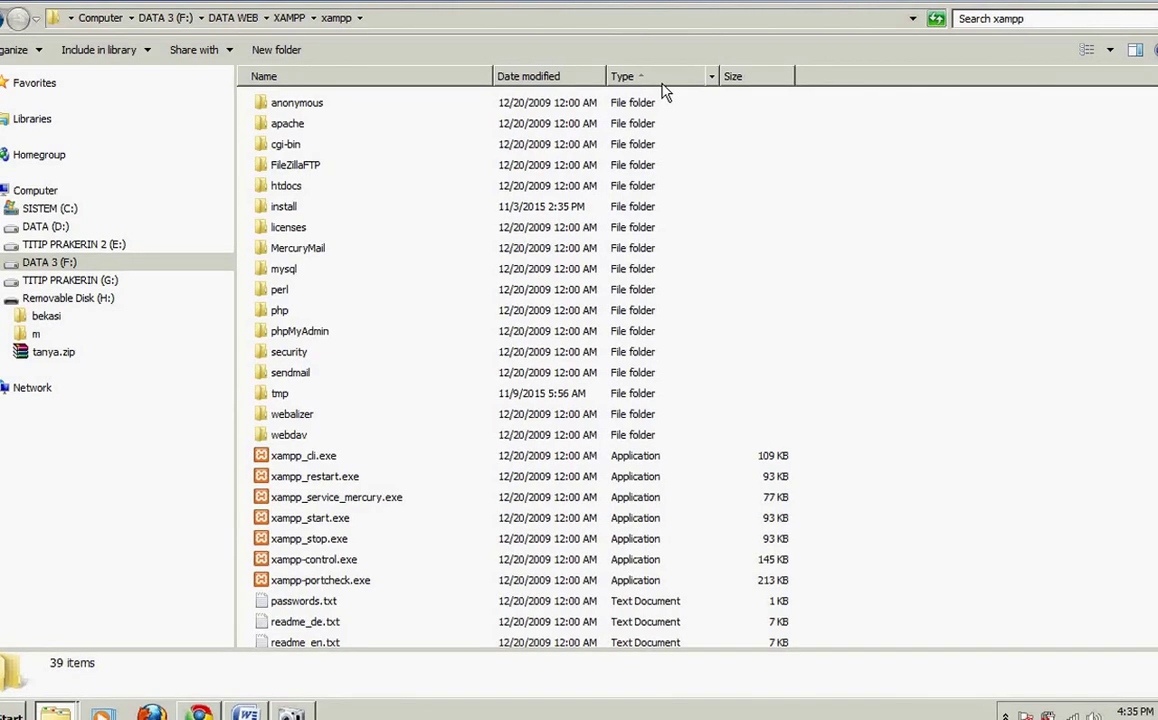
# Step: Launch the XAMPP Control Panel and start Apache and MySql, allowing both through the firewall
pyautogui.click(335, 566)
pyautogui.doubleClick(335, 566)
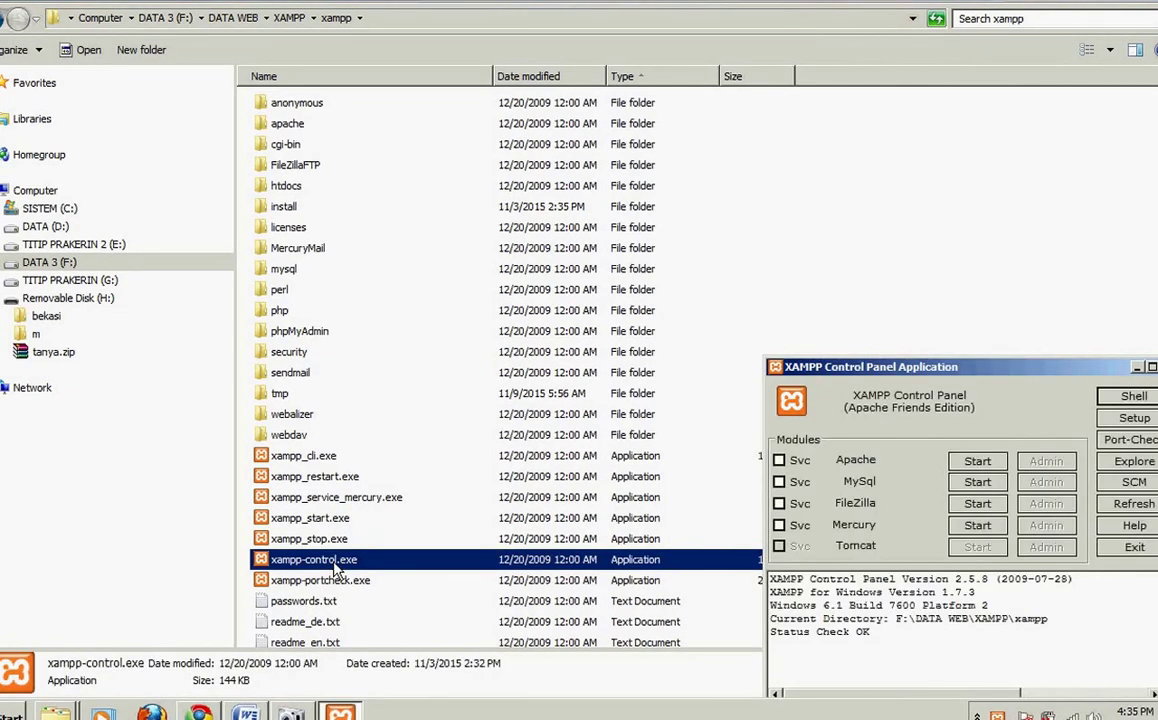
pyautogui.click(980, 463)
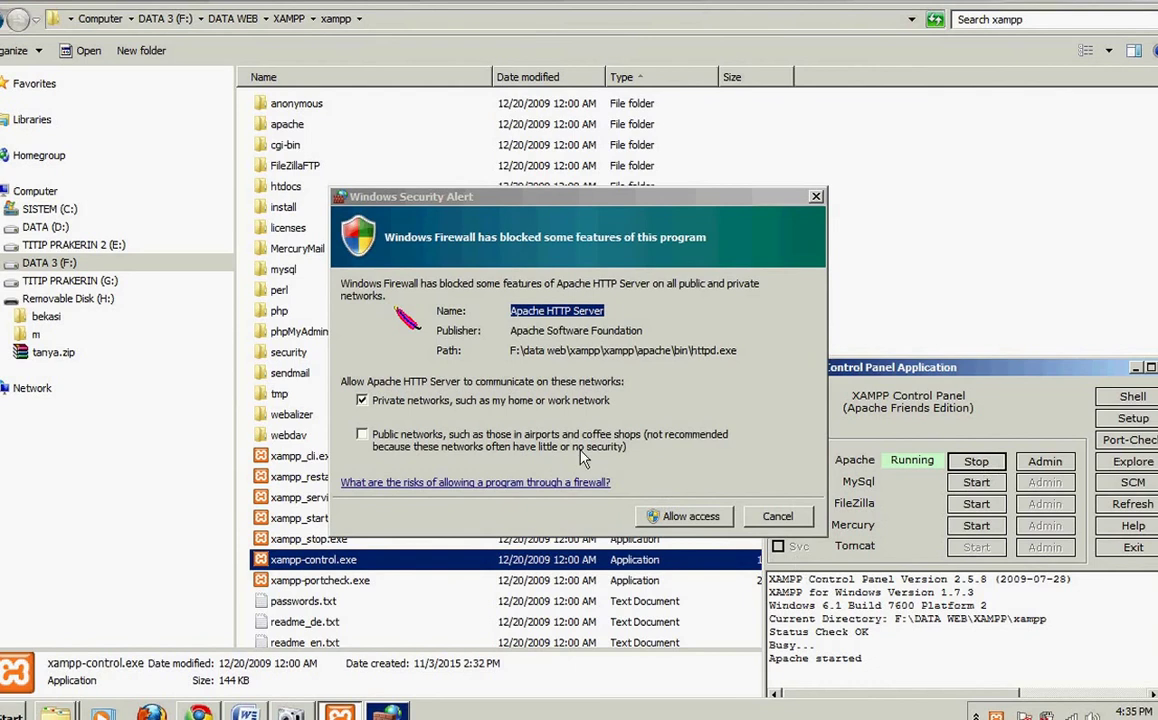
pyautogui.click(700, 518)
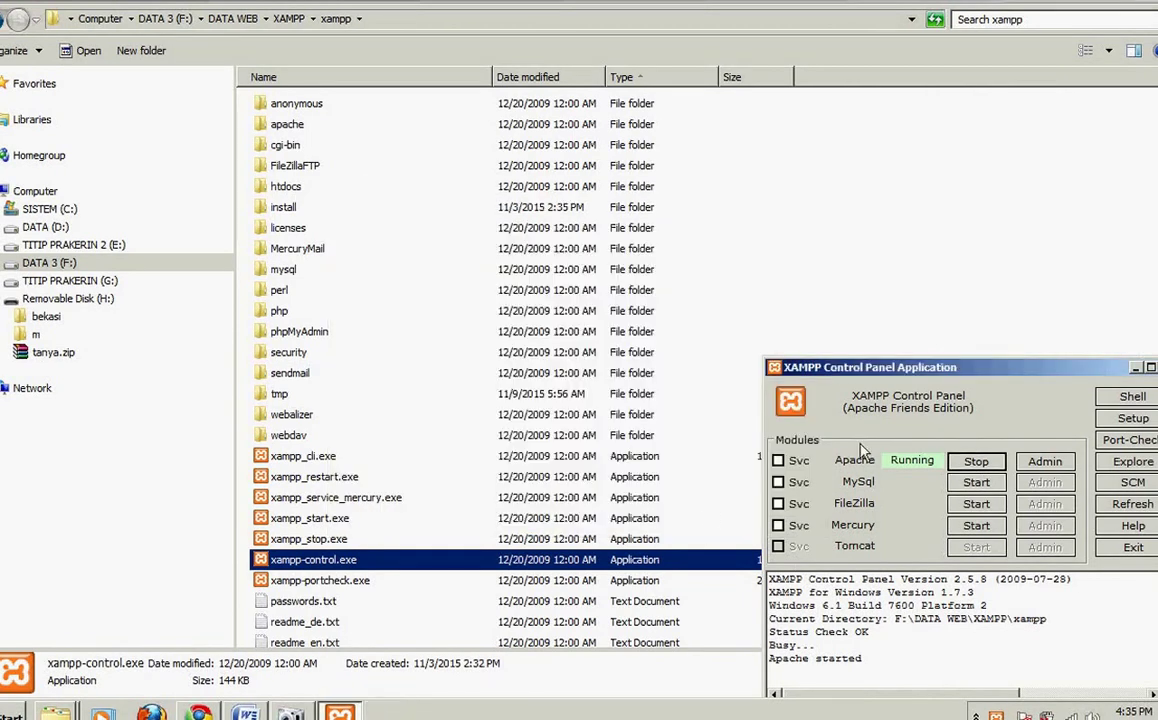
pyautogui.click(972, 483)
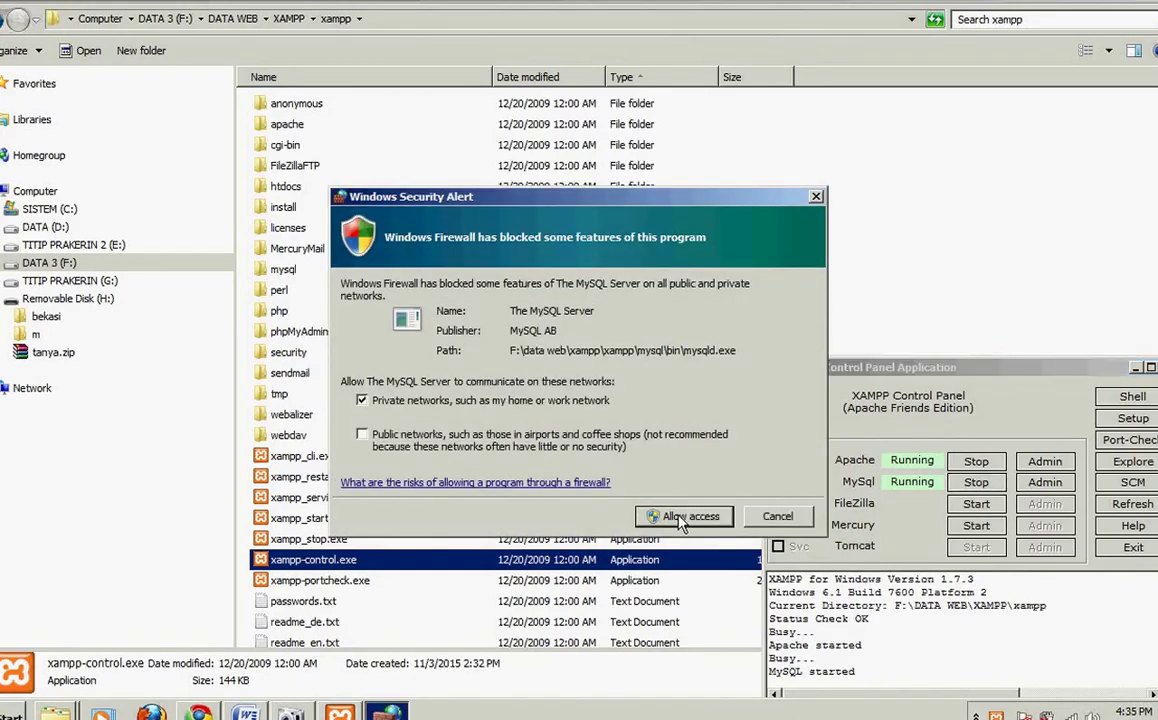
pyautogui.click(680, 518)
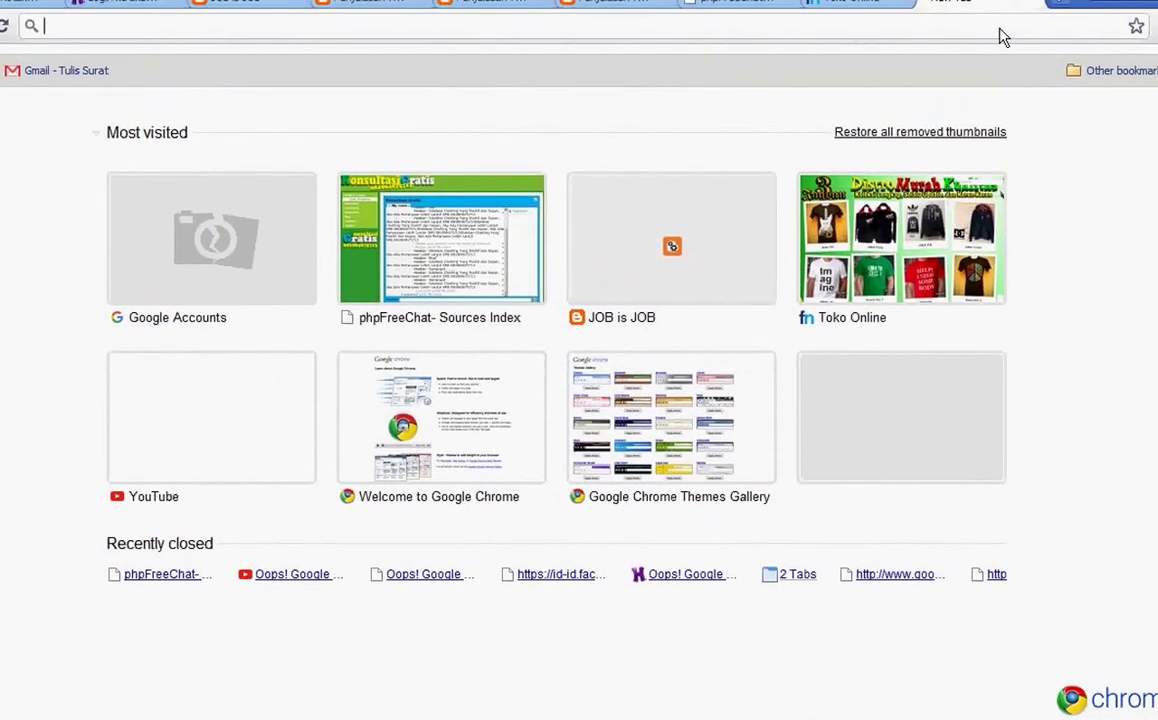
pyautogui.write('localhos')
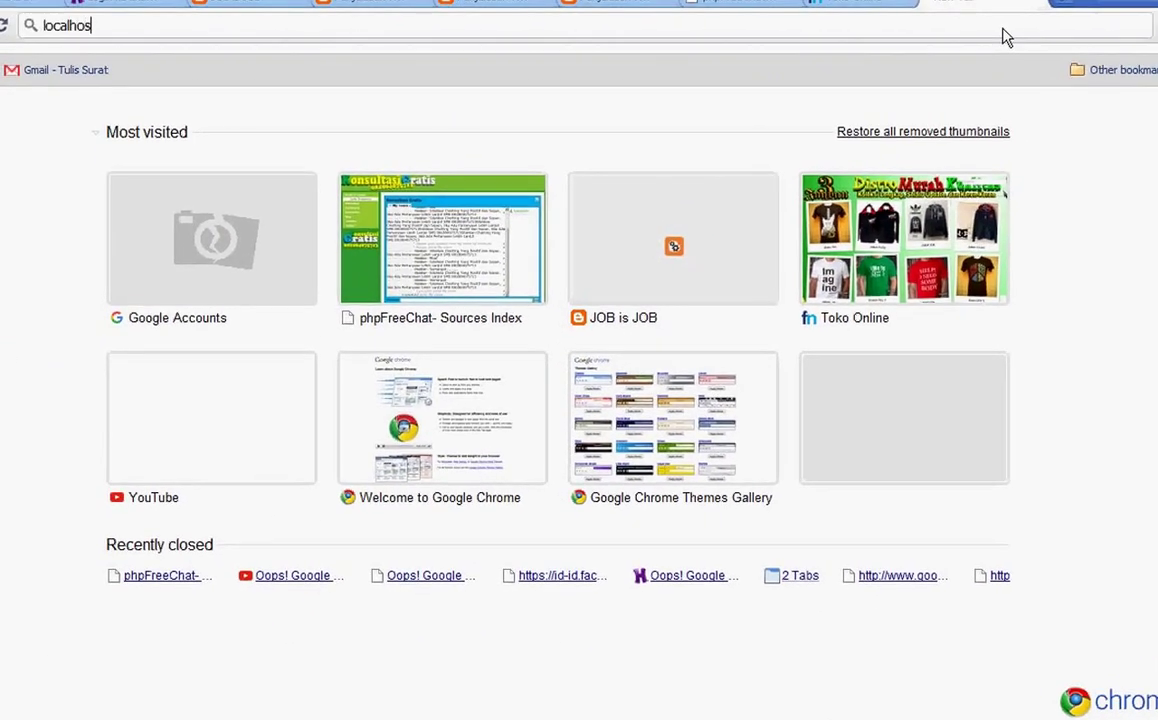
pyautogui.write('t')
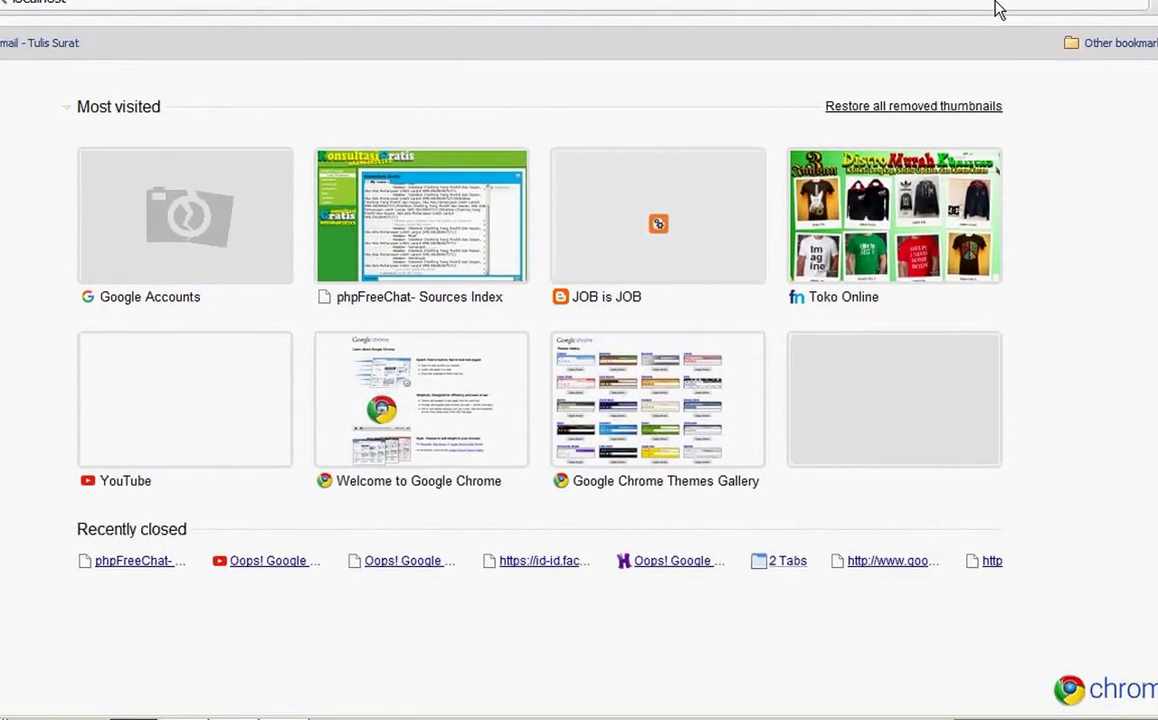
pyautogui.press('Return')
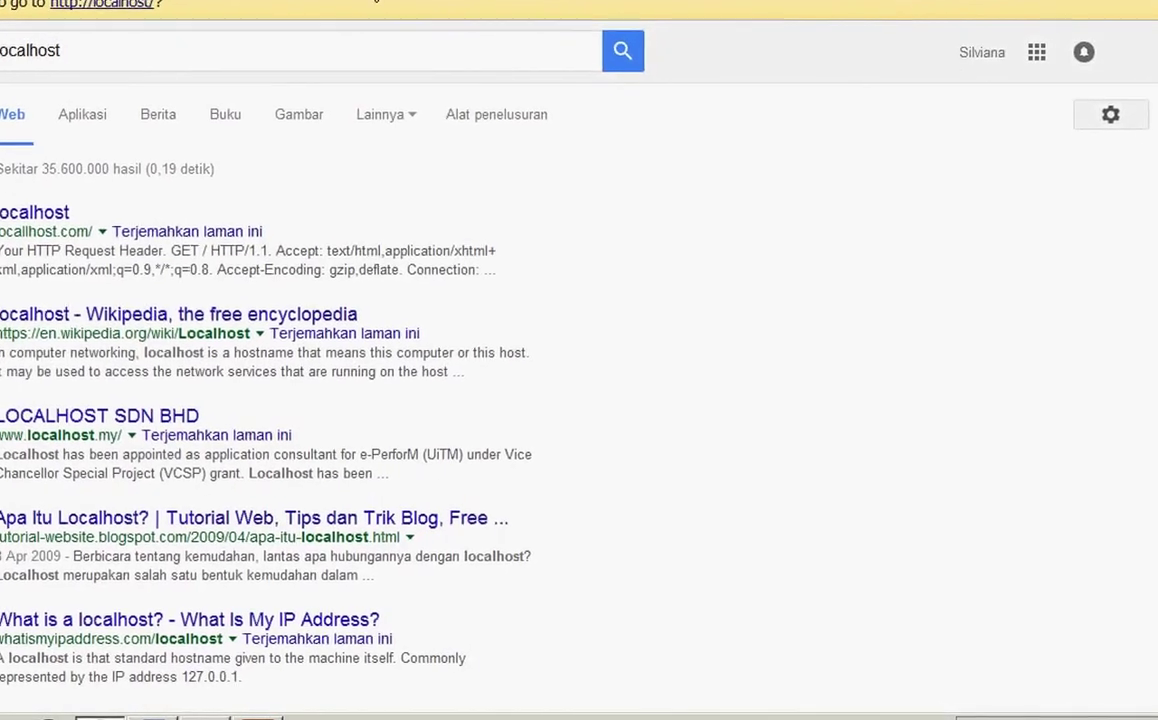
pyautogui.click(100, 4)
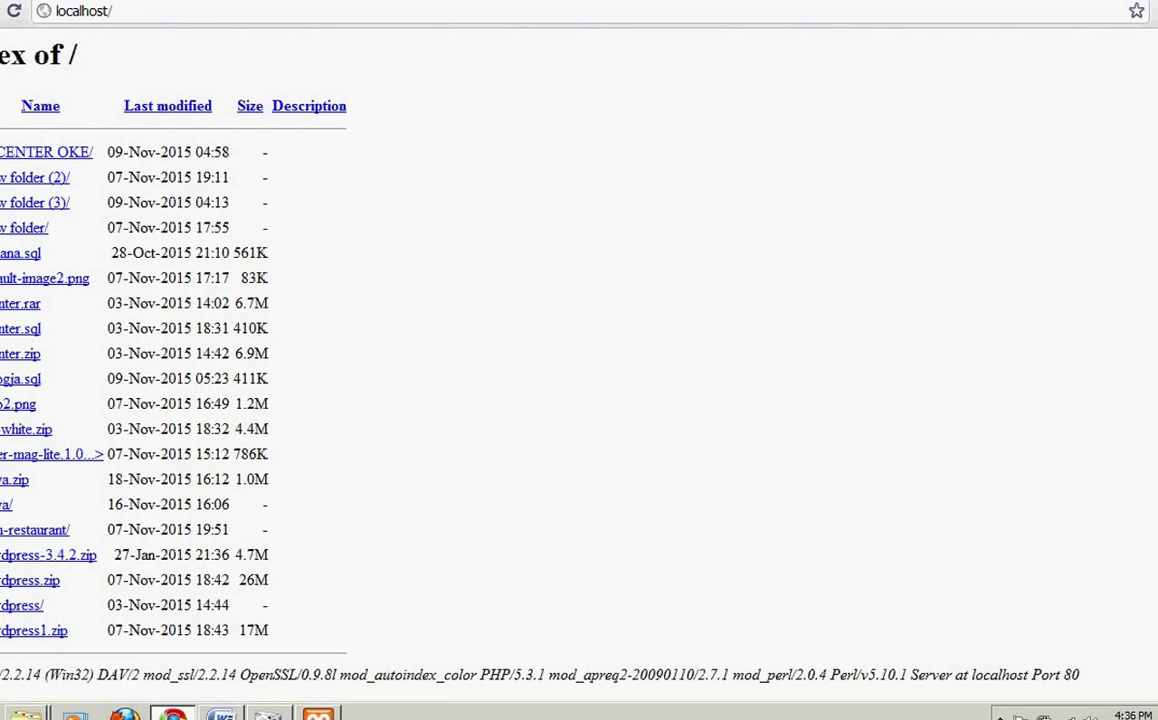
pyautogui.rightClick(4, 509)
pyautogui.click(13, 516)
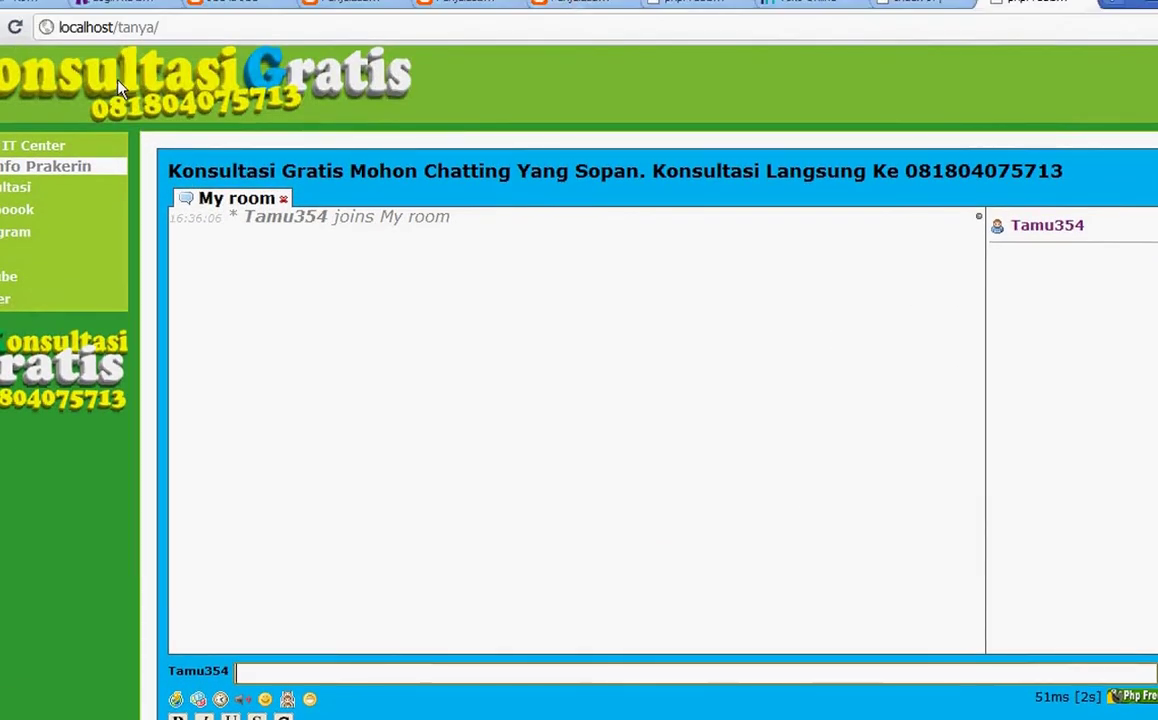
# Step: Open the header logo and sidebar logo images in new tabs, then view logo.png
pyautogui.rightClick(116, 86)
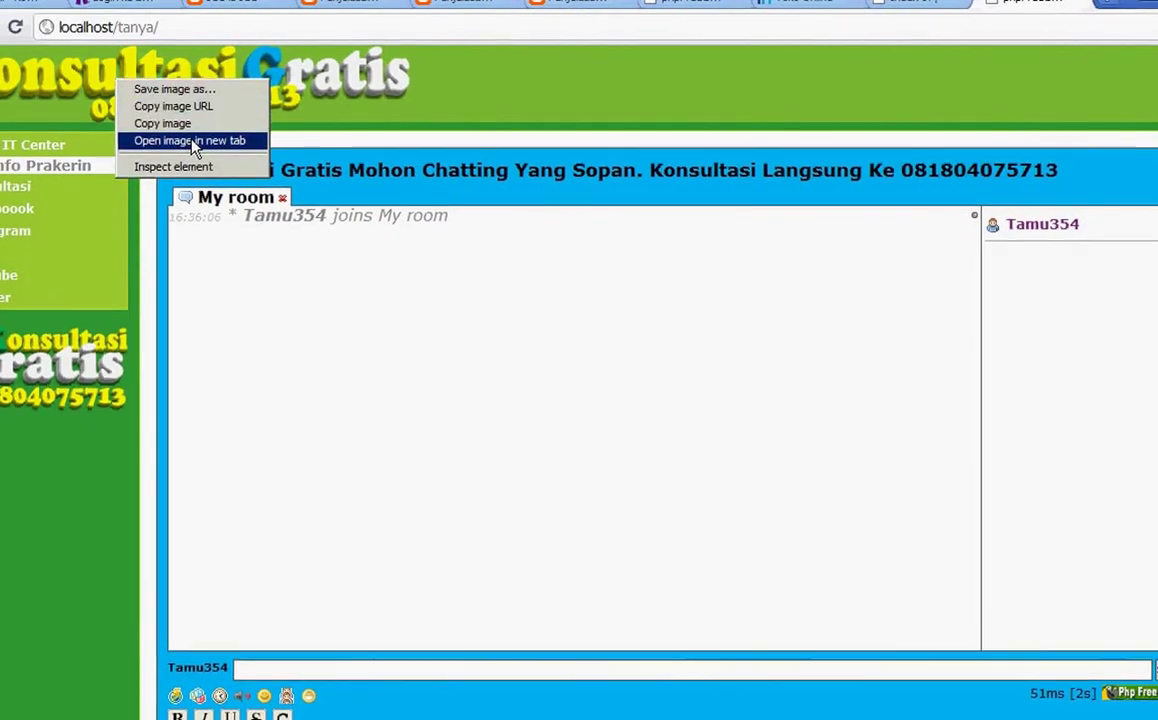
pyautogui.click(189, 141)
pyautogui.rightClick(30, 357)
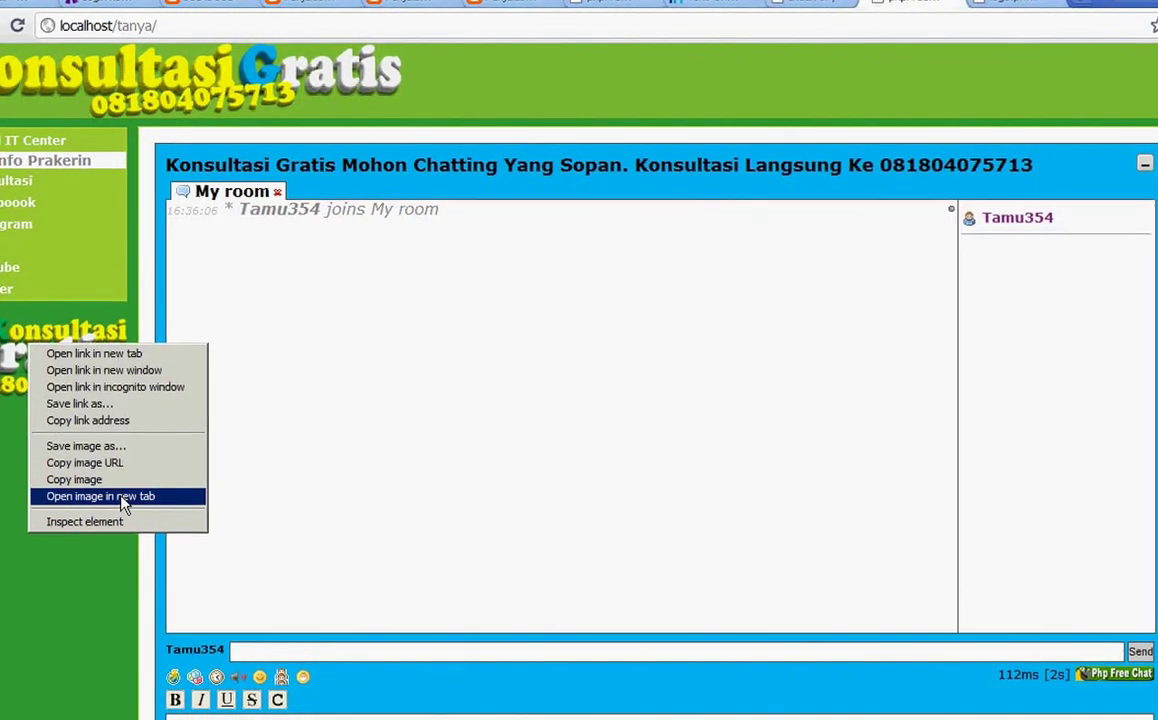
pyautogui.click(128, 494)
pyautogui.click(918, 3)
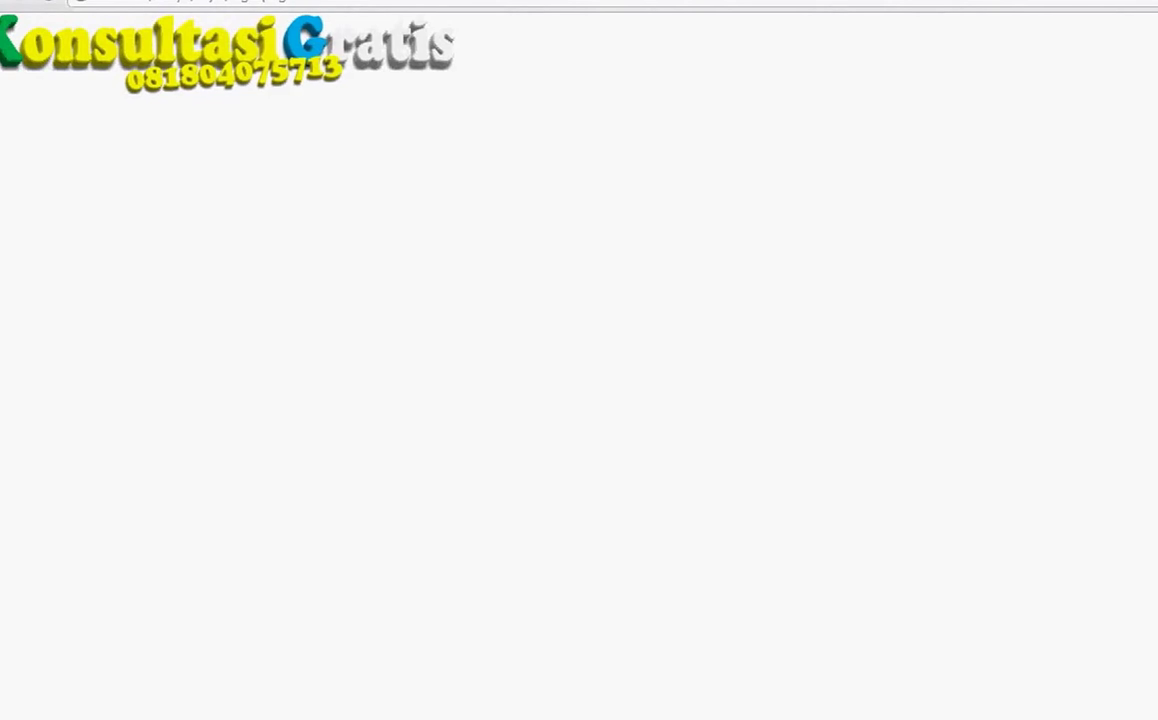
# Step: Launch Microsoft Office Publisher 2007 and PowerPoint 2007 from the Start menu
pyautogui.press('super')
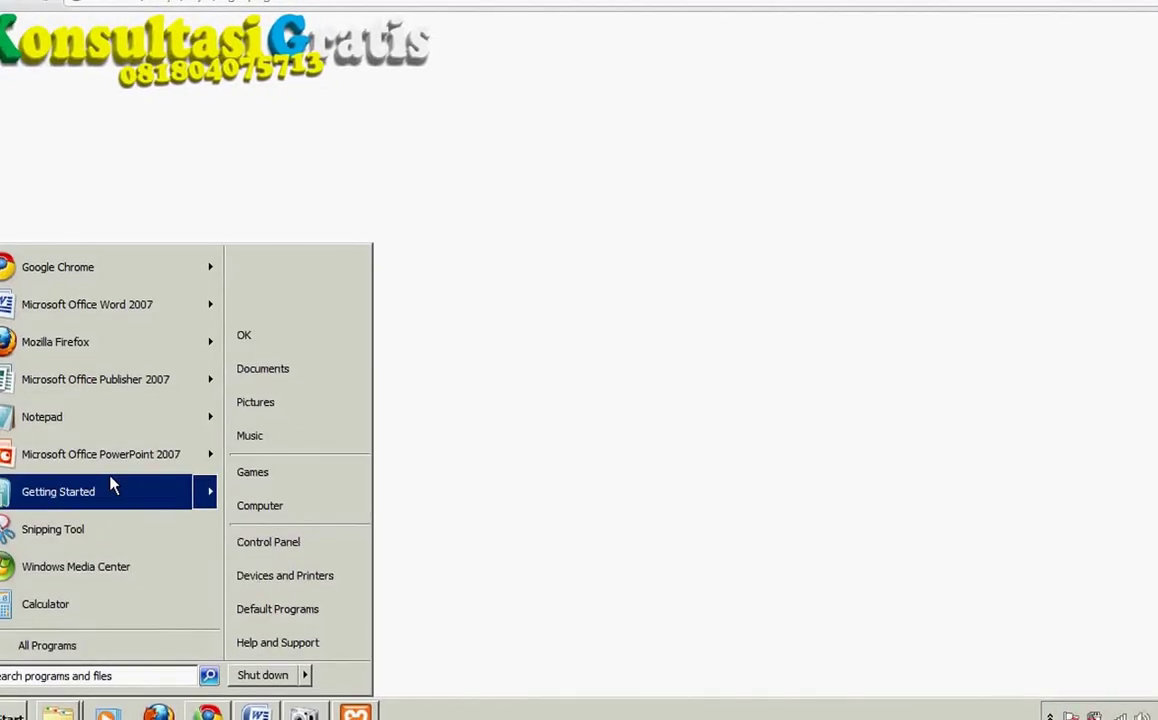
pyautogui.moveTo(101, 380)
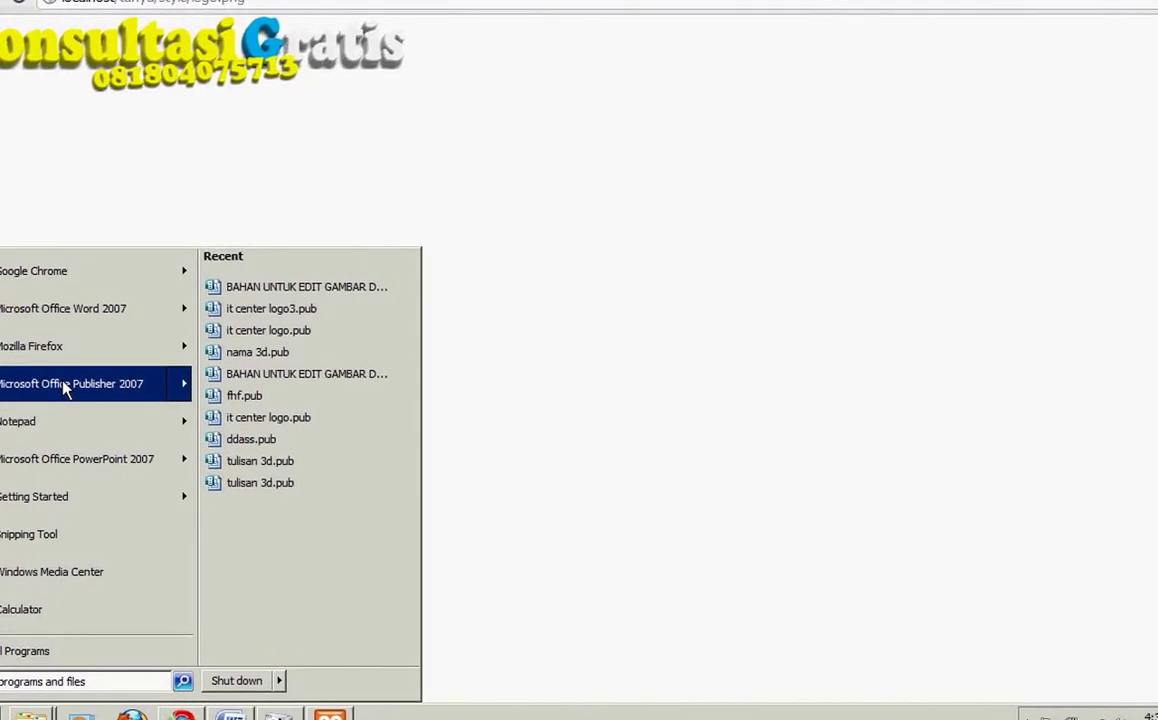
pyautogui.click(43, 390)
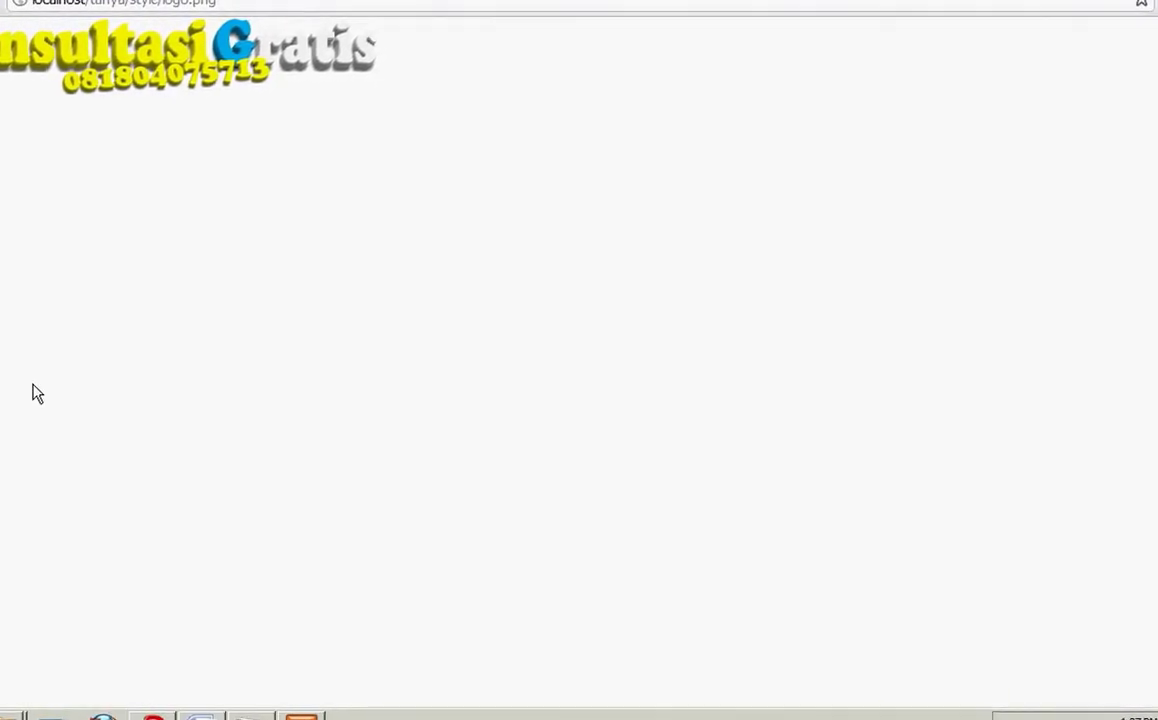
pyautogui.press('super')
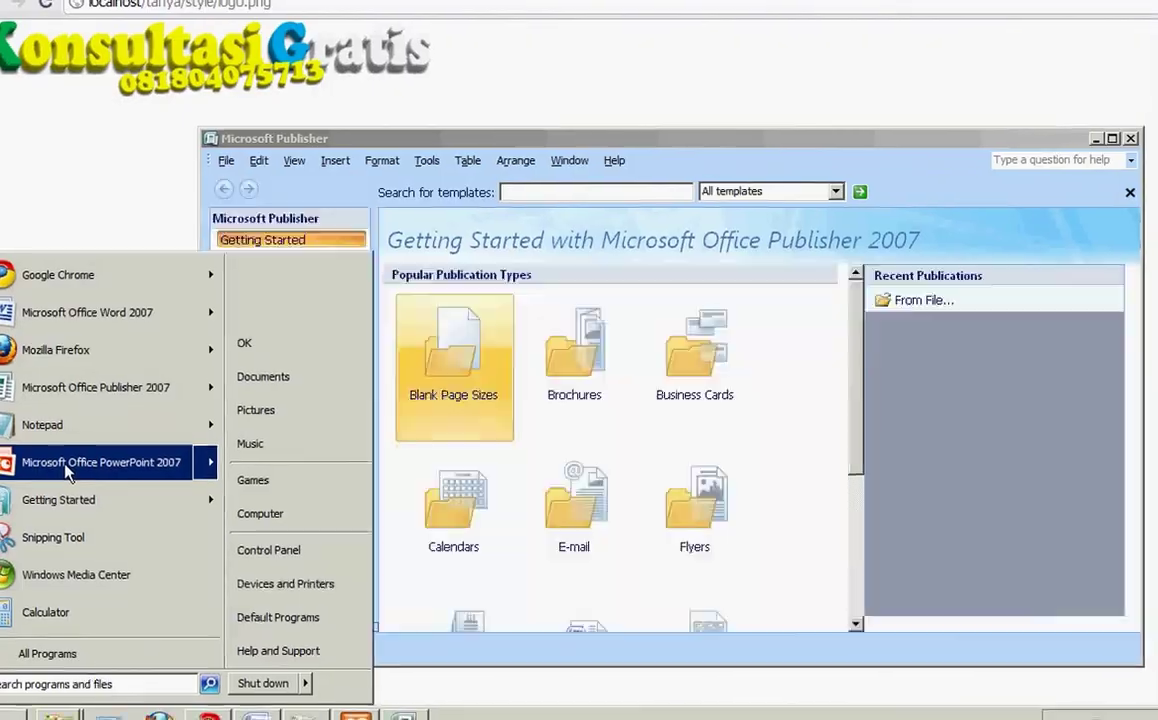
pyautogui.click(62, 465)
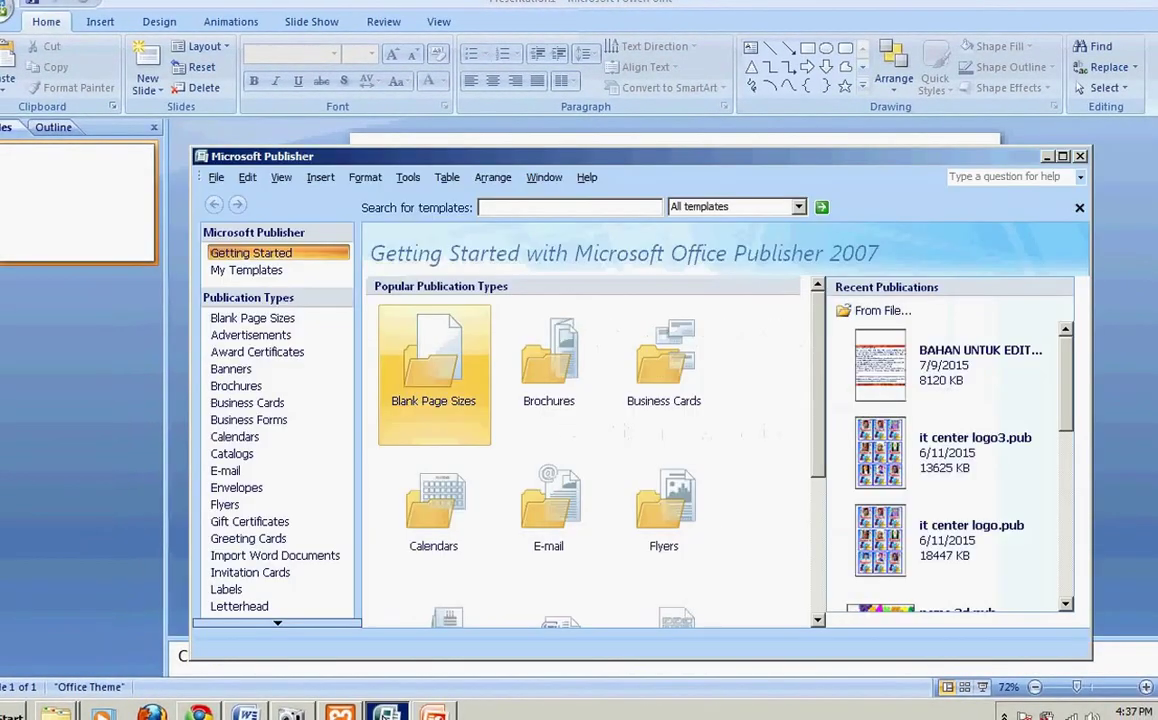
# Step: Create a blank A4 (Landscape) publication and maximize the Publisher window
pyautogui.click(420, 368)
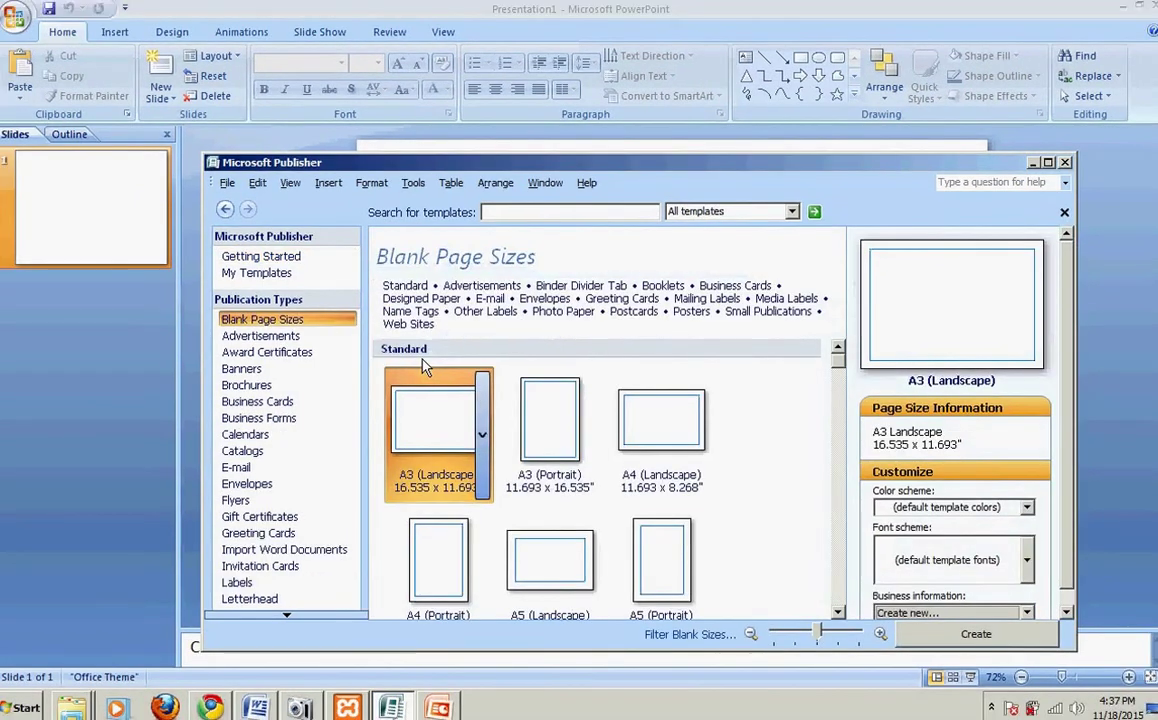
pyautogui.doubleClick(663, 448)
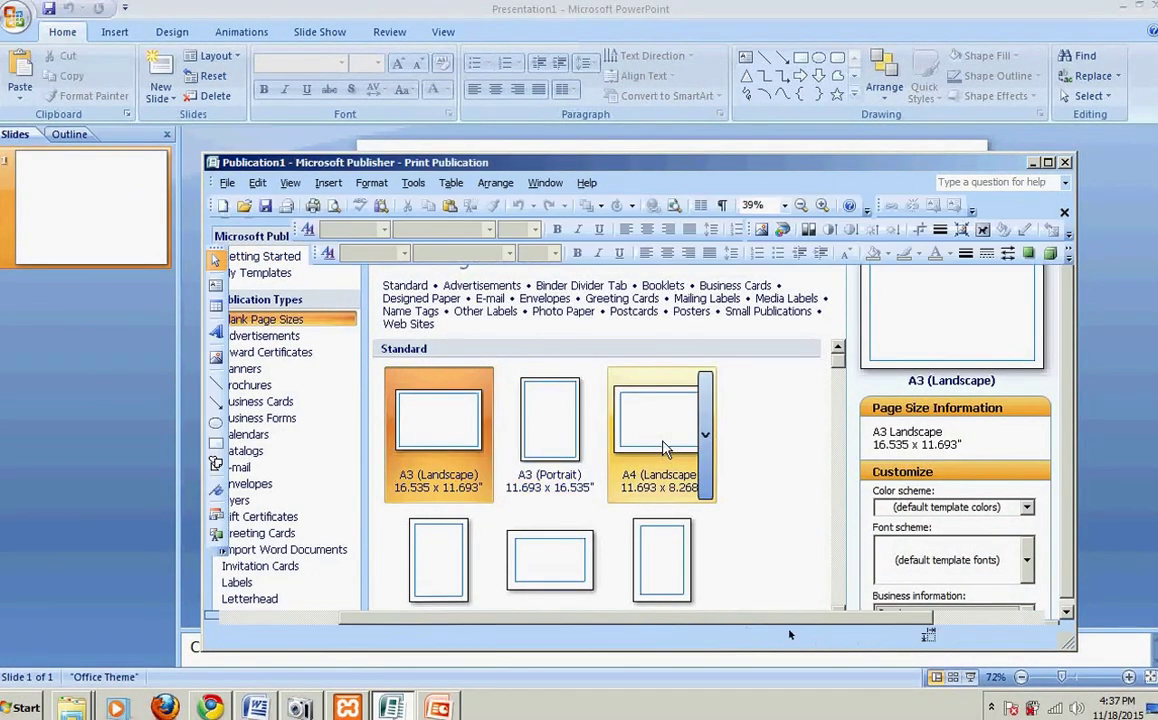
pyautogui.click(1048, 162)
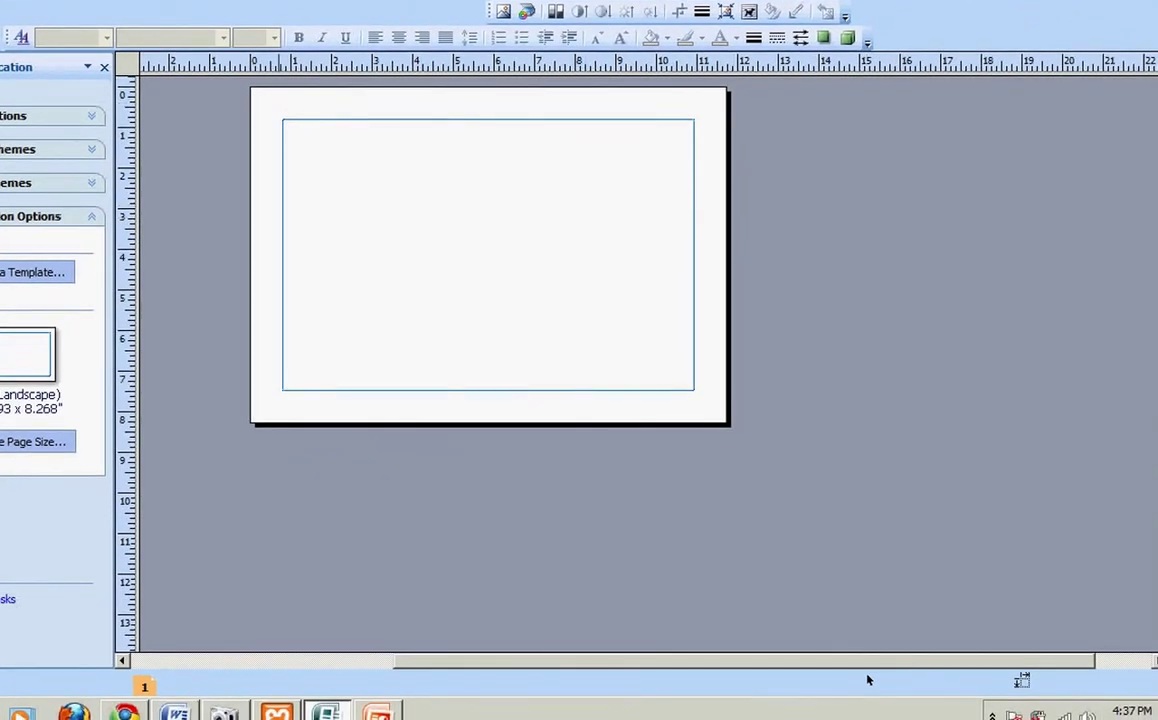
# Step: Set Publisher's measurement units to Pixels in Tools > Options
pyautogui.hotkey('alt', 't')
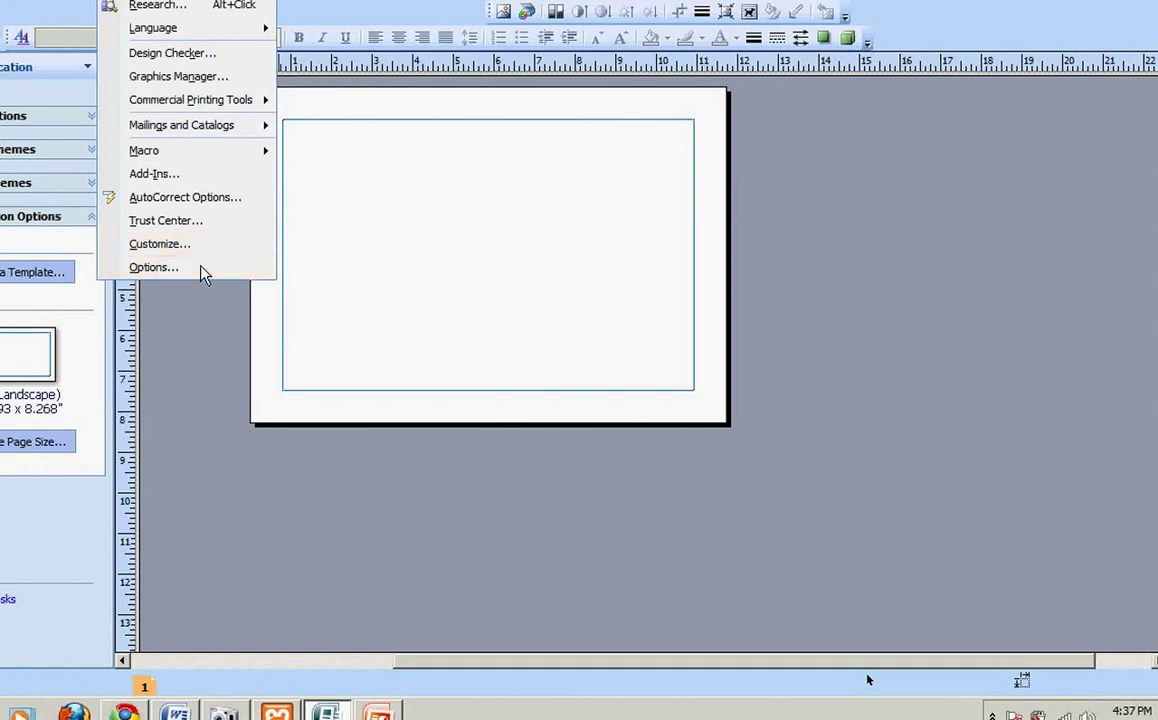
pyautogui.click(202, 269)
pyautogui.click(483, 201)
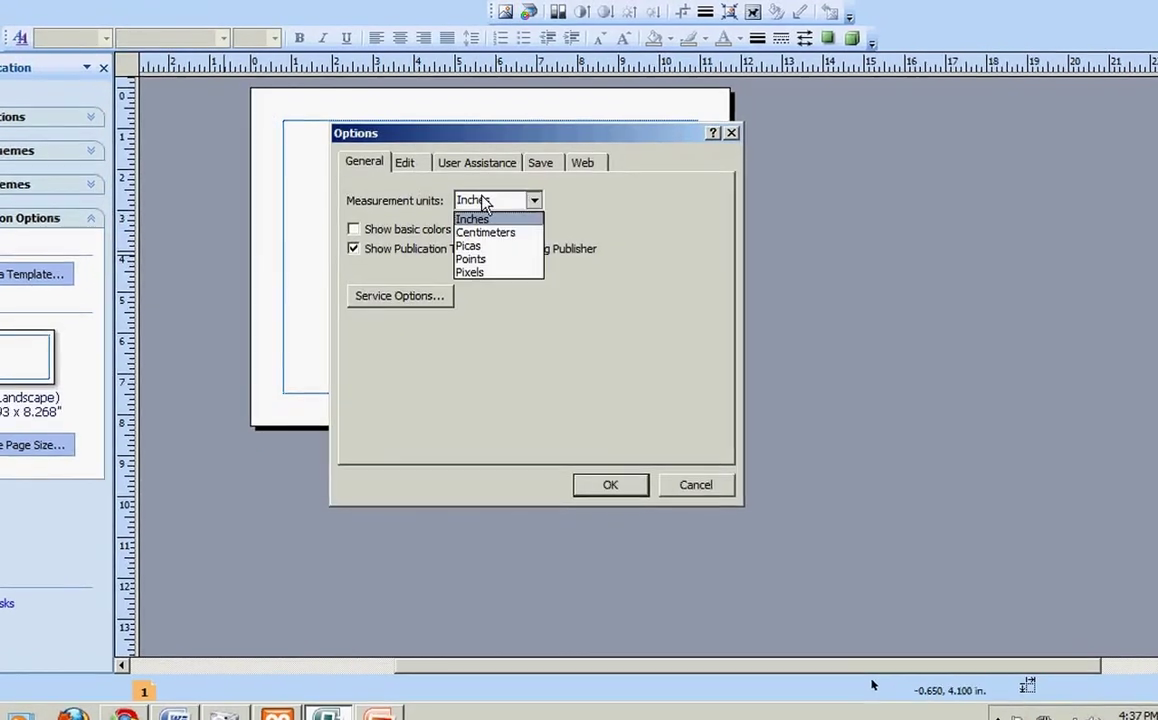
pyautogui.click(472, 272)
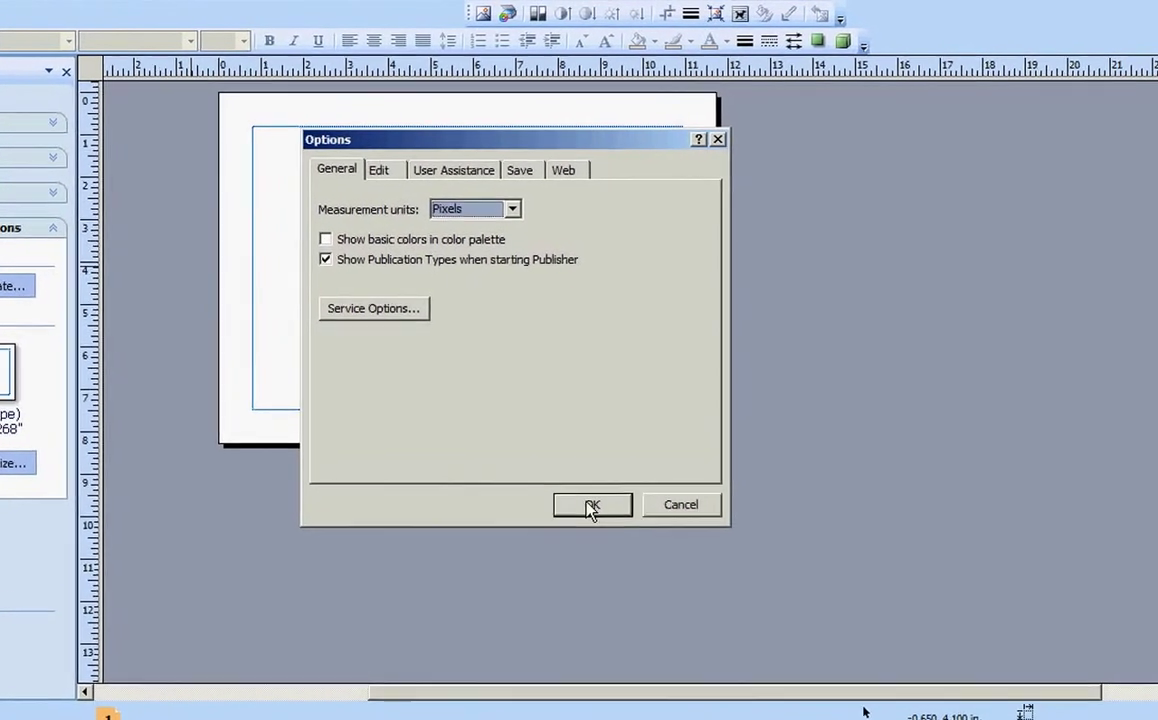
pyautogui.click(591, 505)
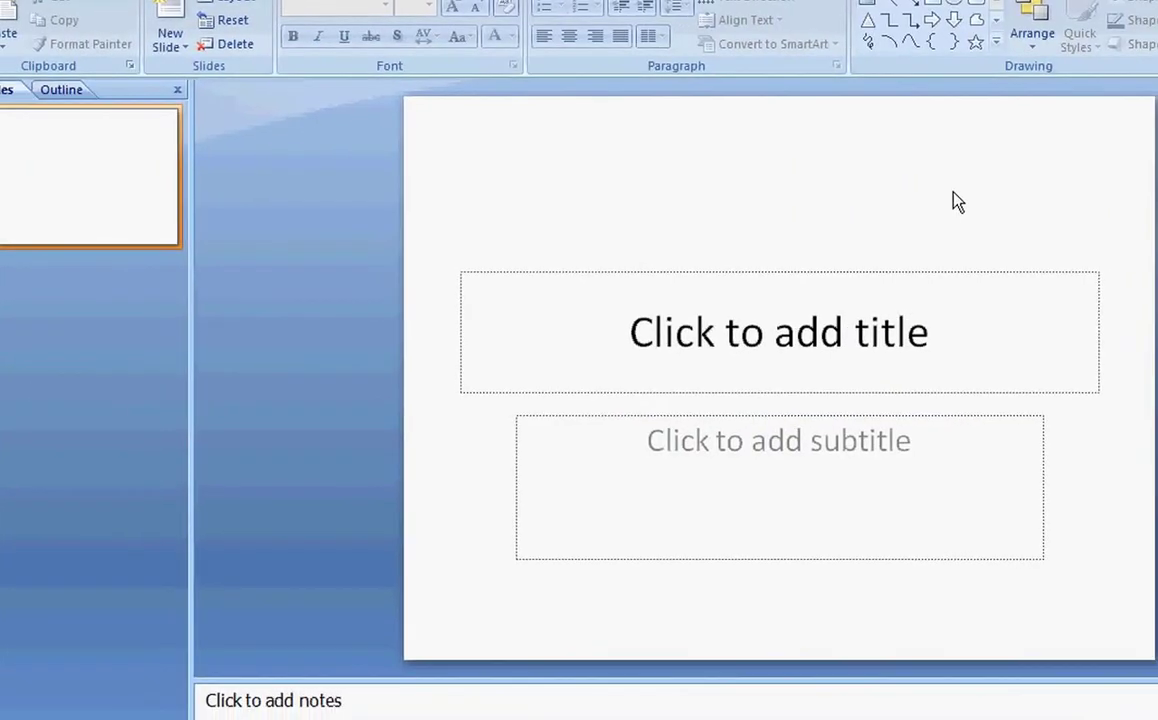
# Step: Delete the title and subtitle placeholders to leave the first slide blank
pyautogui.hotkey('ctrl', 'a')
pyautogui.press('Delete')
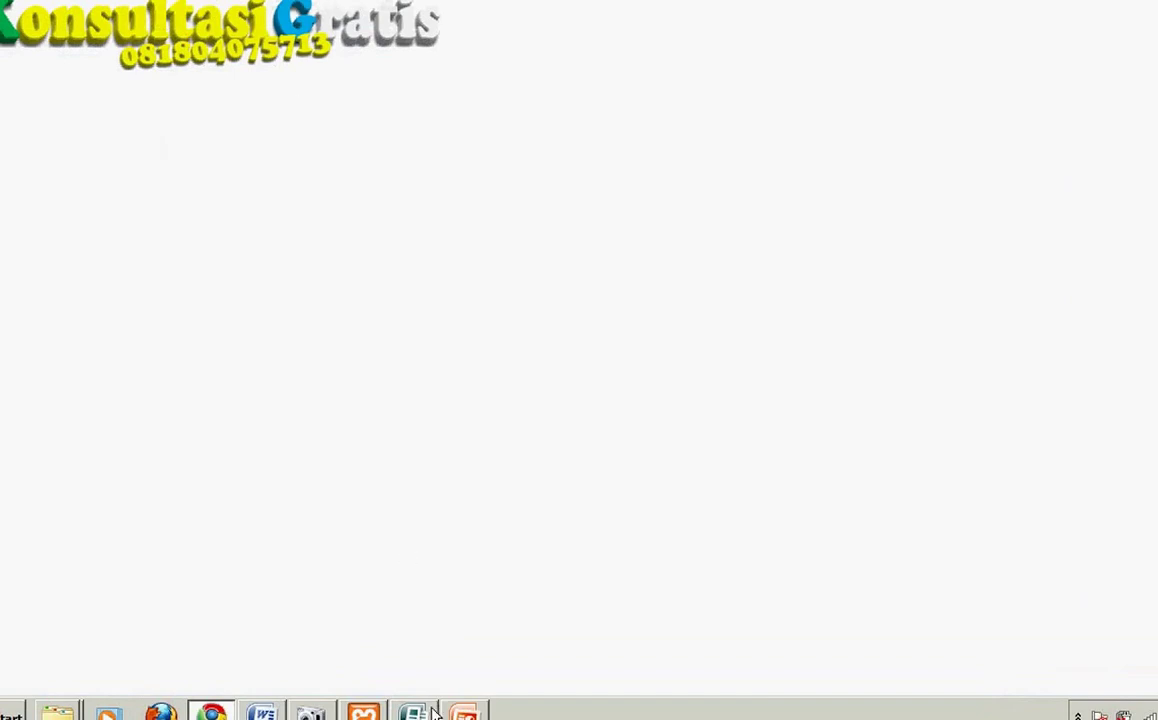
pyautogui.click(462, 712)
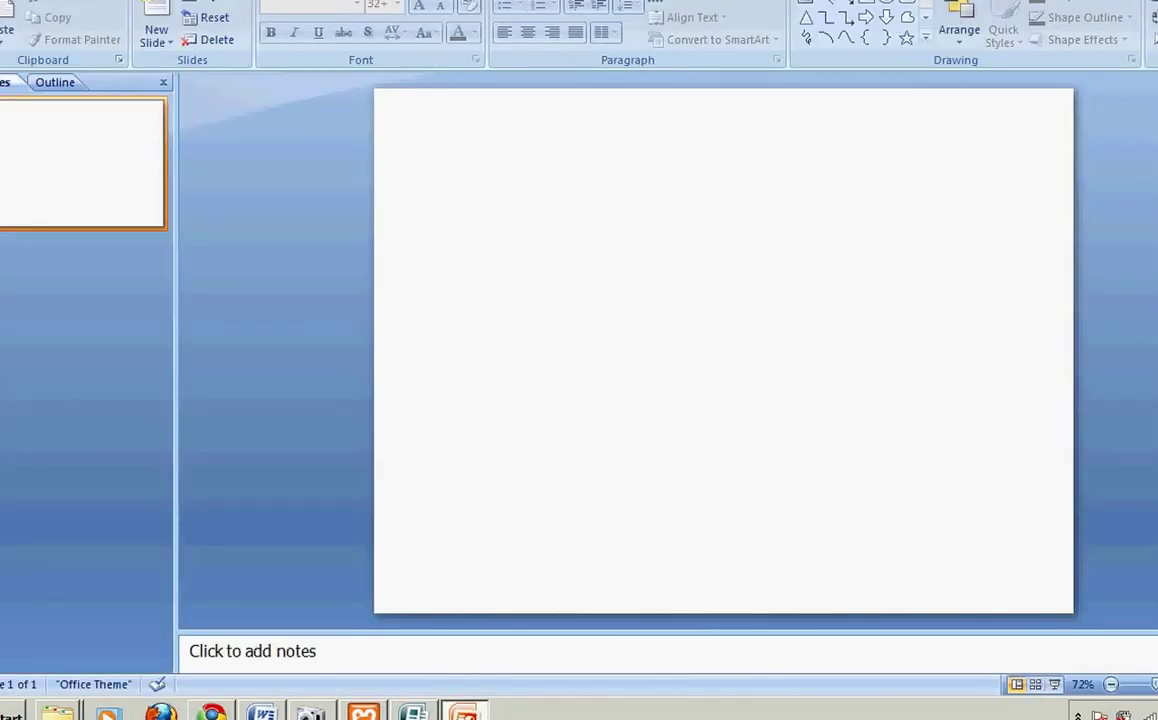
# Step: Insert WordArt using the orange style in the gallery's bottom row
pyautogui.click(75, 0)
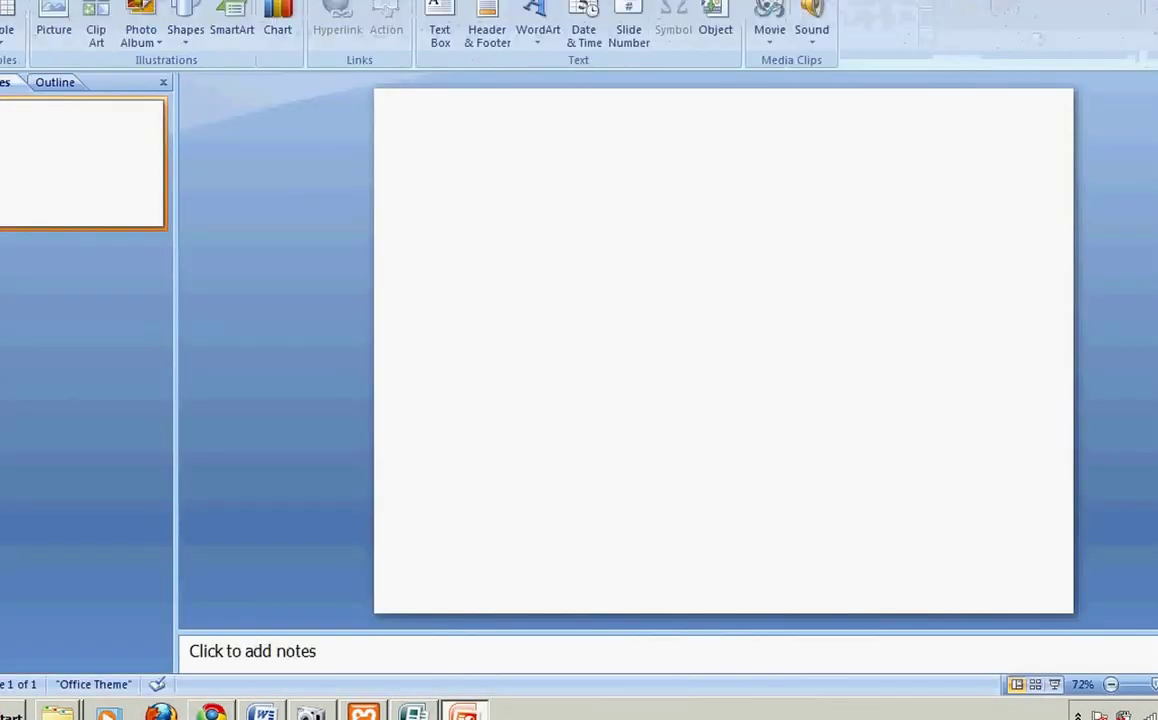
pyautogui.click(538, 40)
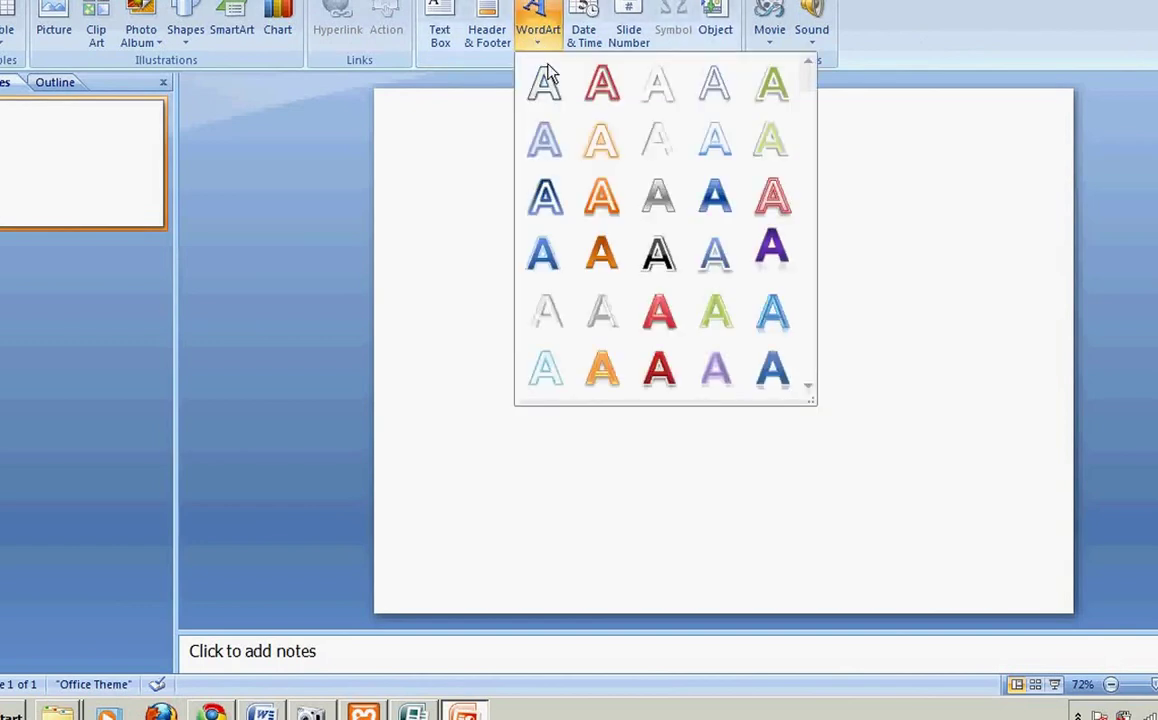
pyautogui.click(658, 367)
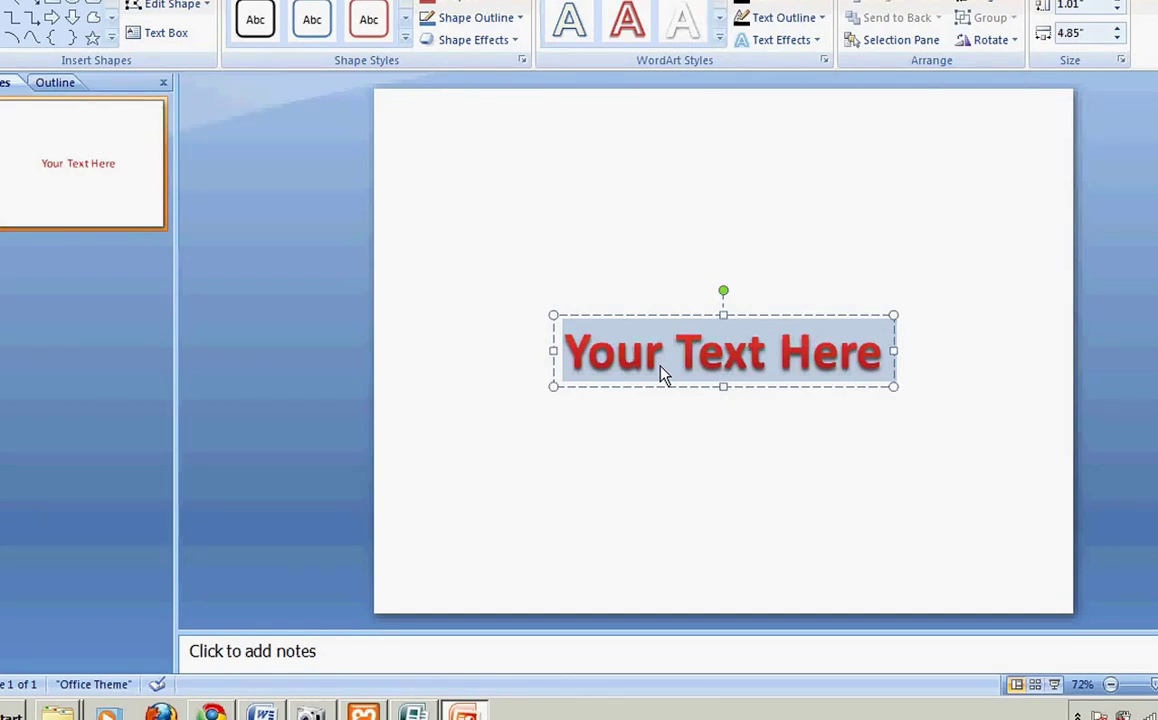
# Step: Change the WordArt text to Konsultasi and move it to the slide's bottom-right corner
pyautogui.write('K')
pyautogui.write('sultasi')
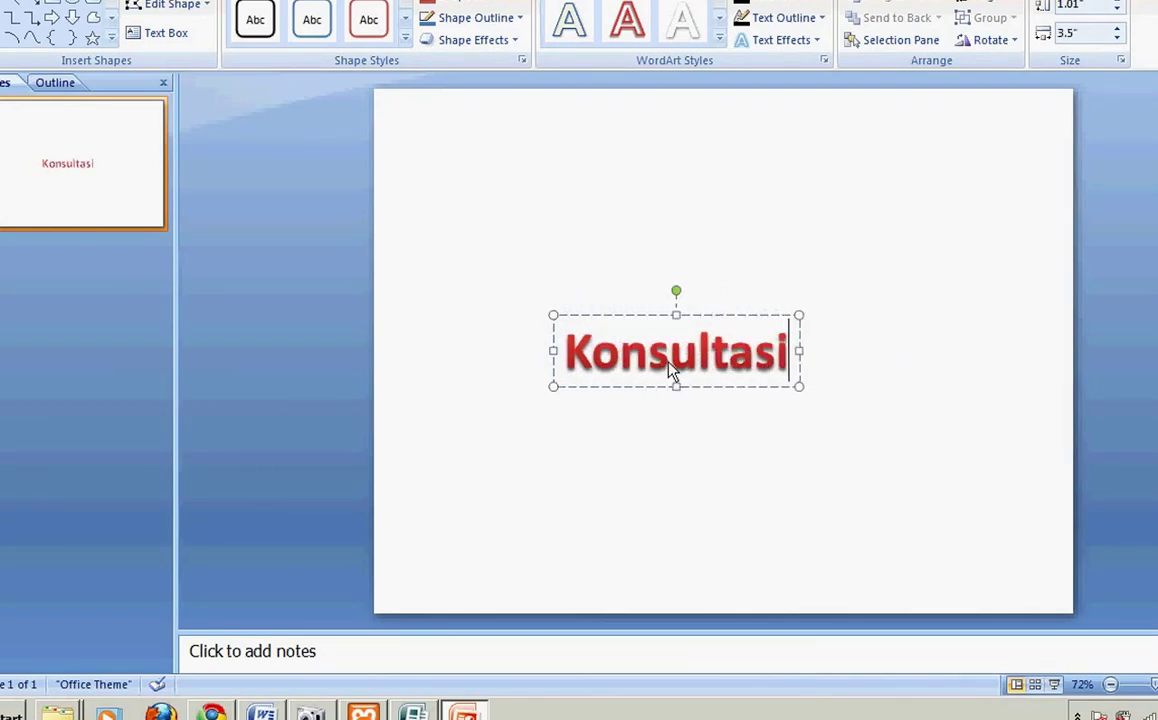
pyautogui.press('Escape')
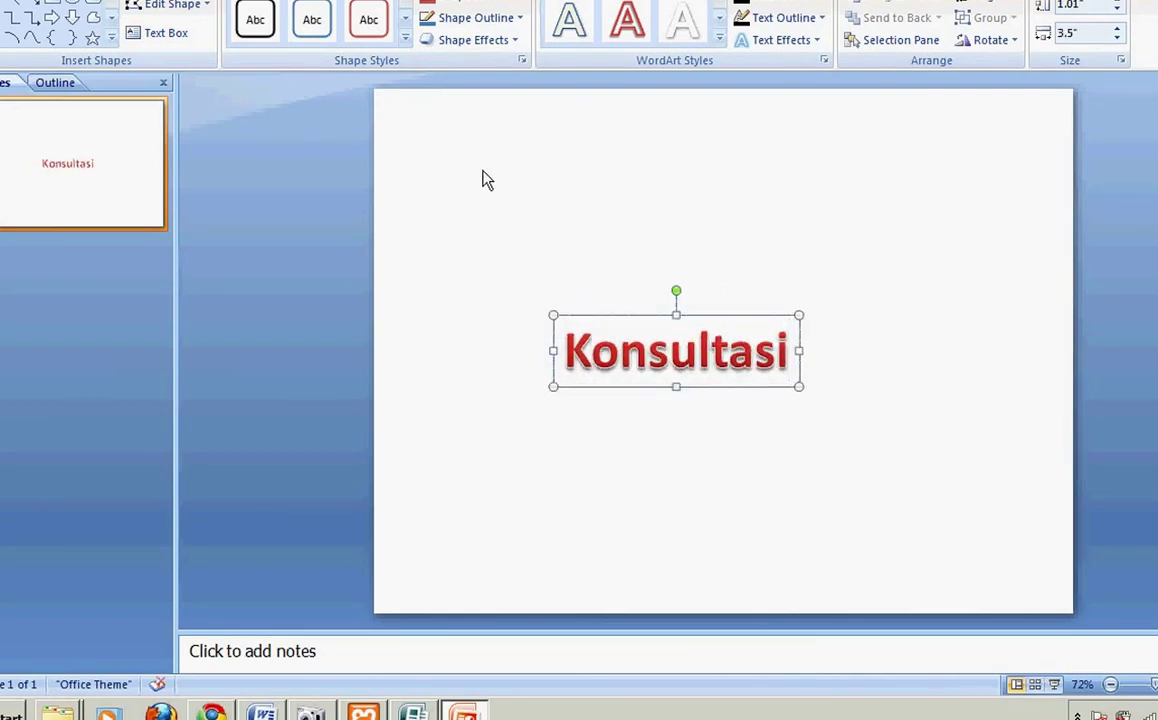
pyautogui.moveTo(715, 316); pyautogui.dragTo(482, 180)
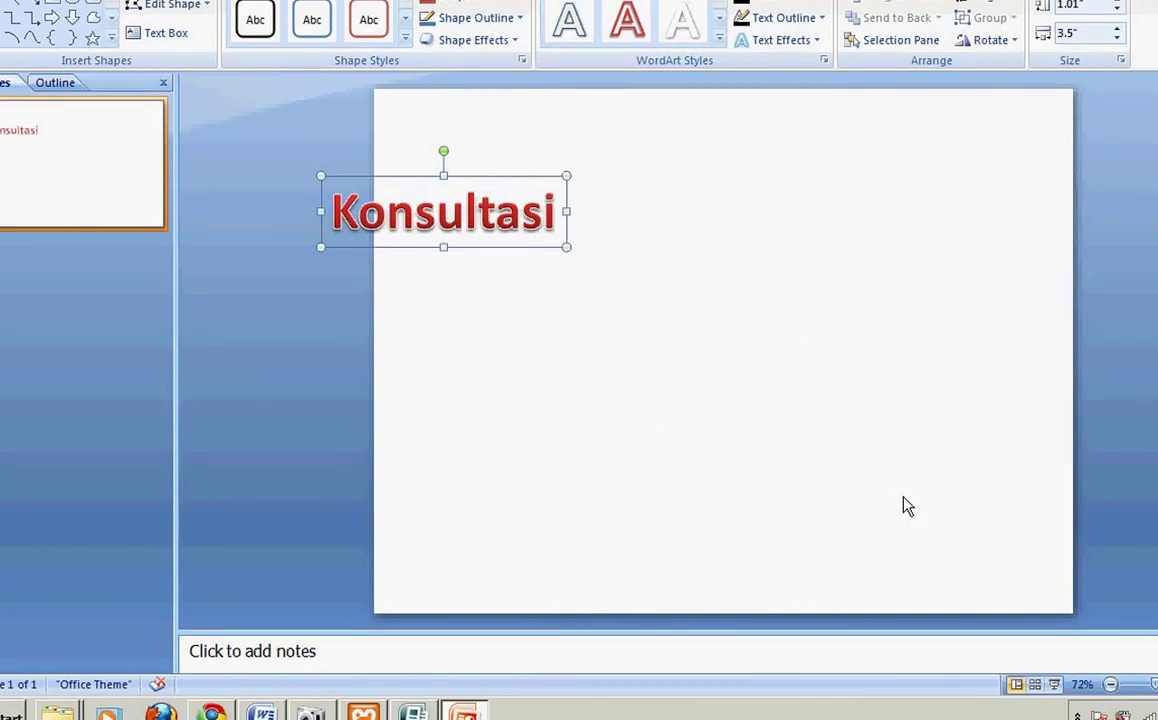
pyautogui.moveTo(443, 212); pyautogui.dragTo(950, 532)
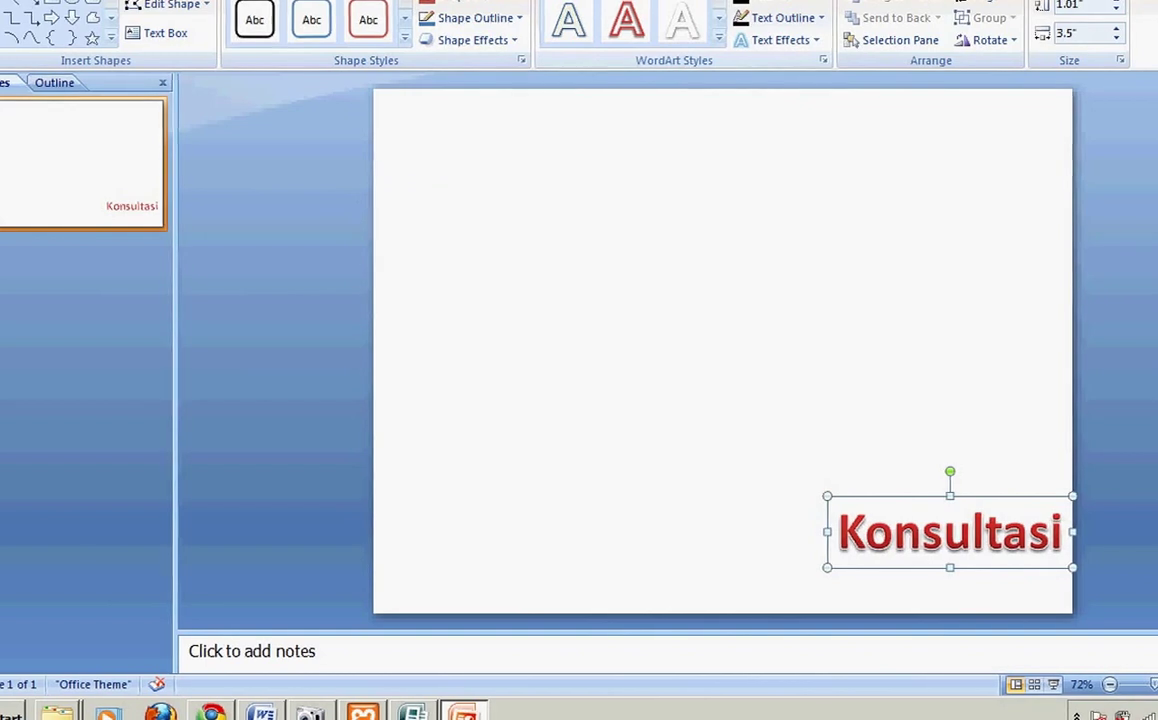
# Step: Set the Konsultasi WordArt's font size to 100
pyautogui.scroll(7, 330, 20)
pyautogui.write('100')
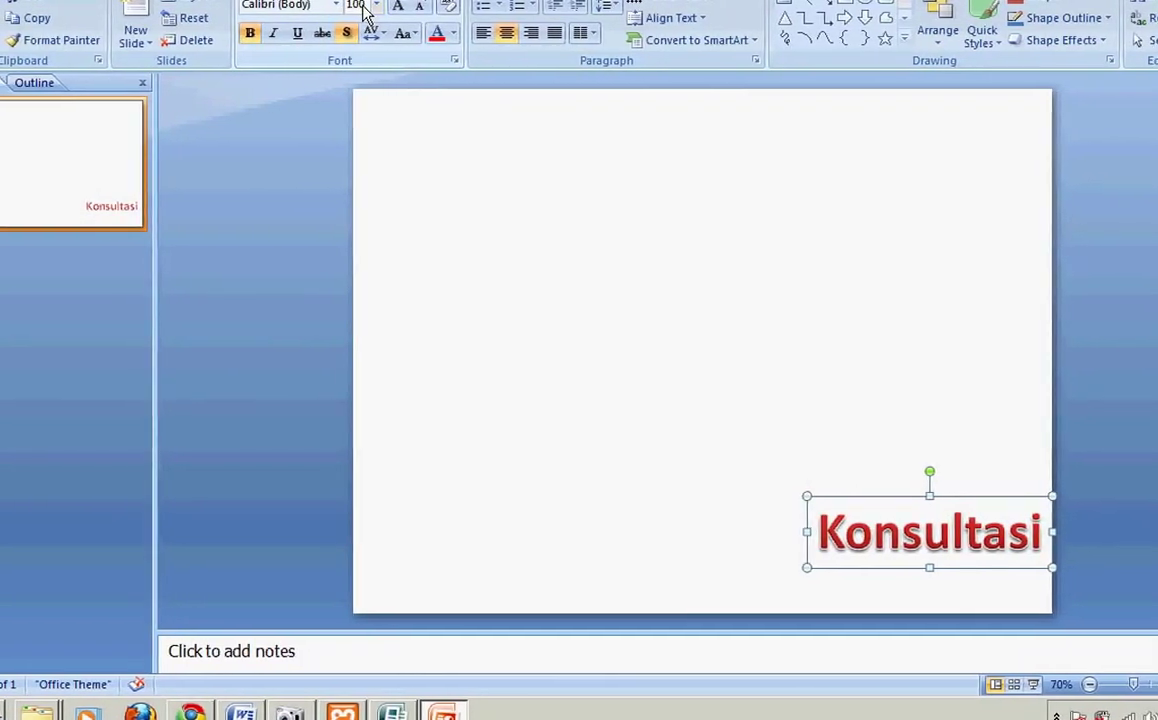
pyautogui.press('Return')
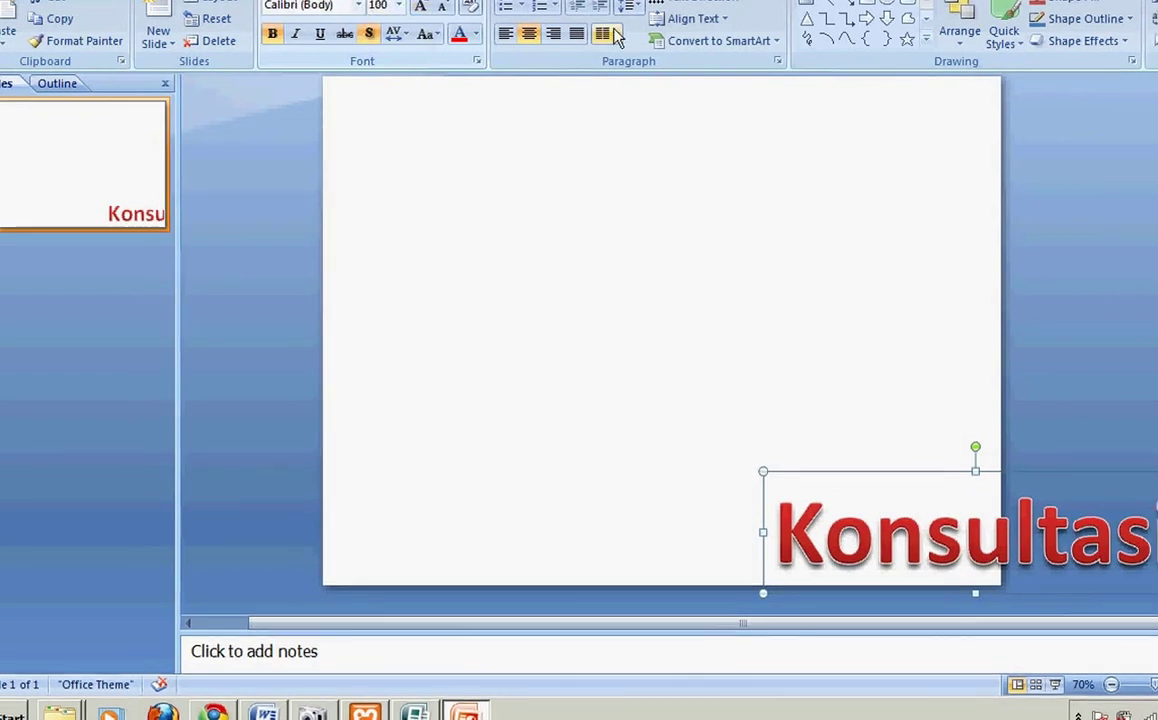
pyautogui.scroll(-7, 400, 20)
pyautogui.click(800, 45)
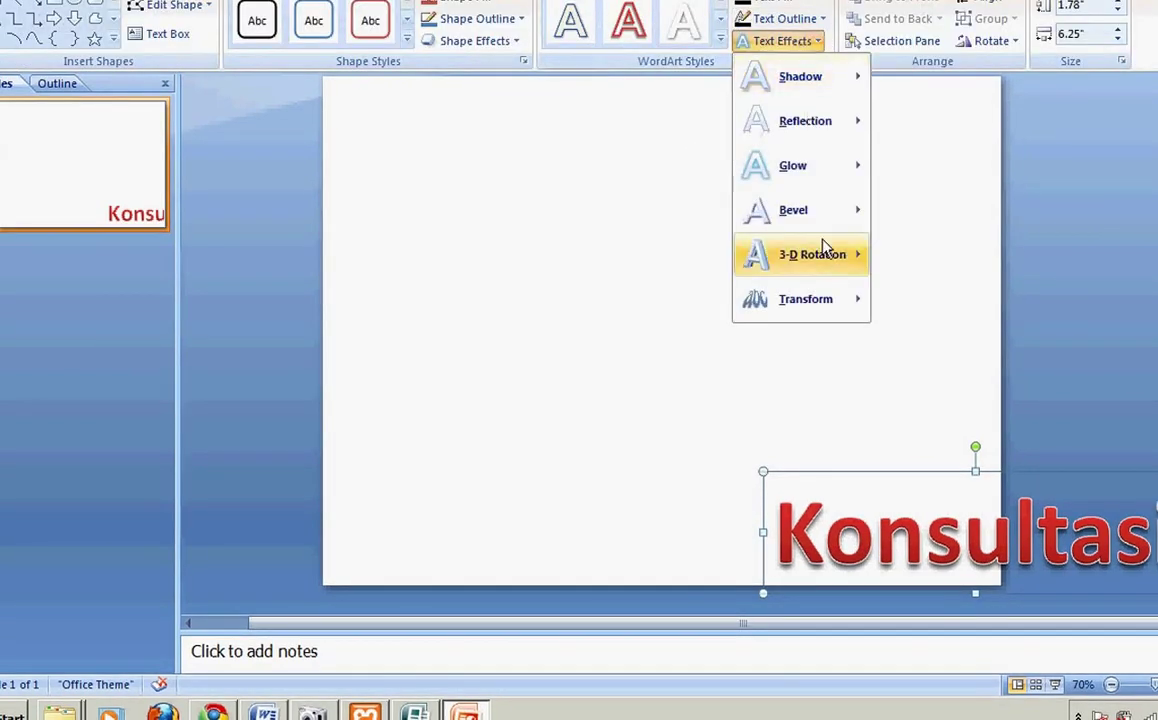
pyautogui.moveTo(830, 262)
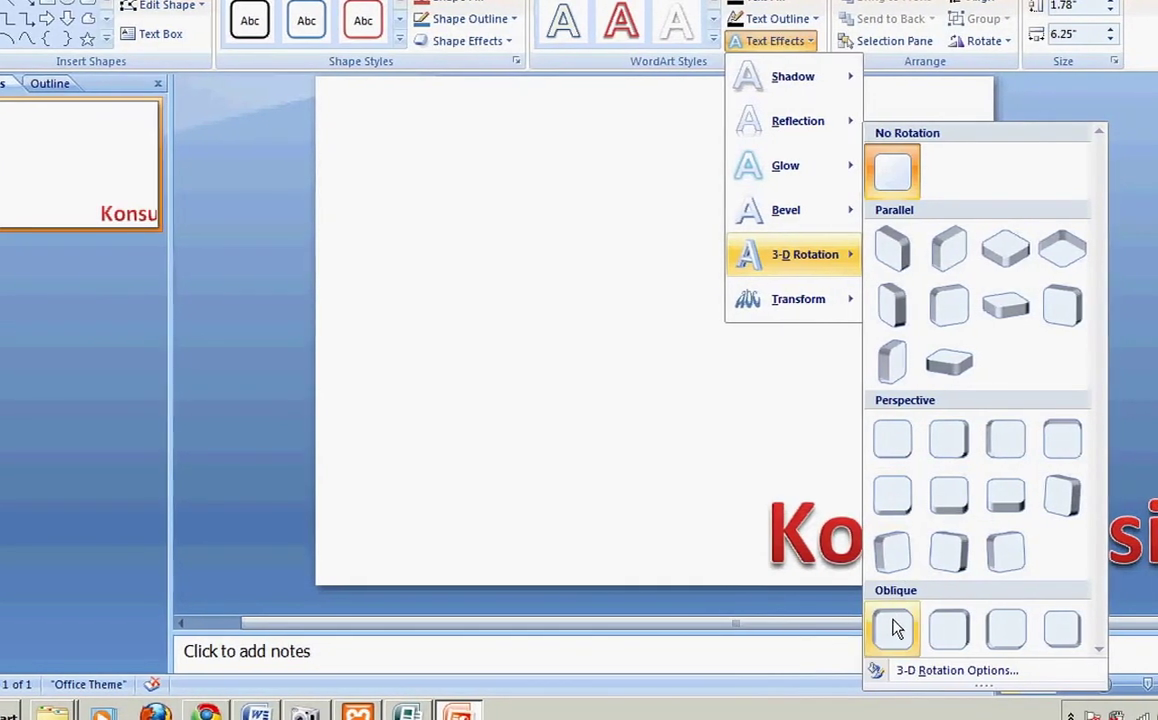
pyautogui.click(970, 634)
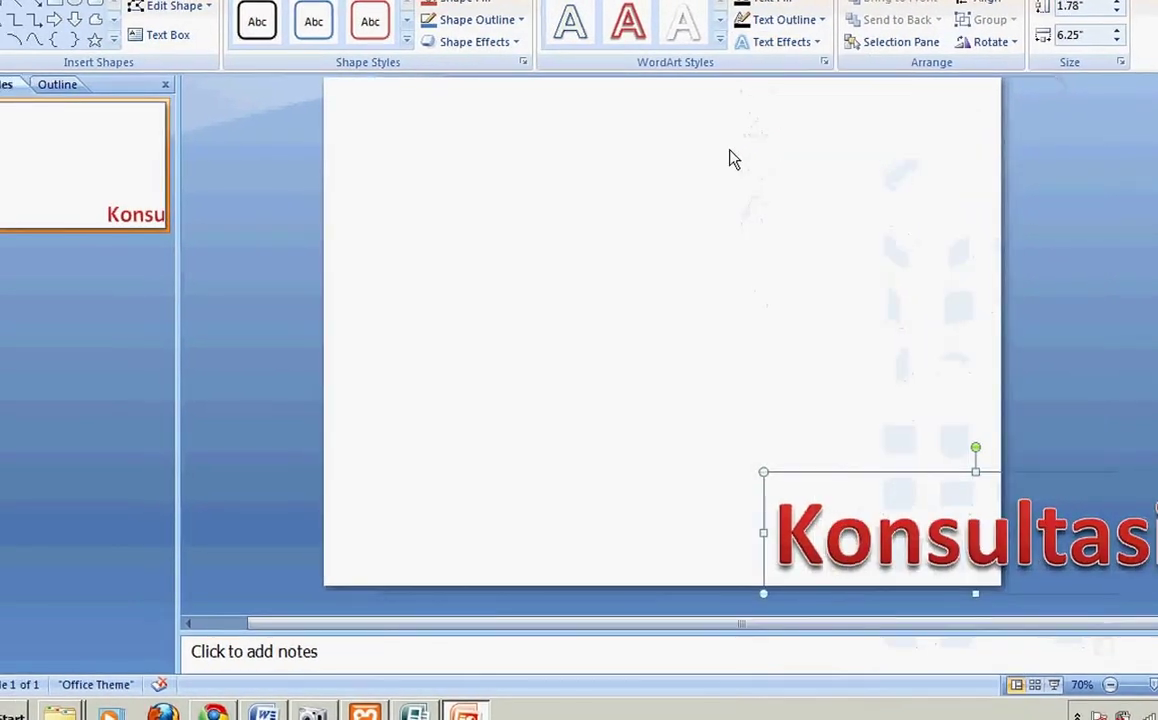
pyautogui.click(768, 44)
pyautogui.click(801, 206)
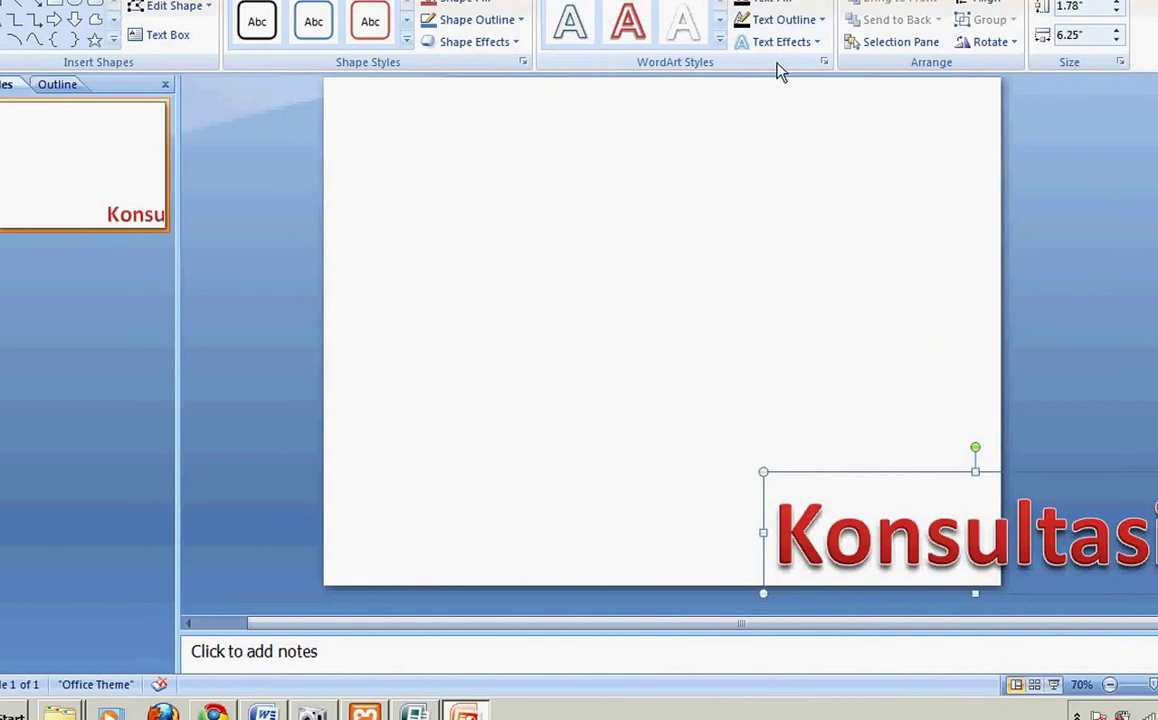
# Step: In 3-D Options, raise the text's Depth to 26 pt and set Contour Size to 0 pt
pyautogui.click(781, 43)
pyautogui.moveTo(815, 212)
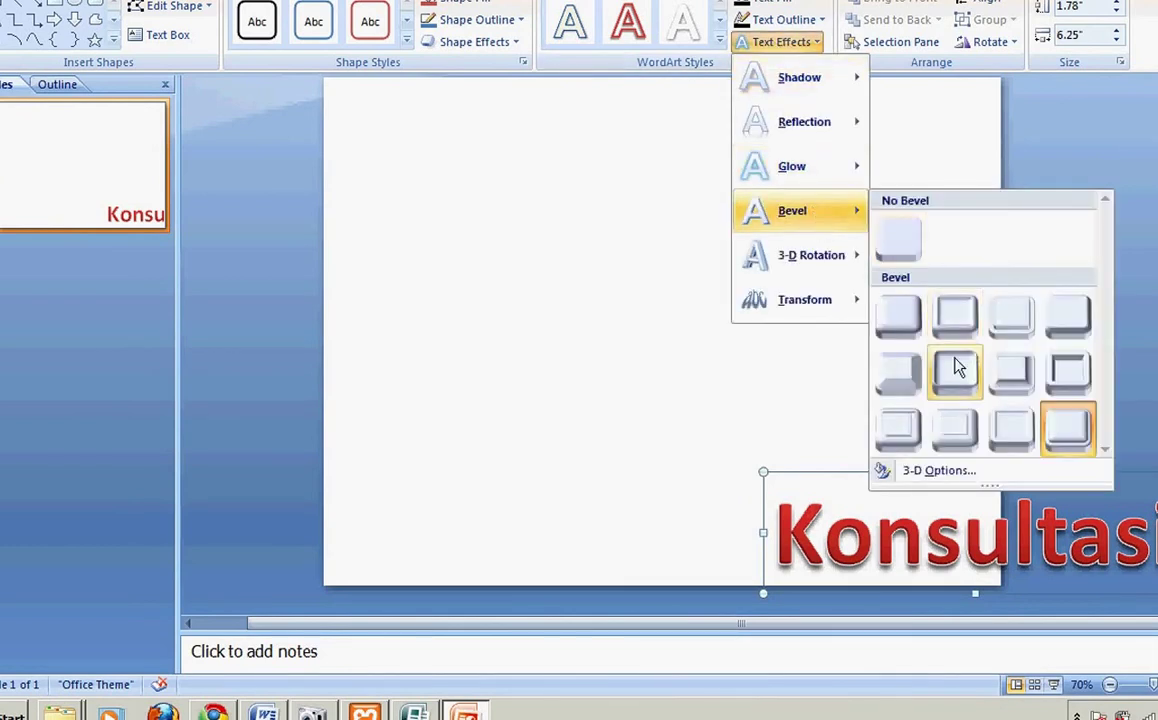
pyautogui.click(913, 474)
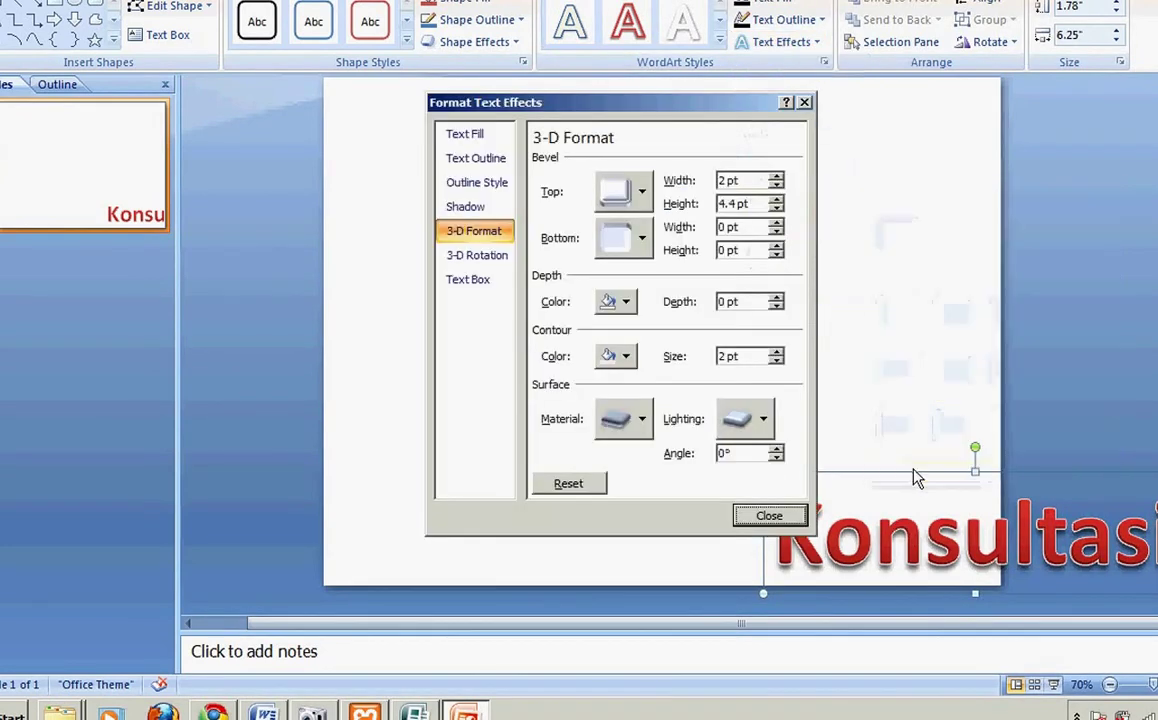
pyautogui.click(776, 298)
pyautogui.doubleClick(776, 298)
pyautogui.click(776, 298)
pyautogui.click(776, 298)
pyautogui.click(776, 298)
pyautogui.click(776, 298)
pyautogui.click(776, 298)
pyautogui.click(776, 298)
pyautogui.click(776, 298)
pyautogui.click(776, 298)
pyautogui.click(776, 361)
pyautogui.click(776, 361)
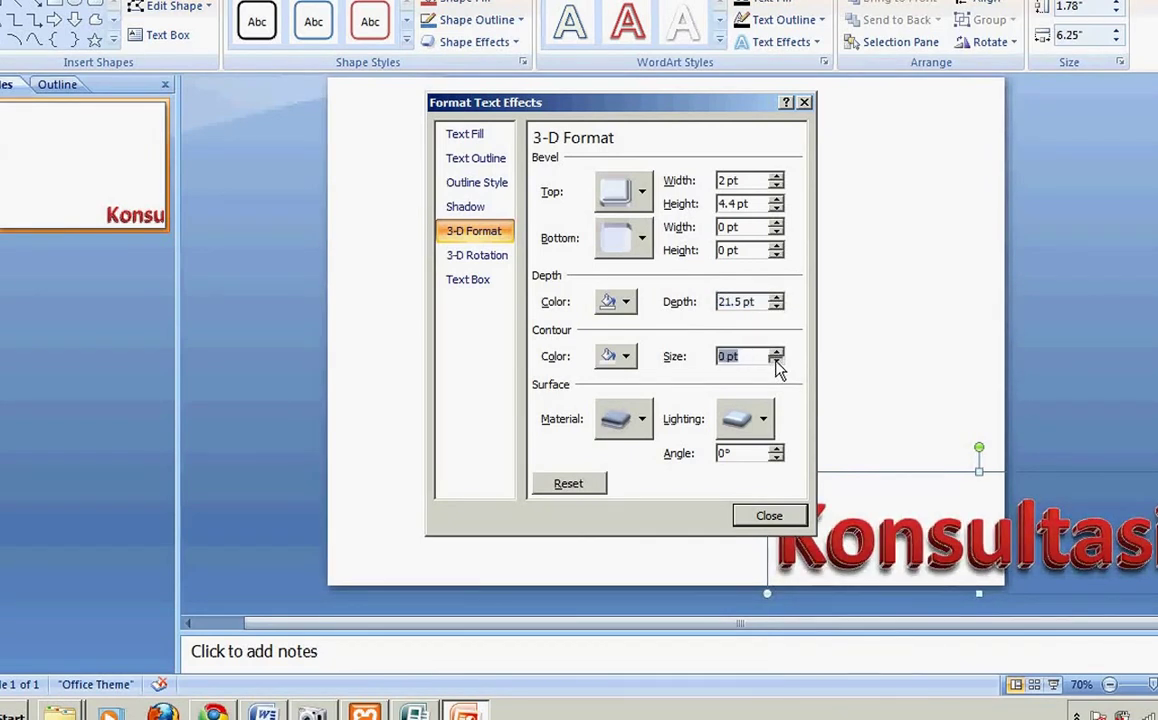
pyautogui.click(776, 298)
pyautogui.click(776, 298)
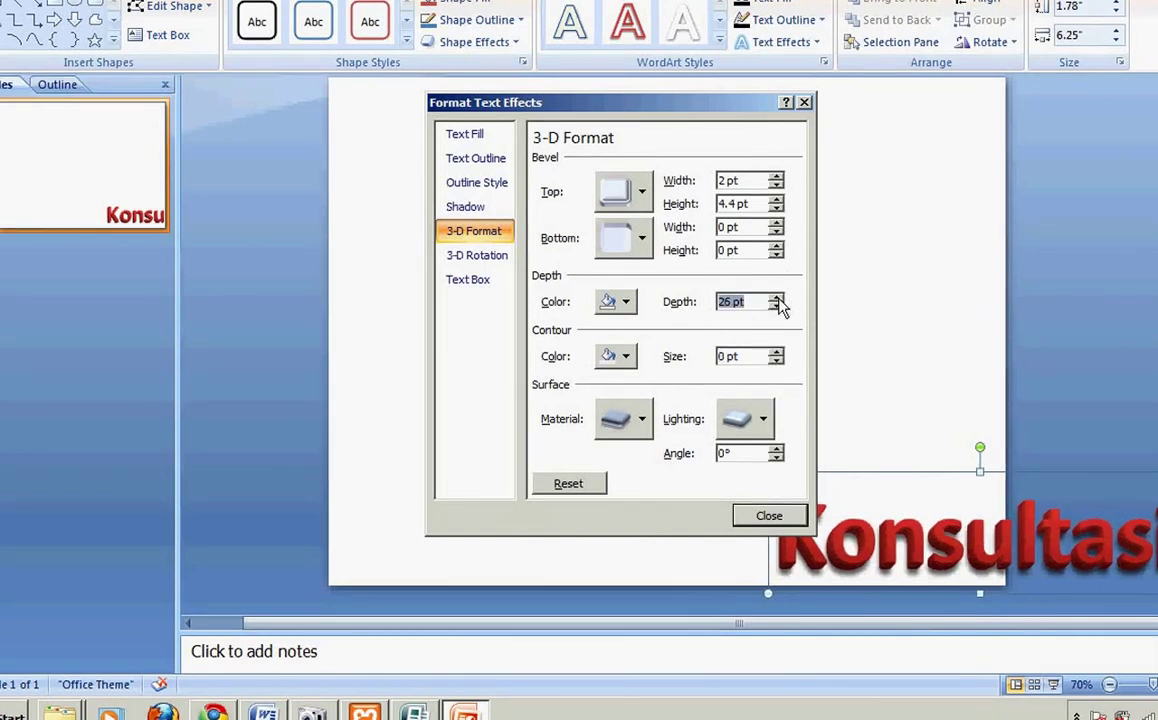
pyautogui.click(766, 516)
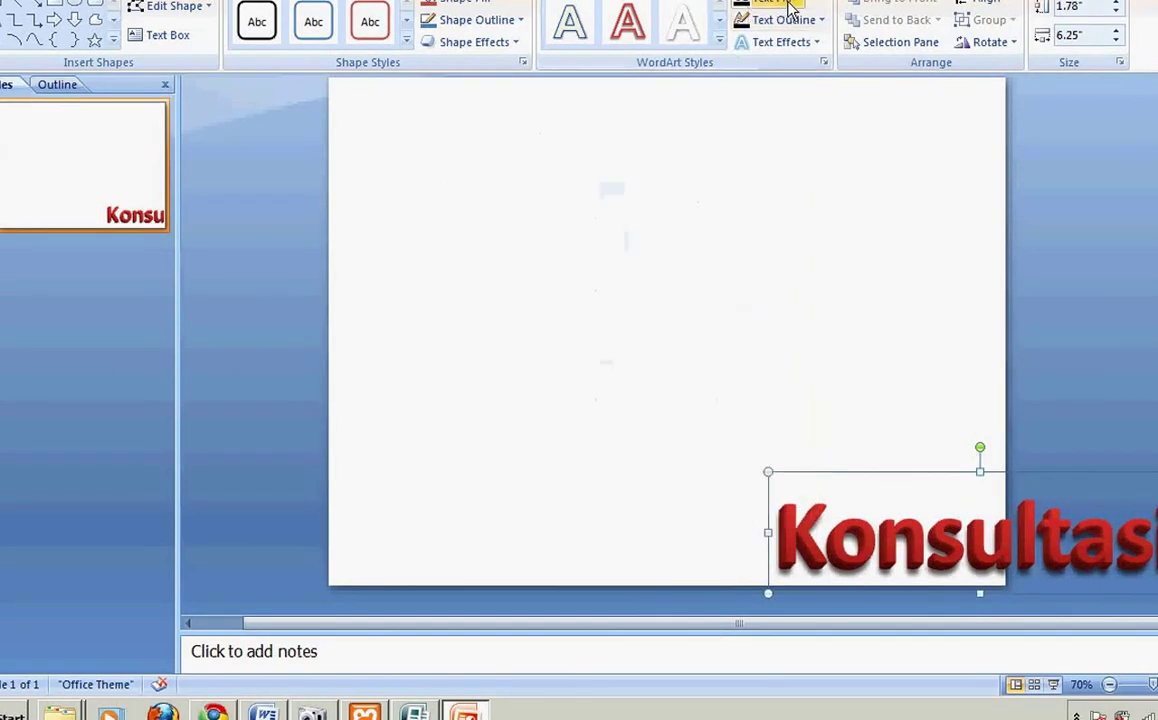
# Step: Fill Konsultasi with yellow and apply an Oblique 3-D rotation
pyautogui.click(789, 3)
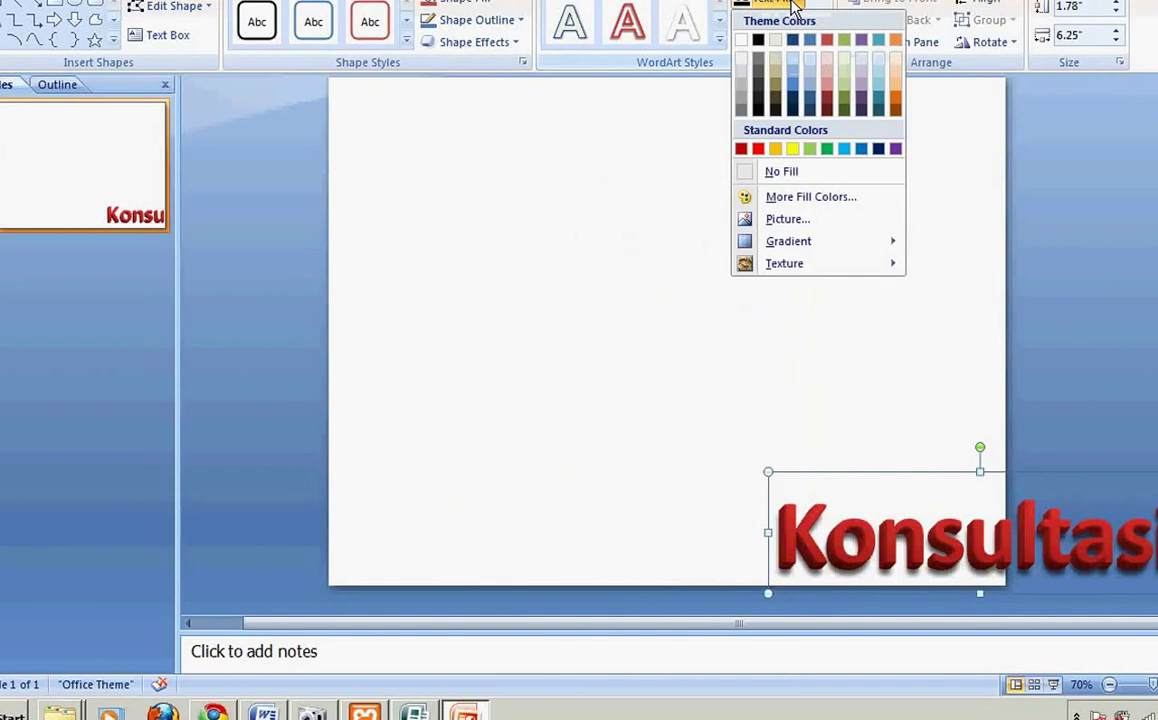
pyautogui.click(793, 150)
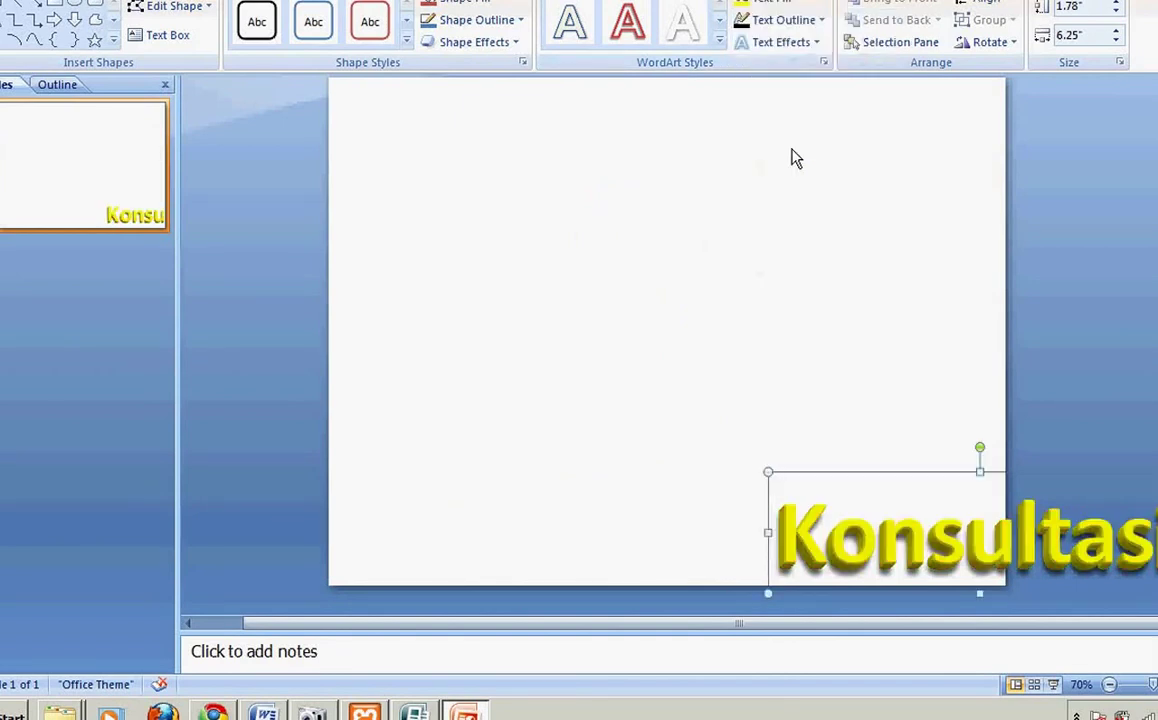
pyautogui.click(792, 45)
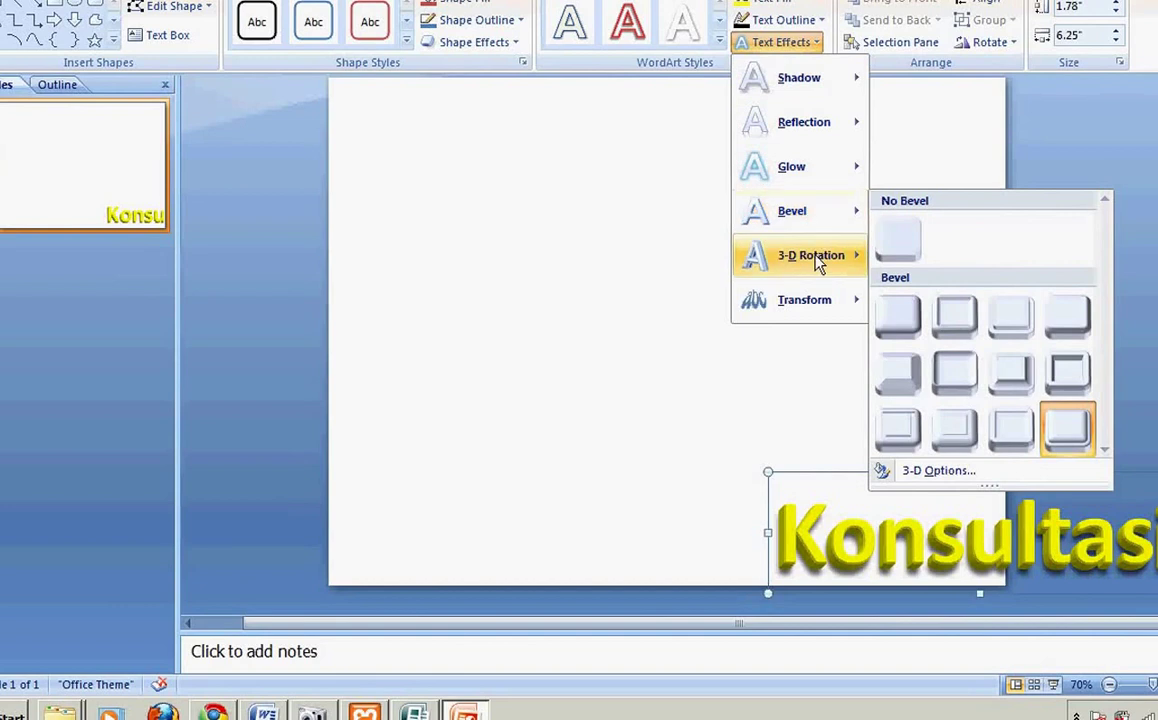
pyautogui.moveTo(818, 262)
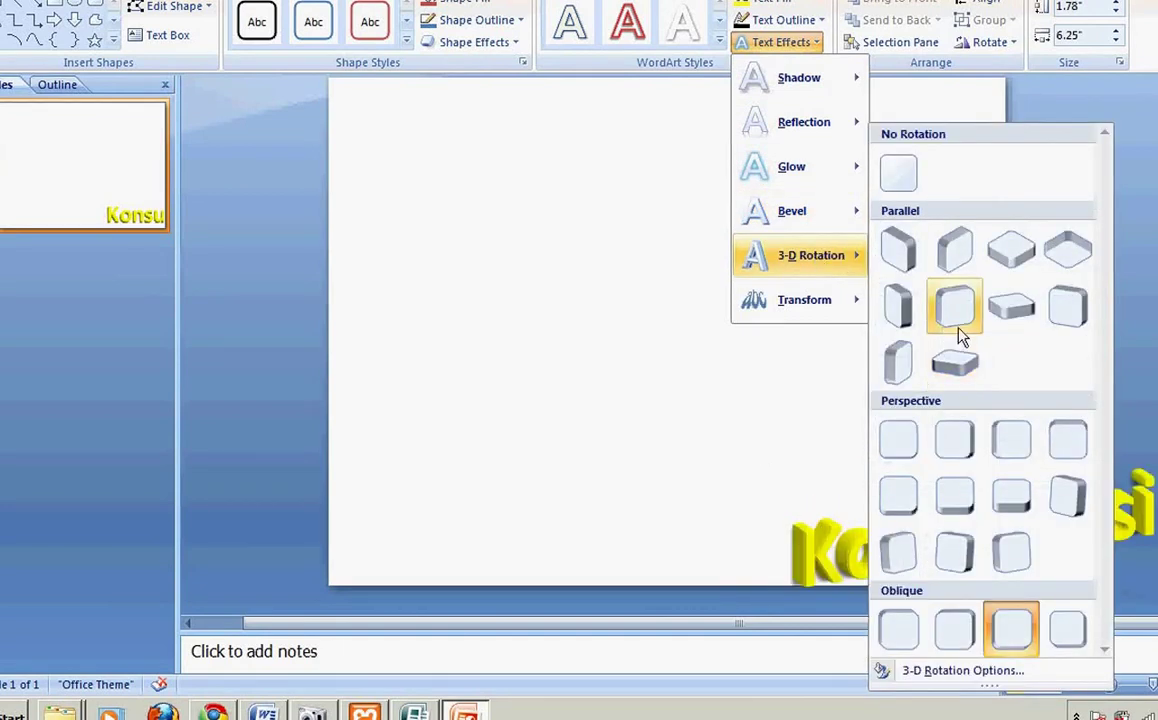
pyautogui.click(1012, 632)
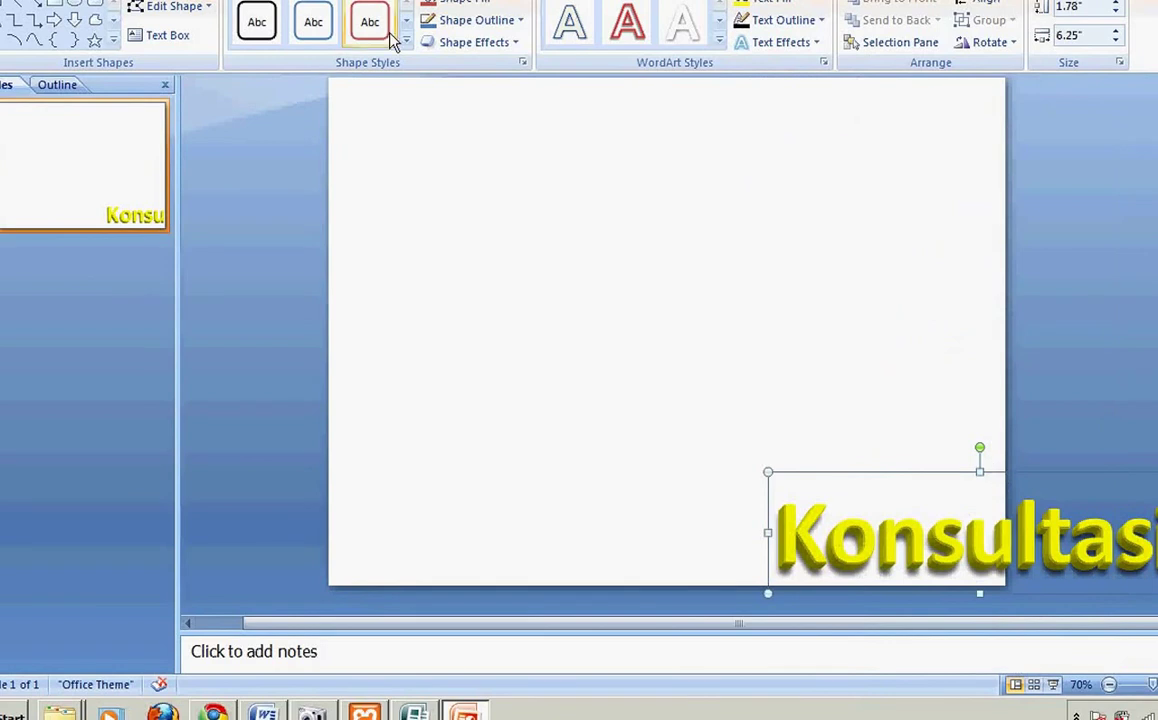
# Step: Change the WordArt font to Astron Boy Rg and copy it
pyautogui.click(305, 0)
pyautogui.click(358, 8)
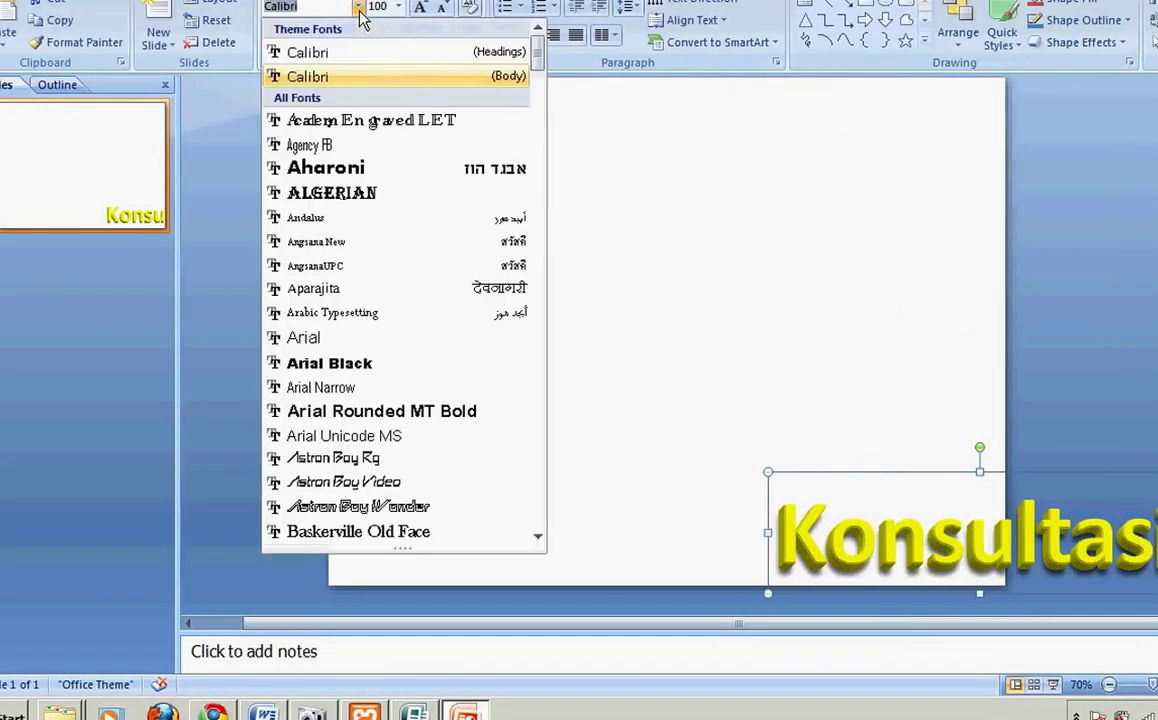
pyautogui.press('Down')
pyautogui.press('Down')
pyautogui.press('Down')
pyautogui.press('Down')
pyautogui.press('Down')
pyautogui.press('Down')
pyautogui.press('Down')
pyautogui.press('Down')
pyautogui.press('Down')
pyautogui.press('Down')
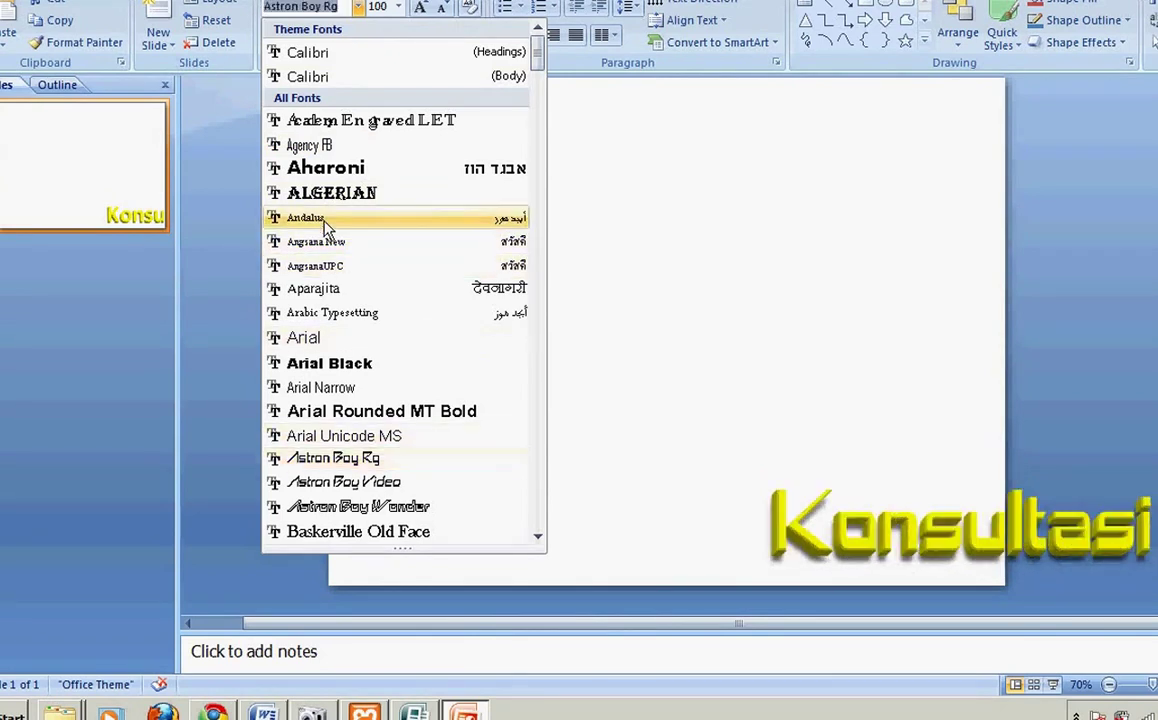
pyautogui.click(447, 460)
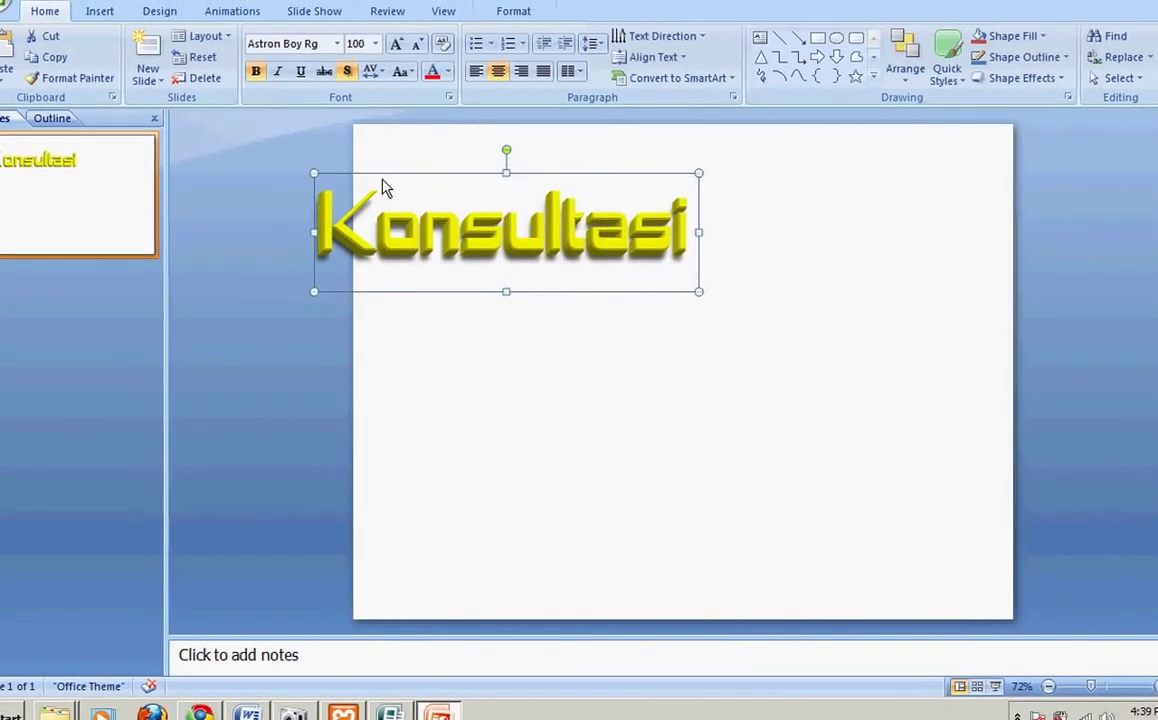
pyautogui.rightClick(384, 186)
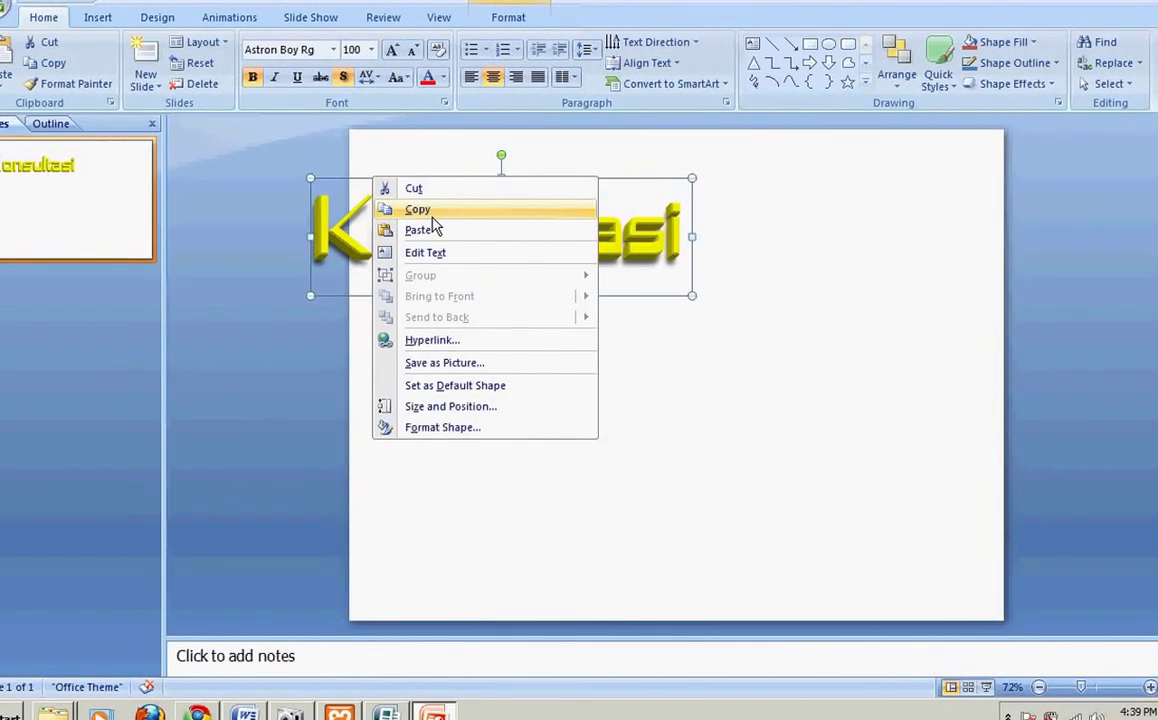
pyautogui.click(433, 212)
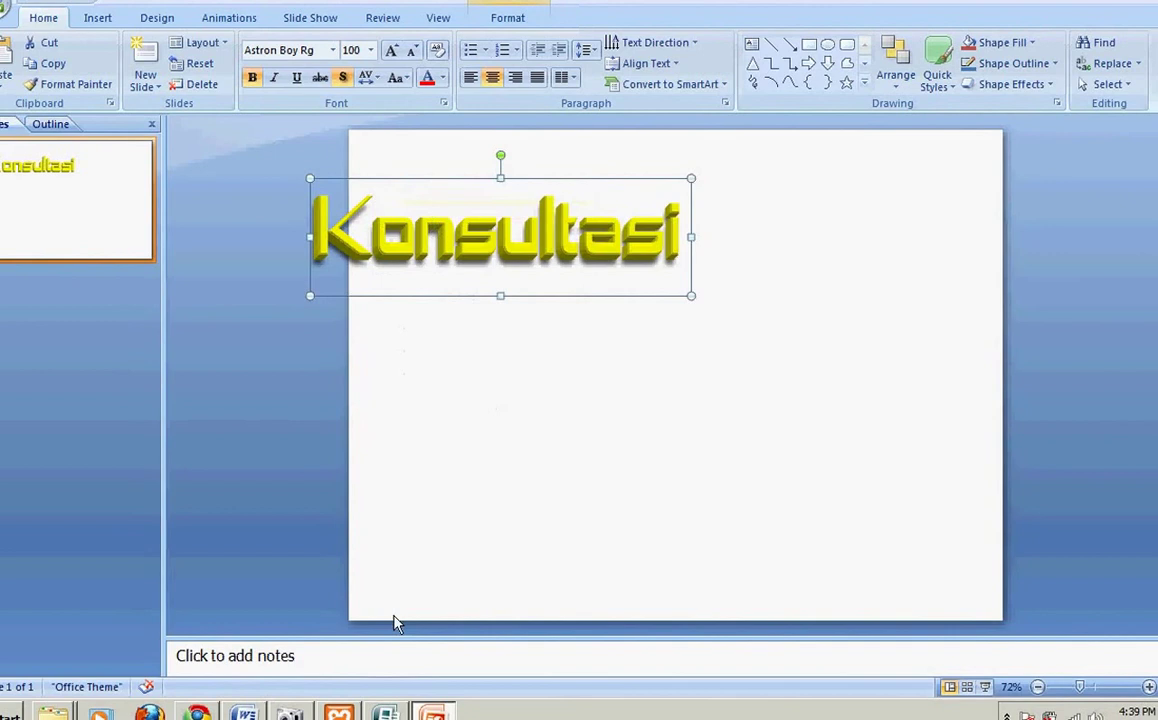
# Step: Paste the Konsultasi WordArt into Publisher at the page's top-left and zoom to Whole Page
pyautogui.click(385, 712)
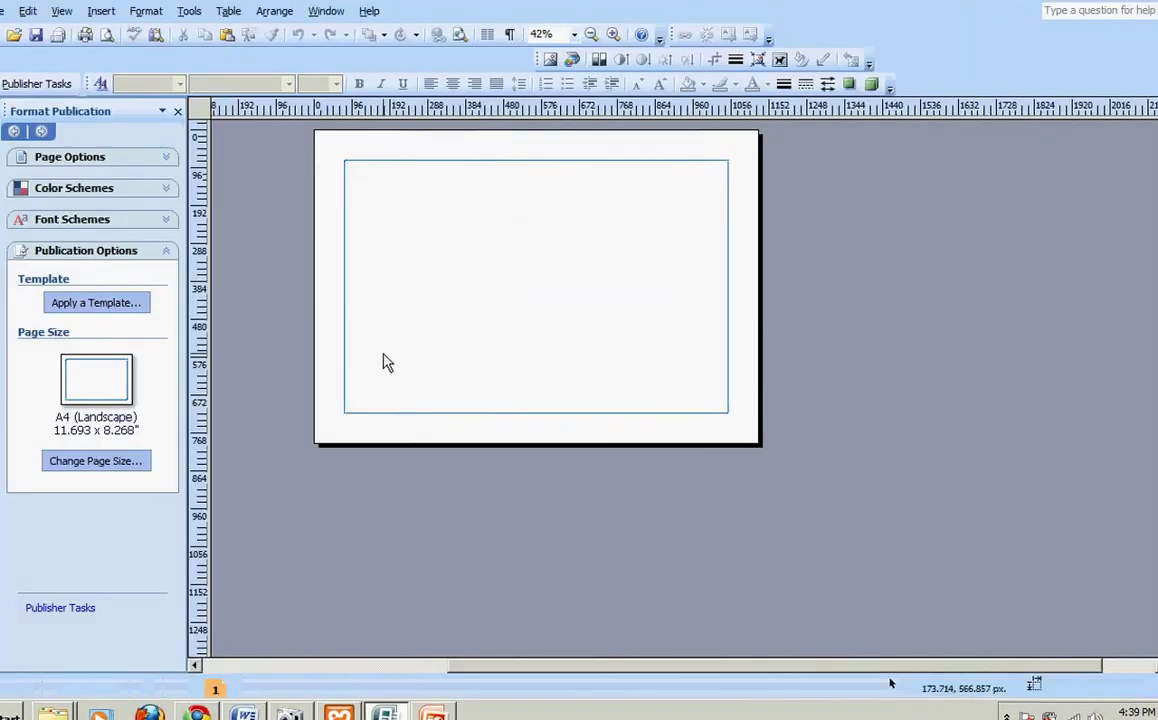
pyautogui.hotkey('ctrl', 'v')
pyautogui.moveTo(660, 406); pyautogui.dragTo(368, 222)
pyautogui.click(574, 34)
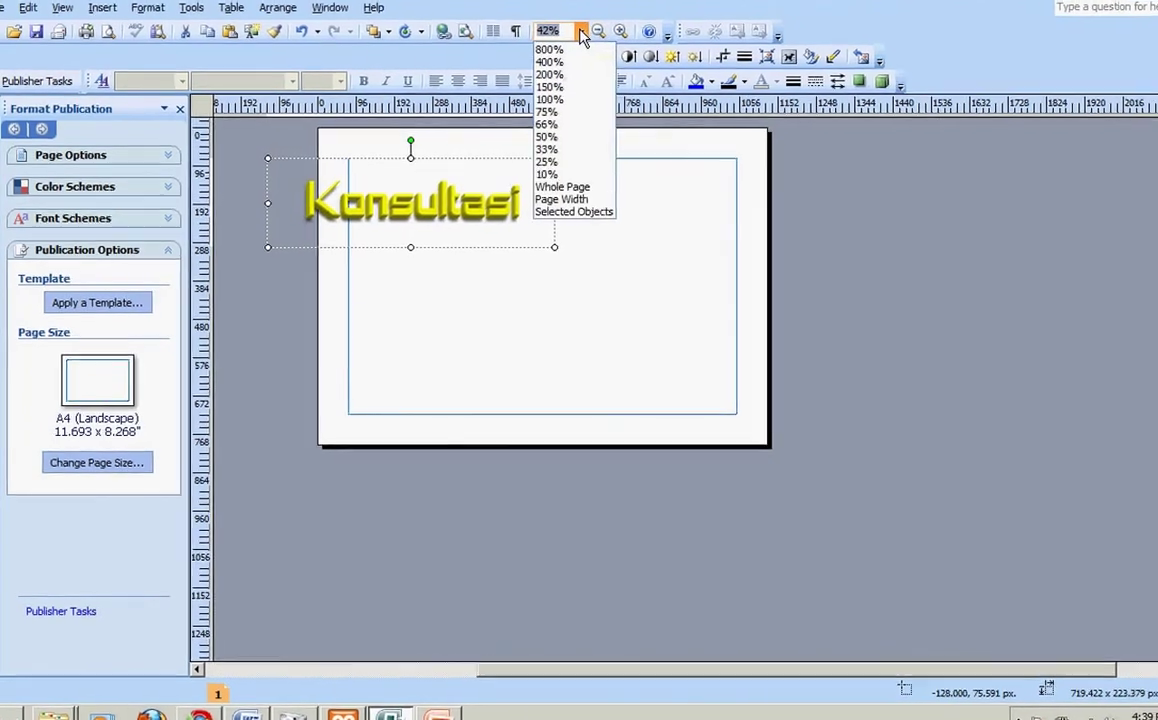
pyautogui.click(560, 180)
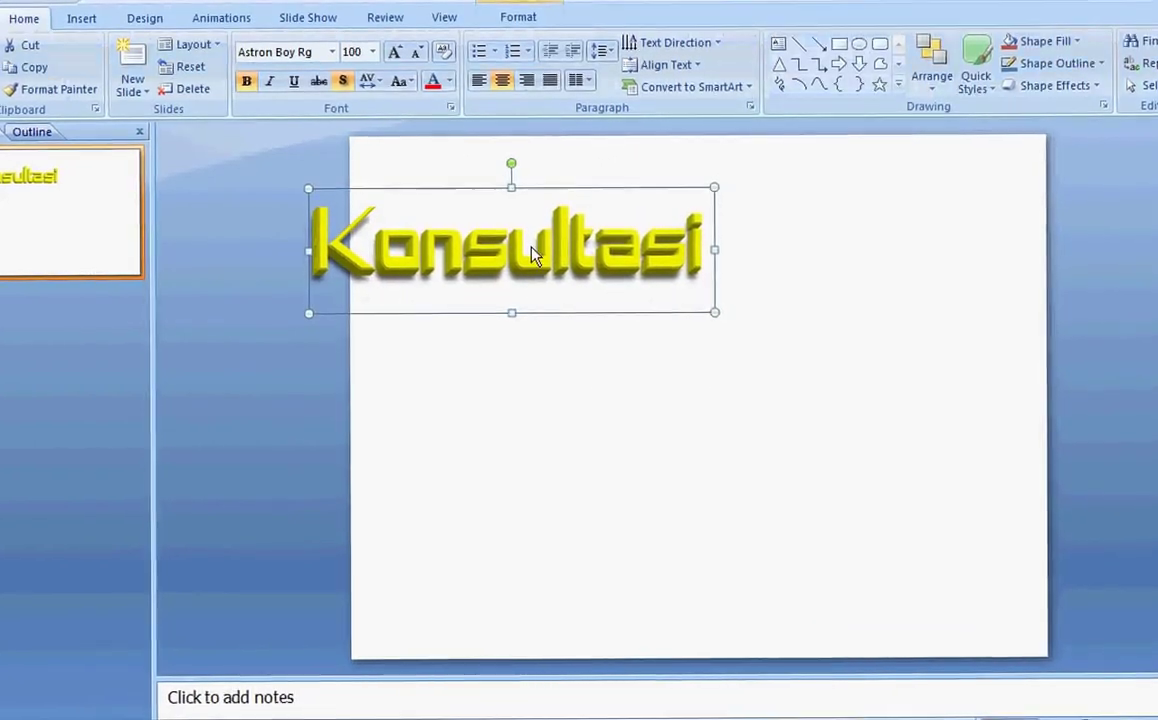
# Step: Replace the WordArt text Konsultasi with the word Mesin
pyautogui.click(532, 255)
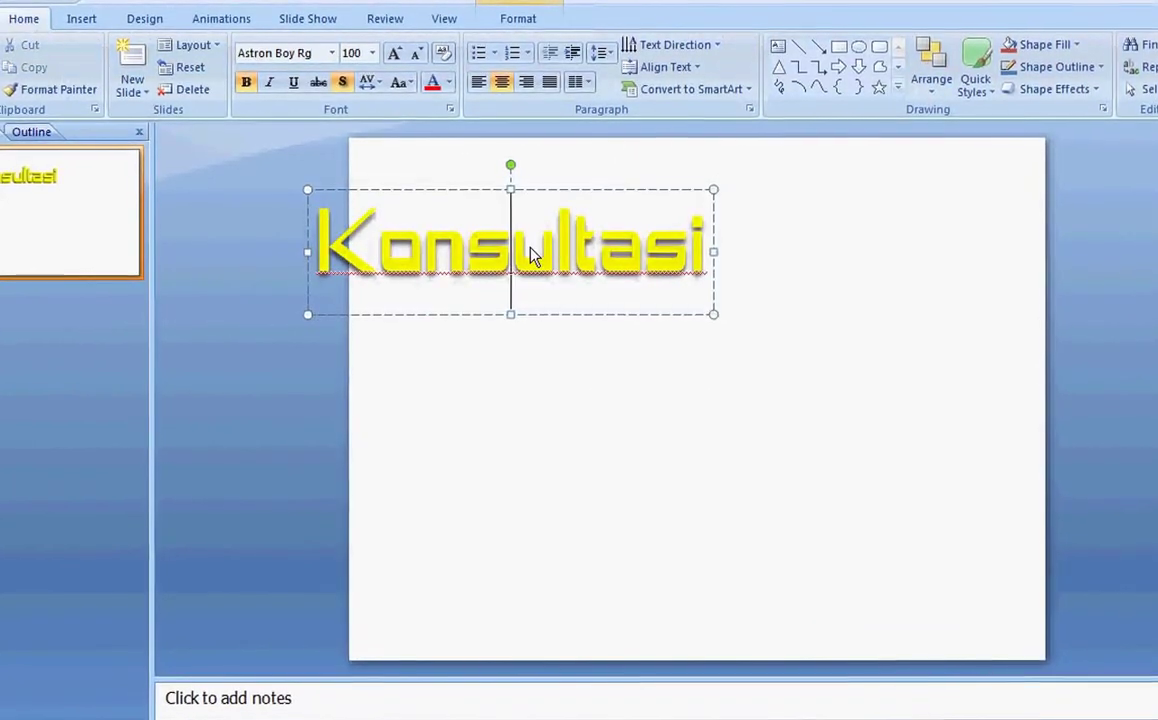
pyautogui.doubleClick(532, 255)
pyautogui.write('Nesib')
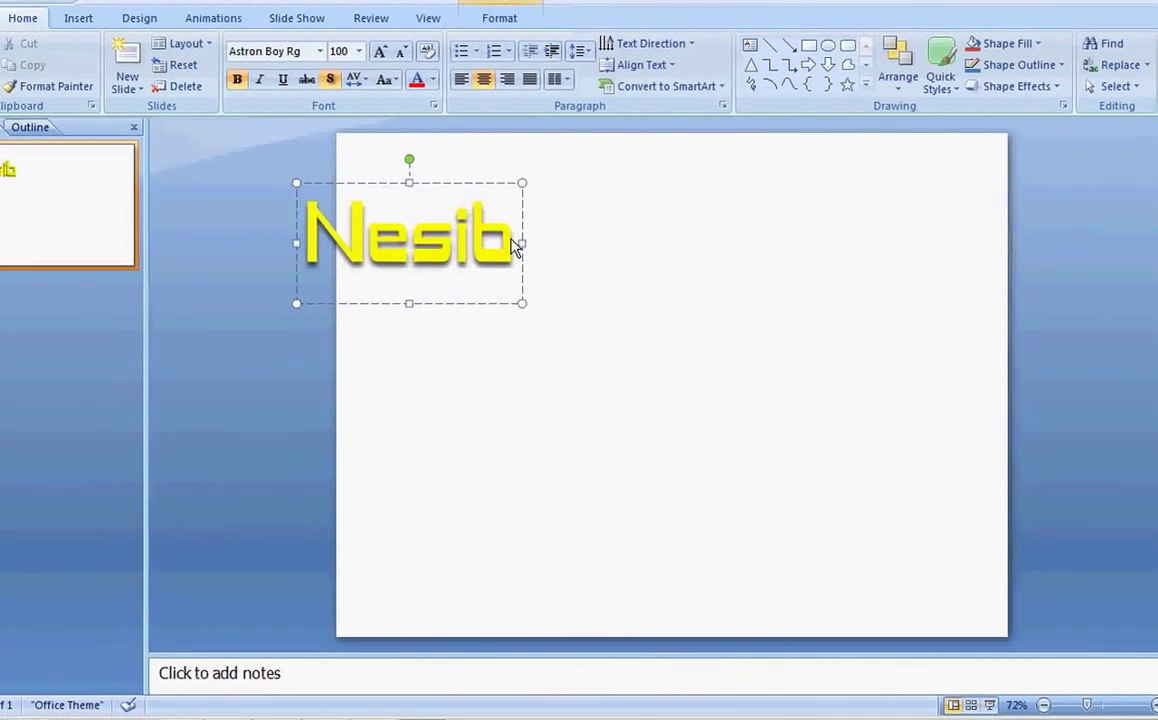
pyautogui.press('BackSpace')
pyautogui.press('BackSpace')
pyautogui.press('BackSpace')
pyautogui.press('BackSpace')
pyautogui.press('BackSpace')
pyautogui.write('Meci')
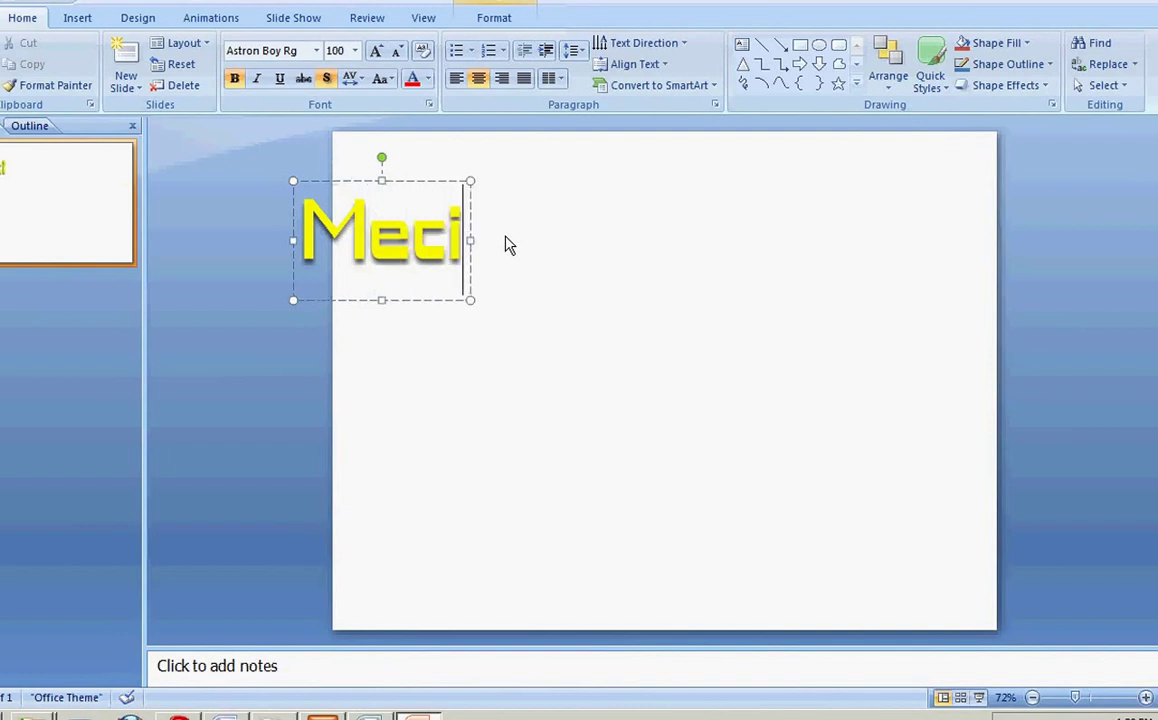
pyautogui.press('BackSpace')
pyautogui.press('BackSpace')
pyautogui.write('sin')
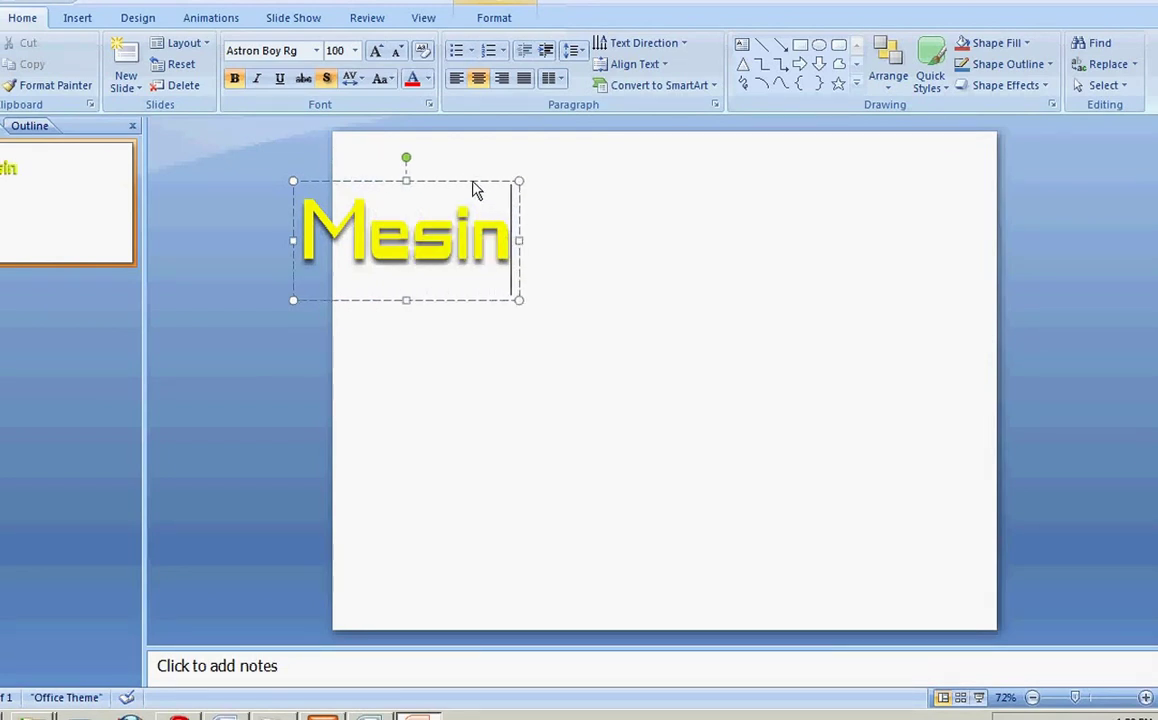
pyautogui.press('Escape')
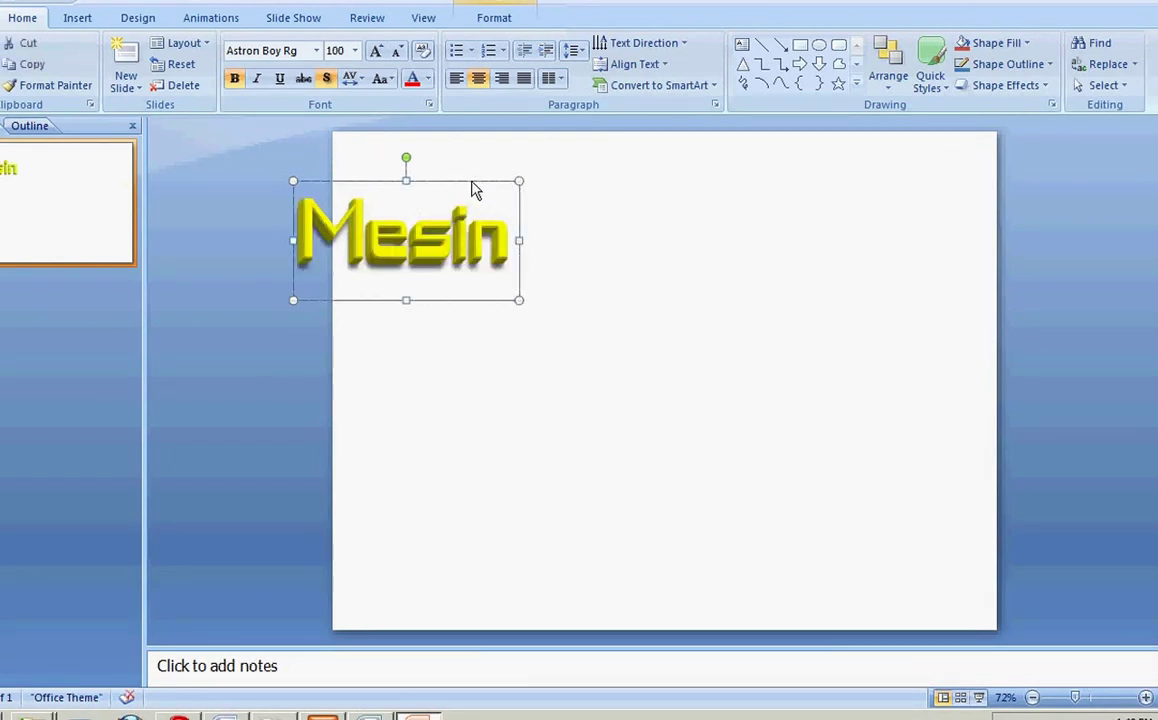
# Step: Fill the Mesin letters white and colour the first letter M red
pyautogui.click(493, 18)
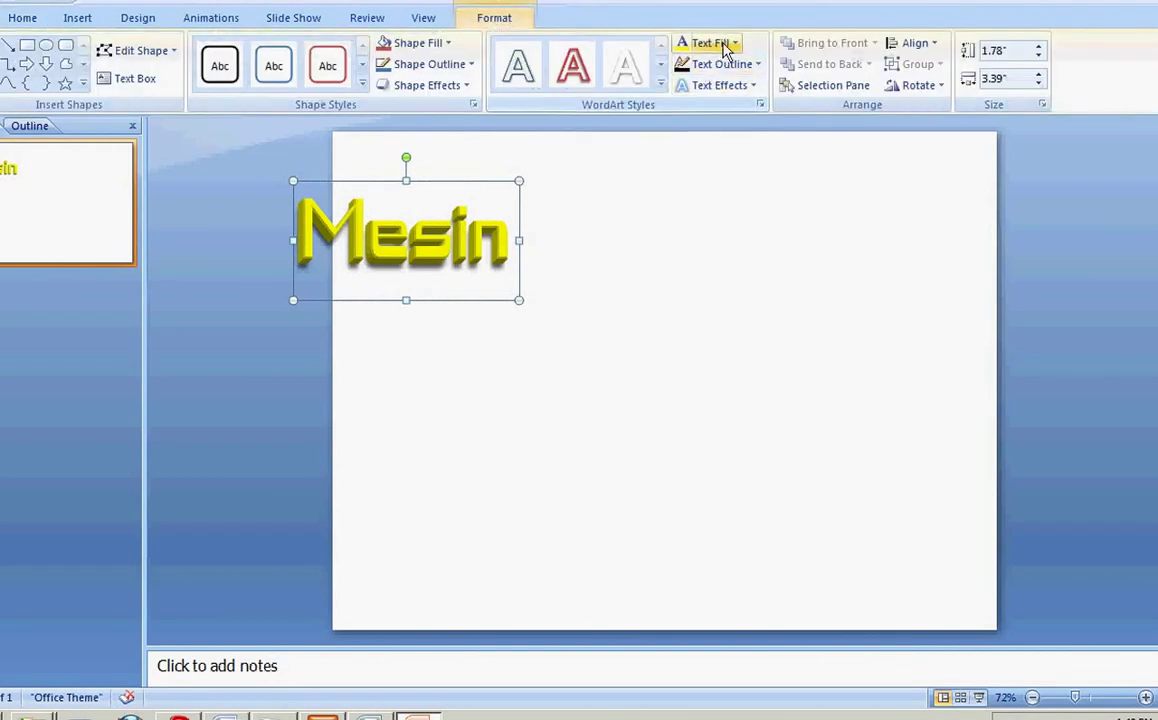
pyautogui.click(727, 43)
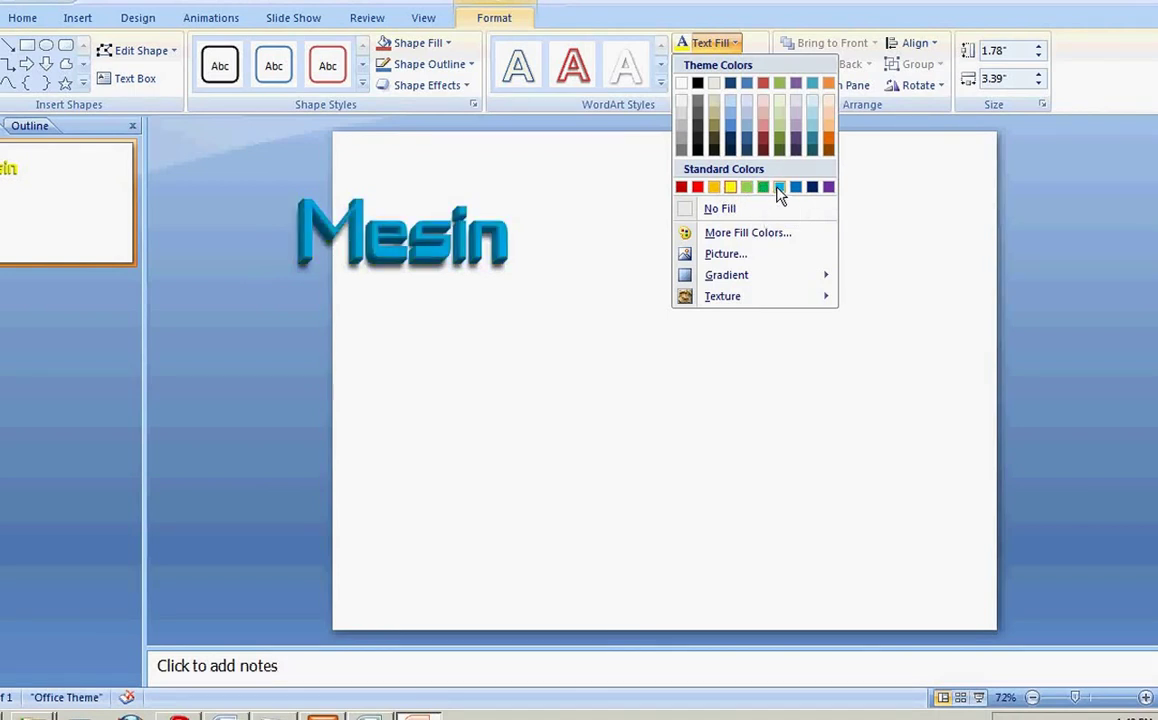
pyautogui.click(683, 85)
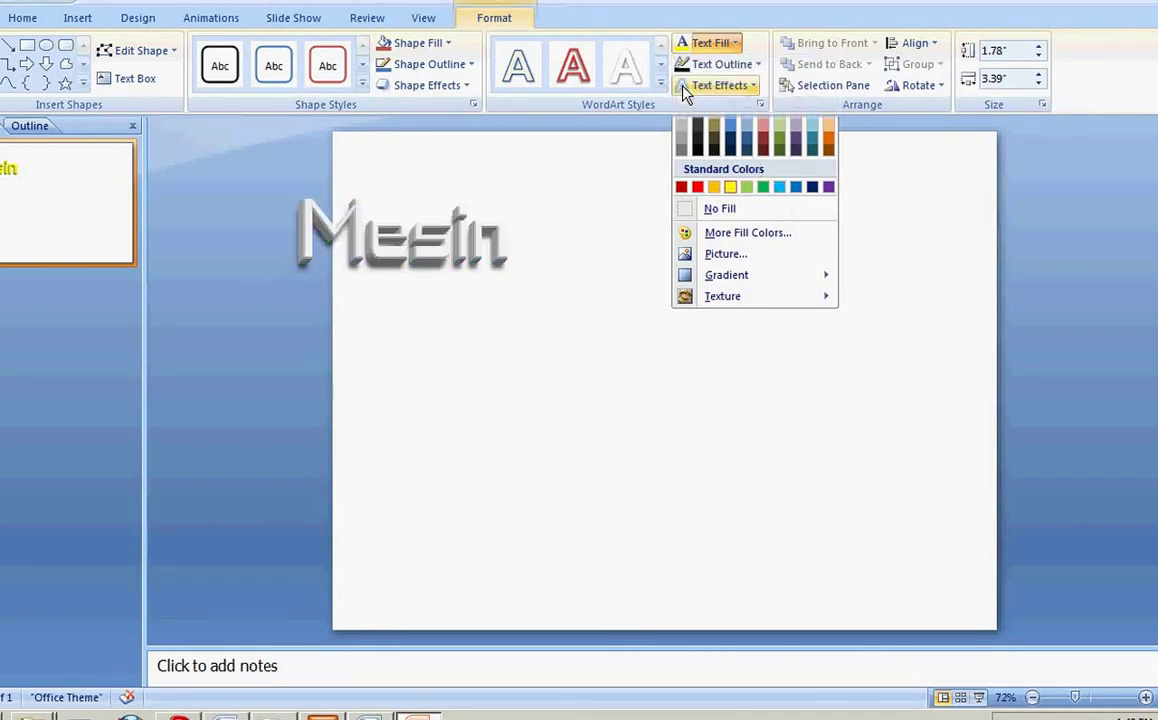
pyautogui.click(337, 229)
pyautogui.click(712, 43)
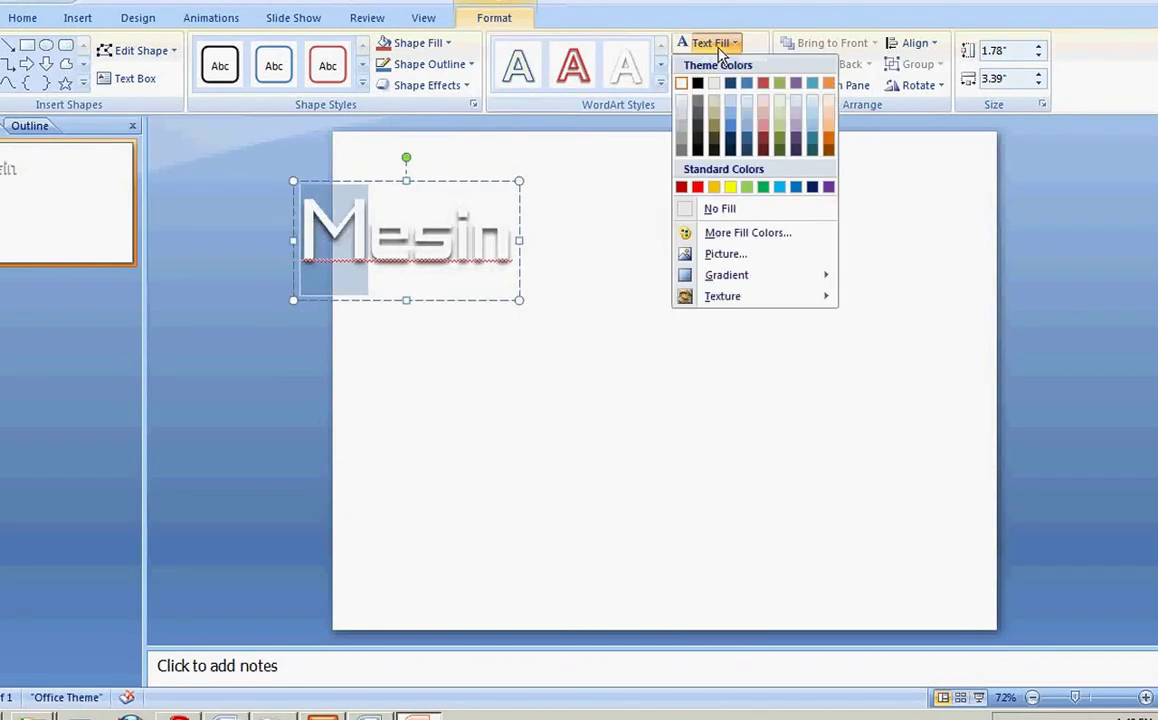
pyautogui.click(699, 187)
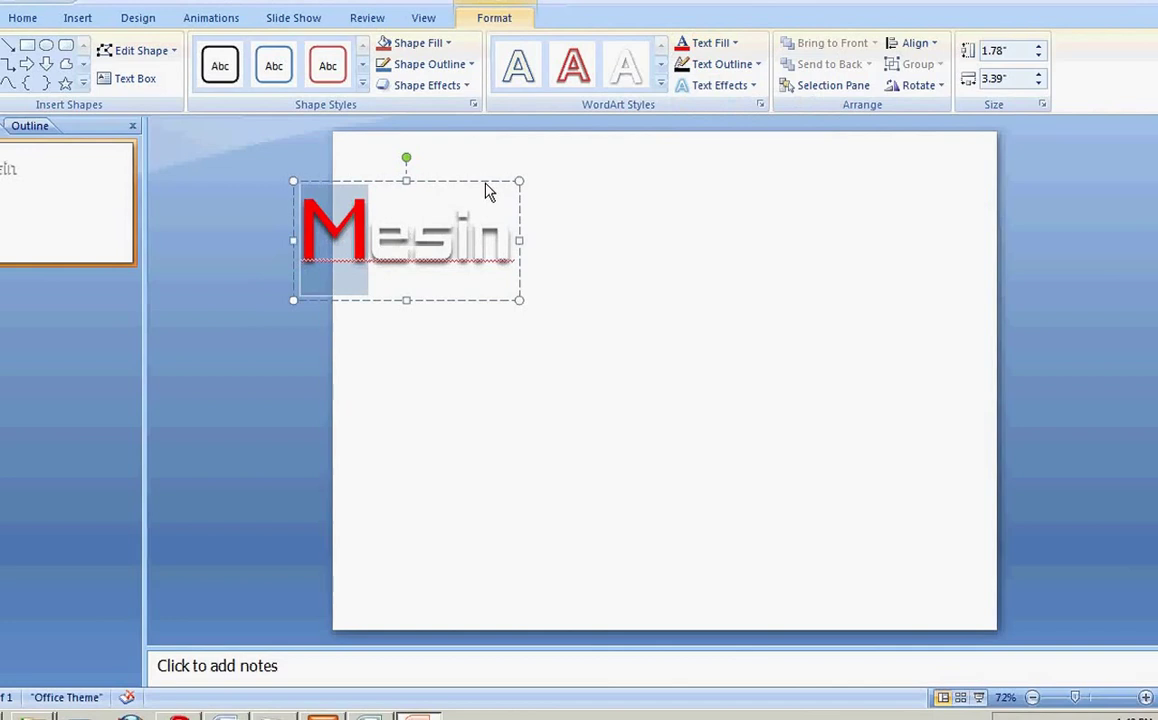
pyautogui.click(487, 186)
# Step: Copy the Mesin WordArt into Publisher and place it above the Konsultasi text
pyautogui.rightClick(487, 186)
pyautogui.click(500, 219)
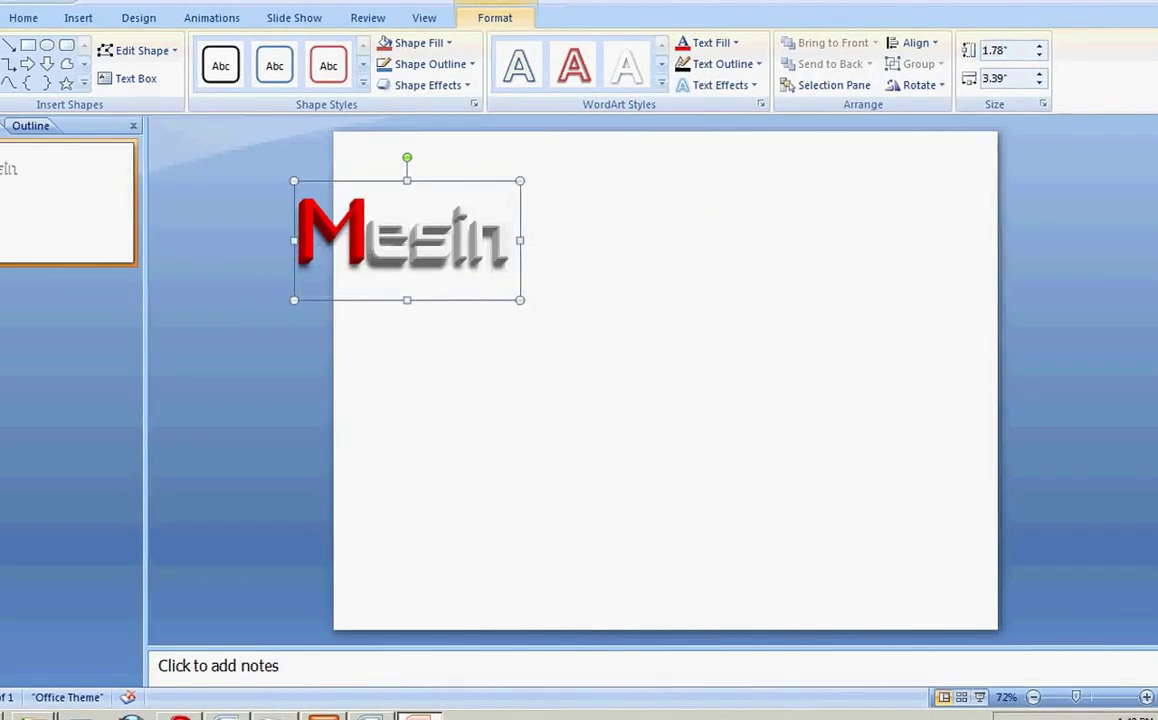
pyautogui.hotkey('alt', 'Tab')
pyautogui.hotkey('ctrl', 'v')
pyautogui.moveTo(630, 373); pyautogui.dragTo(690, 242)
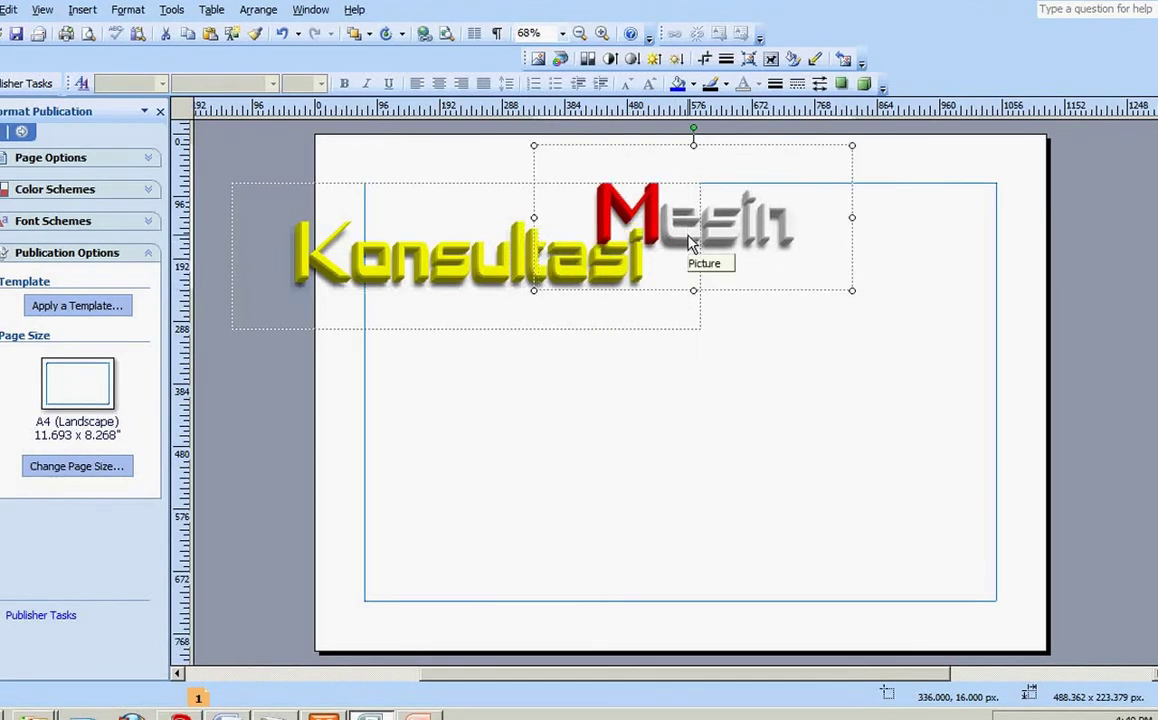
# Step: Send the Mesin picture behind the Konsultasi text
pyautogui.rightClick(690, 242)
pyautogui.moveTo(830, 430)
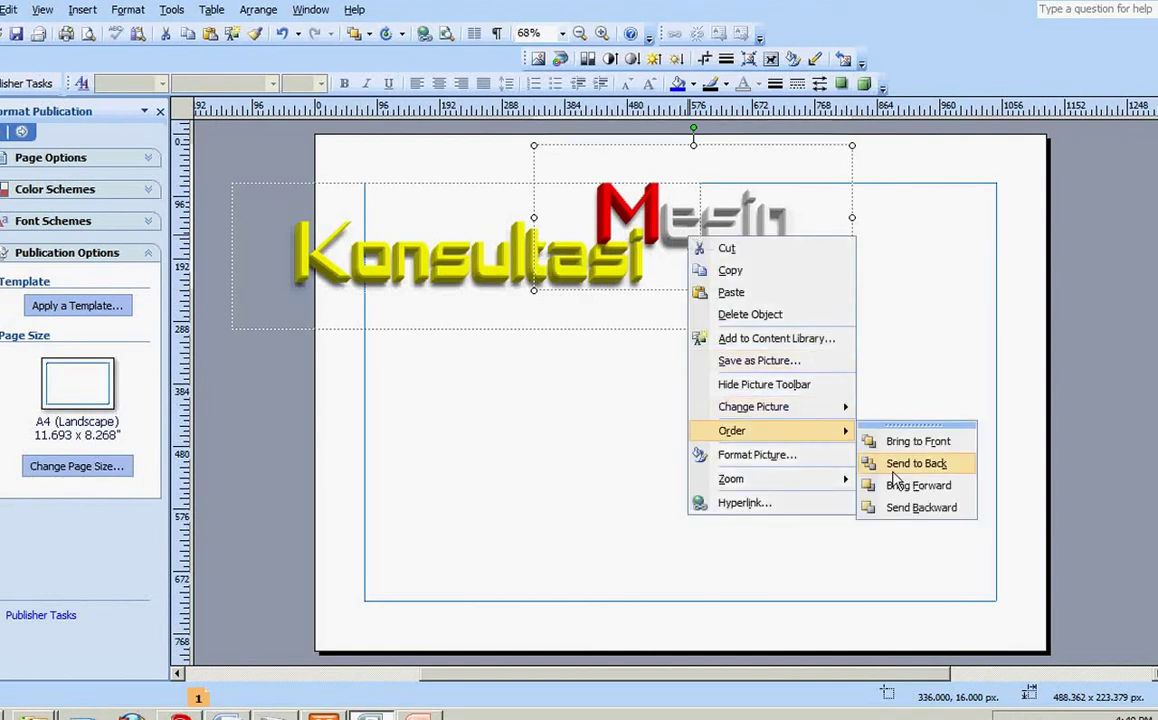
pyautogui.click(893, 470)
pyautogui.rightClick(752, 214)
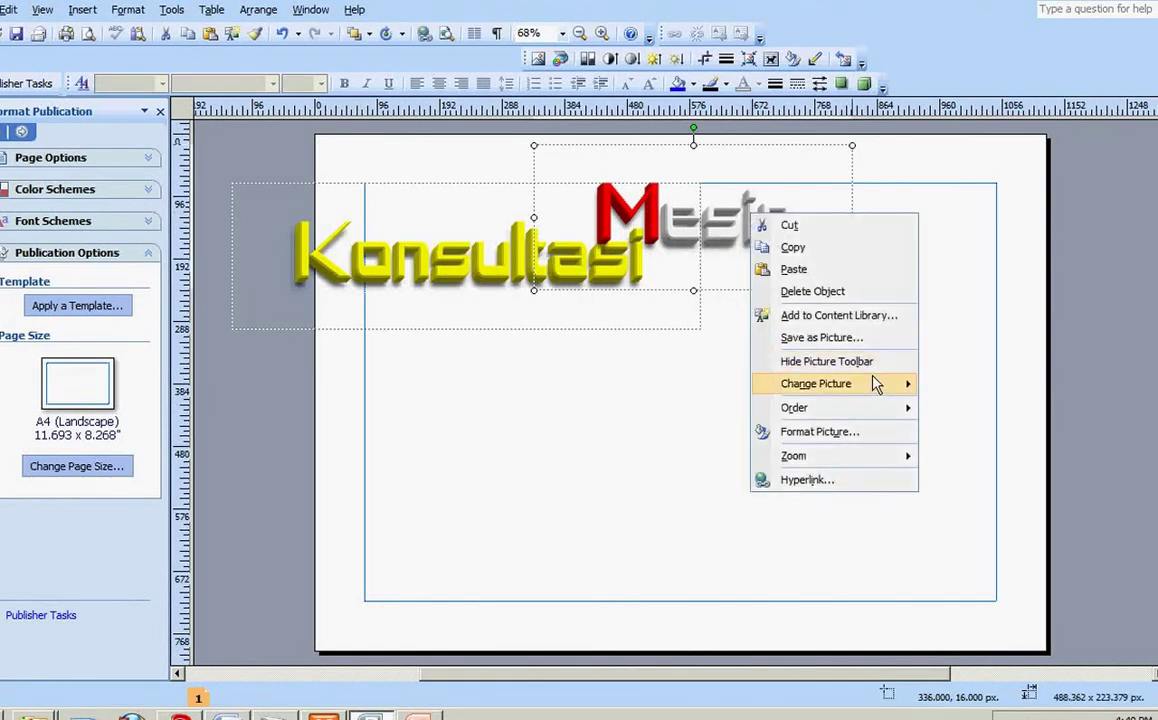
pyautogui.moveTo(868, 412)
pyautogui.click(948, 443)
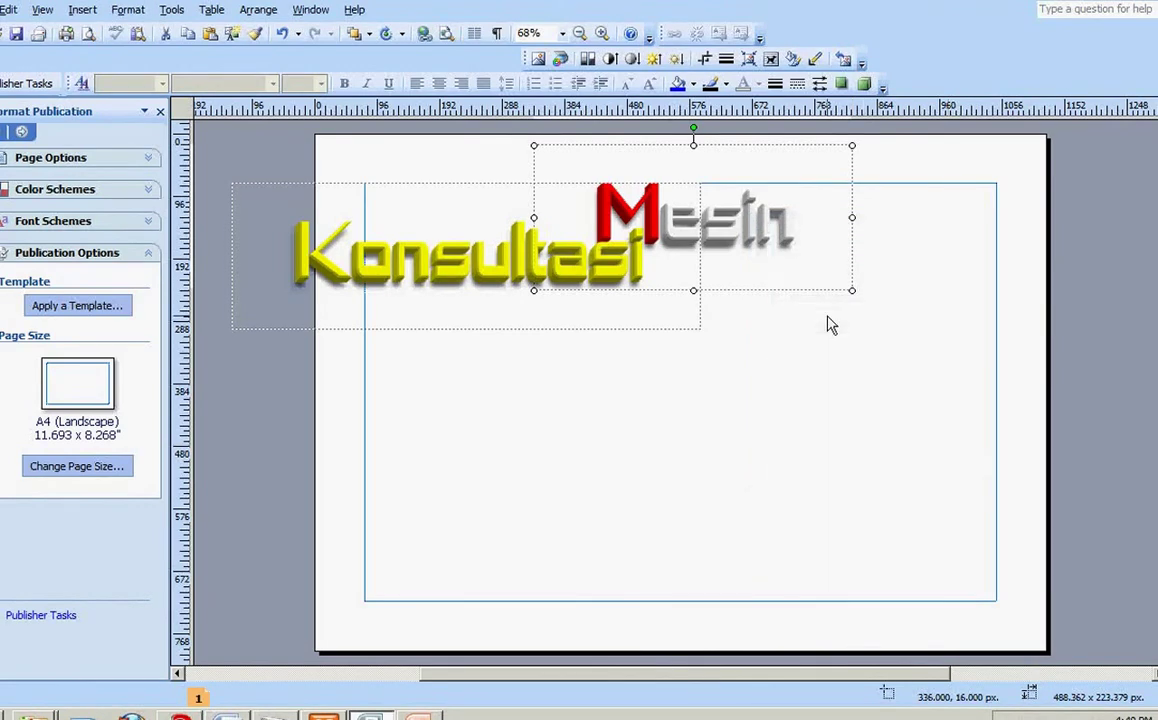
# Step: Nudge the Mesin picture into position with Alt+arrow keys
pyautogui.hotkey('alt', 'Down')
pyautogui.hotkey('alt', 'Down')
pyautogui.hotkey('alt', 'Down')
pyautogui.hotkey('alt', 'Right')
pyautogui.hotkey('alt', 'Down')
pyautogui.hotkey('alt', 'Right')
pyautogui.hotkey('alt', 'Right')
pyautogui.hotkey('alt', 'Right')
pyautogui.hotkey('alt', 'Left')
pyautogui.hotkey('alt', 'Left')
pyautogui.hotkey('alt', 'Down')
pyautogui.hotkey('alt', 'Left')
pyautogui.hotkey('alt', 'Left')
pyautogui.hotkey('alt', 'Left')
pyautogui.hotkey('alt', 'Left')
pyautogui.hotkey('alt', 'Left')
pyautogui.hotkey('alt', 'Left')
pyautogui.hotkey('alt', 'Left')
pyautogui.hotkey('alt', 'Left')
pyautogui.hotkey('alt', 'Left')
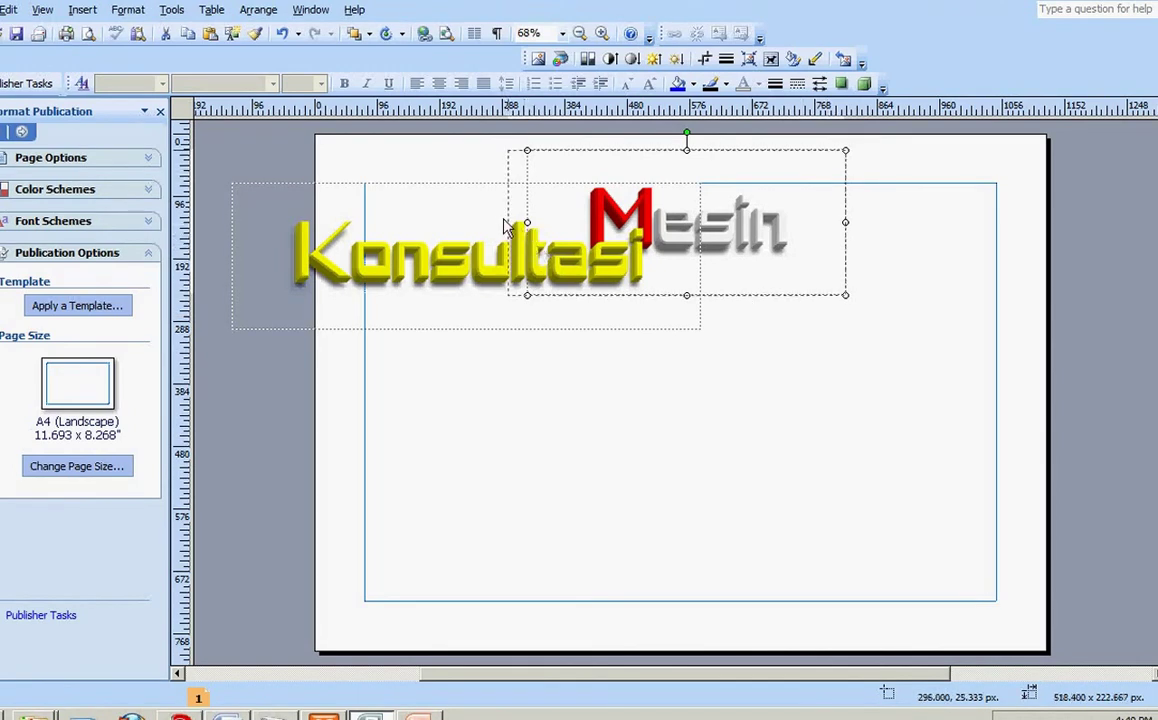
# Step: Stretch Mesin wider to the left, fine-tune its placement, and return to PowerPoint
pyautogui.moveTo(505, 226); pyautogui.dragTo(495, 227)
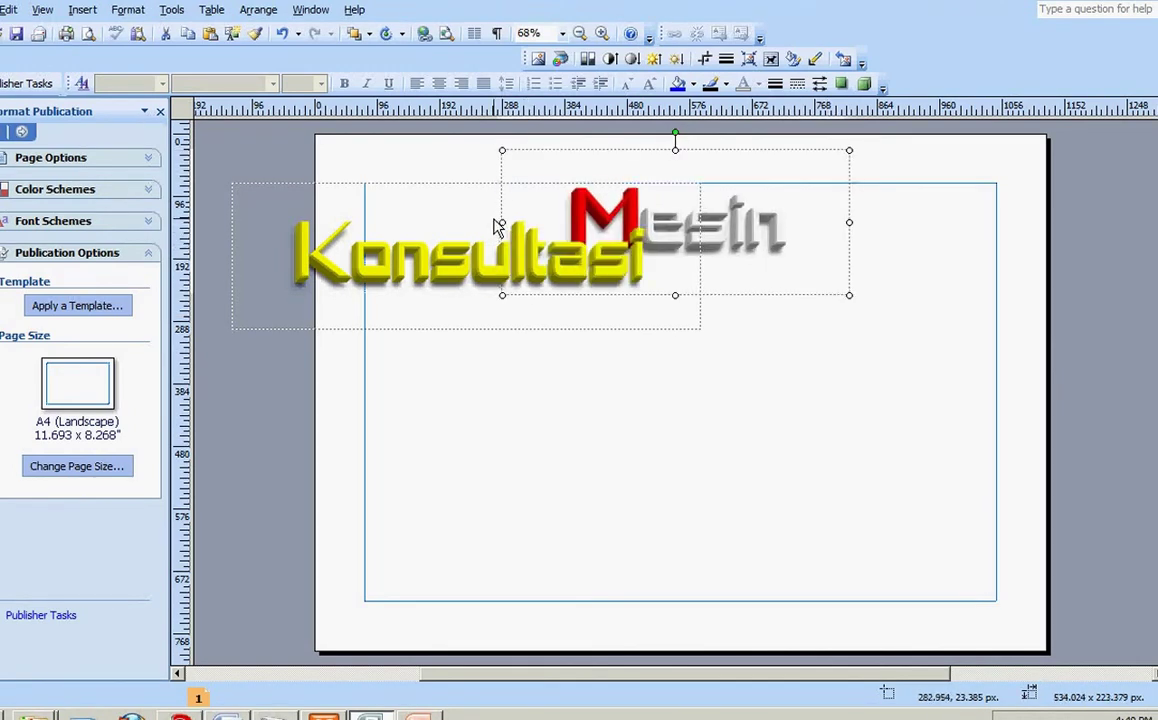
pyautogui.hotkey('alt', 'Right')
pyautogui.hotkey('alt', 'Right')
pyautogui.hotkey('alt', 'Right')
pyautogui.hotkey('alt', 'Right')
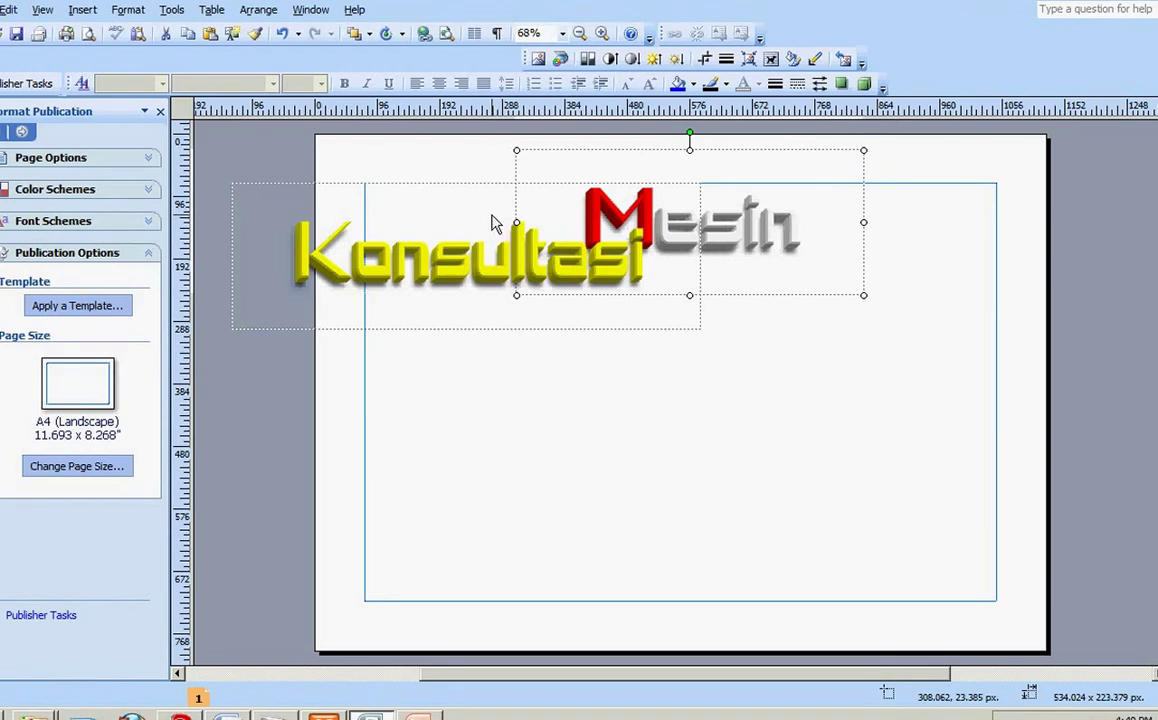
pyautogui.moveTo(518, 228); pyautogui.dragTo(445, 226)
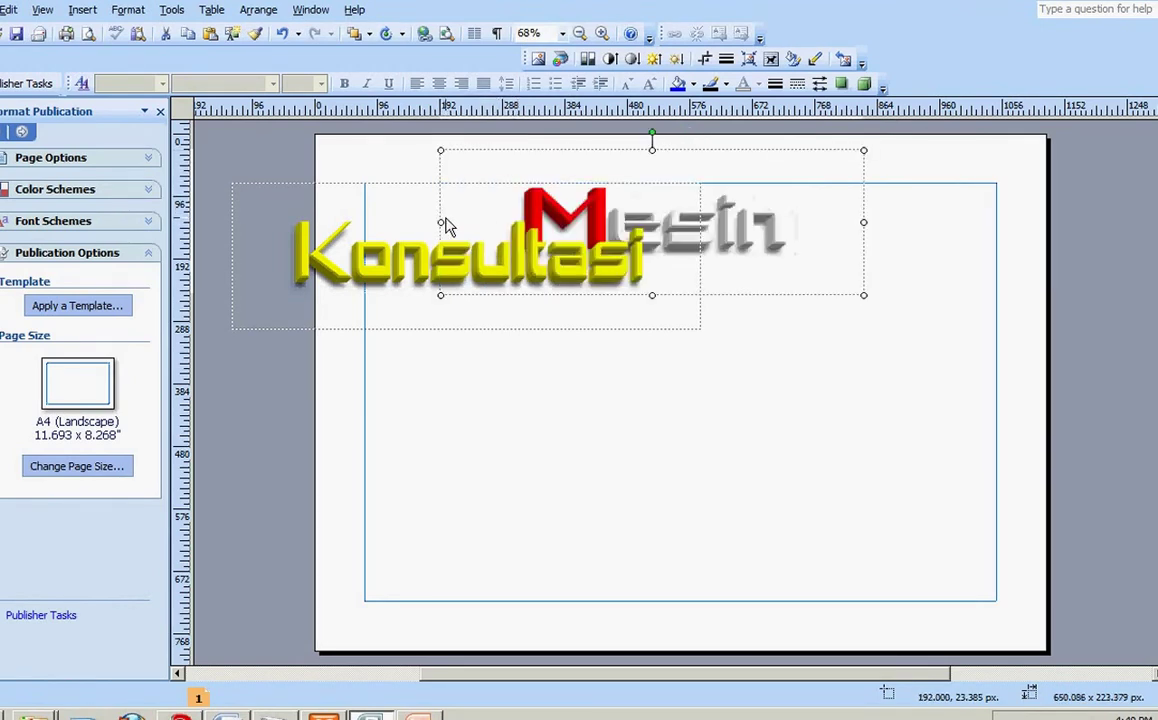
pyautogui.hotkey('alt', 'Right')
pyautogui.hotkey('alt', 'Right')
pyautogui.hotkey('alt', 'Right')
pyautogui.hotkey('alt', 'Right')
pyautogui.hotkey('alt', 'Right')
pyautogui.hotkey('alt', 'Right')
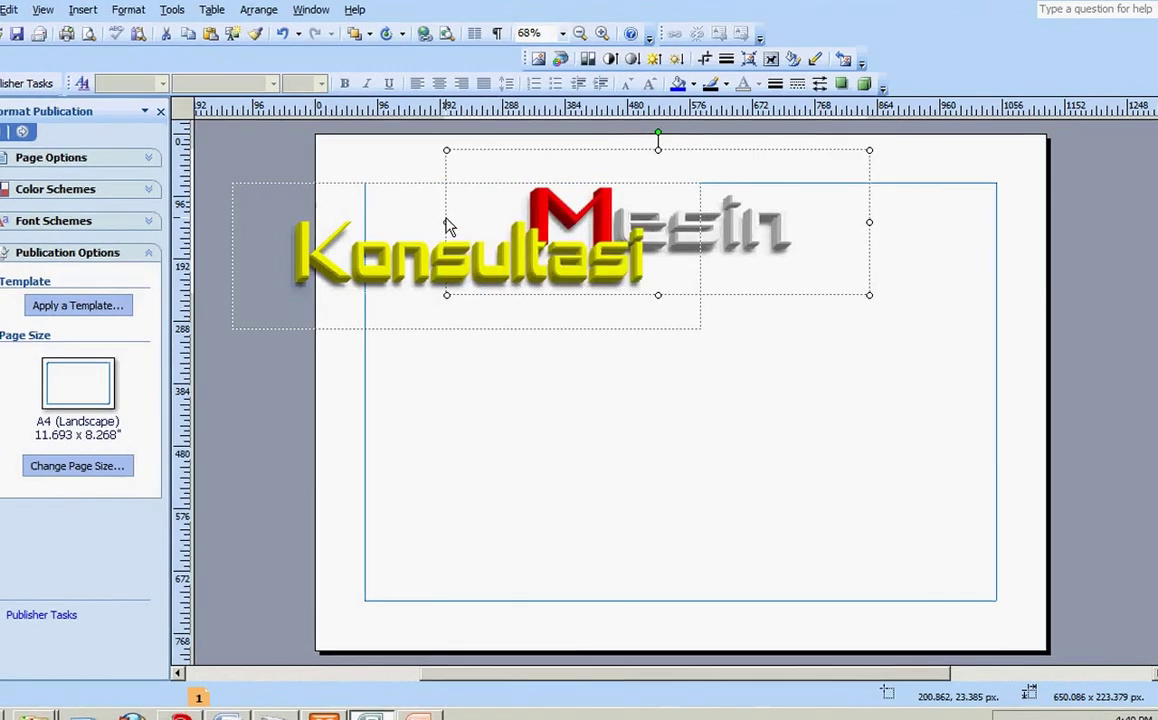
pyautogui.hotkey('alt', 'Right')
pyautogui.hotkey('alt', 'Right')
pyautogui.hotkey('alt', 'Right')
pyautogui.hotkey('alt', 'Right')
pyautogui.hotkey('alt', 'Right')
pyautogui.hotkey('alt', 'Right')
pyautogui.hotkey('alt', 'Right')
pyautogui.hotkey('alt', 'Right')
pyautogui.hotkey('alt', 'Right')
pyautogui.hotkey('alt', 'Right')
pyautogui.hotkey('alt', 'Up')
pyautogui.hotkey('alt', 'Up')
pyautogui.hotkey('alt', 'Up')
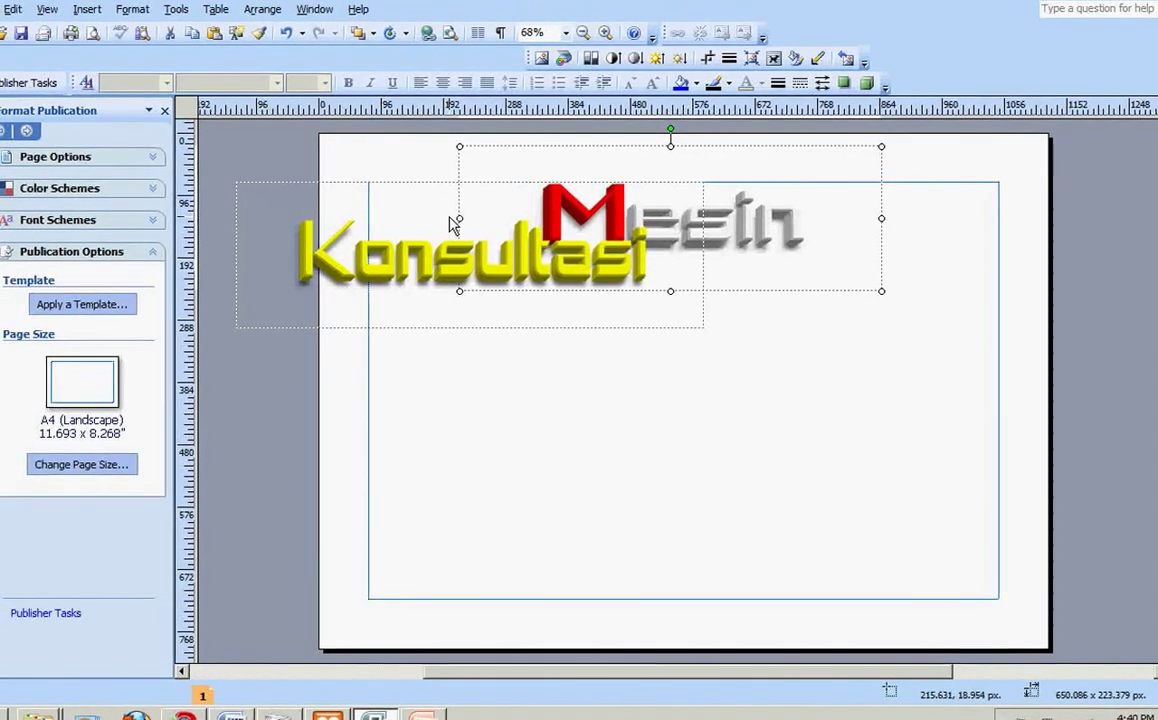
pyautogui.click(705, 407)
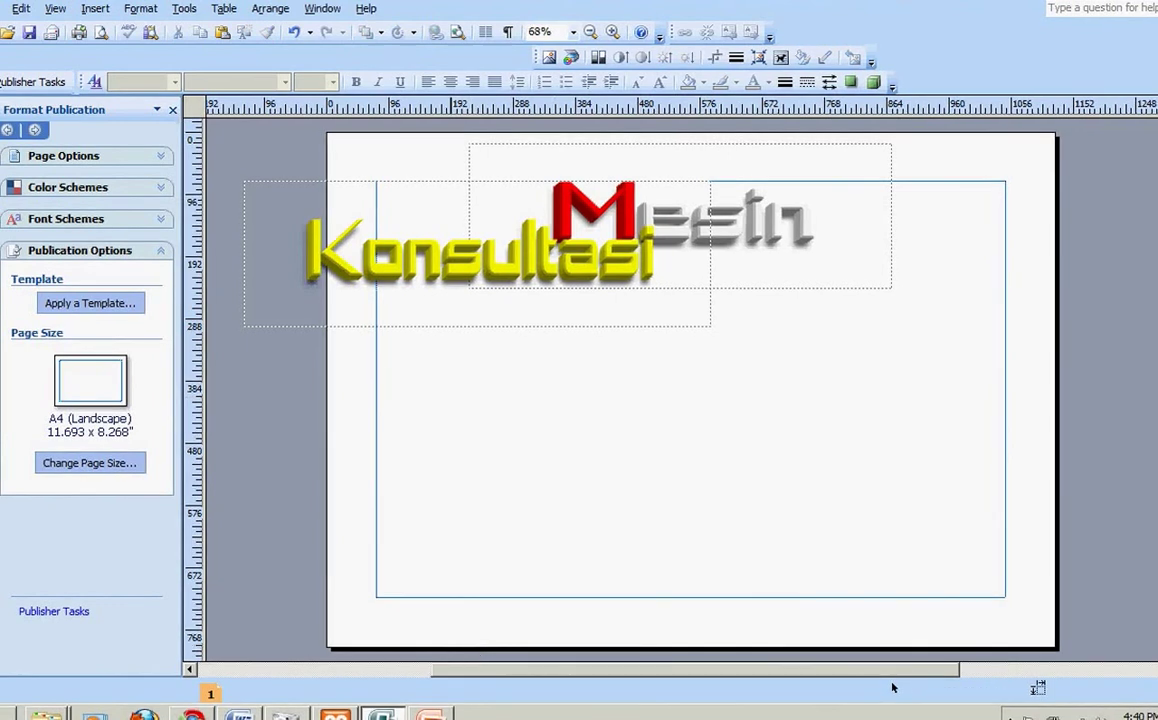
pyautogui.click(430, 714)
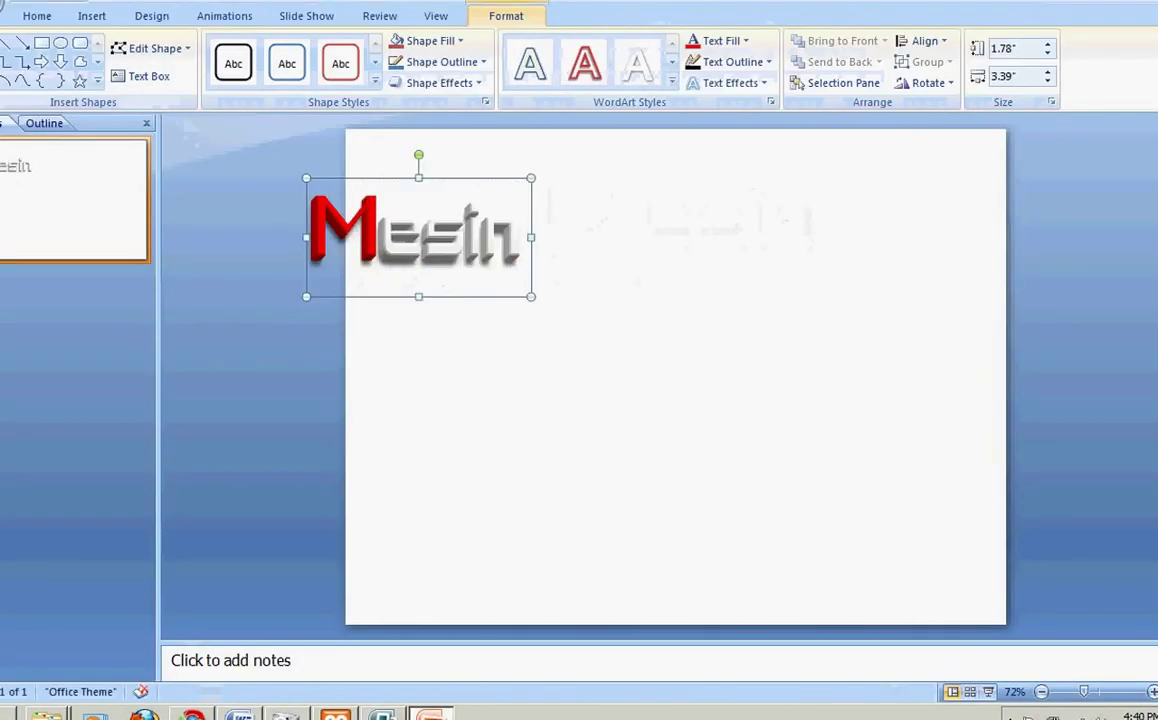
# Step: Replace the Mesin WordArt text with the phone number and move it lower right
pyautogui.doubleClick(443, 251)
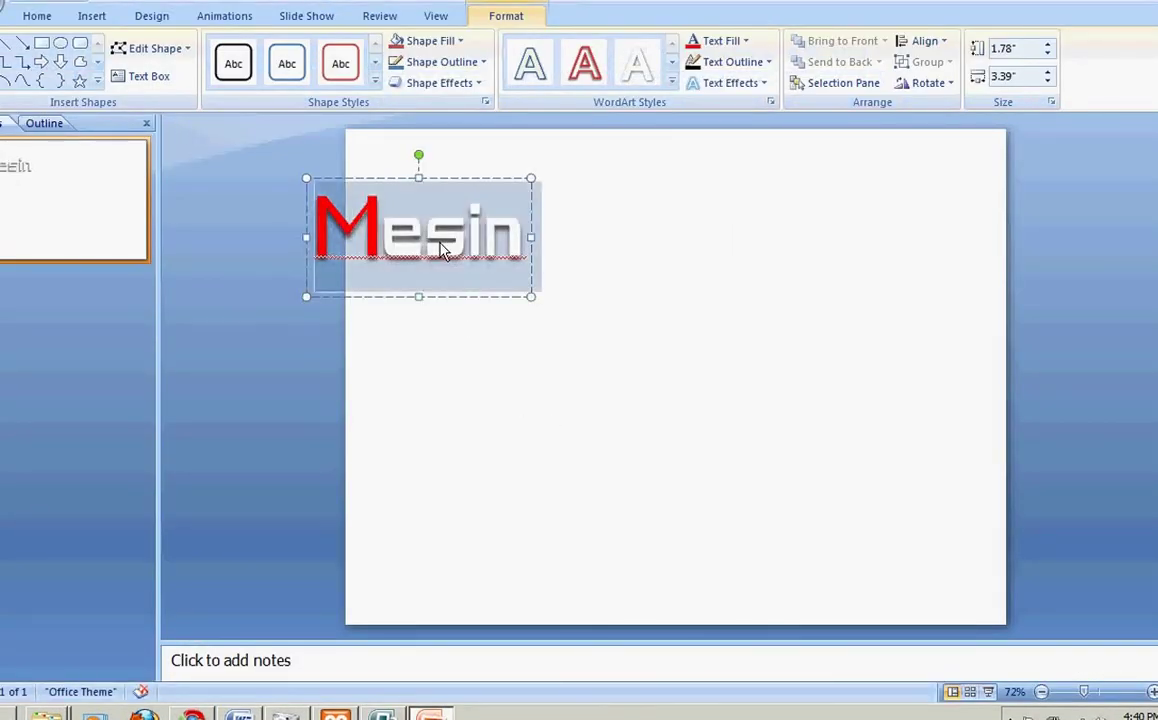
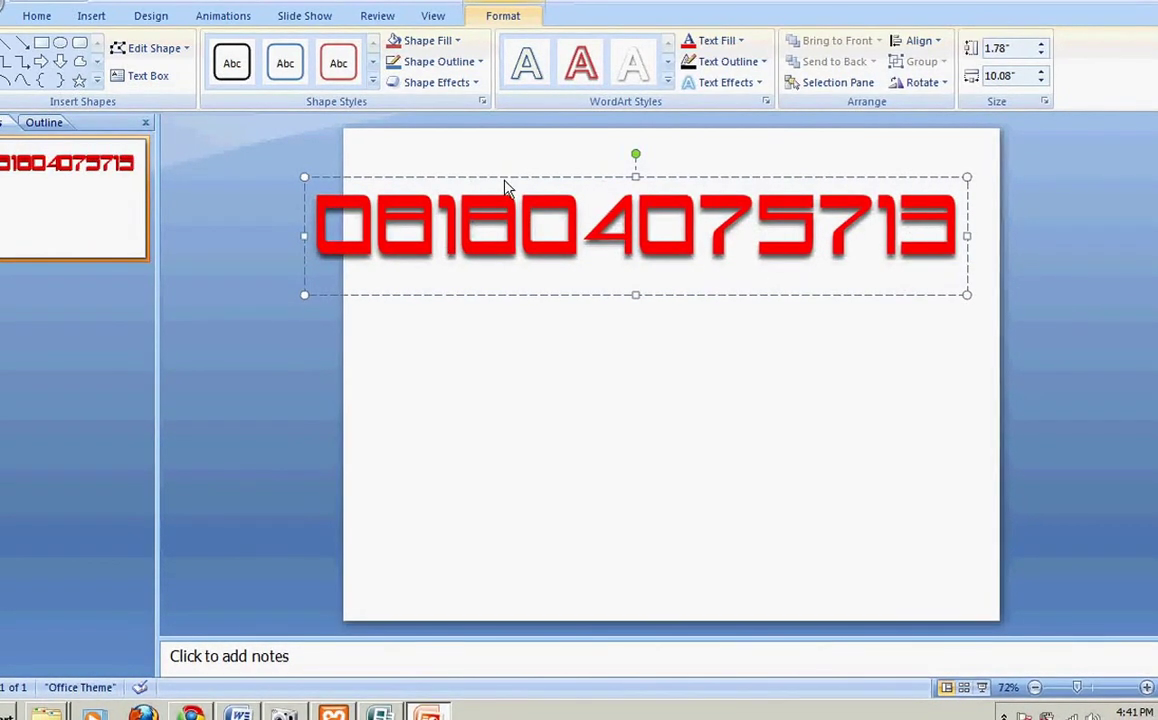
pyautogui.click(505, 188)
pyautogui.click(37, 16)
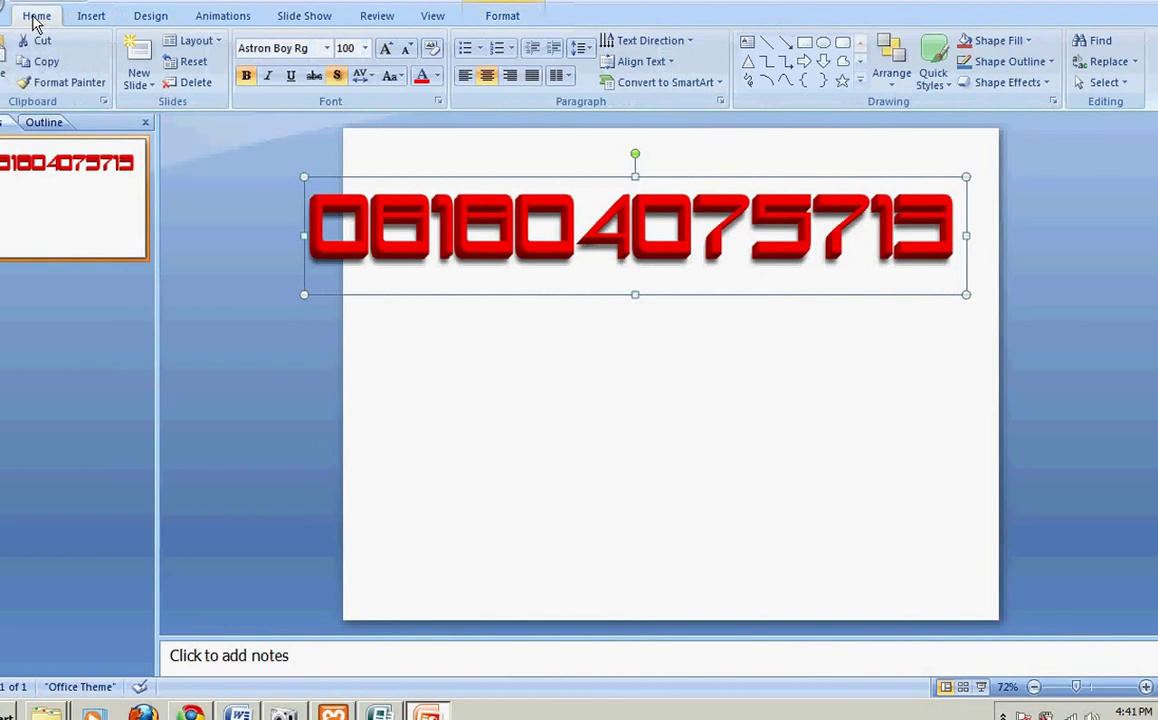
pyautogui.click(475, 235)
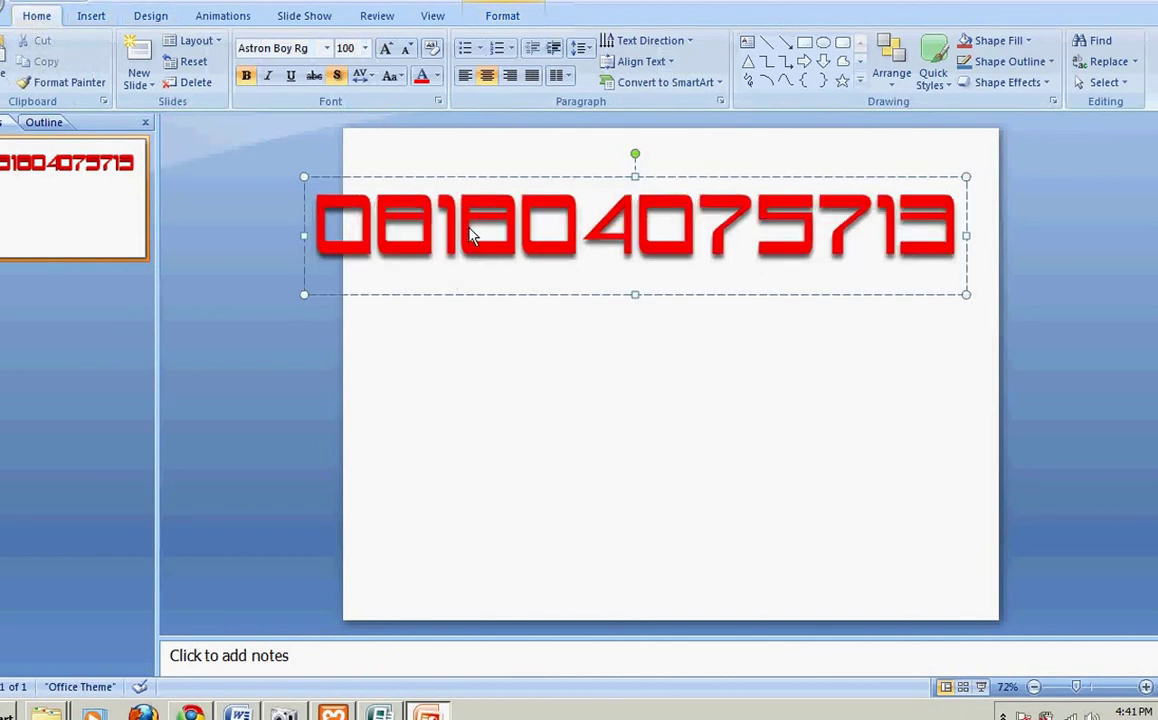
pyautogui.hotkey('ctrl', 'a')
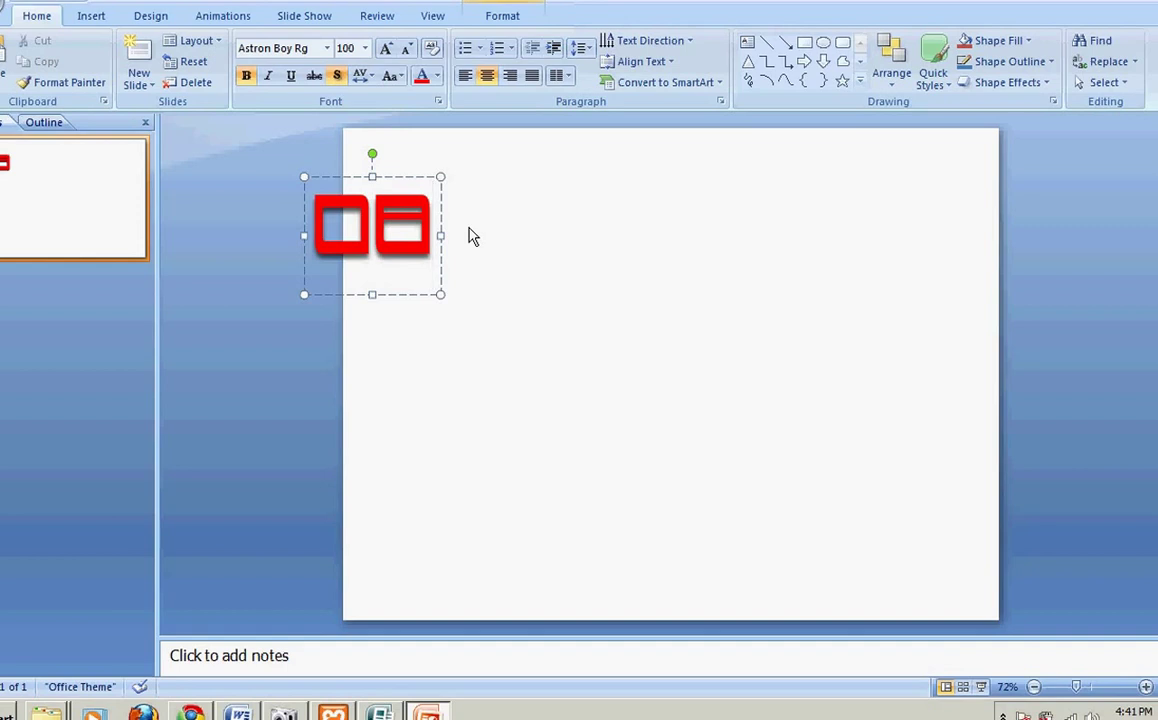
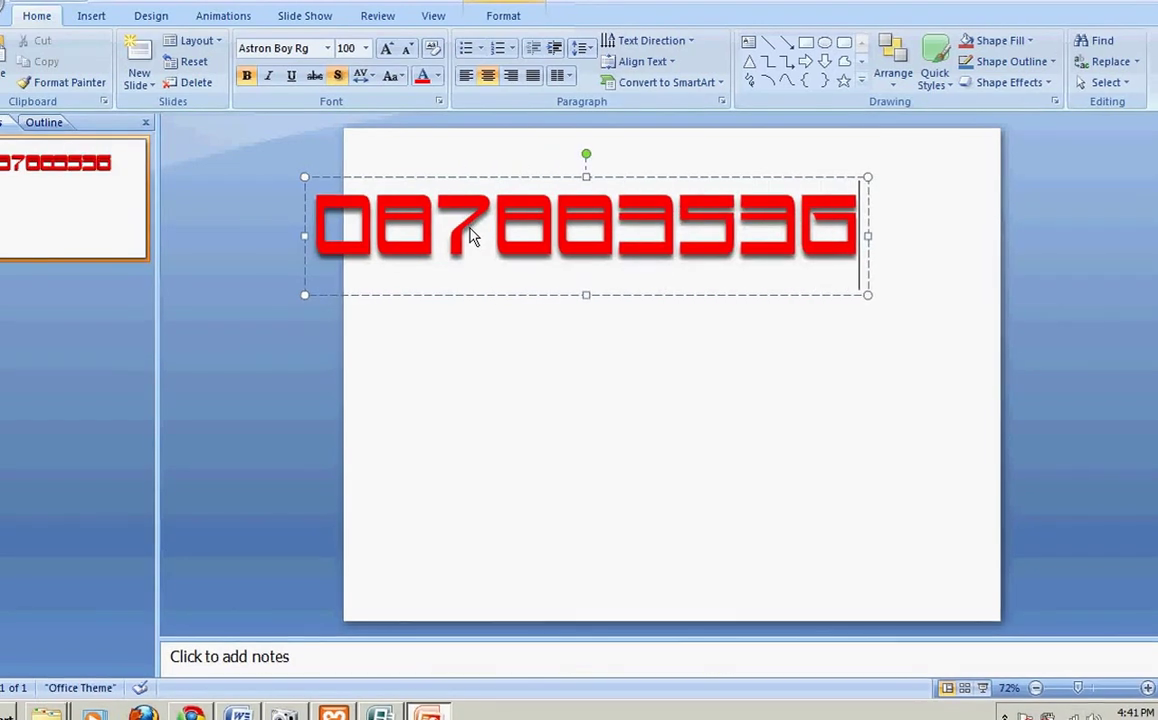
pyautogui.moveTo(499, 183); pyautogui.dragTo(631, 398)
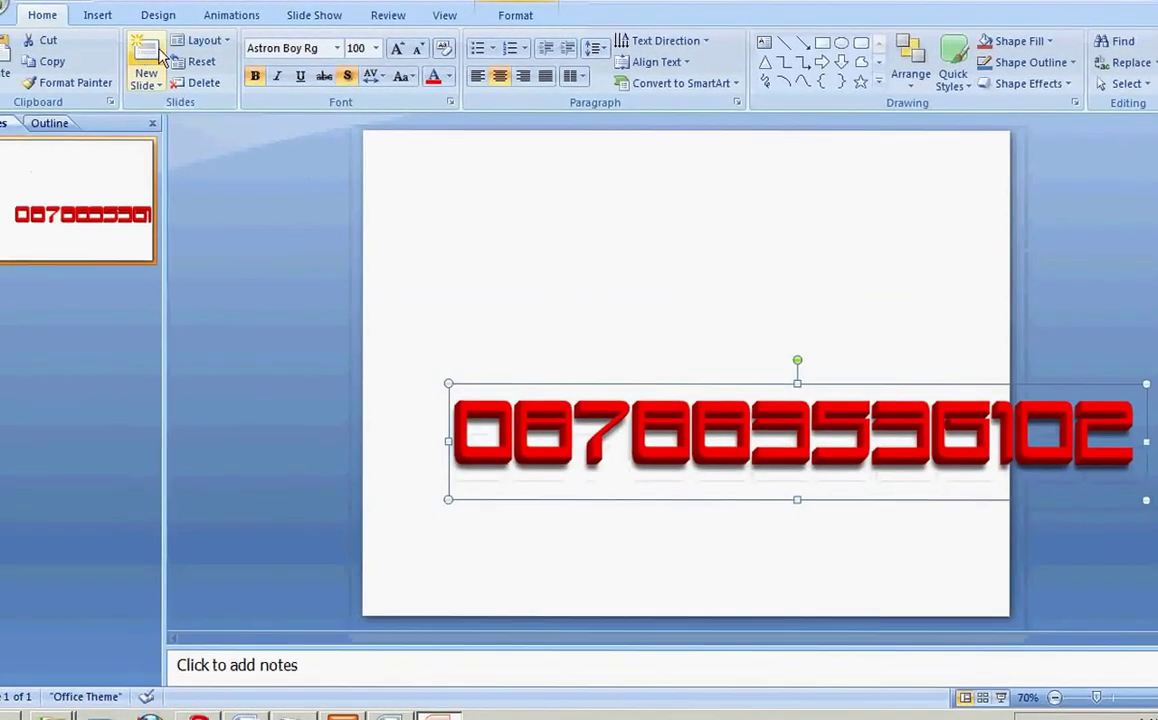
# Step: Set the phone-number WordArt to Calibri with a magenta fill, then copy it
pyautogui.click(337, 48)
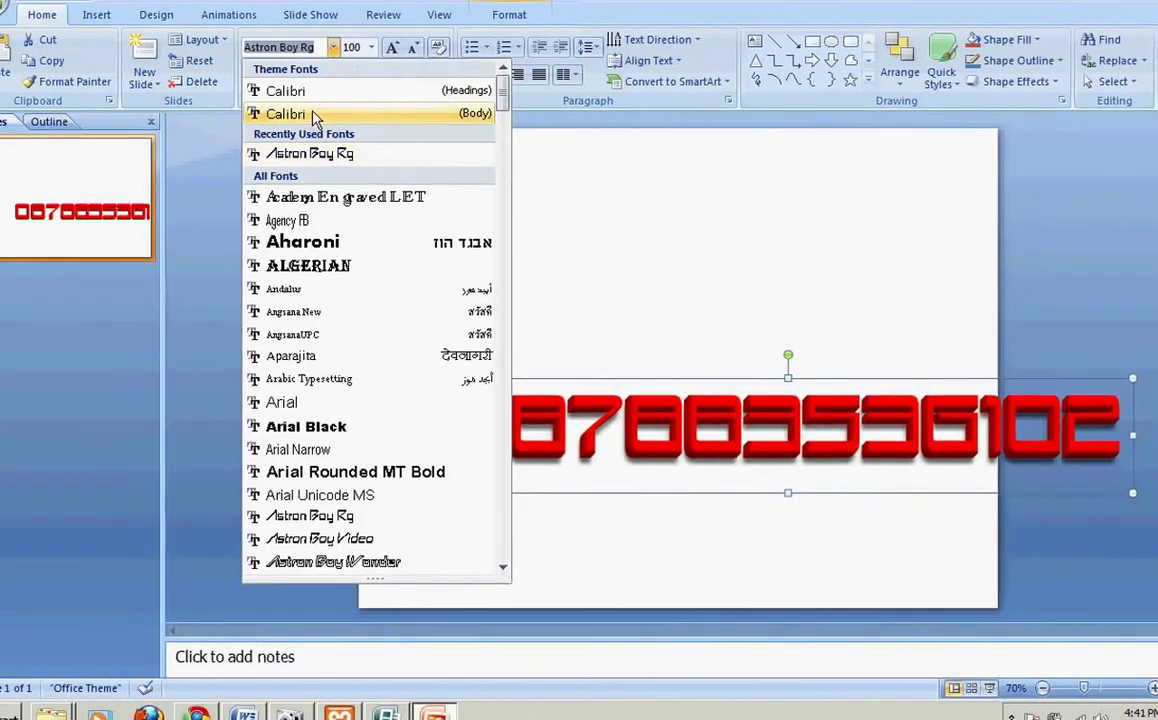
pyautogui.click(312, 116)
pyautogui.click(508, 14)
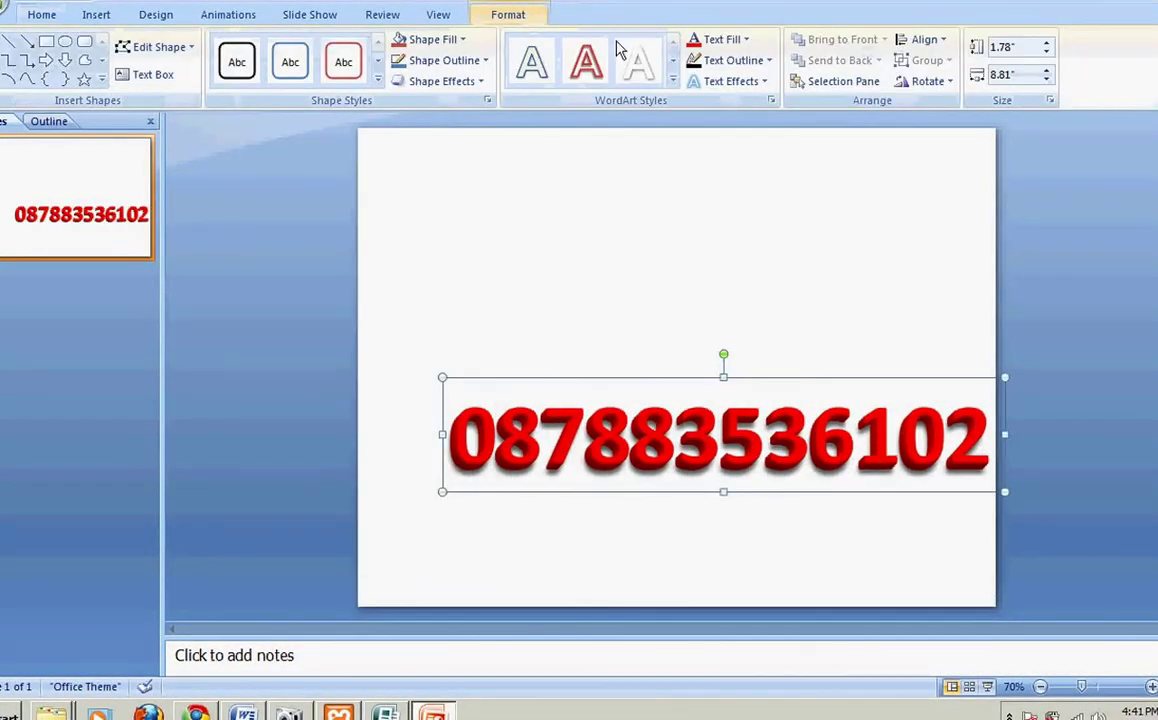
pyautogui.click(745, 40)
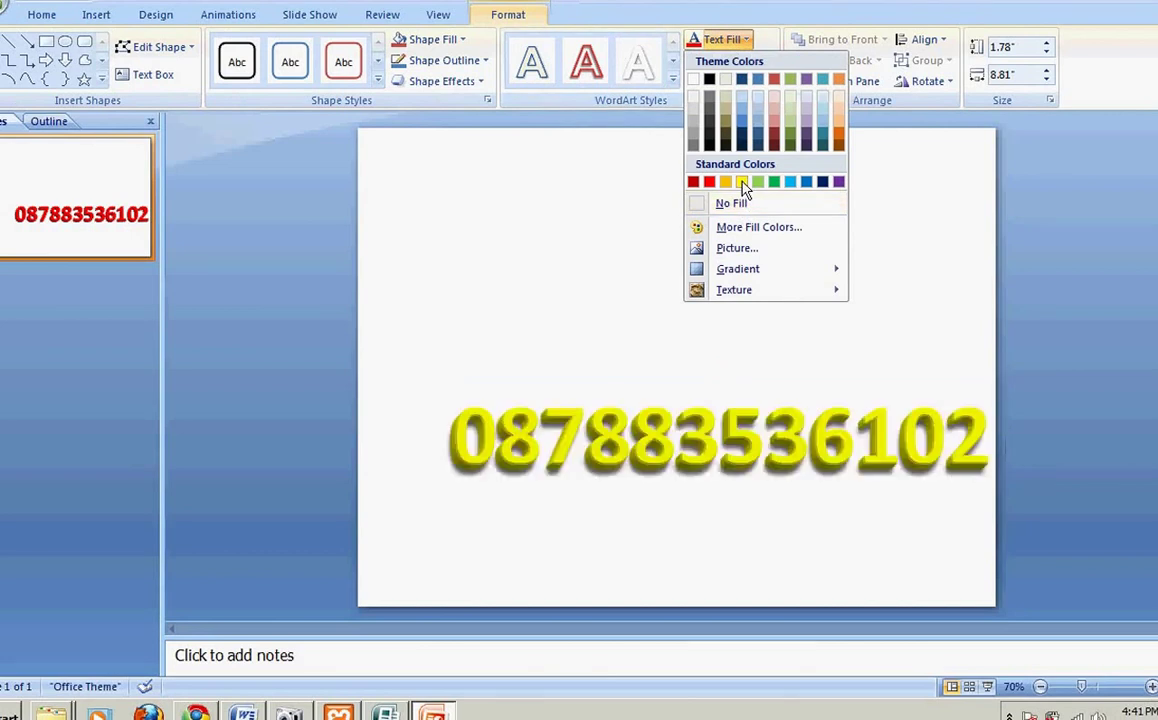
pyautogui.click(741, 181)
pyautogui.click(745, 40)
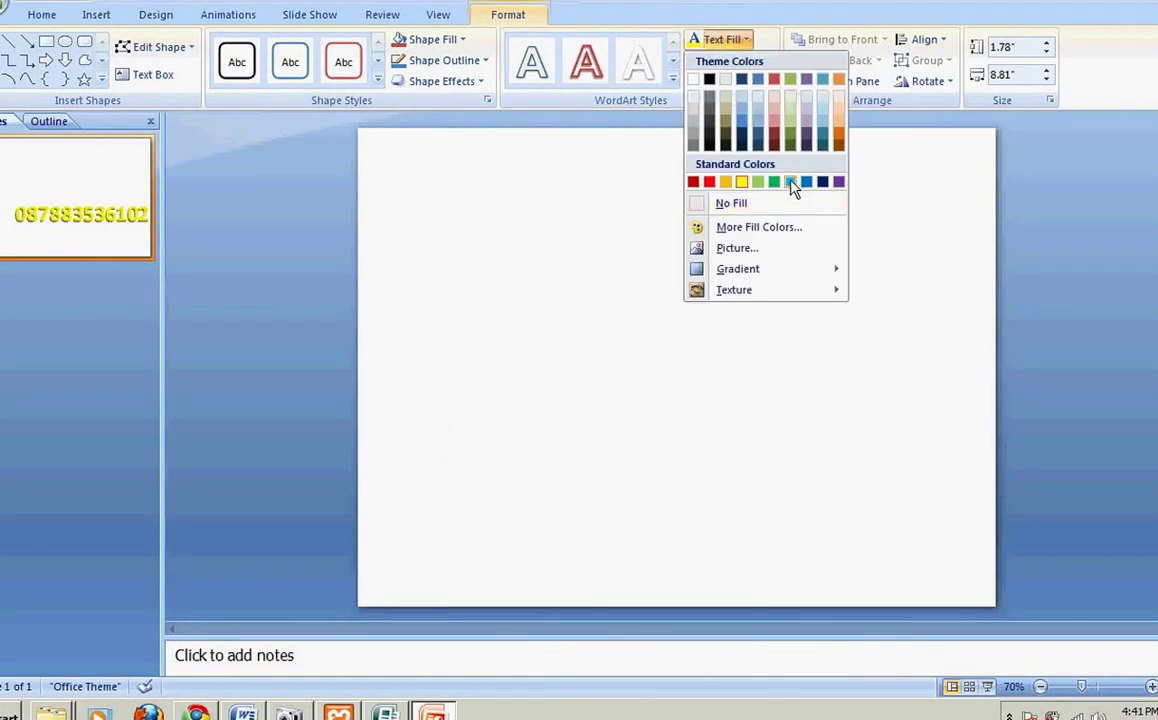
pyautogui.click(768, 230)
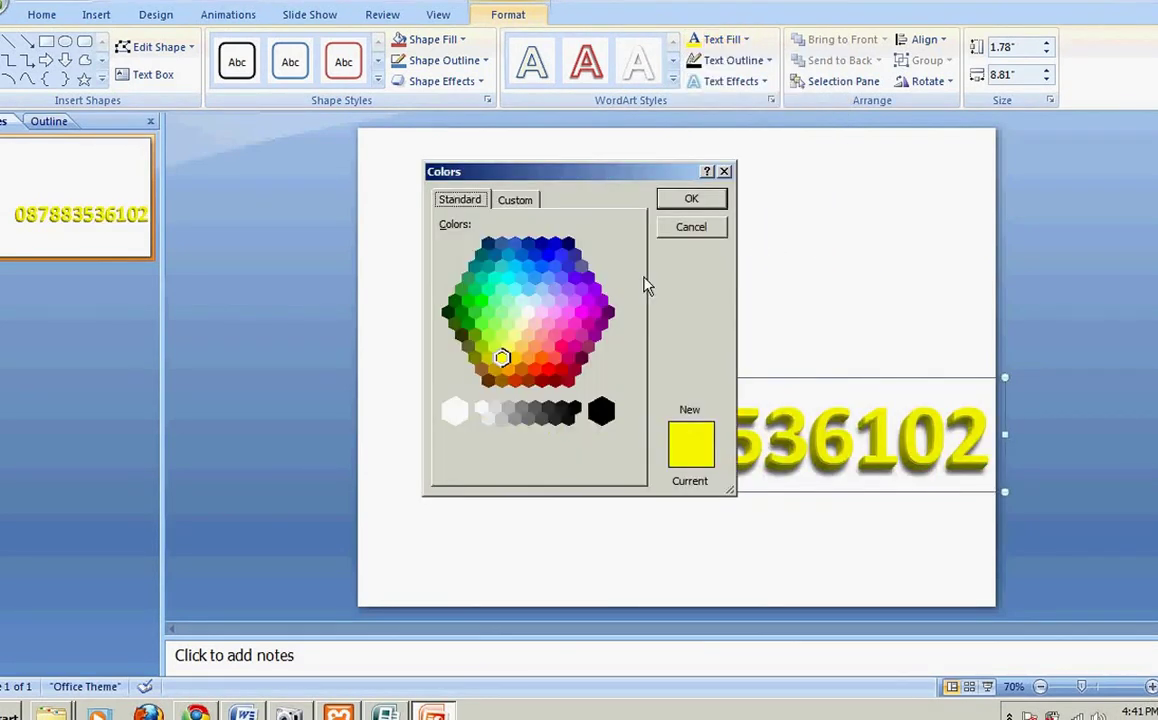
pyautogui.doubleClick(585, 322)
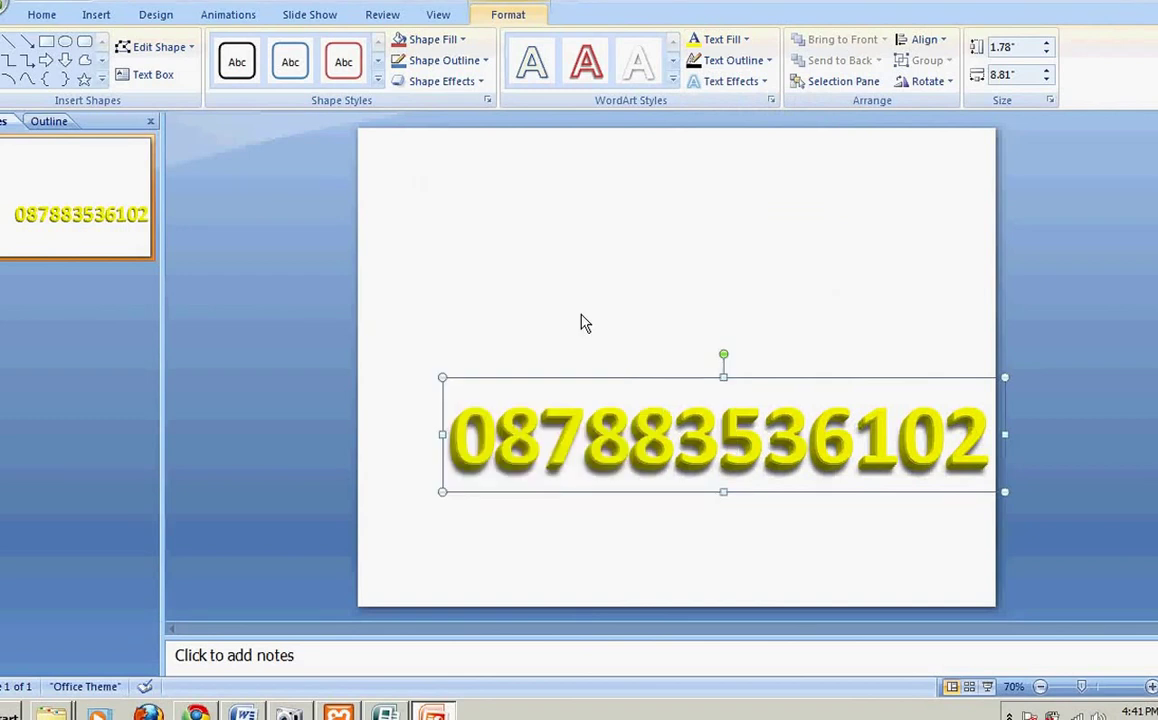
pyautogui.rightClick(672, 386)
pyautogui.click(714, 414)
# Step: Paste the phone number into Publisher, shrink it, and place it right of Konsultasi
pyautogui.click(432, 712)
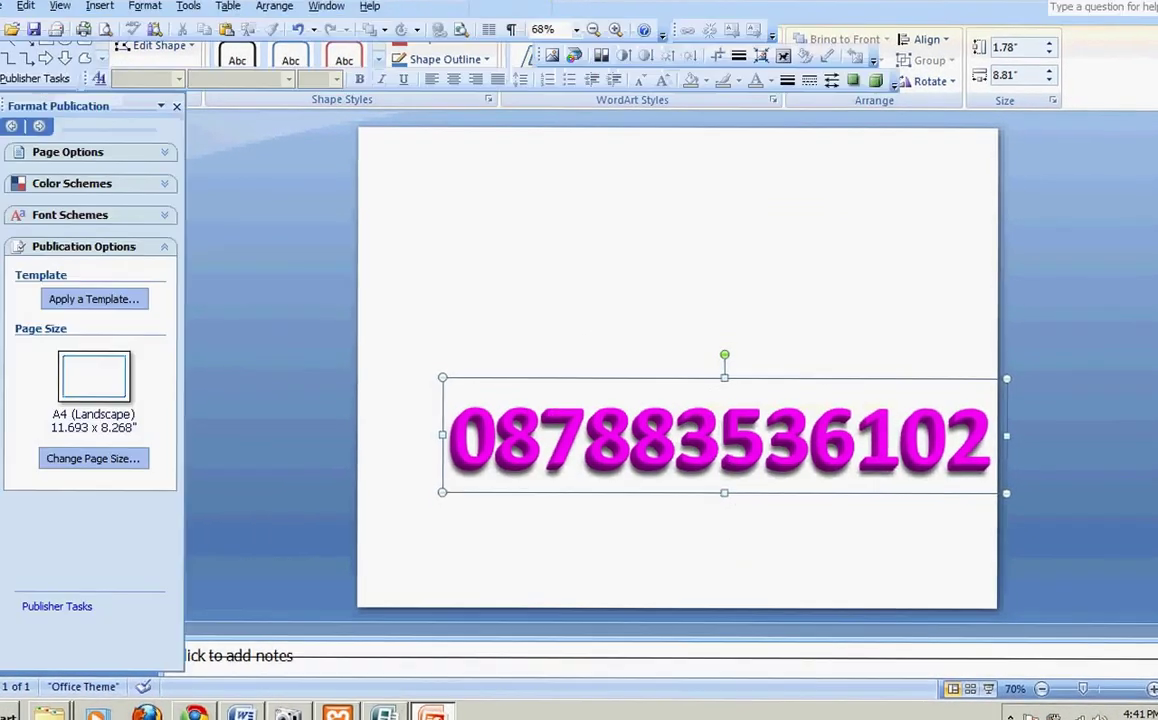
pyautogui.rightClick(402, 414)
pyautogui.click(412, 448)
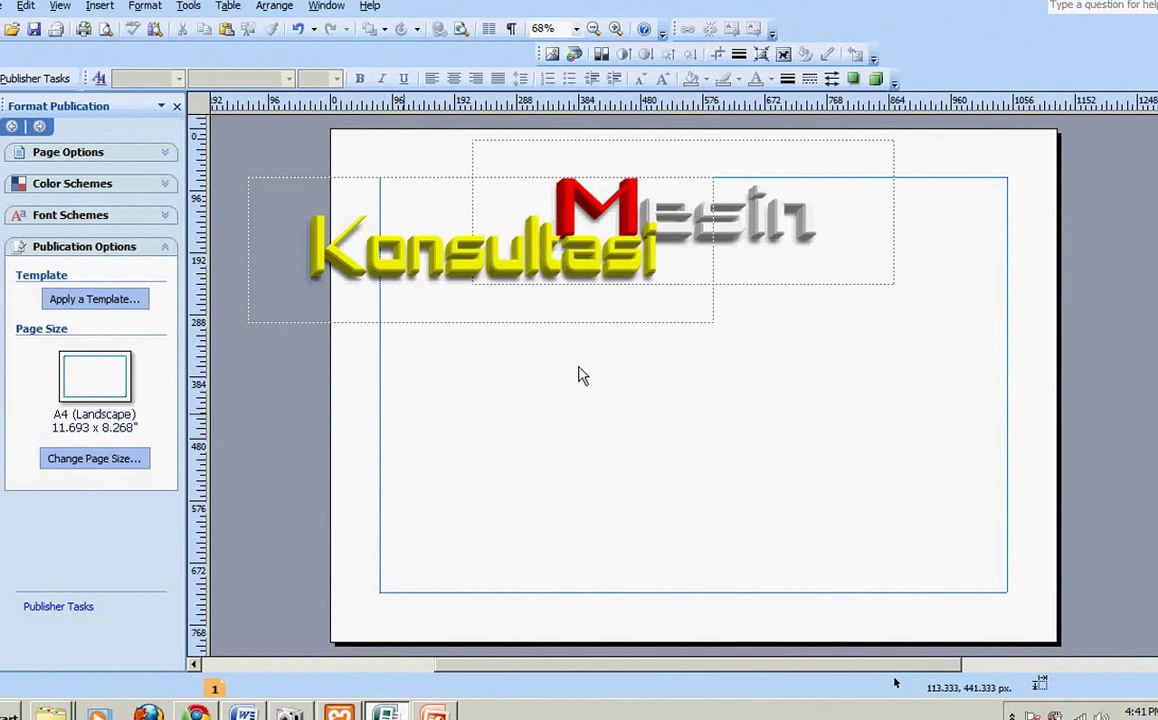
pyautogui.moveTo(578, 476); pyautogui.dragTo(746, 307)
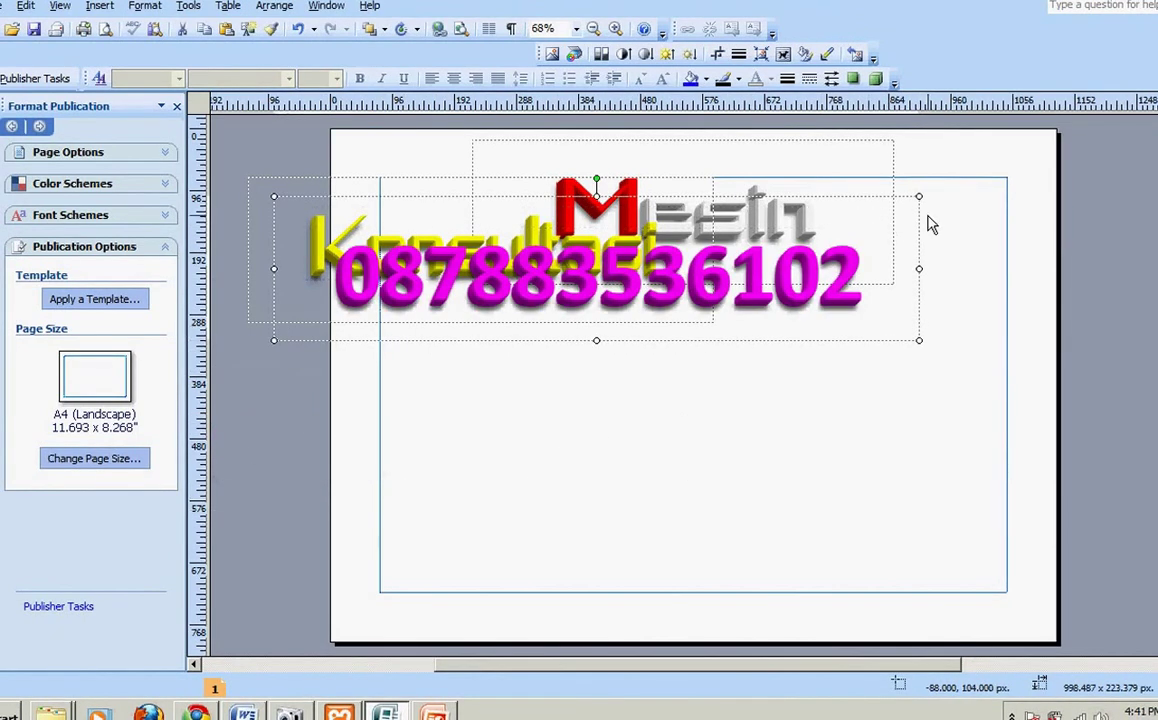
pyautogui.moveTo(919, 197); pyautogui.dragTo(605, 270)
pyautogui.moveTo(826, 289); pyautogui.dragTo(841, 274)
pyautogui.press('Up')
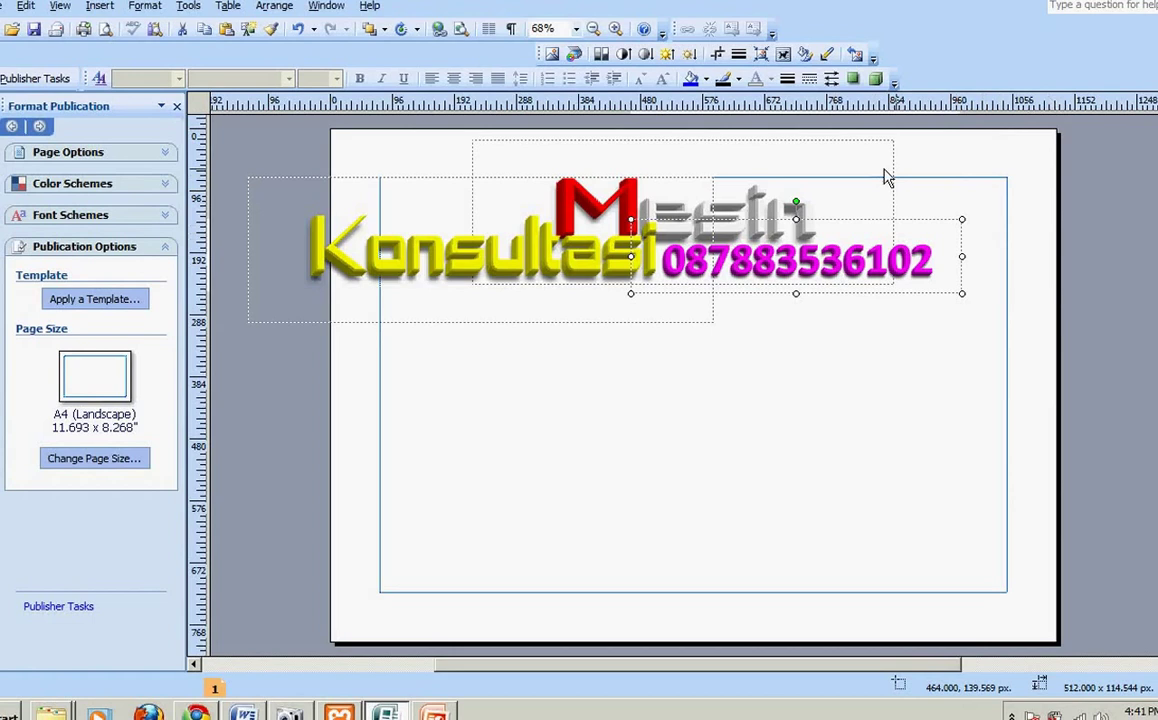
# Step: Crop empty space from the Mesin, Konsultasi and phone-number frames, then select all logo pieces
pyautogui.click(826, 170)
pyautogui.click(716, 55)
pyautogui.moveTo(685, 150); pyautogui.dragTo(689, 186)
pyautogui.click(546, 321)
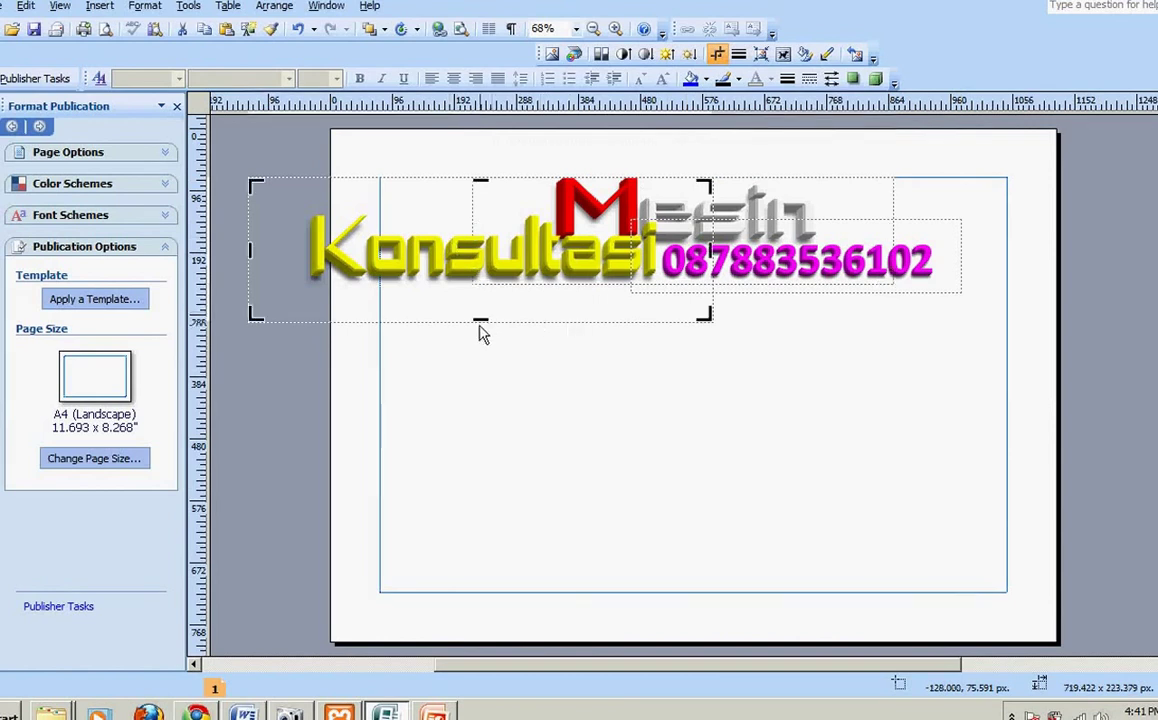
pyautogui.moveTo(479, 322); pyautogui.dragTo(481, 293)
pyautogui.moveTo(253, 238); pyautogui.dragTo(300, 230)
pyautogui.click(836, 278)
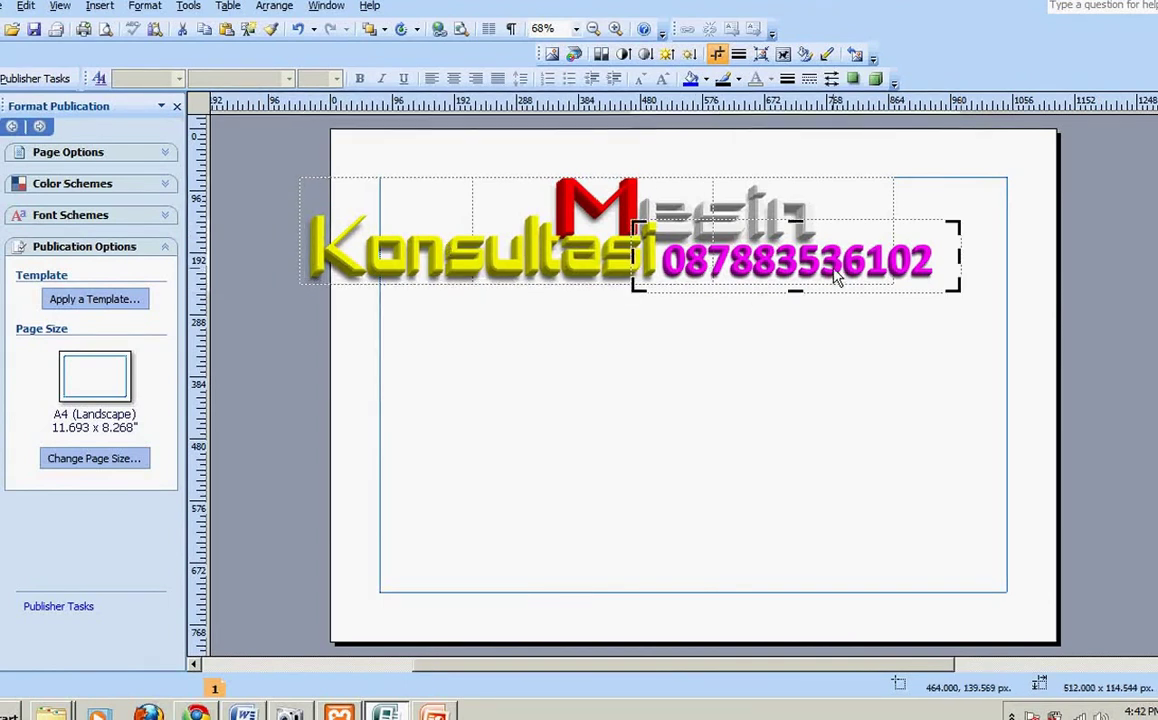
pyautogui.moveTo(795, 294); pyautogui.dragTo(795, 284)
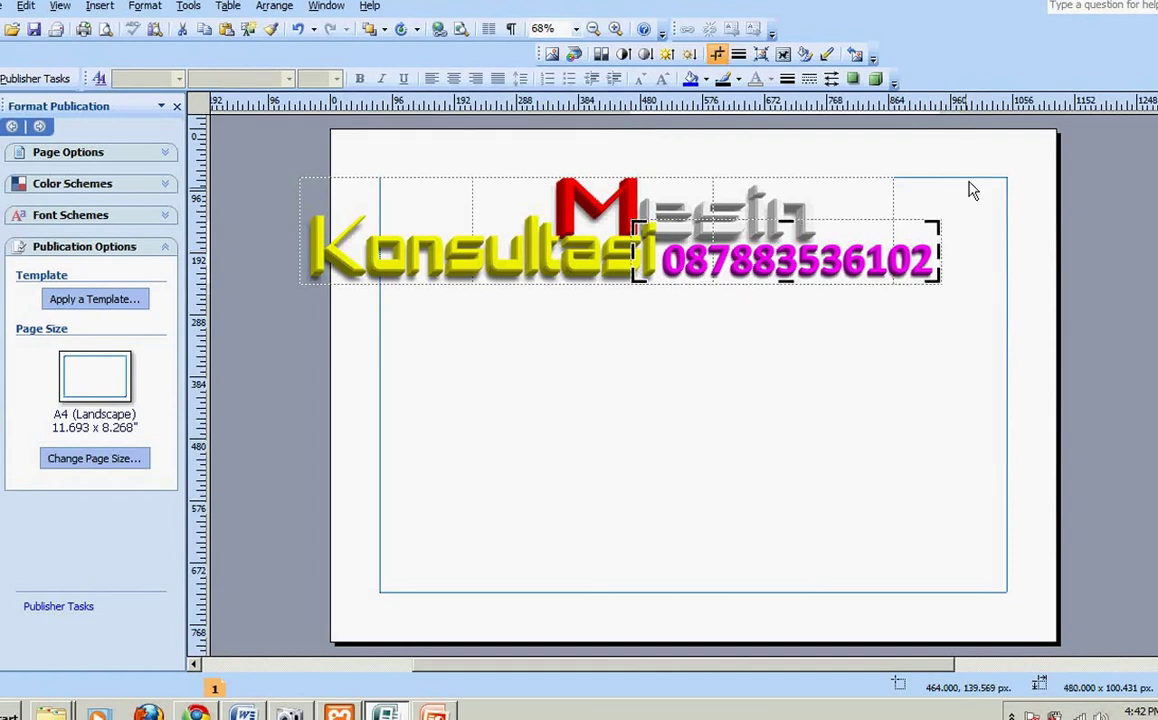
pyautogui.press('Escape')
pyautogui.moveTo(986, 132); pyautogui.dragTo(253, 388)
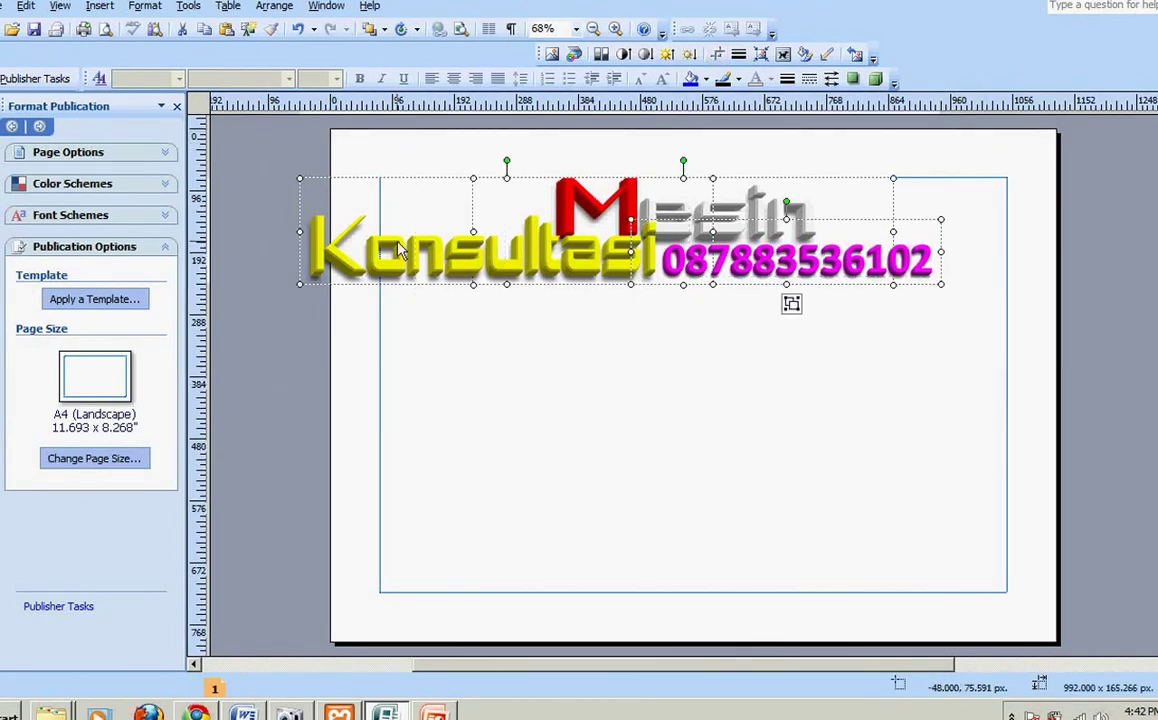
# Step: Start saving the selected logo as a picture and browse the drives for a destination
pyautogui.rightClick(411, 236)
pyautogui.click(527, 381)
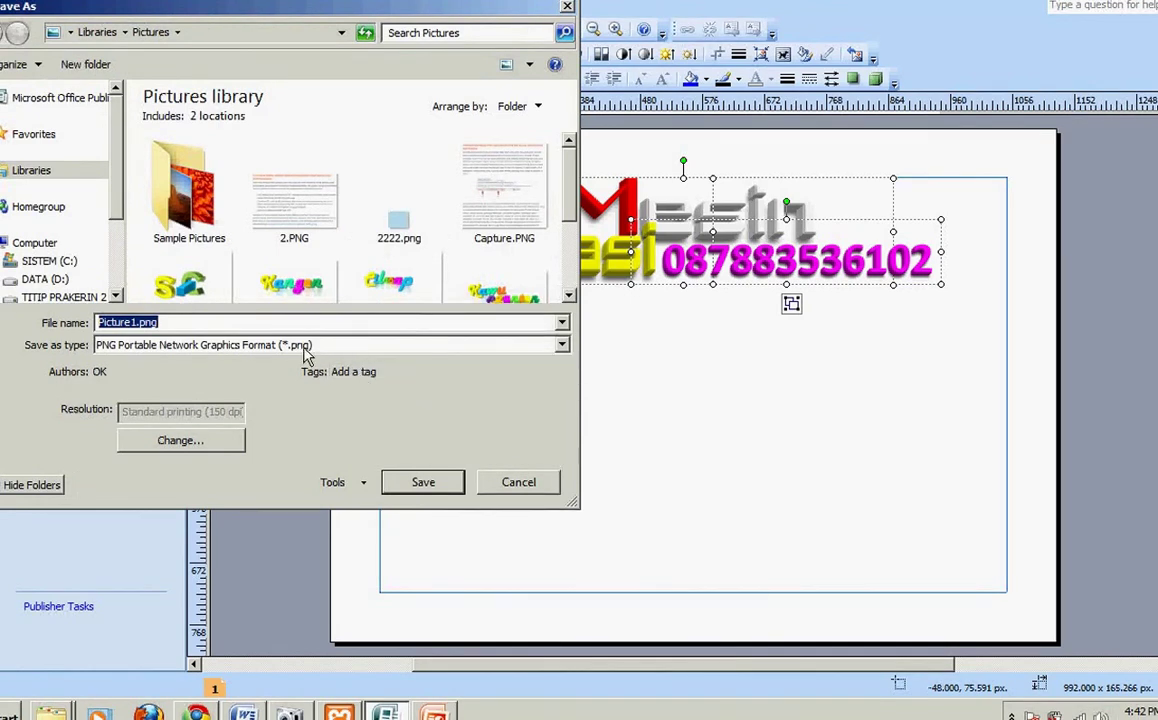
pyautogui.scroll(-3, 123, 285)
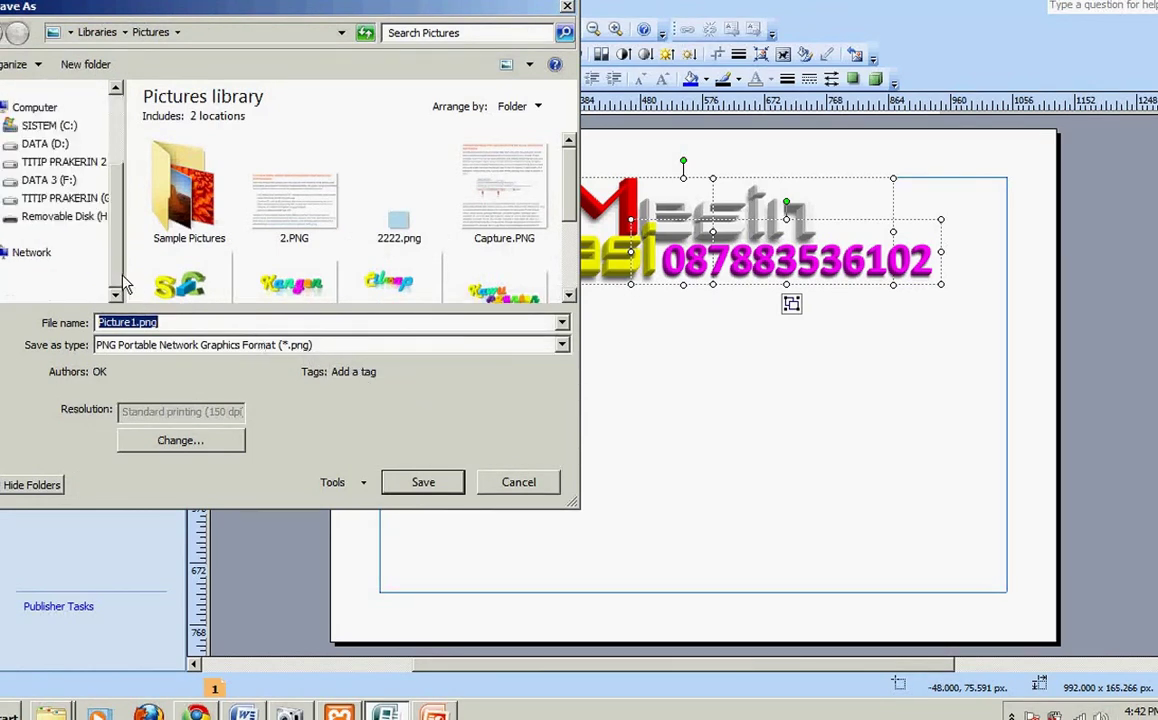
pyautogui.click(66, 163)
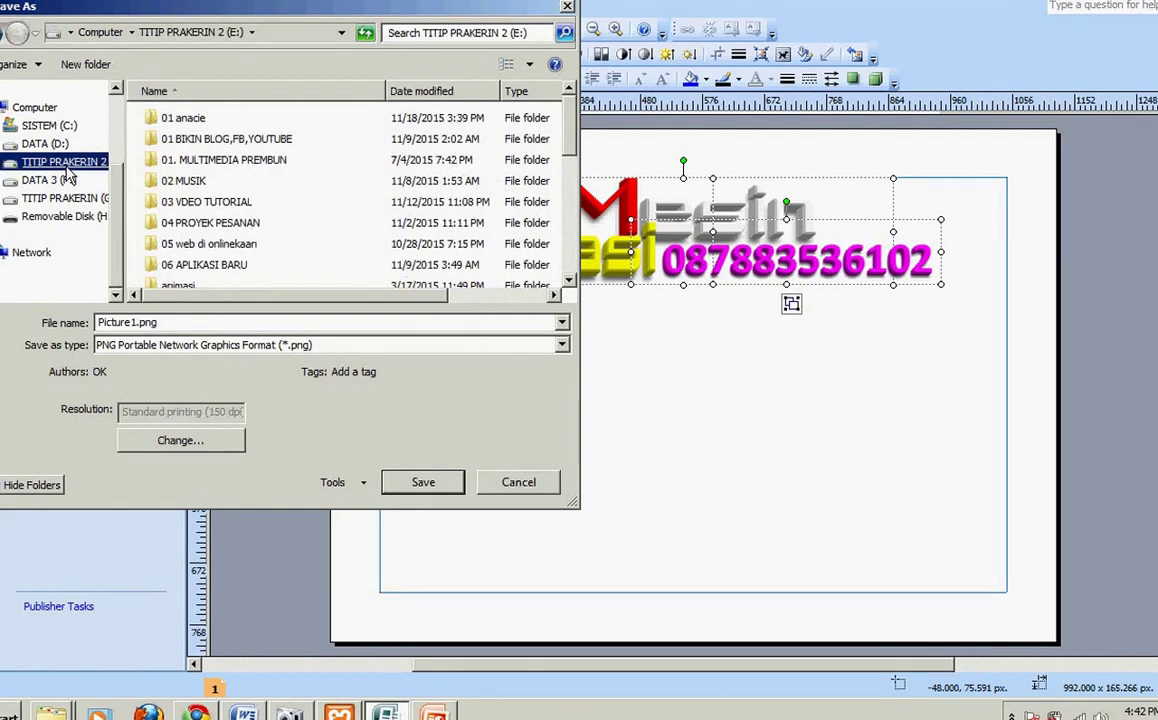
pyautogui.click(569, 284)
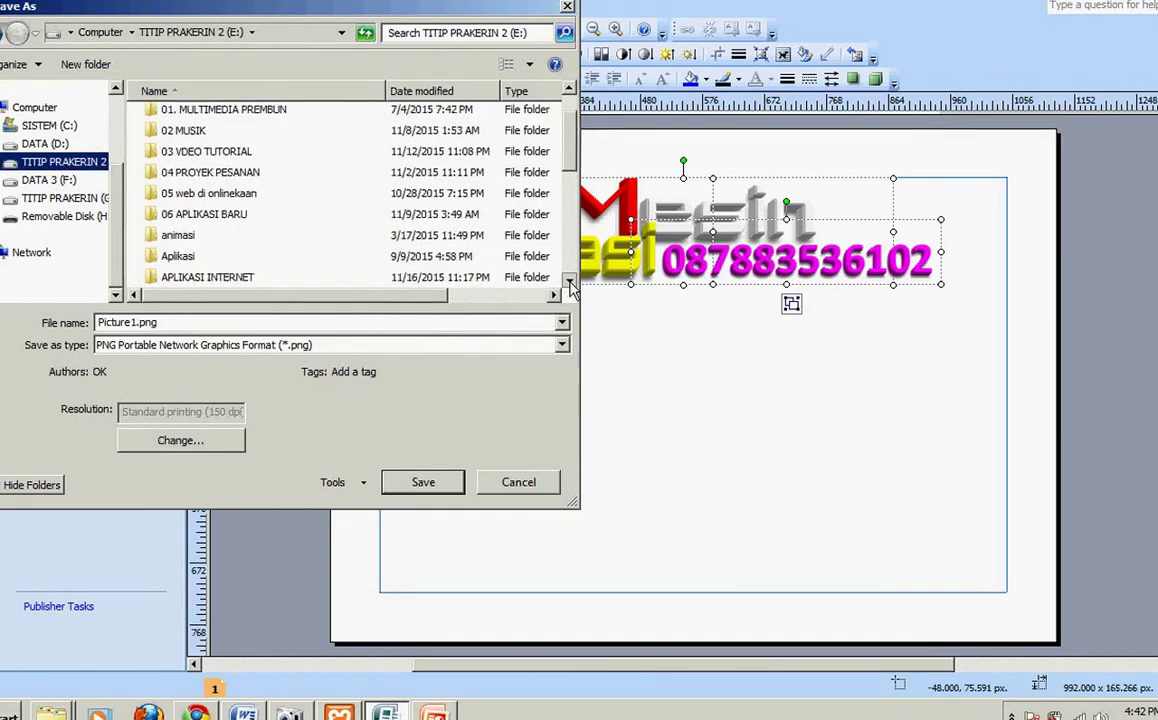
pyautogui.click(569, 284)
# Step: Save it over logo.png in F:\DATA WEB\DATA\tanya\style, confirming the replacement
pyautogui.click(60, 181)
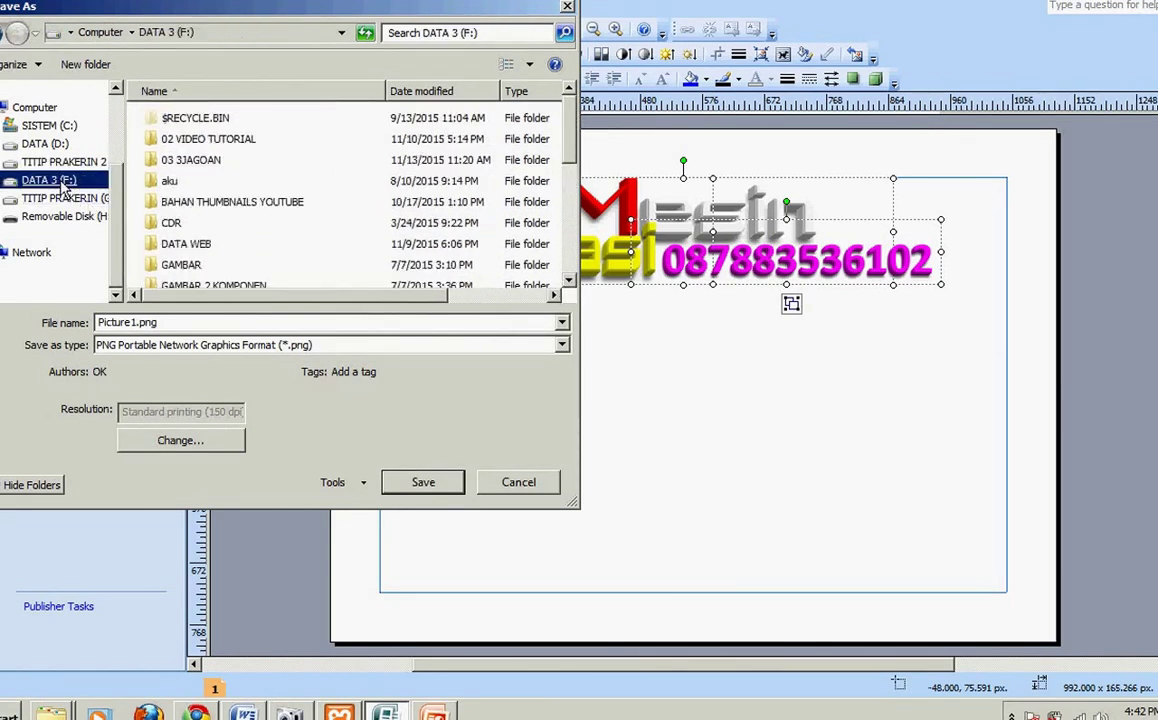
pyautogui.doubleClick(186, 244)
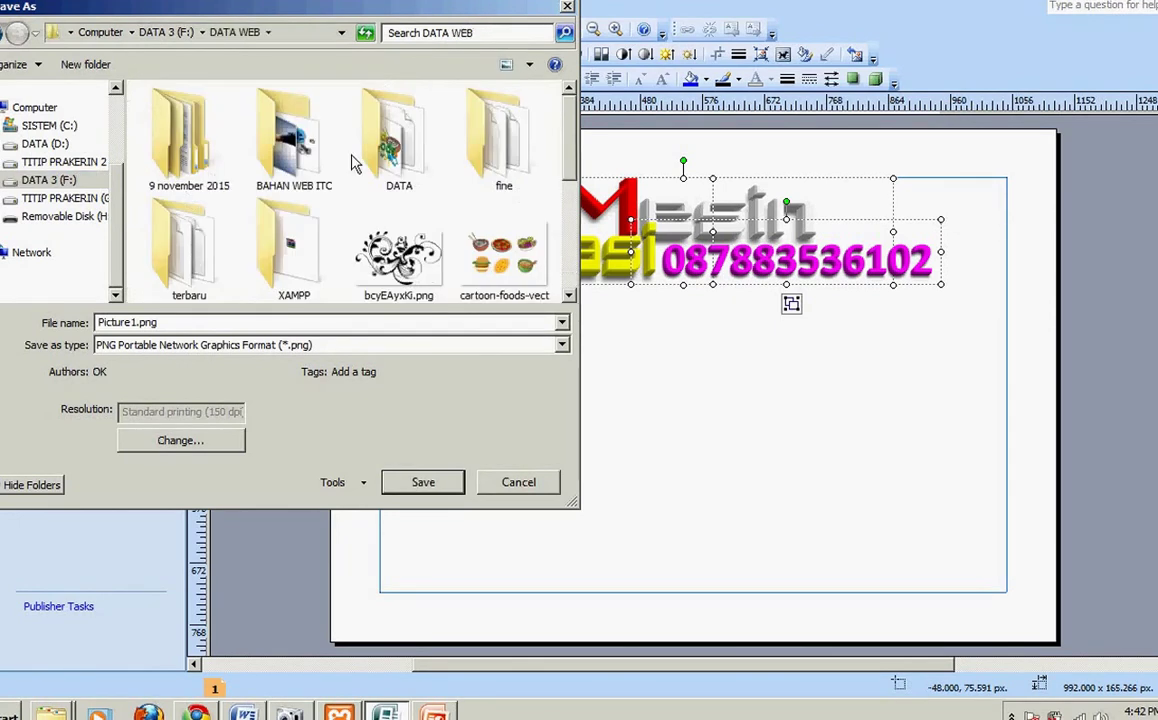
pyautogui.doubleClick(385, 140)
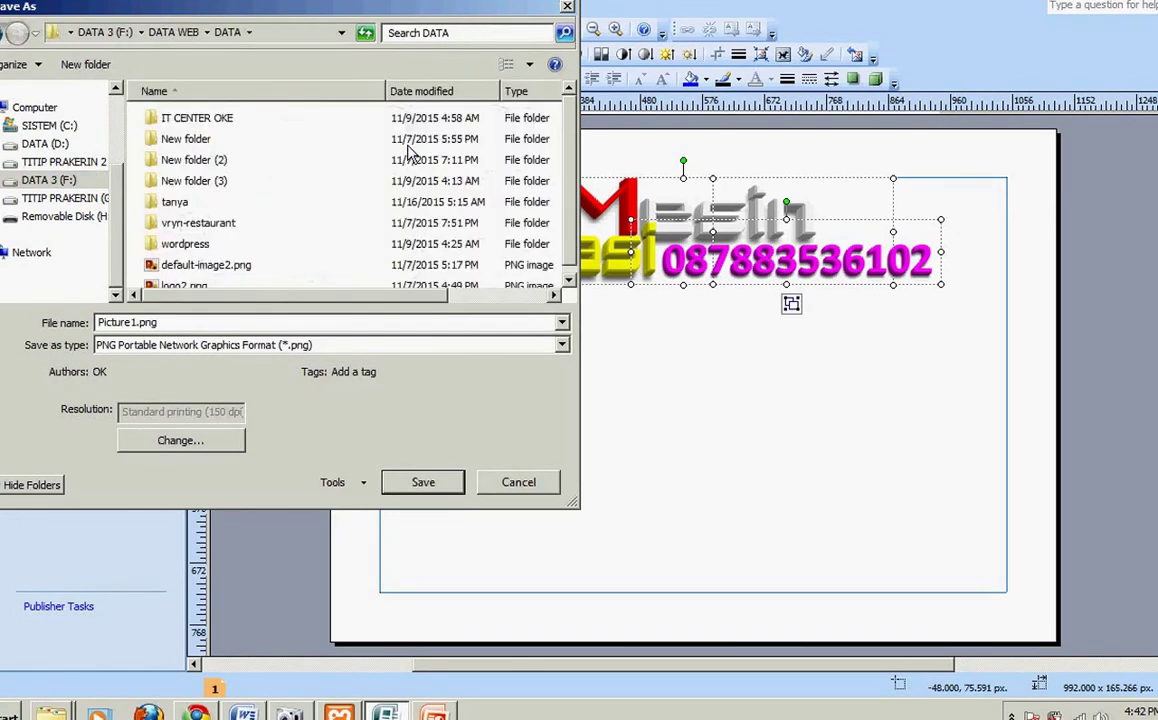
pyautogui.doubleClick(175, 205)
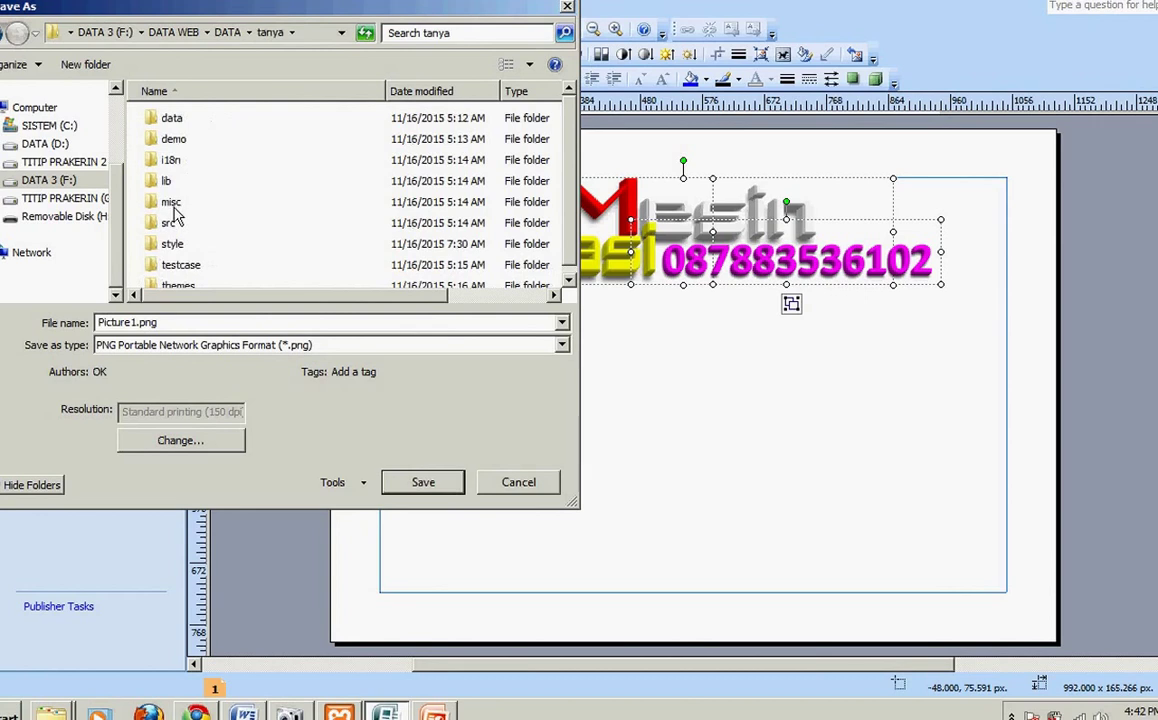
pyautogui.doubleClick(169, 250)
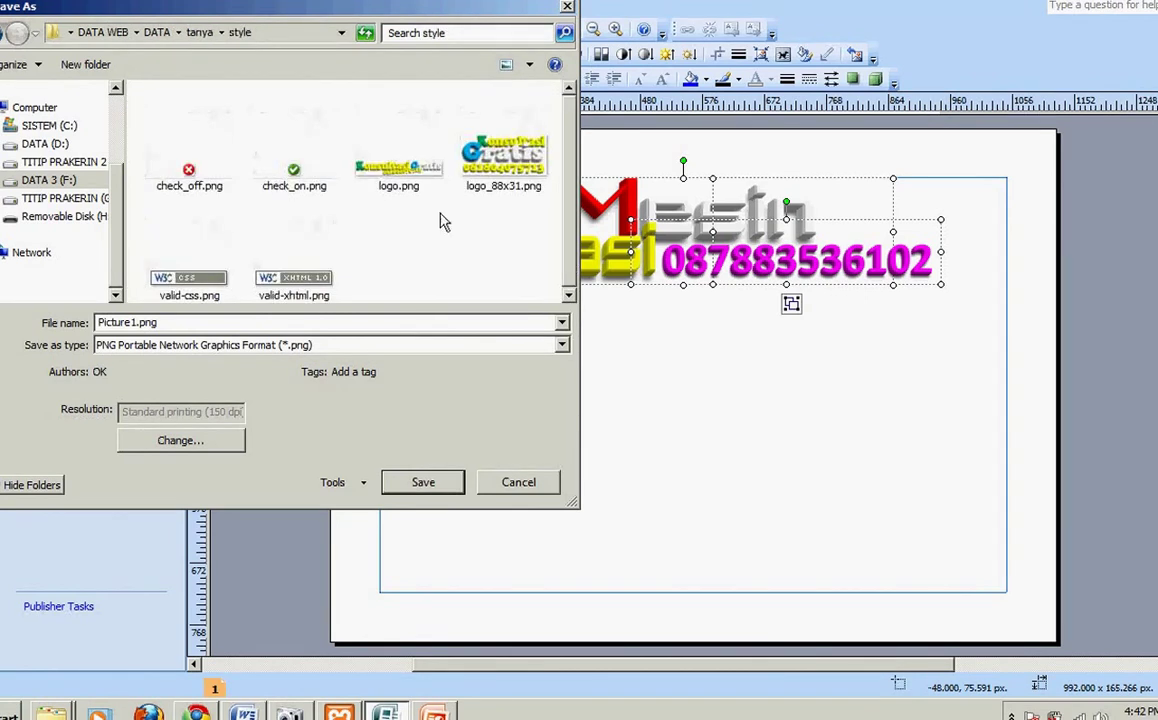
pyautogui.doubleClick(402, 176)
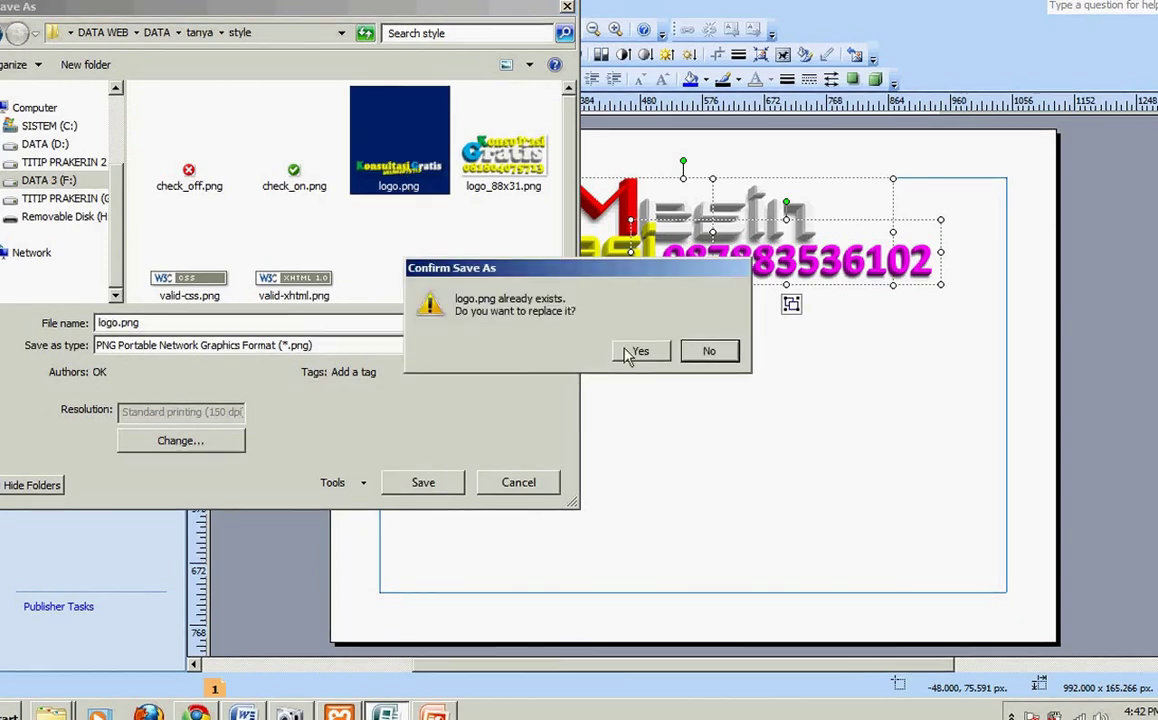
pyautogui.click(630, 354)
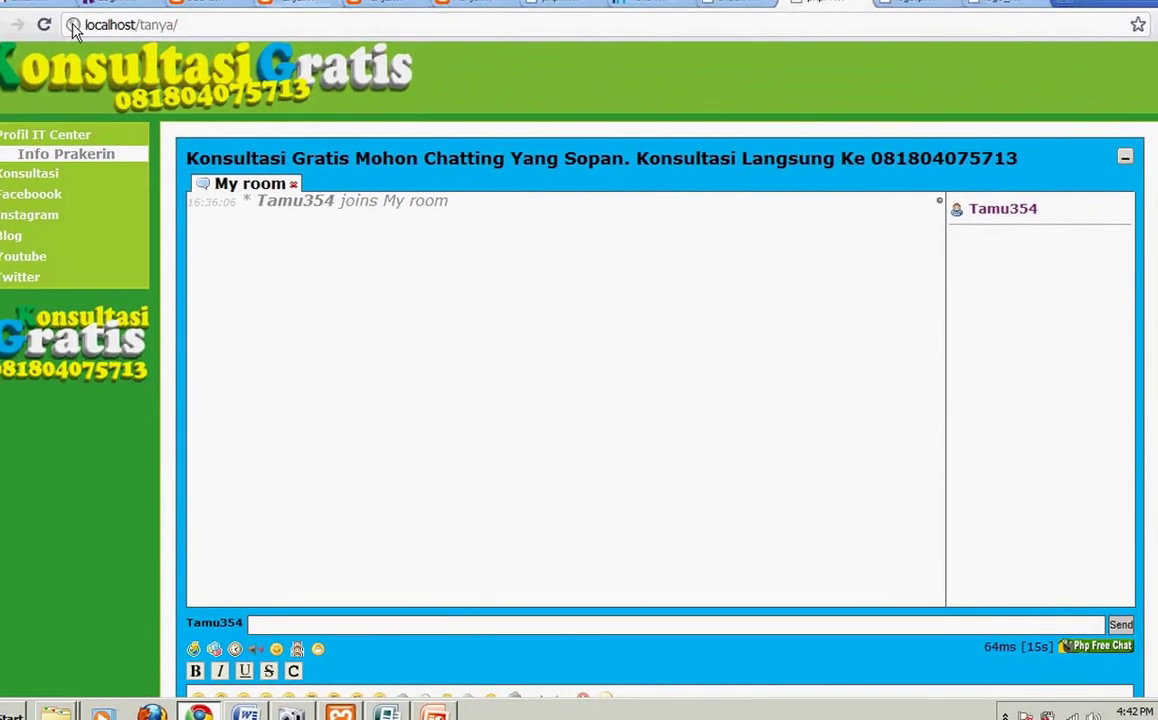
# Step: Reload localhost/tanya in Chrome to view the new header logo
pyautogui.click(44, 26)
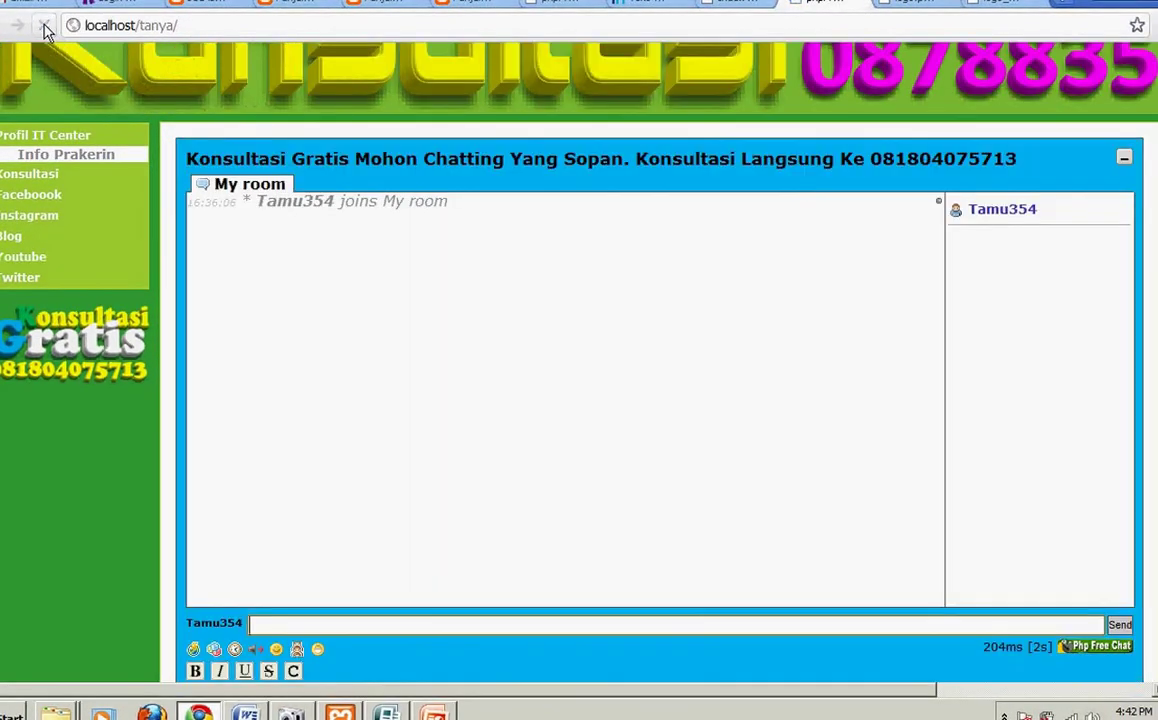
# Step: Open logo.png from F:\DATA WEB\DATA\tanya\style in Microsoft Office Picture Manager
pyautogui.click(55, 712)
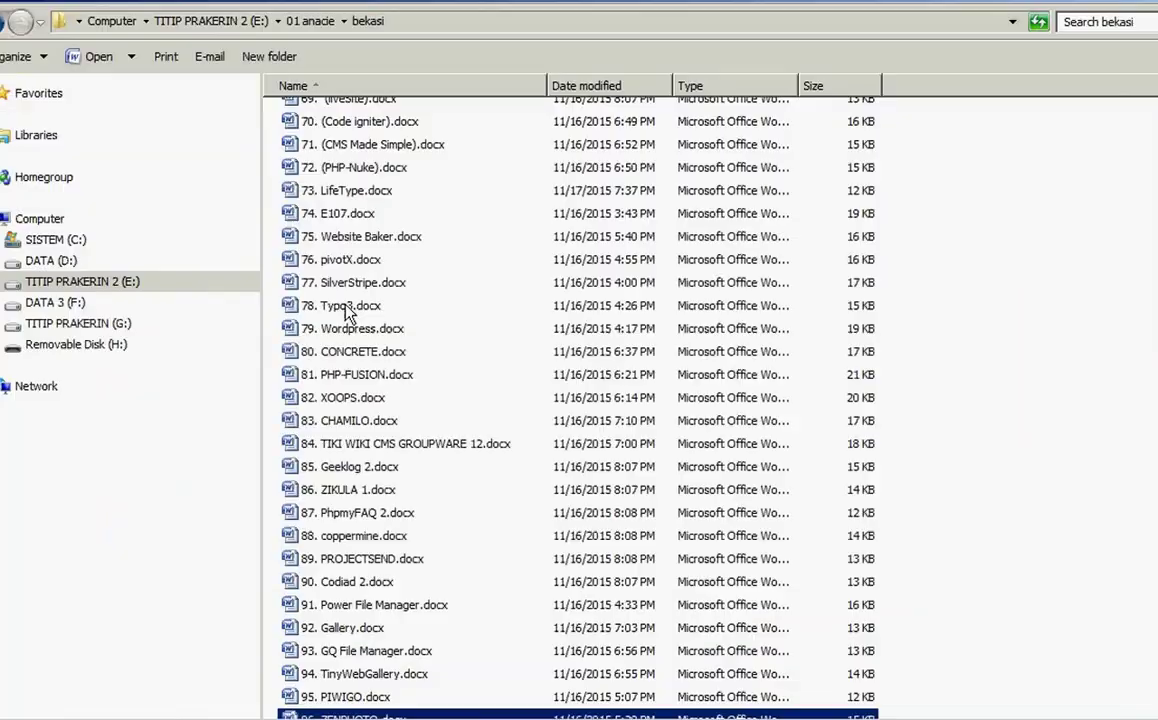
pyautogui.click(38, 266)
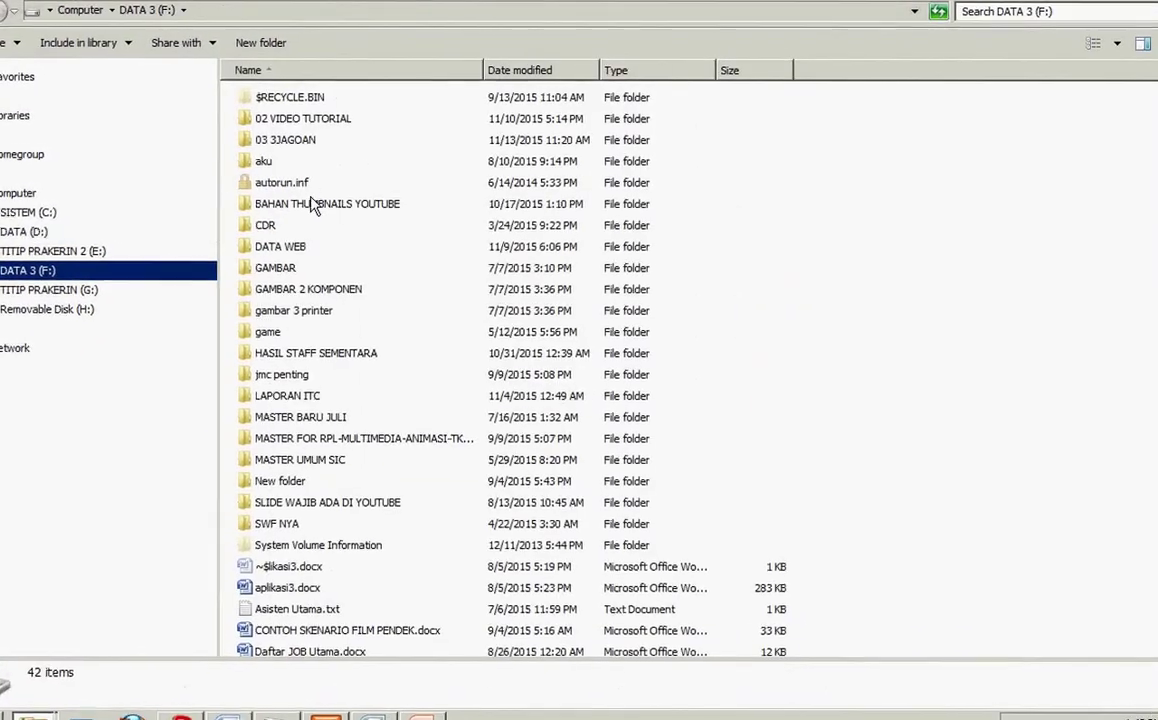
pyautogui.doubleClick(255, 255)
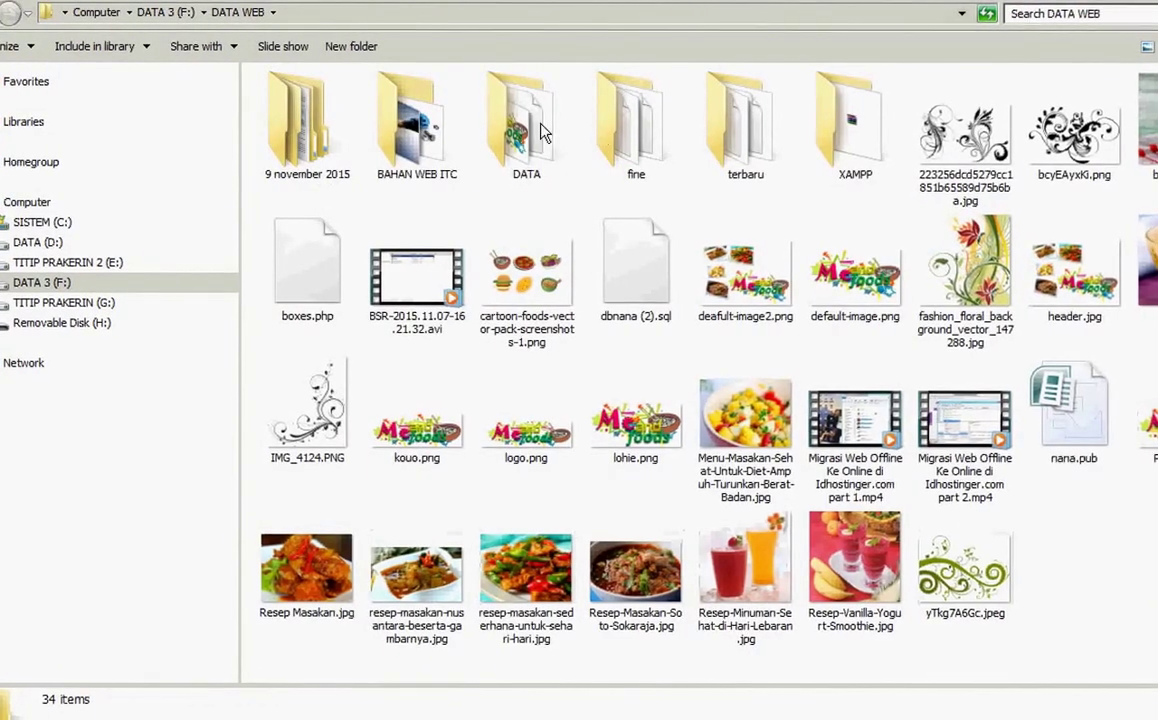
pyautogui.doubleClick(468, 124)
pyautogui.doubleClick(283, 190)
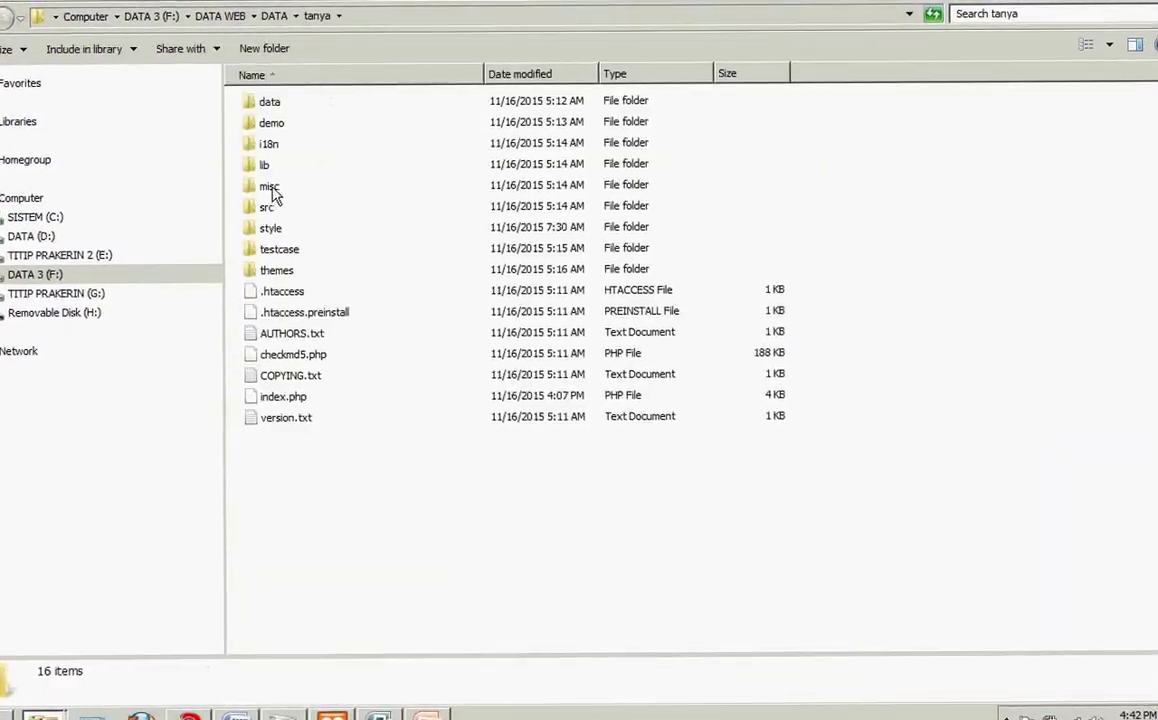
pyautogui.click(268, 233)
pyautogui.doubleClick(268, 233)
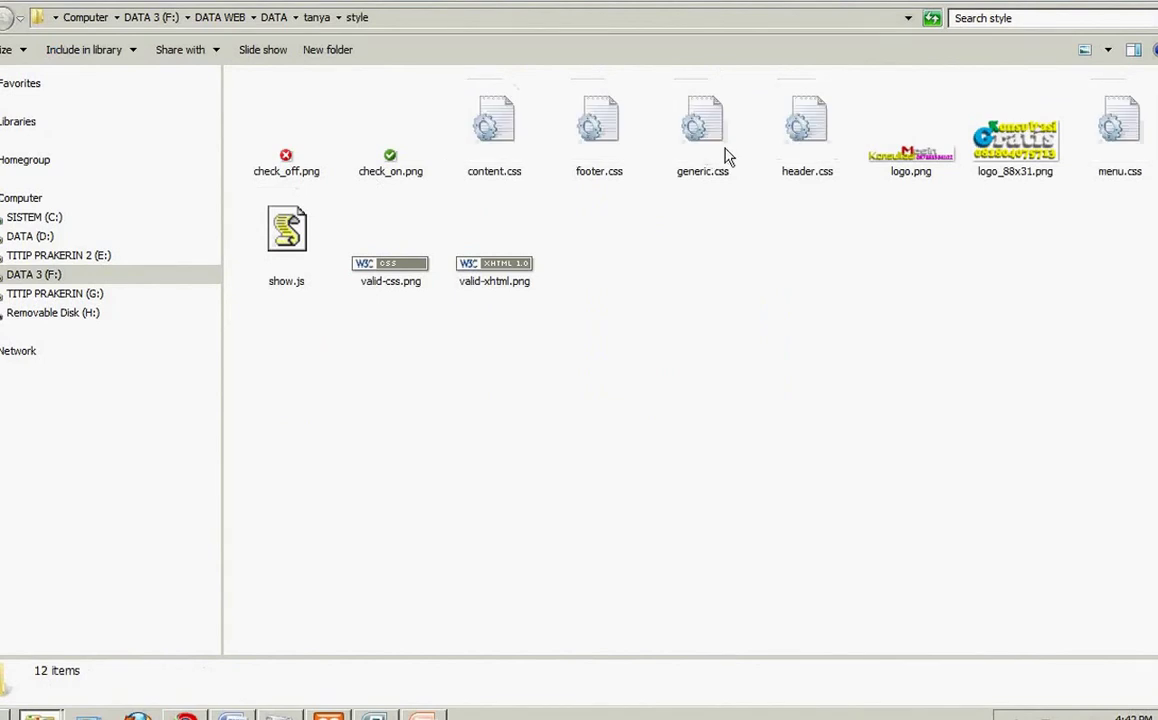
pyautogui.click(911, 160)
pyautogui.rightClick(913, 158)
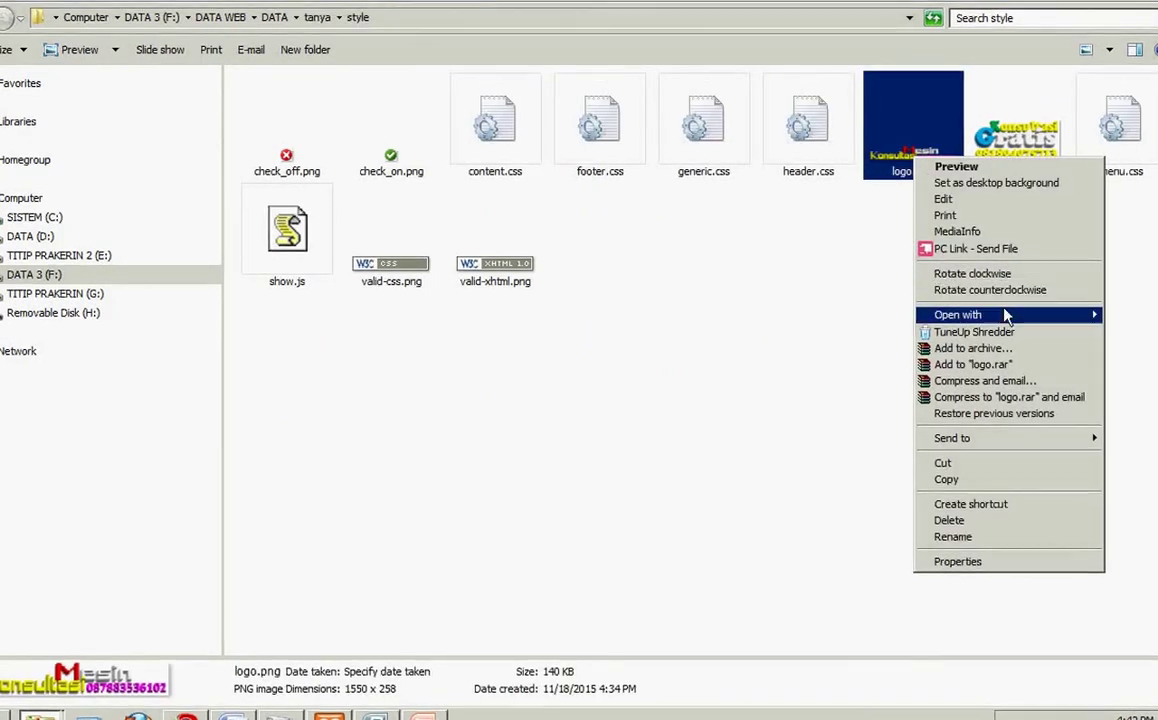
pyautogui.moveTo(1007, 316)
pyautogui.click(812, 332)
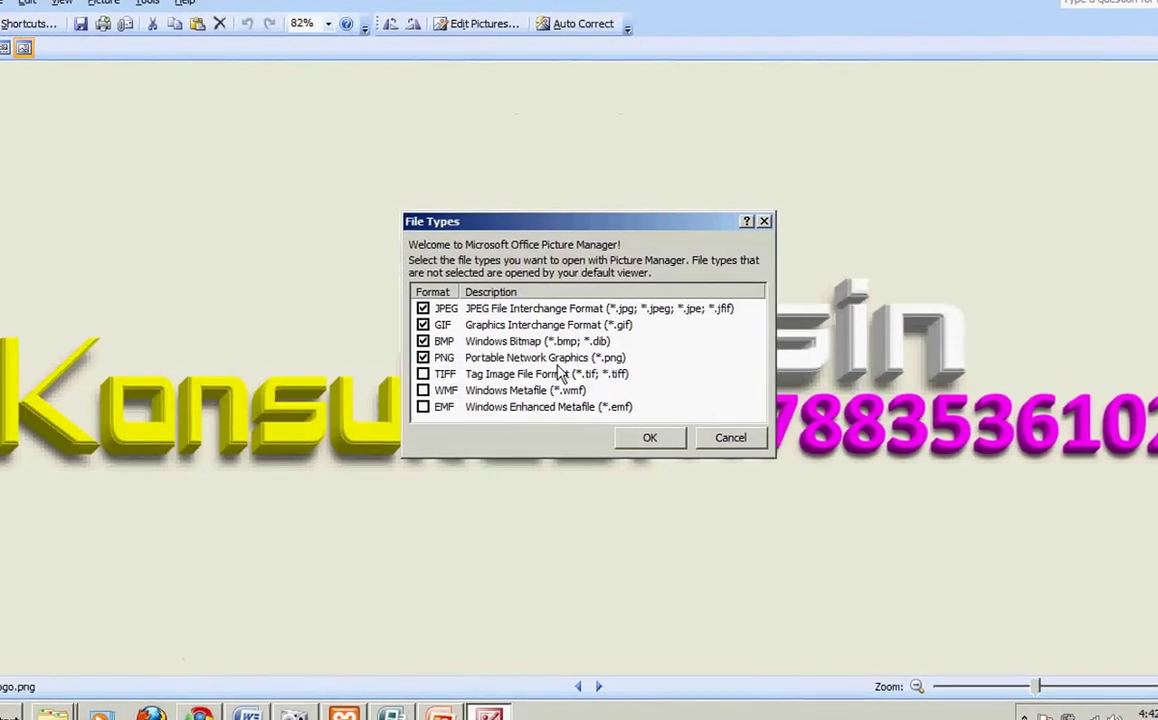
# Step: Shrink logo.png by percentage of original size to 822 x 137 and save it
pyautogui.click(735, 438)
pyautogui.click(103, 3)
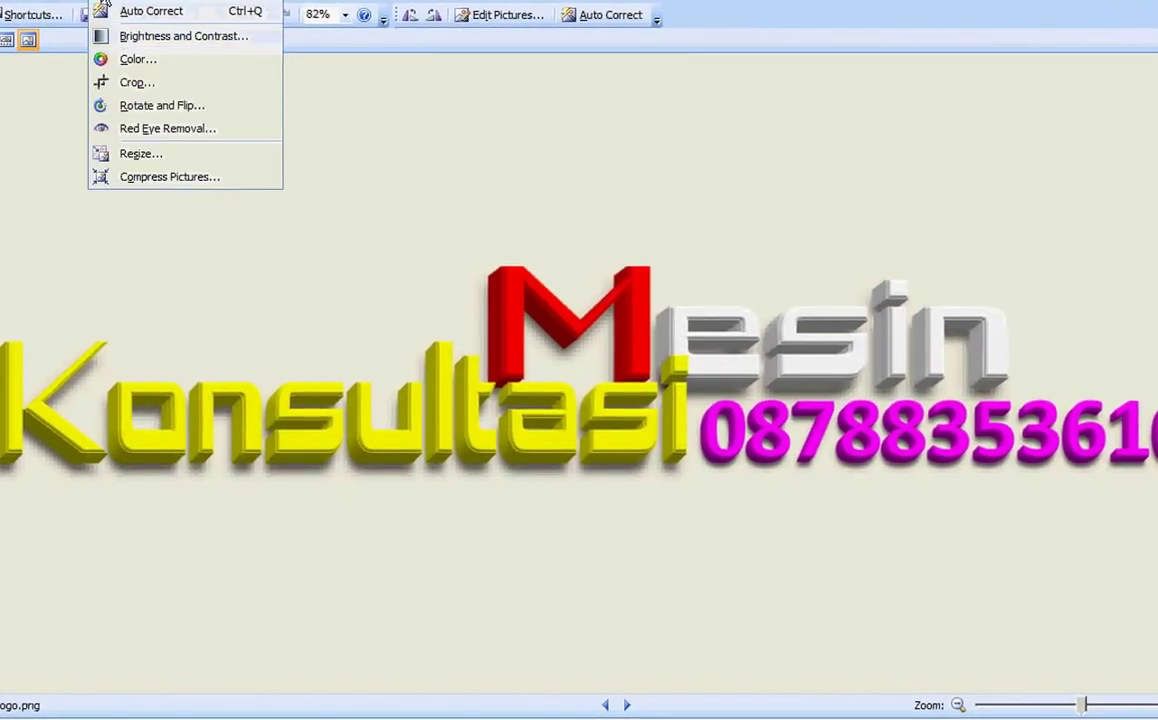
pyautogui.click(137, 82)
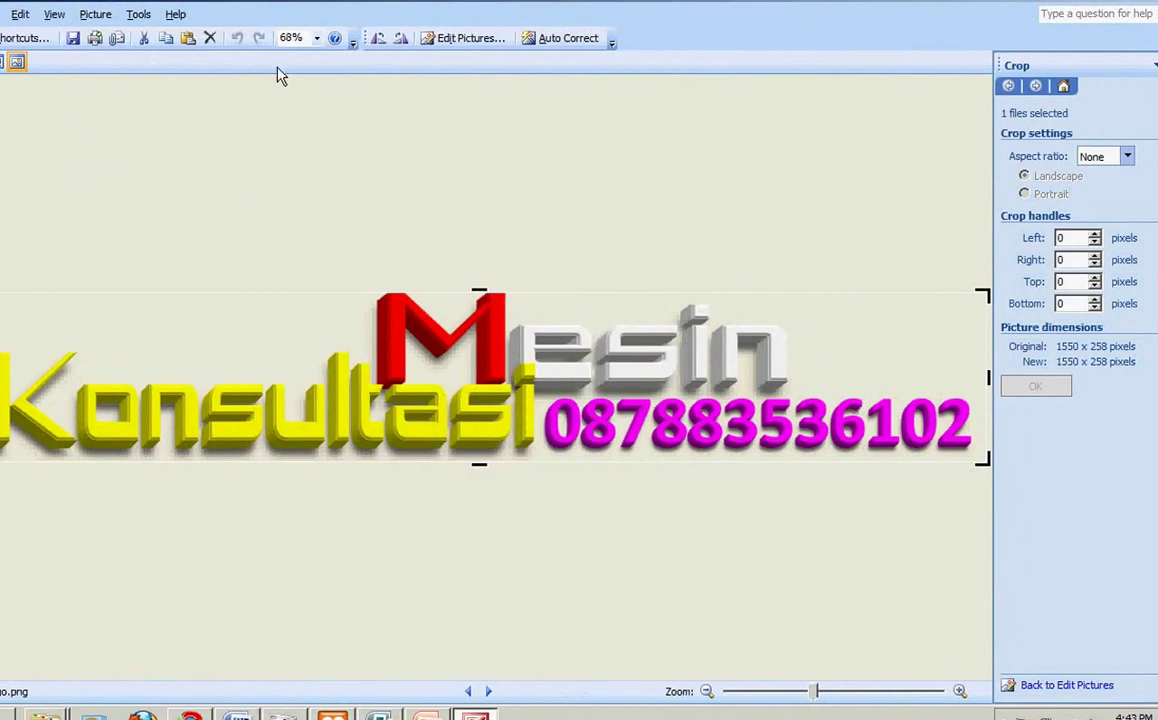
pyautogui.click(95, 14)
pyautogui.click(112, 168)
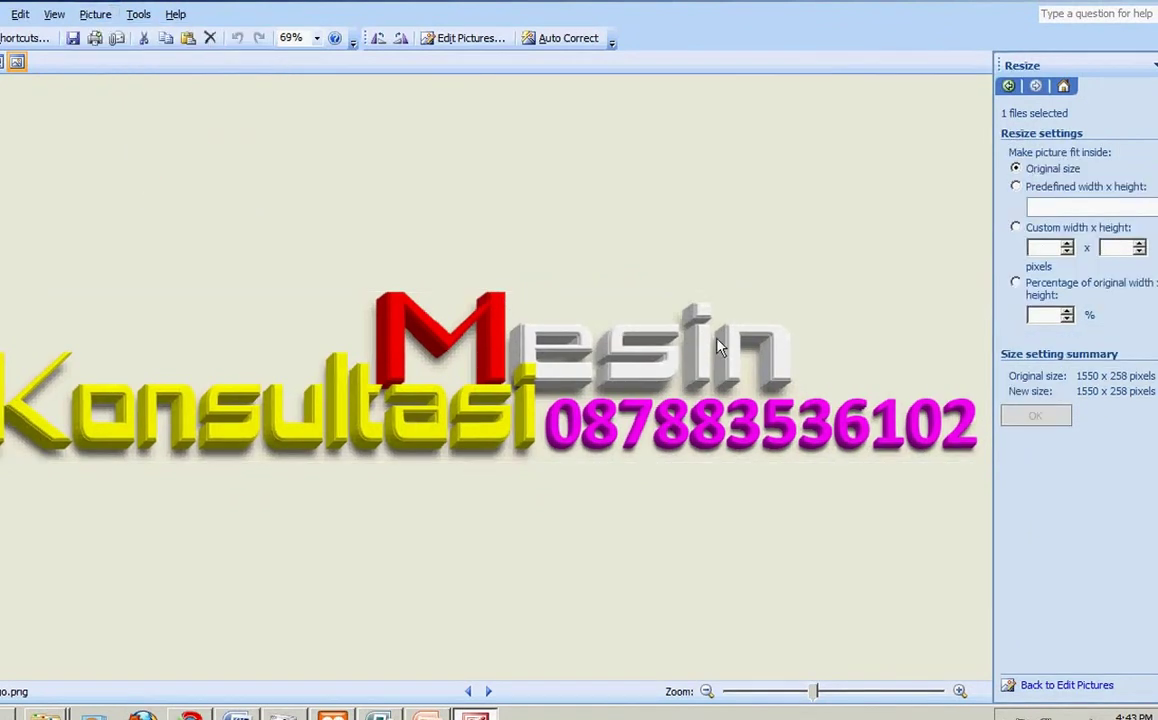
pyautogui.click(1067, 319)
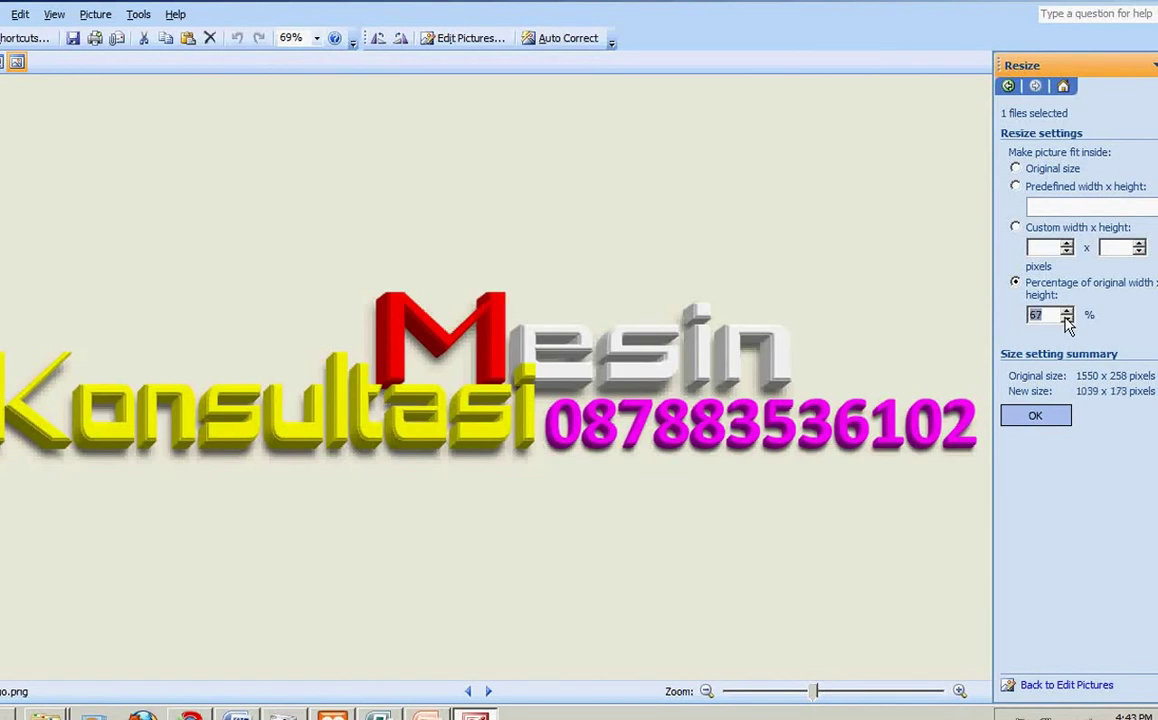
pyautogui.click(1035, 417)
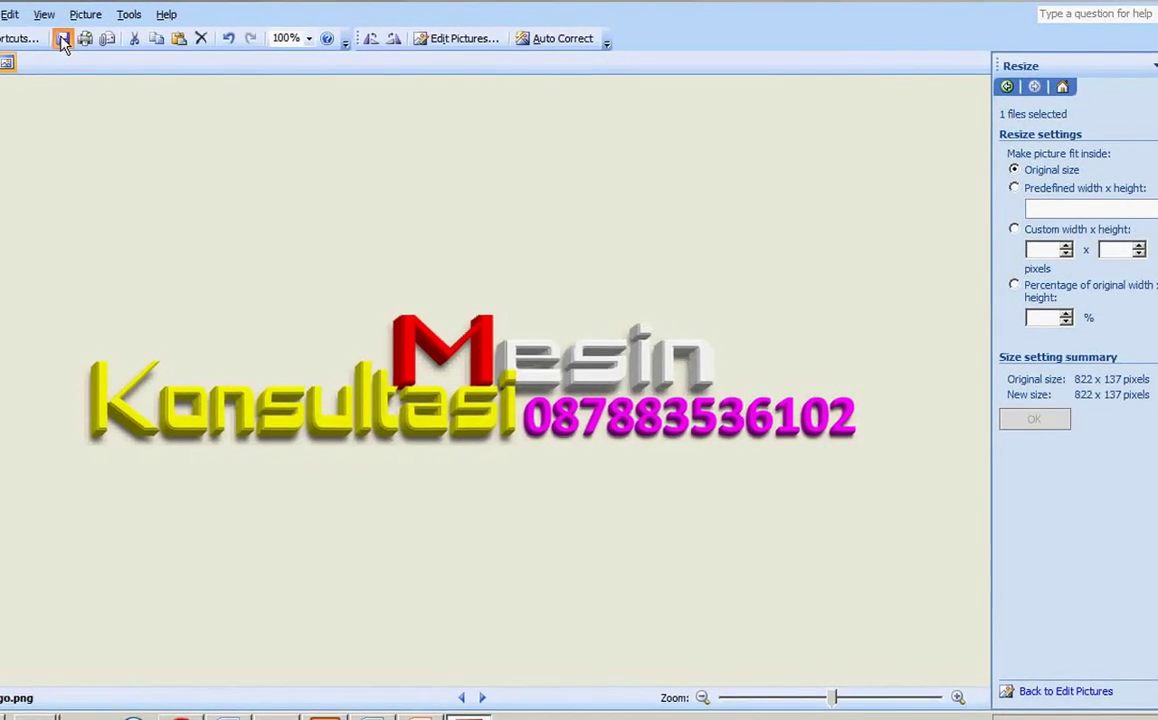
pyautogui.click(62, 40)
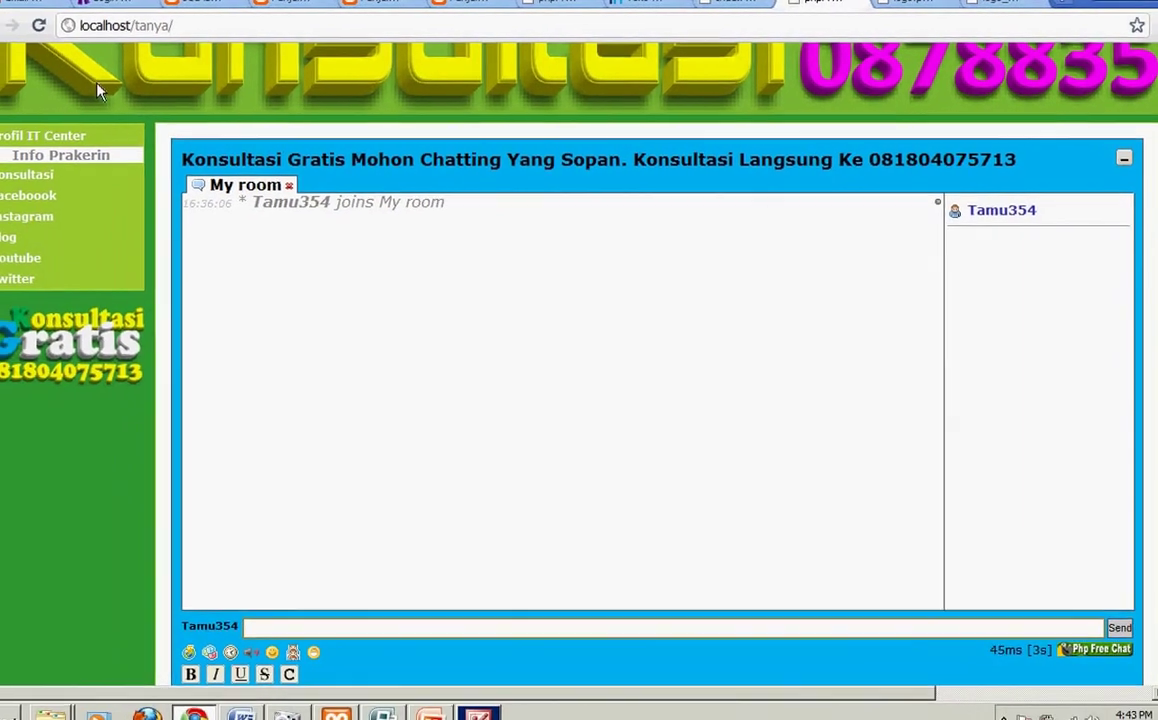
# Step: Reload the chat page, then shrink the logo further to 469 x 78 and save
pyautogui.click(39, 25)
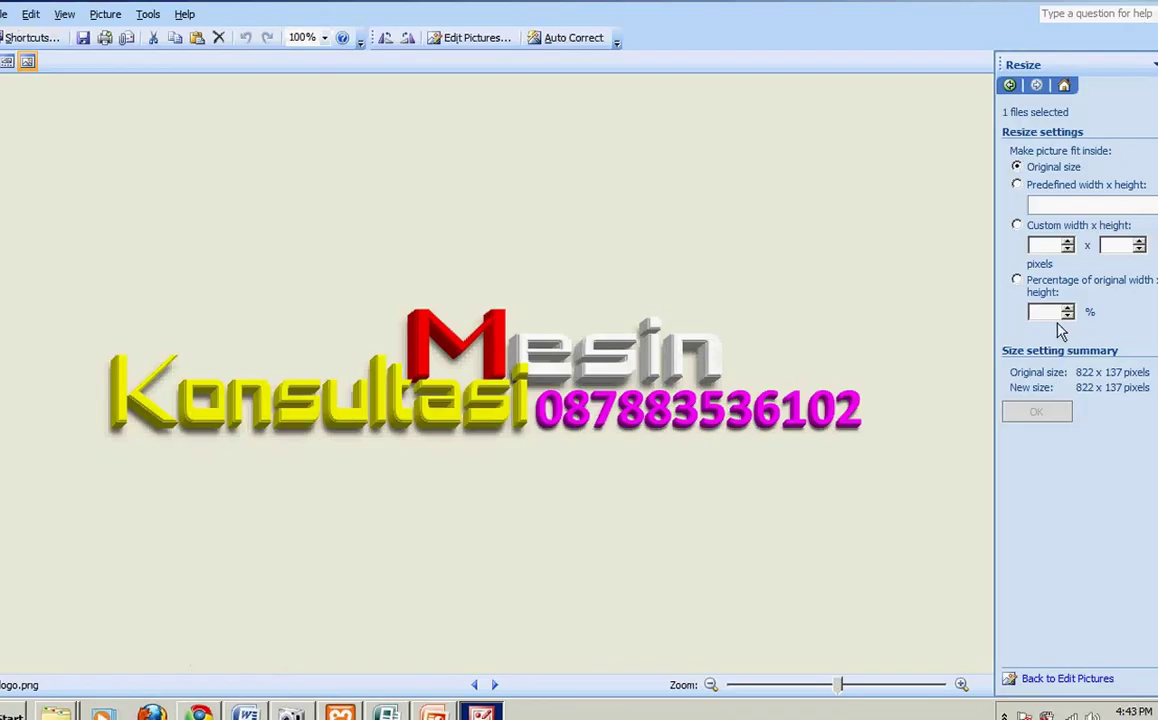
pyautogui.click(1066, 316)
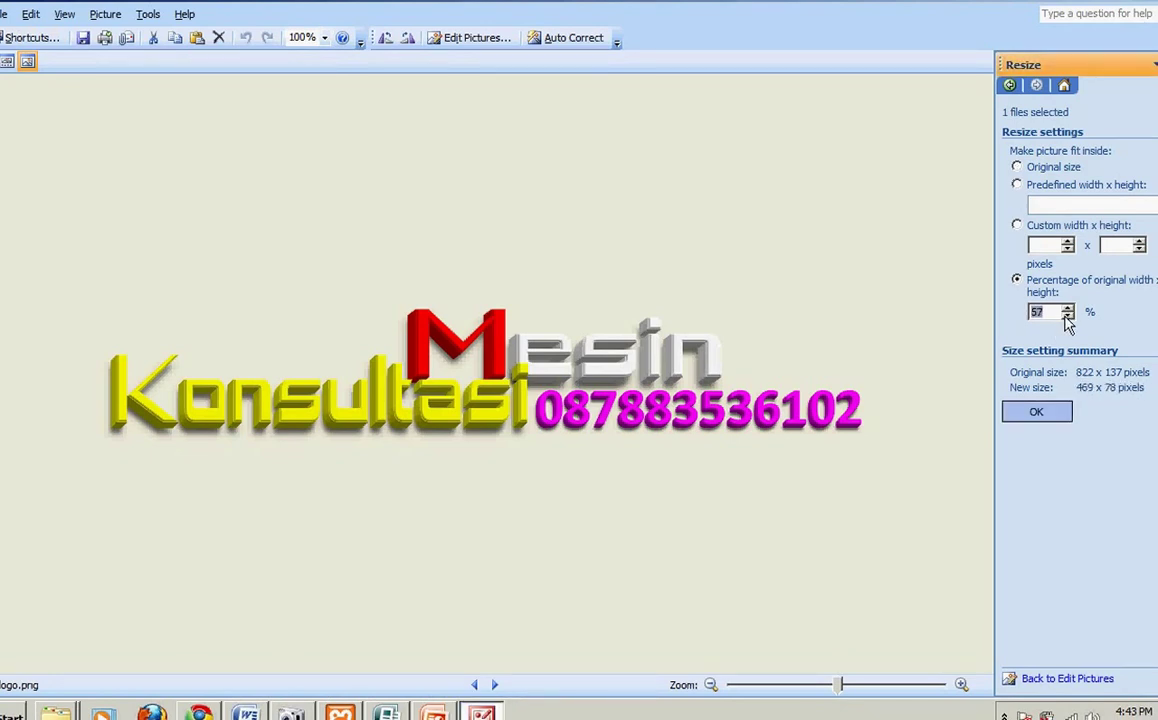
pyautogui.click(1038, 415)
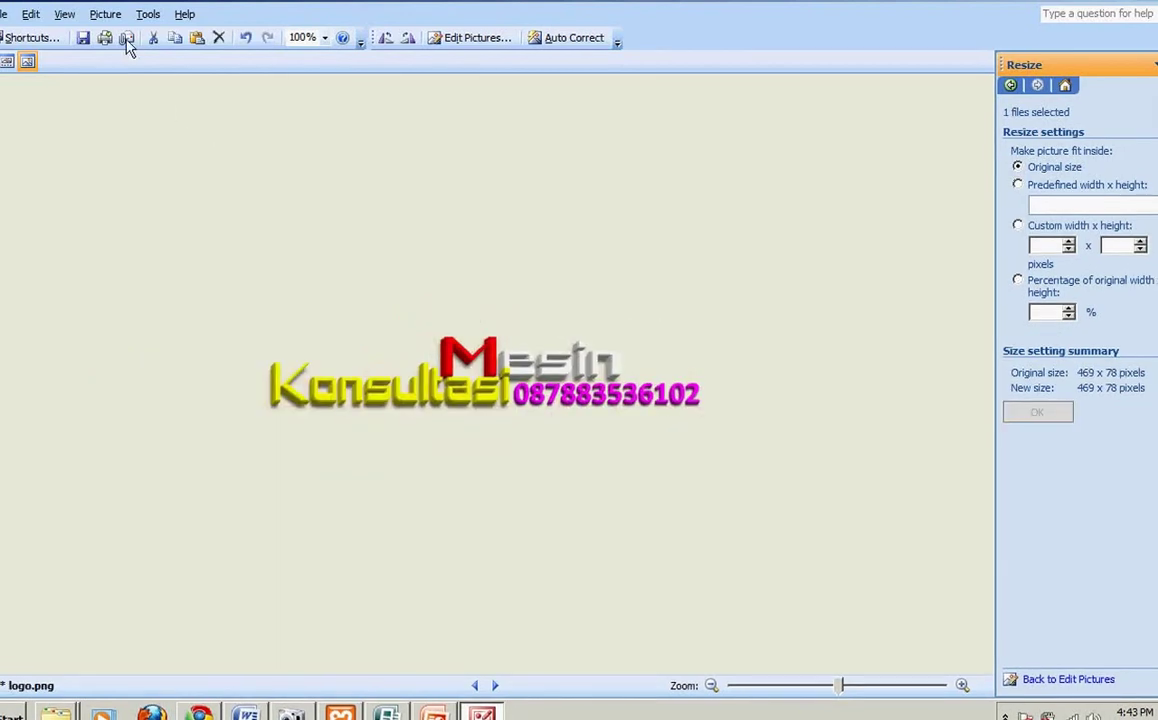
pyautogui.click(83, 38)
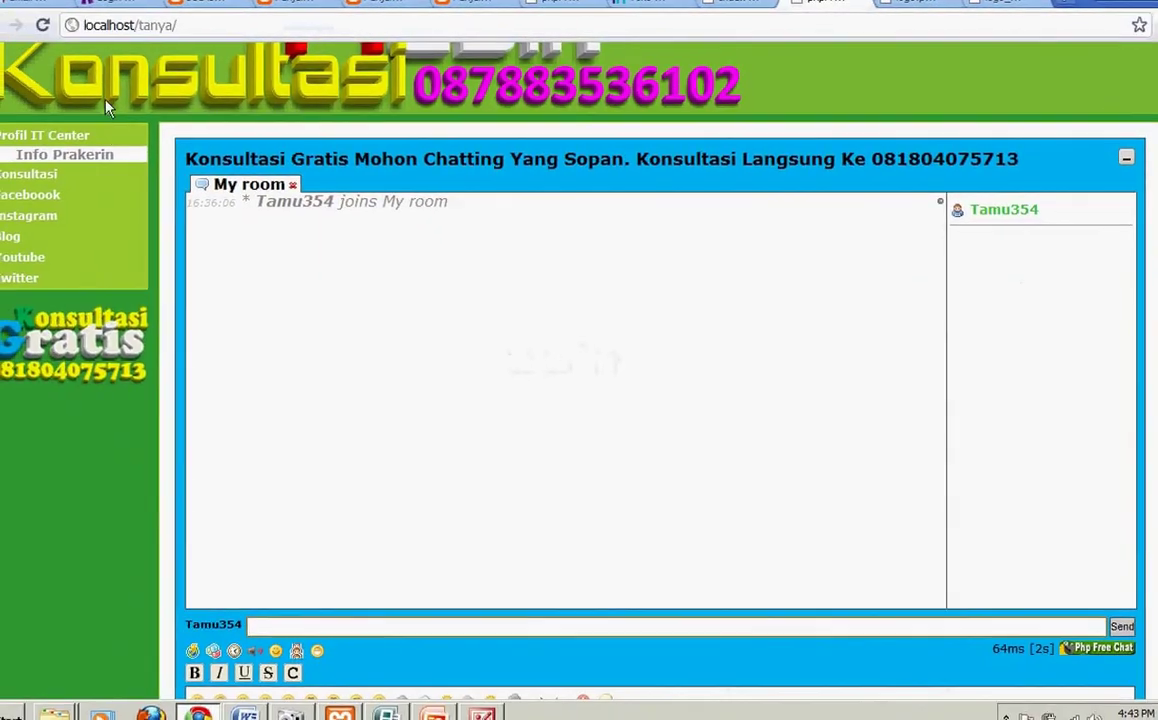
# Step: Reload the chat page in Chrome to check the 469 x 78 logo in the header
pyautogui.click(45, 26)
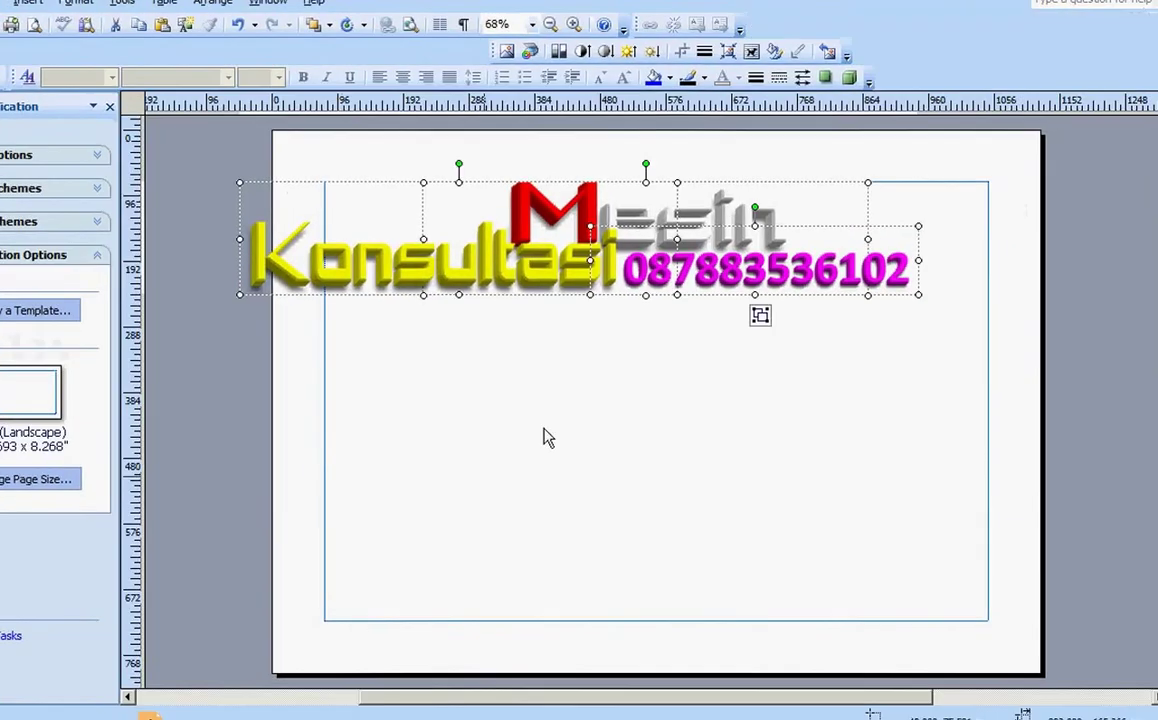
# Step: Stack the word Mesin and the phone number below Konsultasi in the Publisher logo
pyautogui.click(545, 439)
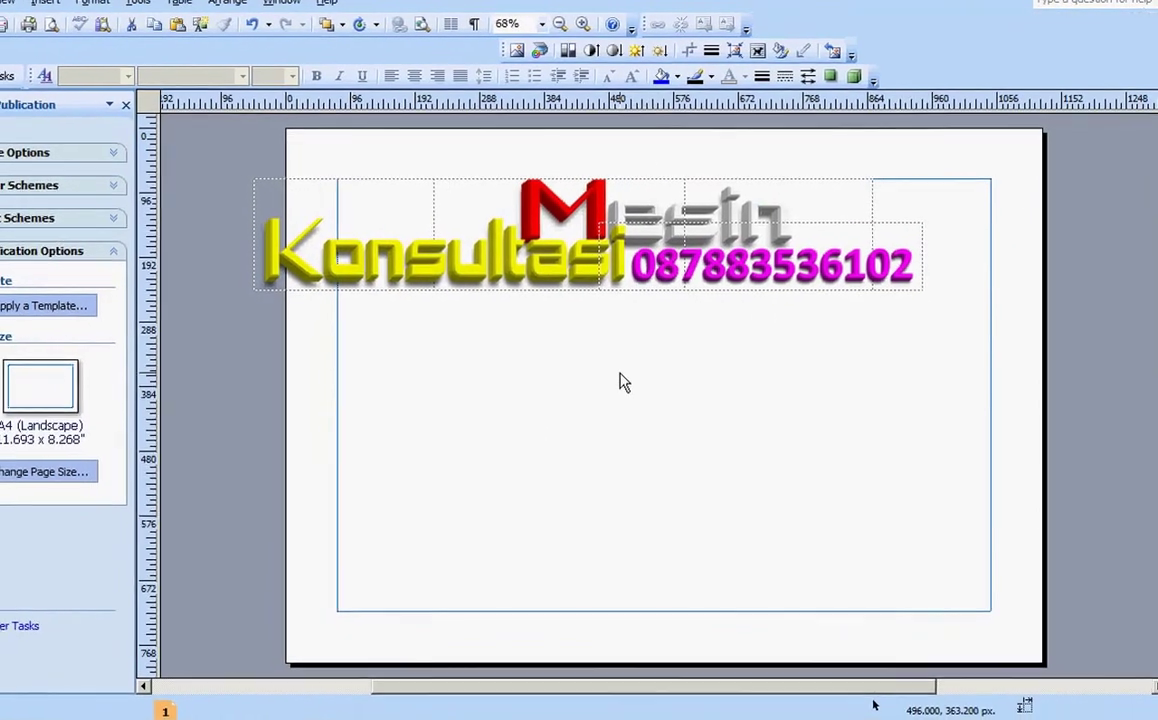
pyautogui.moveTo(781, 193); pyautogui.dragTo(566, 284)
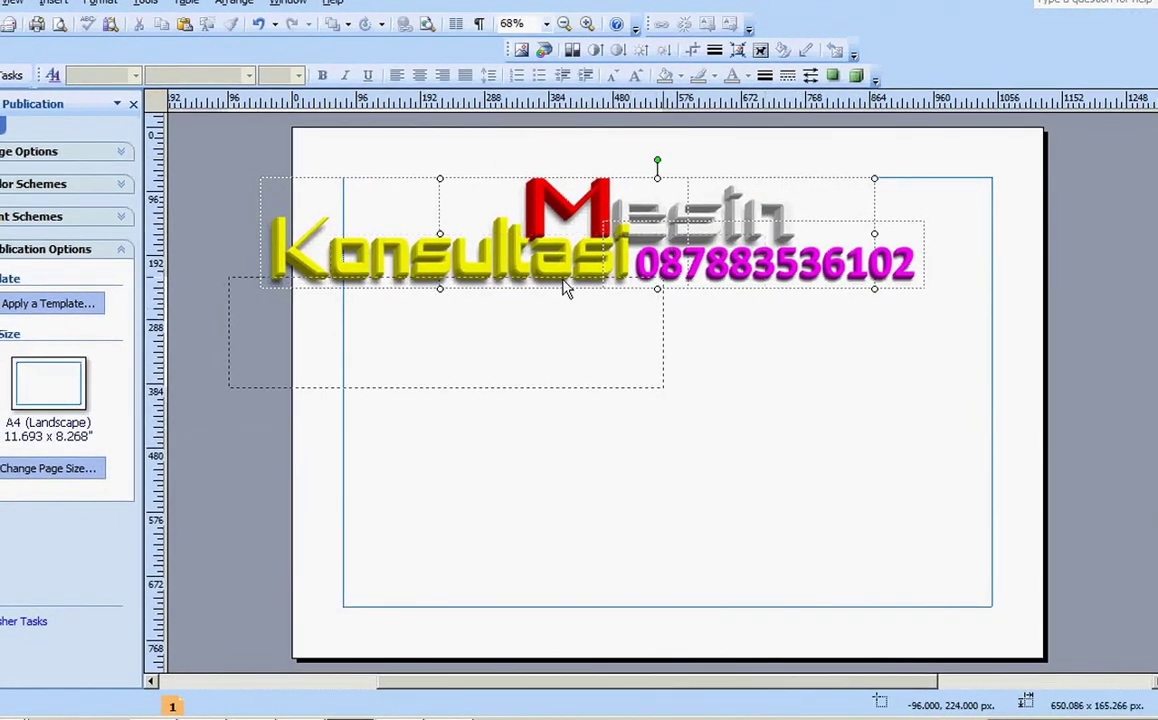
pyautogui.click(757, 283)
pyautogui.moveTo(757, 283); pyautogui.dragTo(462, 396)
# Step: Crop the empty margins off the Mesin and Konsultasi WordArt
pyautogui.click(261, 323)
pyautogui.click(692, 49)
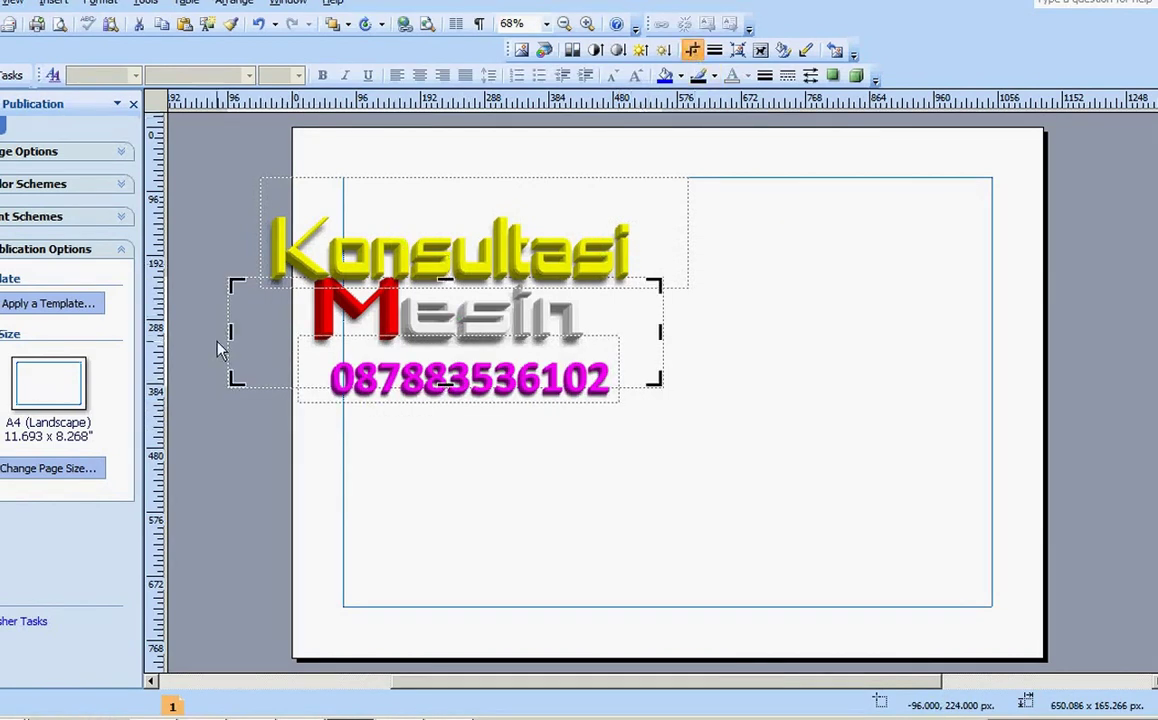
pyautogui.moveTo(231, 338); pyautogui.dragTo(300, 342)
pyautogui.moveTo(660, 341); pyautogui.dragTo(592, 336)
pyautogui.click(664, 261)
pyautogui.moveTo(685, 237); pyautogui.dragTo(637, 237)
pyautogui.moveTo(452, 190); pyautogui.dragTo(457, 215)
pyautogui.press('Escape')
# Step: Move the phone number up and save all three pieces as a picture over logo_88x31.png
pyautogui.click(515, 399)
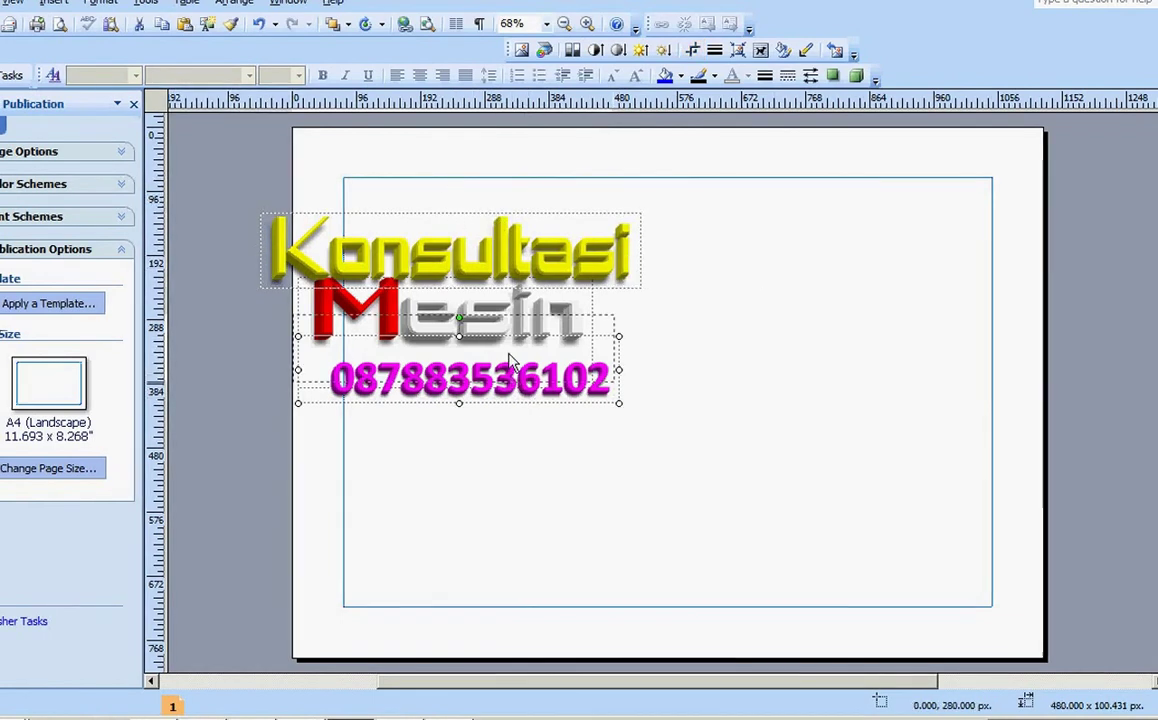
pyautogui.moveTo(515, 399); pyautogui.dragTo(511, 377)
pyautogui.moveTo(724, 150); pyautogui.dragTo(217, 466)
pyautogui.rightClick(372, 345)
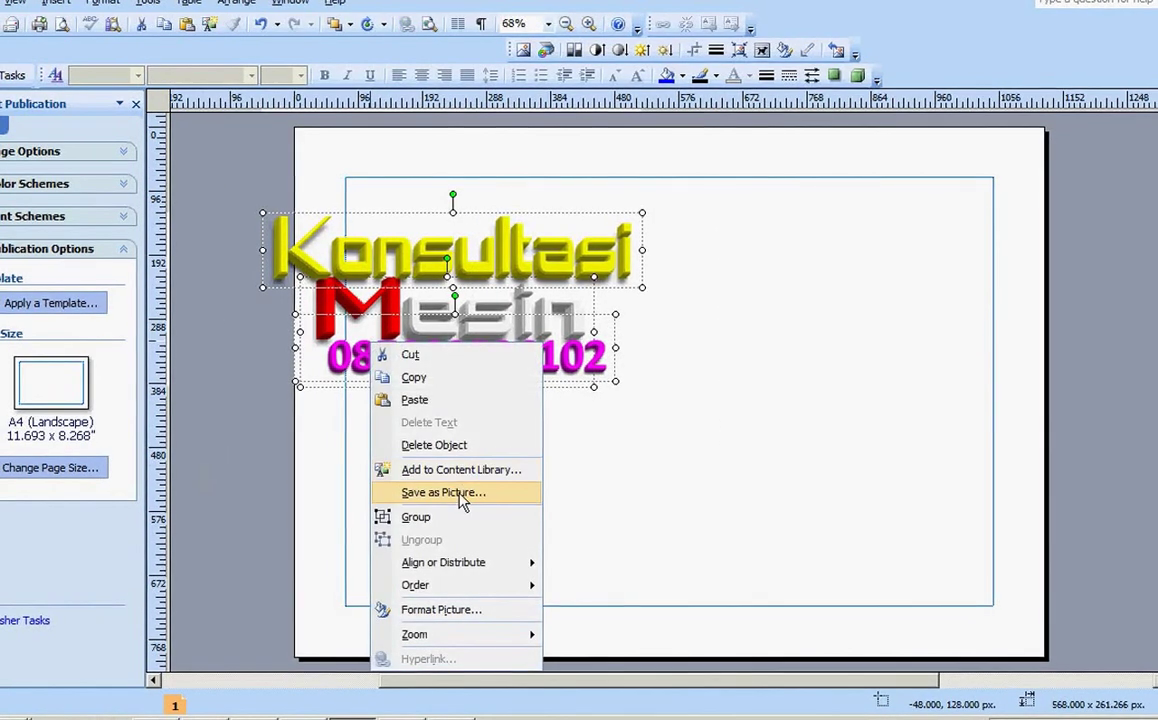
pyautogui.click(445, 493)
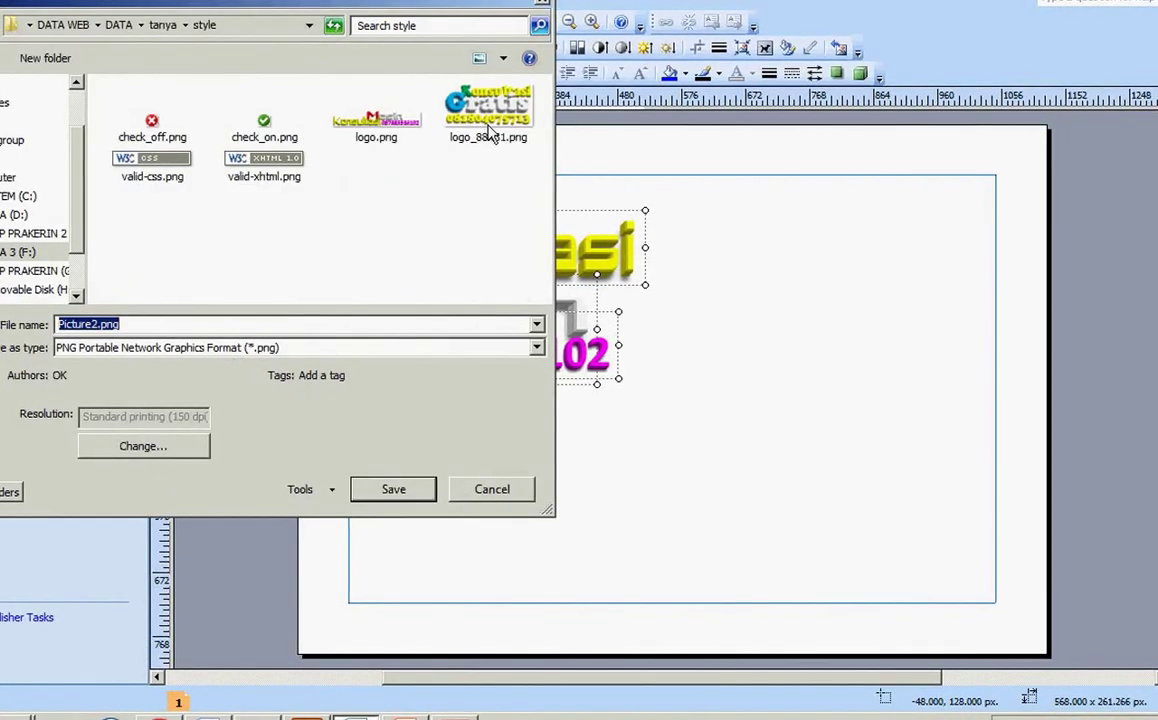
pyautogui.doubleClick(488, 115)
pyautogui.click(607, 356)
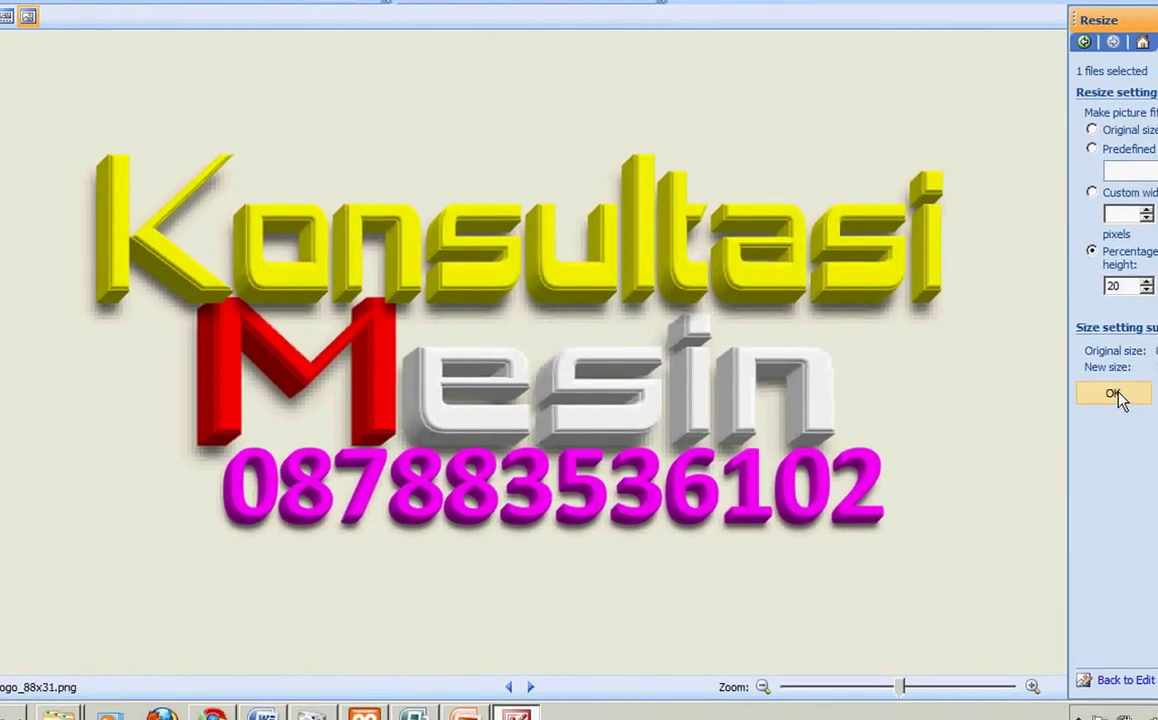
# Step: Resize logo_88x31.png to 20% of its original width and height
pyautogui.click(1119, 396)
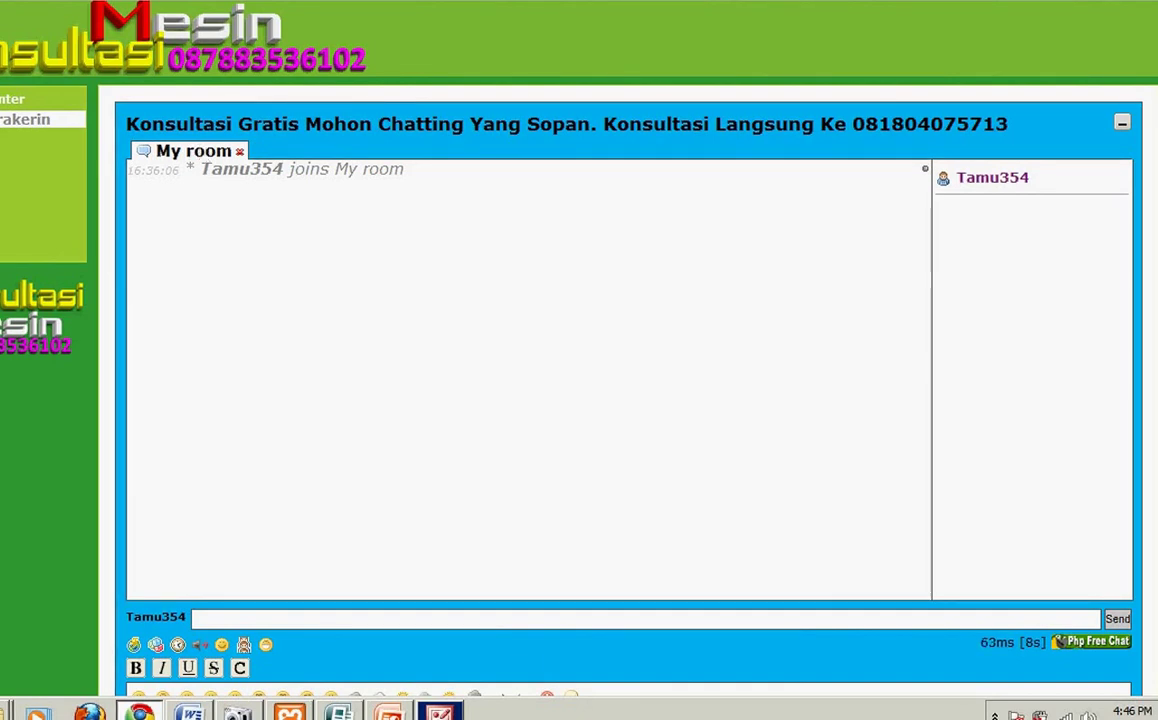
# Step: Return Chrome to the localhost root listing and switch to the Explorer folder holding logo.png
pyautogui.hotkey('ctrl', 'Tab')
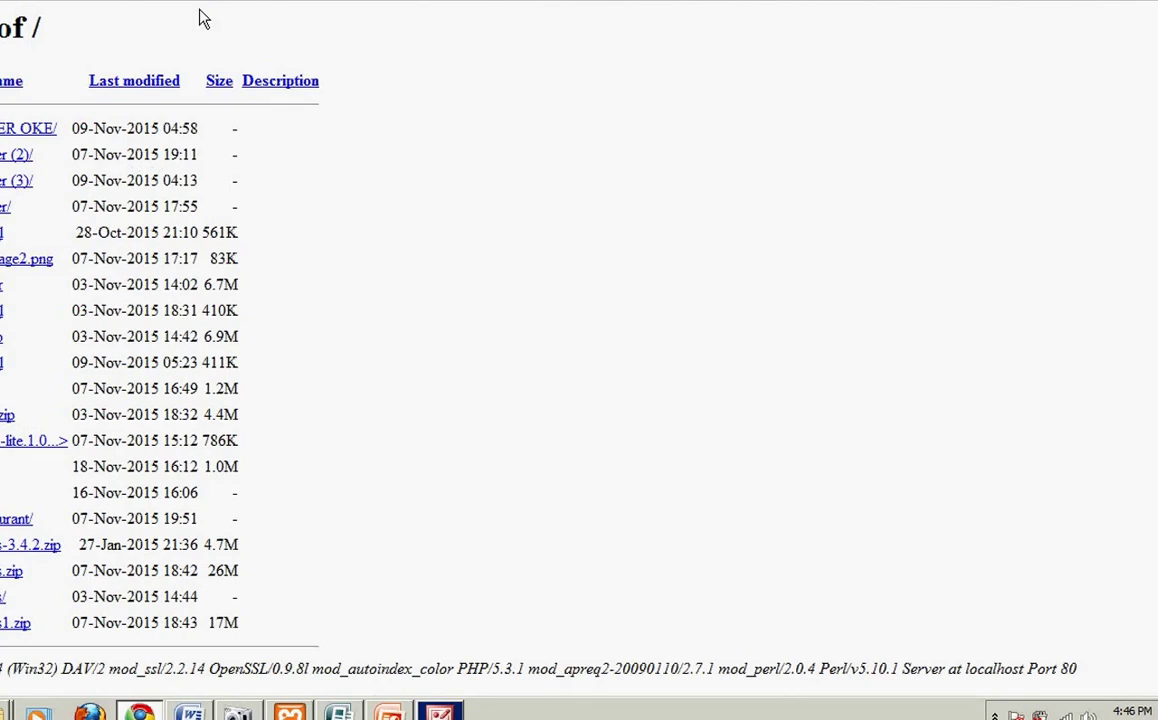
pyautogui.click(15, 184)
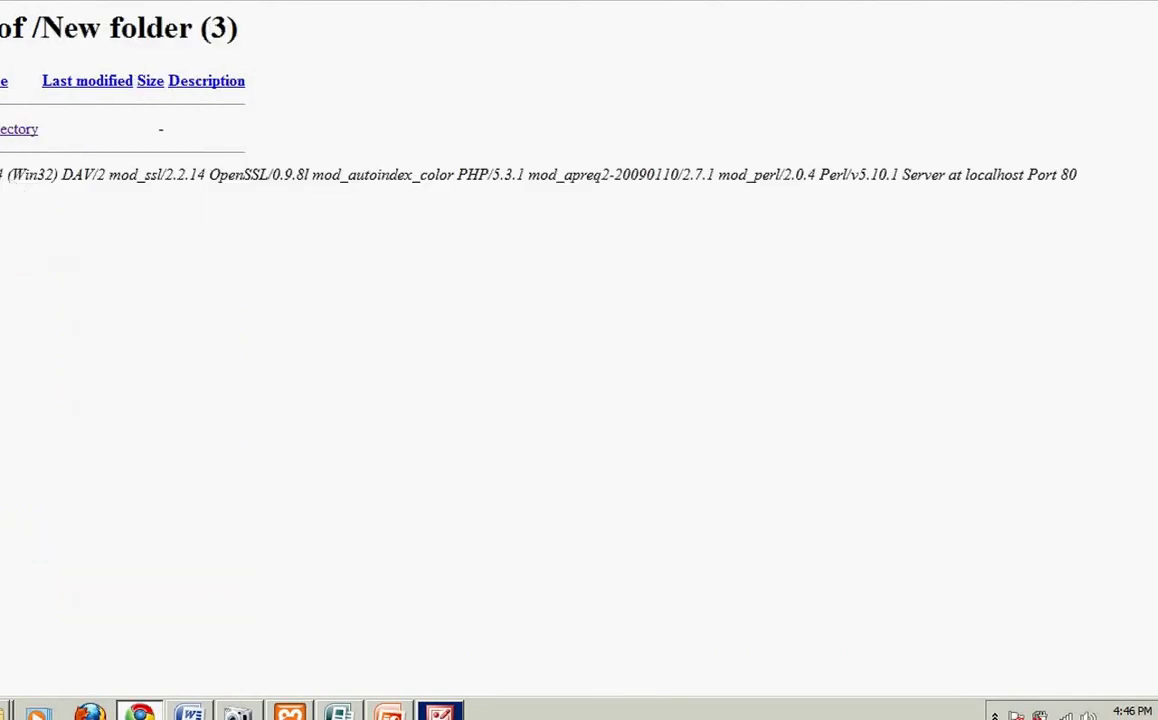
pyautogui.press('BackSpace')
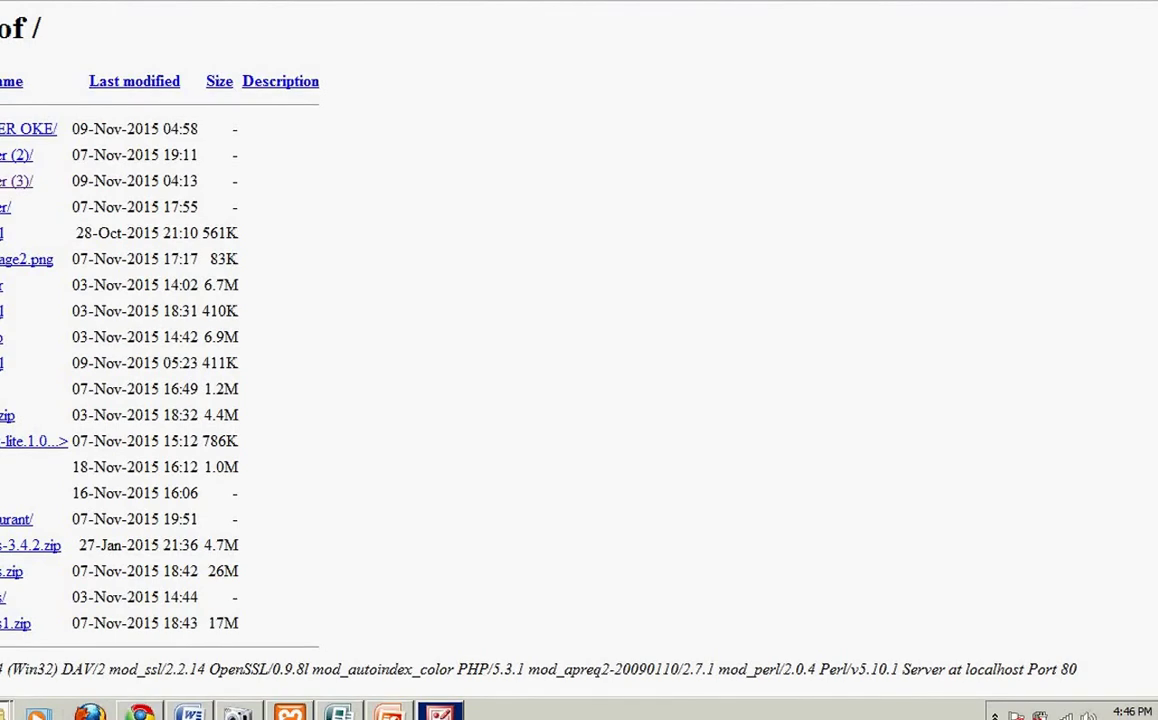
pyautogui.hotkey('alt', 'Tab')
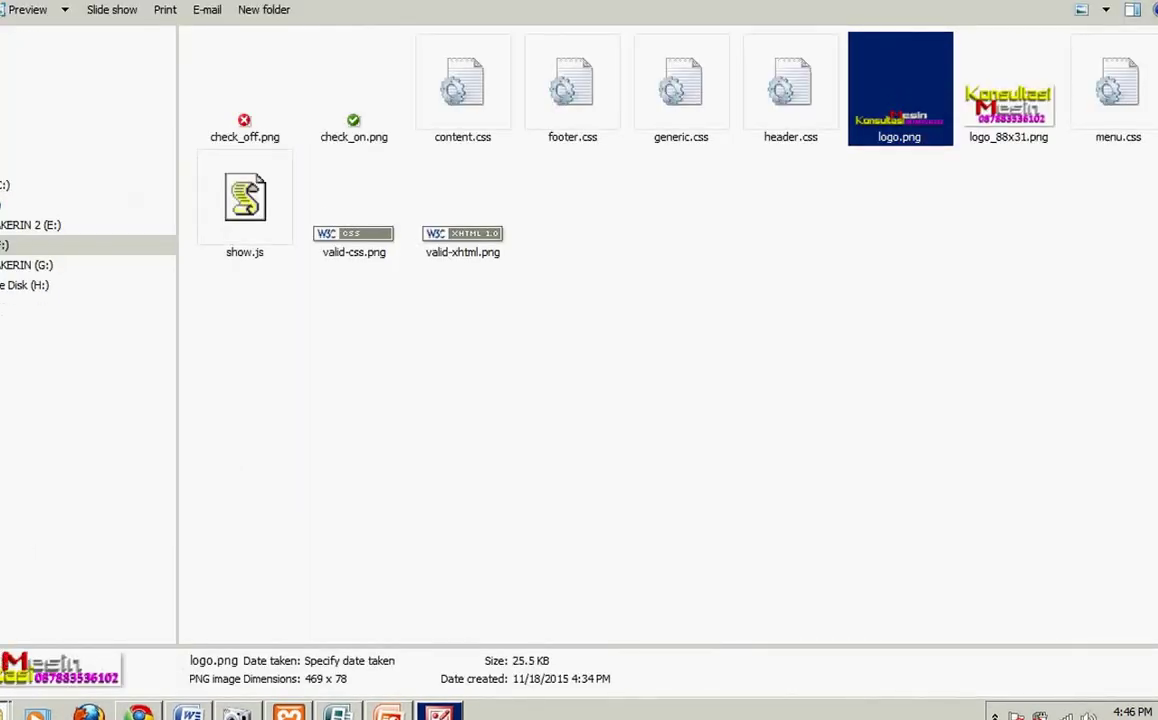
# Step: Browse up from tanya into IT CENTER OKE, then back up to the drive list
pyautogui.press('BackSpace')
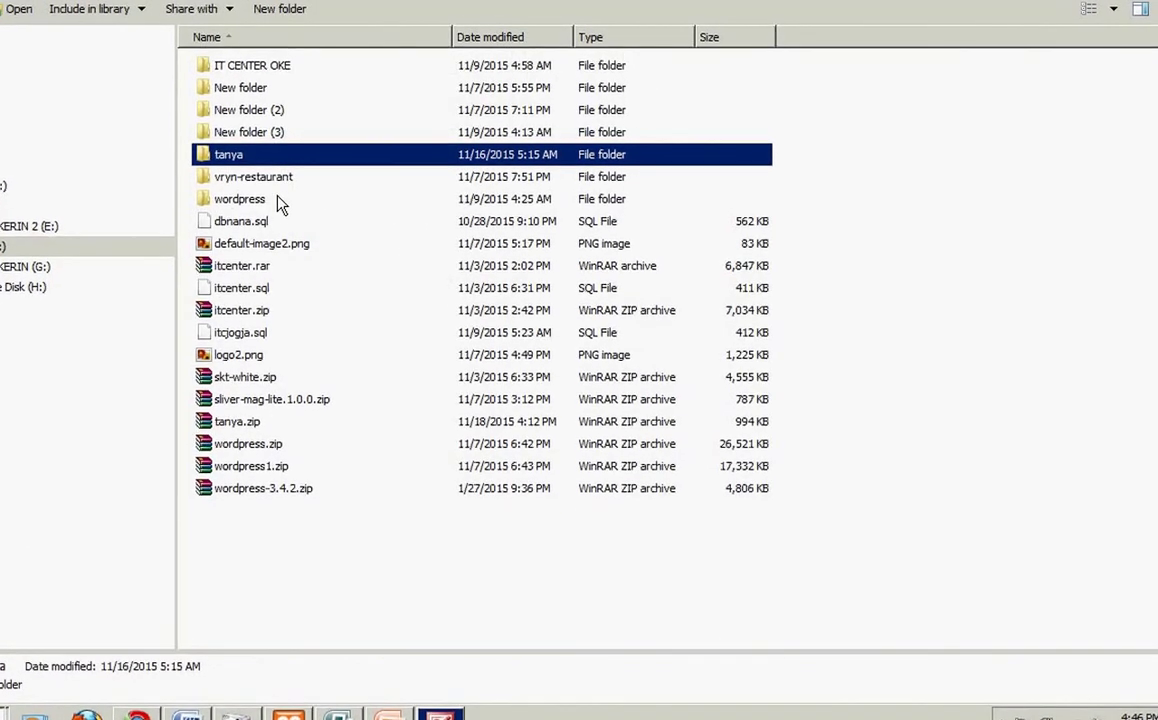
pyautogui.click(250, 68)
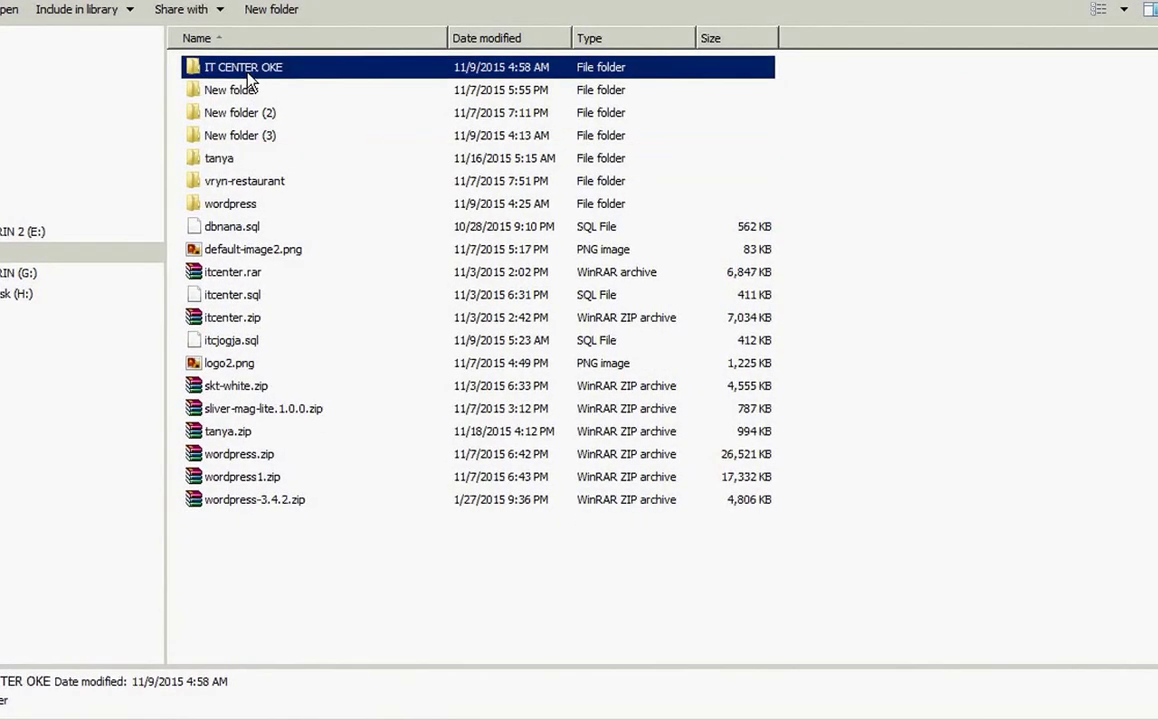
pyautogui.doubleClick(247, 74)
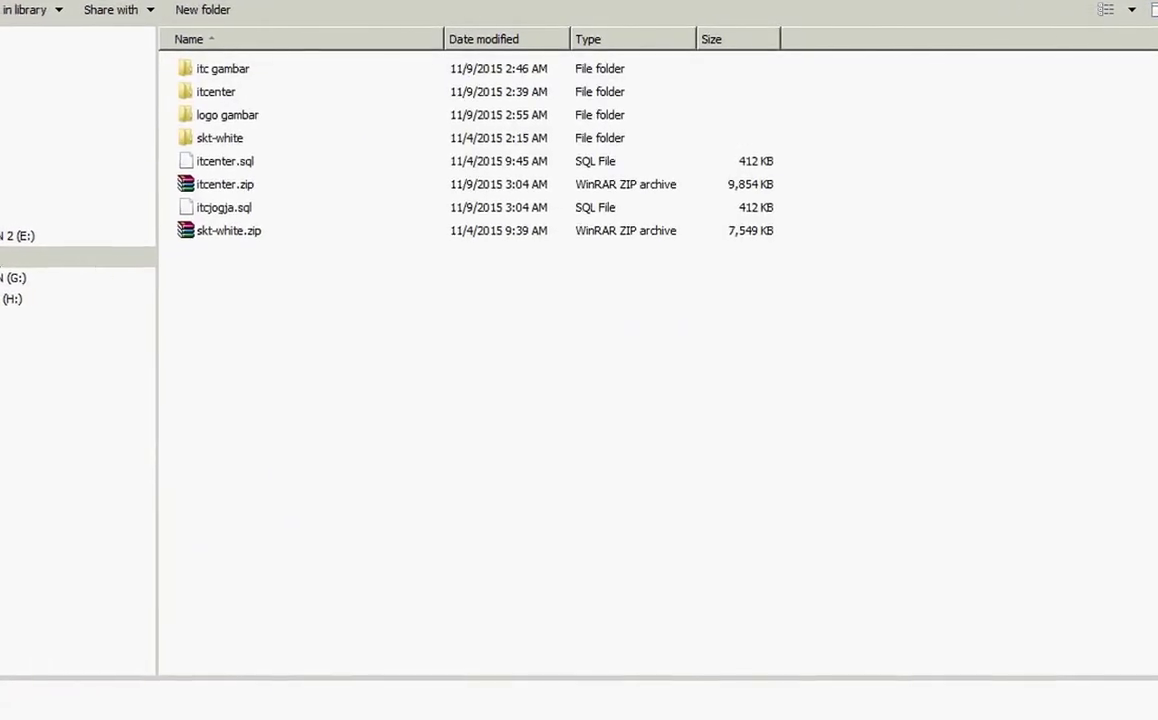
pyautogui.press('BackSpace')
pyautogui.press('BackSpace')
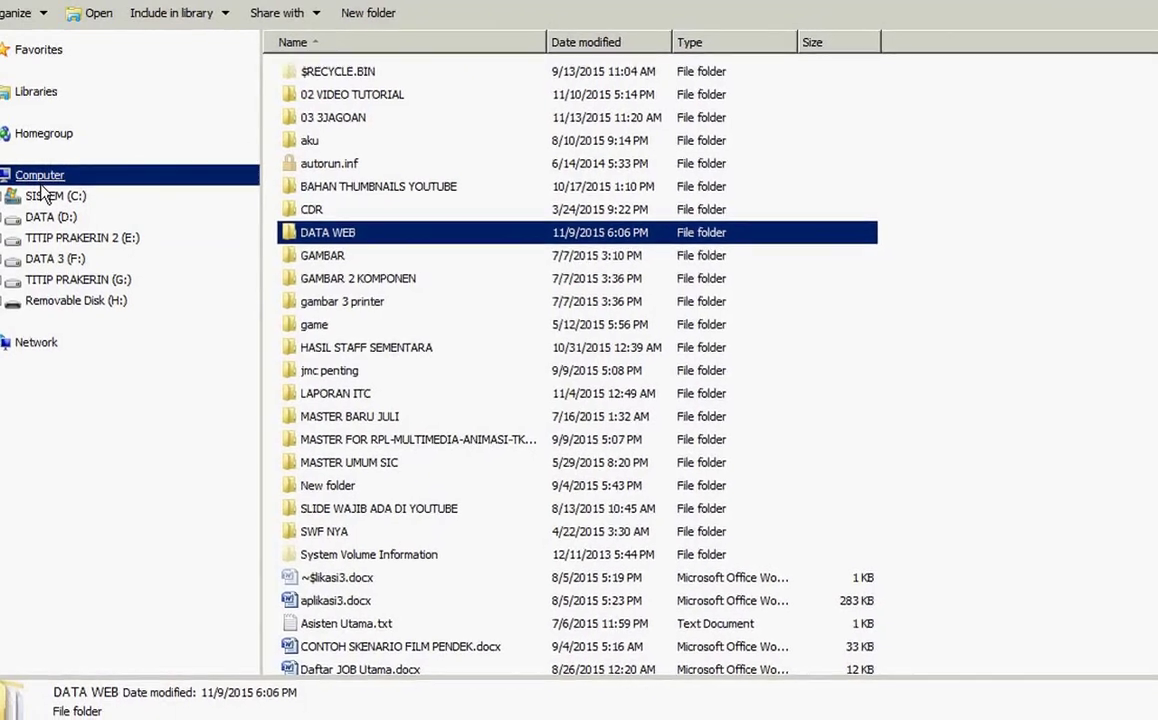
pyautogui.press('BackSpace')
# Step: Start a search of Computer, then open a new Computer window from the Start menu
pyautogui.click(1155, 1)
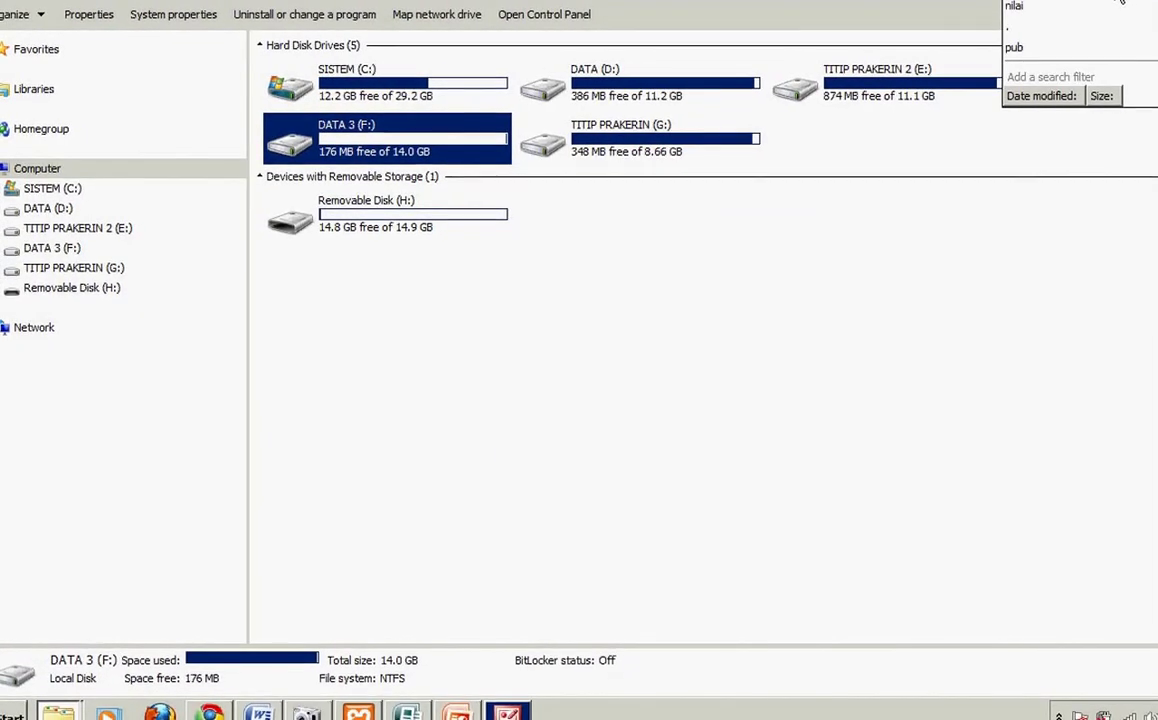
pyautogui.click(1120, 4)
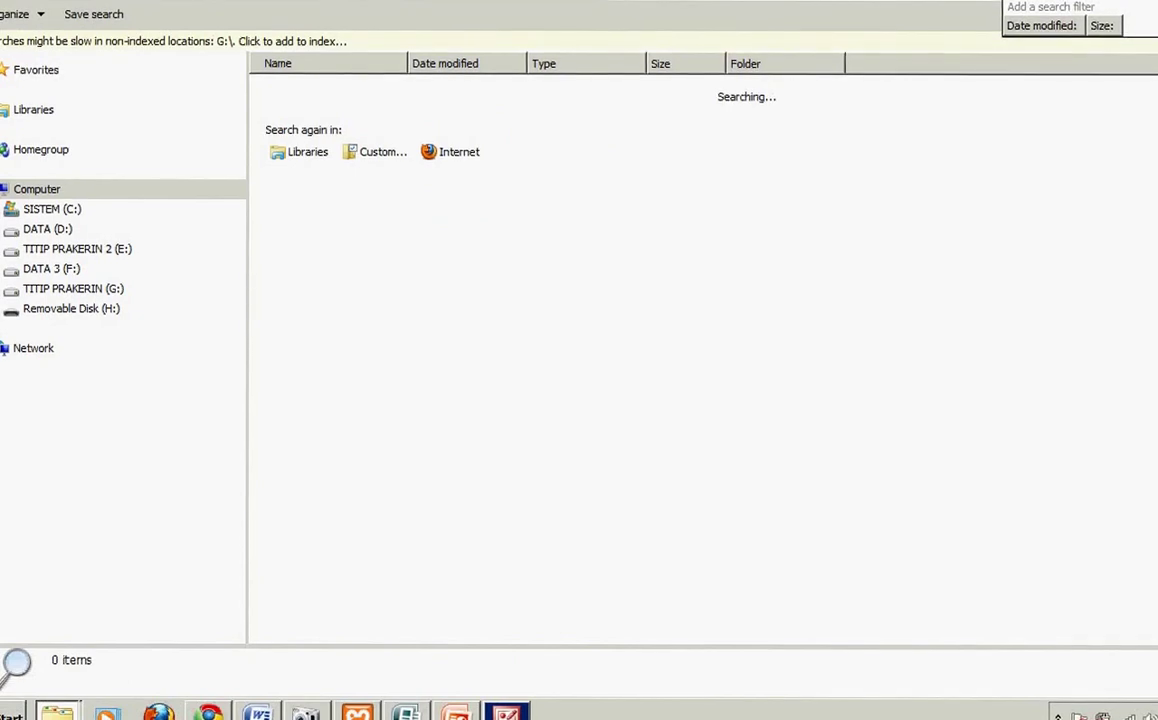
pyautogui.click(1040, 18)
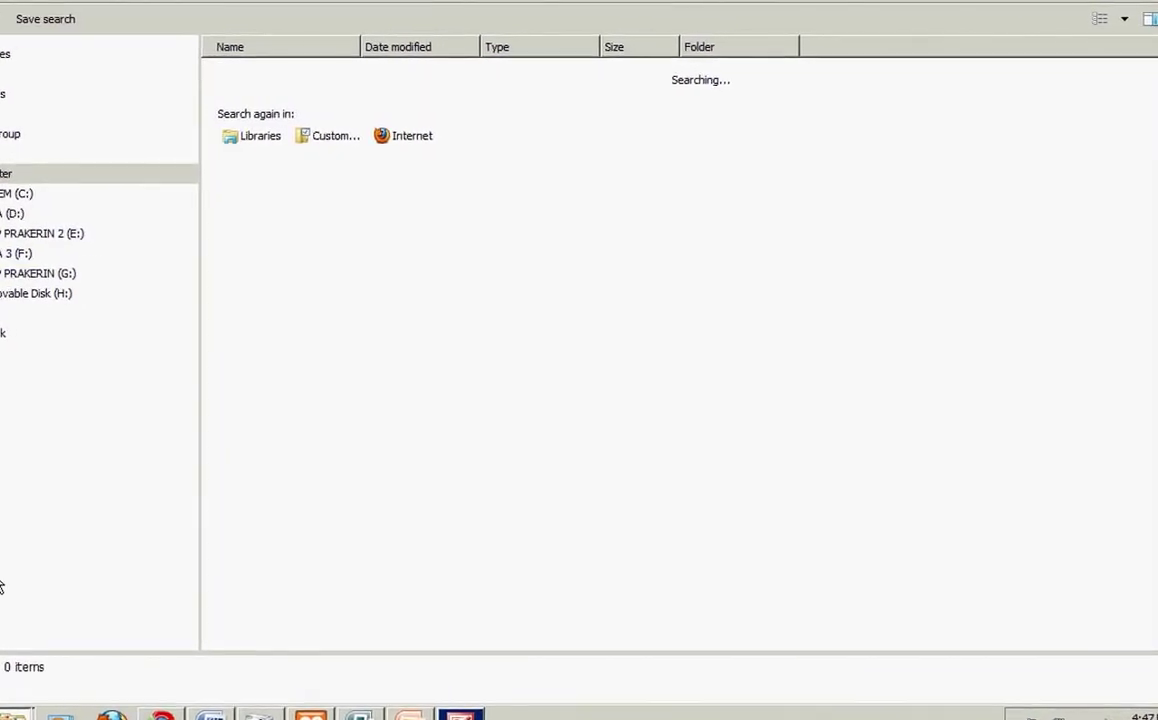
pyautogui.press('super')
pyautogui.click(220, 530)
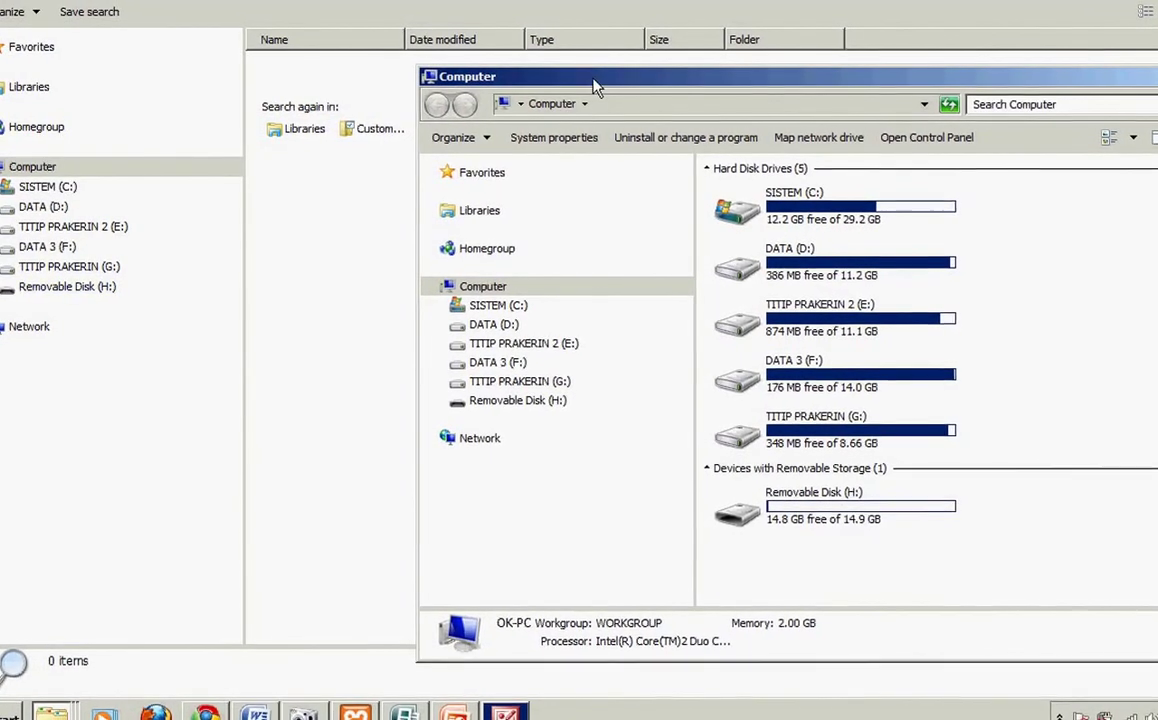
# Step: Maximize the Computer window and open the tanya folder under DATA 3 (F:)\DATA WEB\DATA
pyautogui.doubleClick(597, 88)
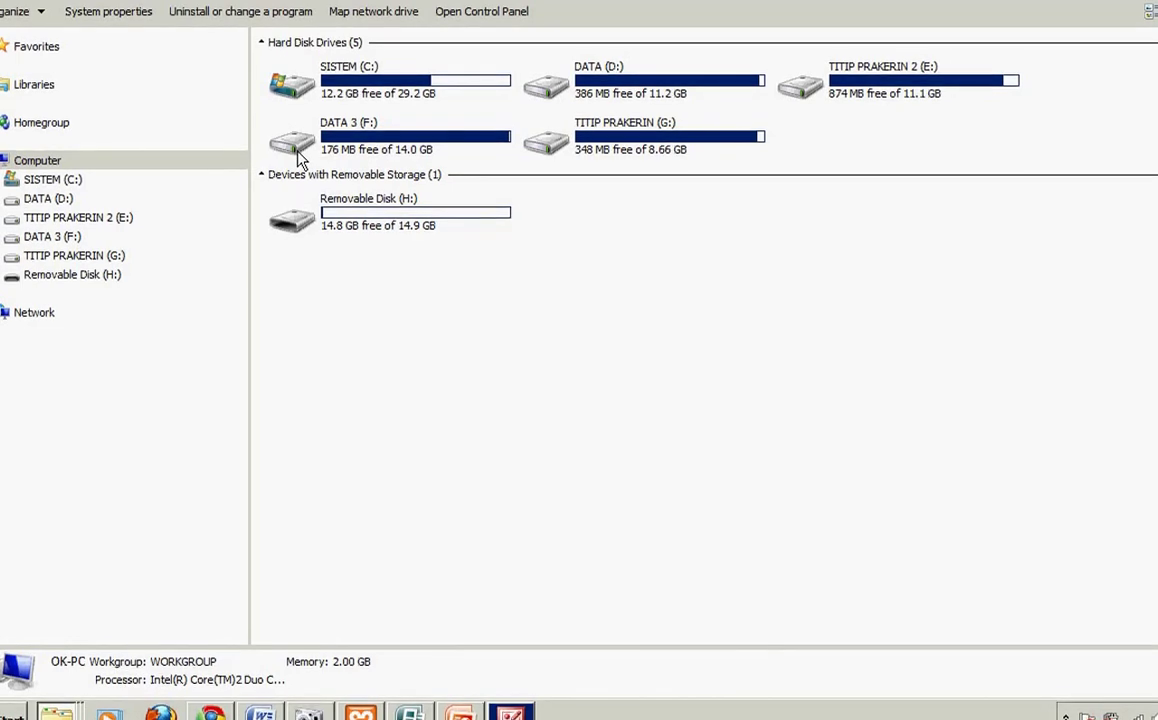
pyautogui.click(80, 240)
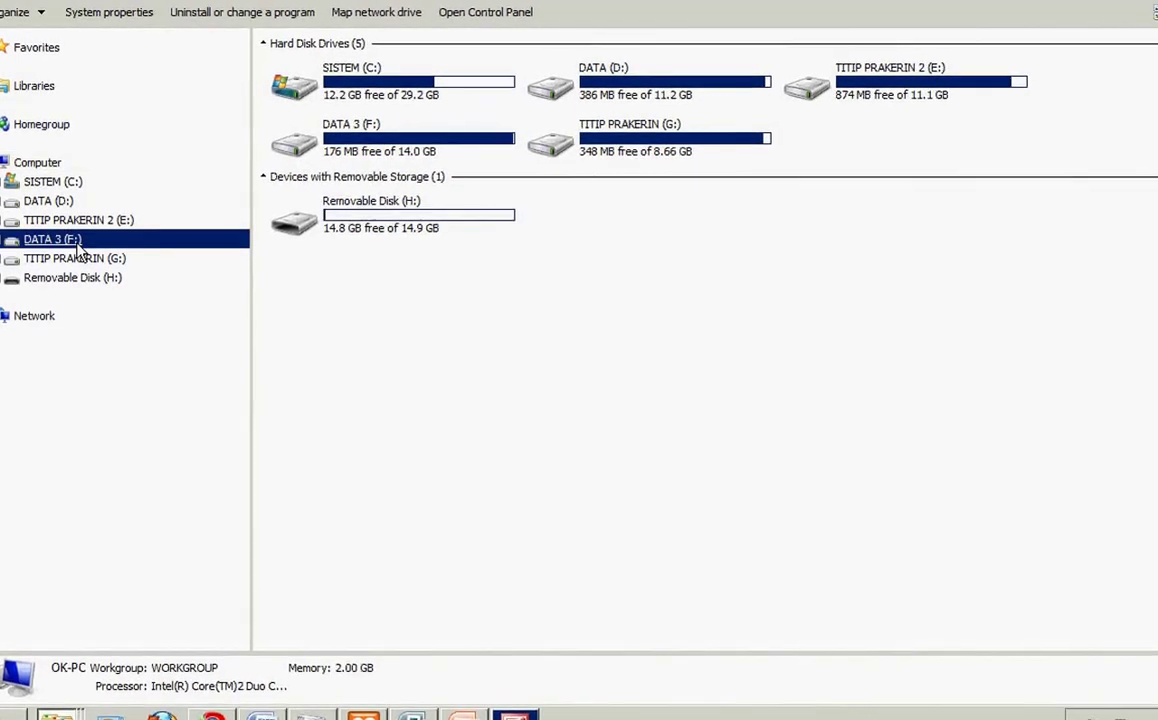
pyautogui.click(325, 237)
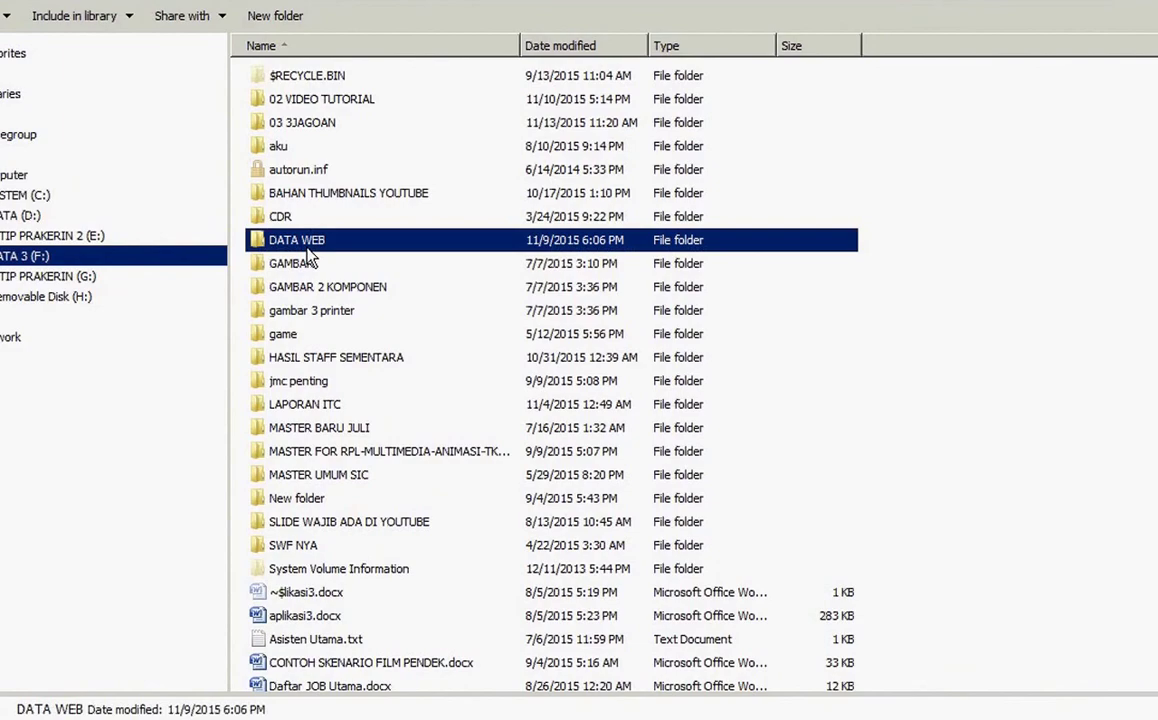
pyautogui.doubleClick(325, 237)
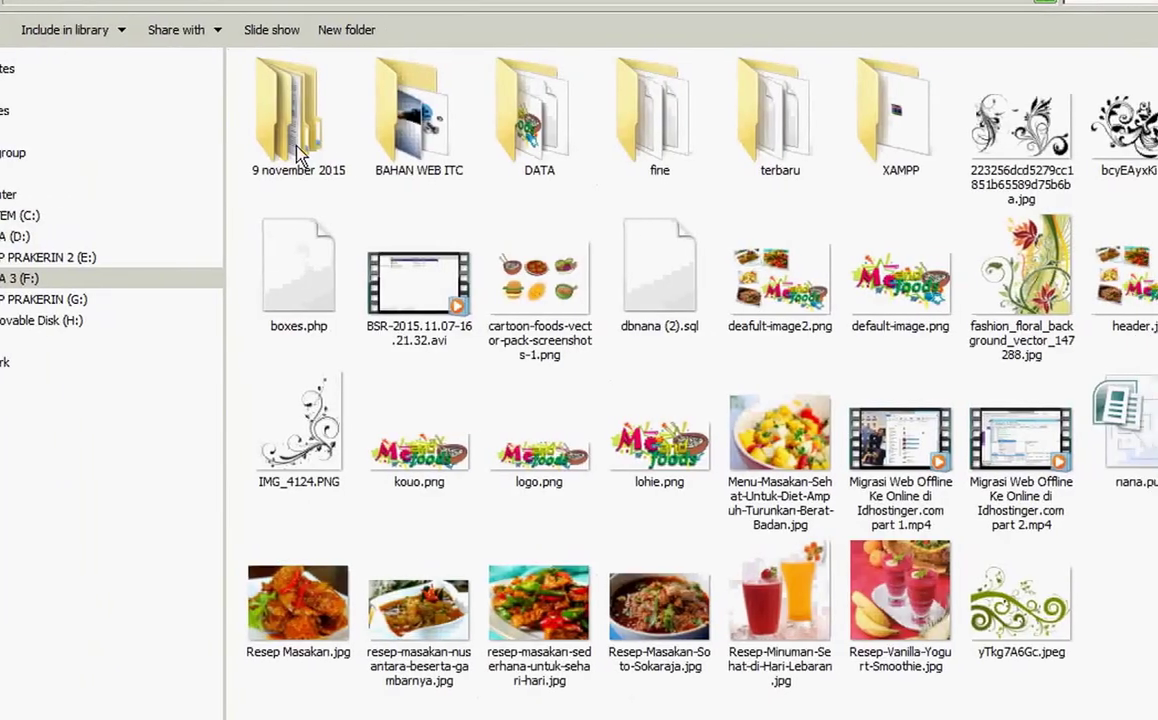
pyautogui.doubleClick(587, 105)
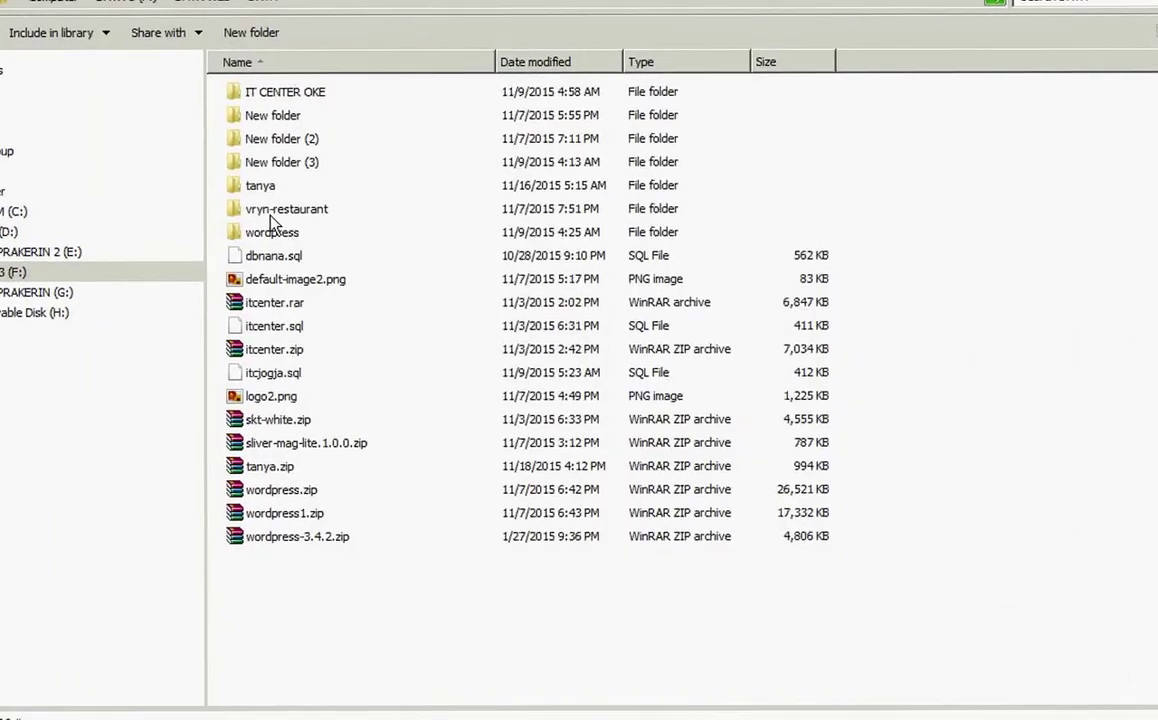
pyautogui.doubleClick(255, 187)
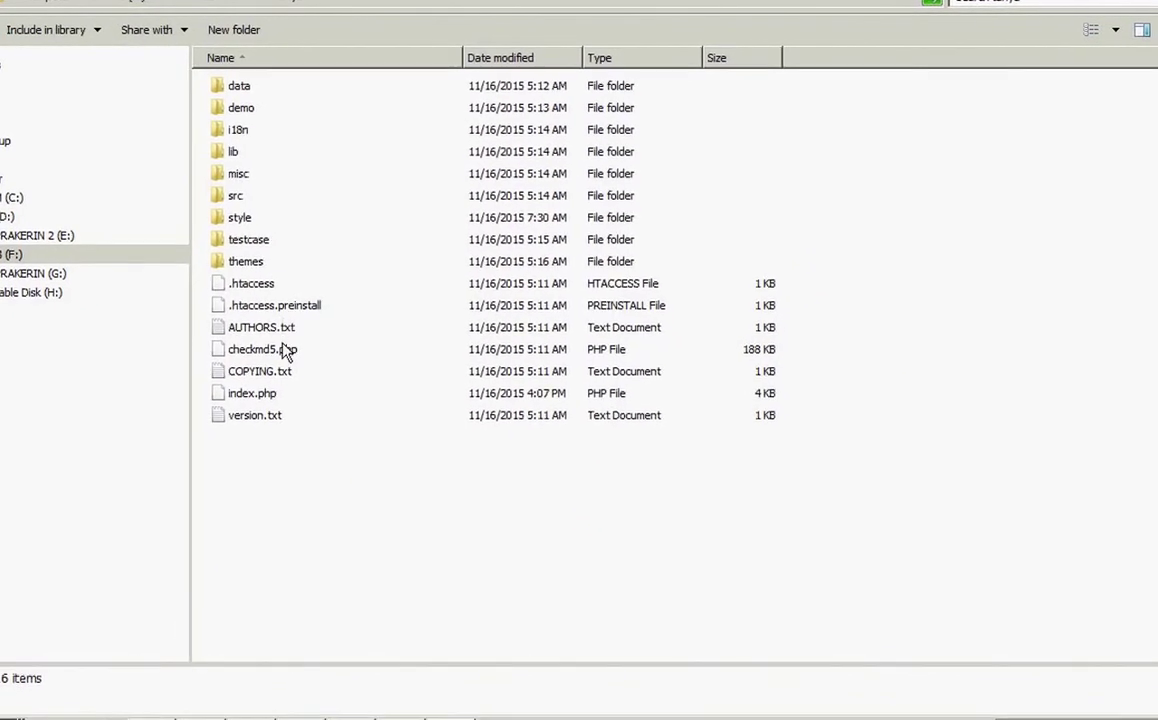
# Step: Open index.php in WordPad via the program-choice list
pyautogui.click(269, 399)
pyautogui.rightClick(268, 397)
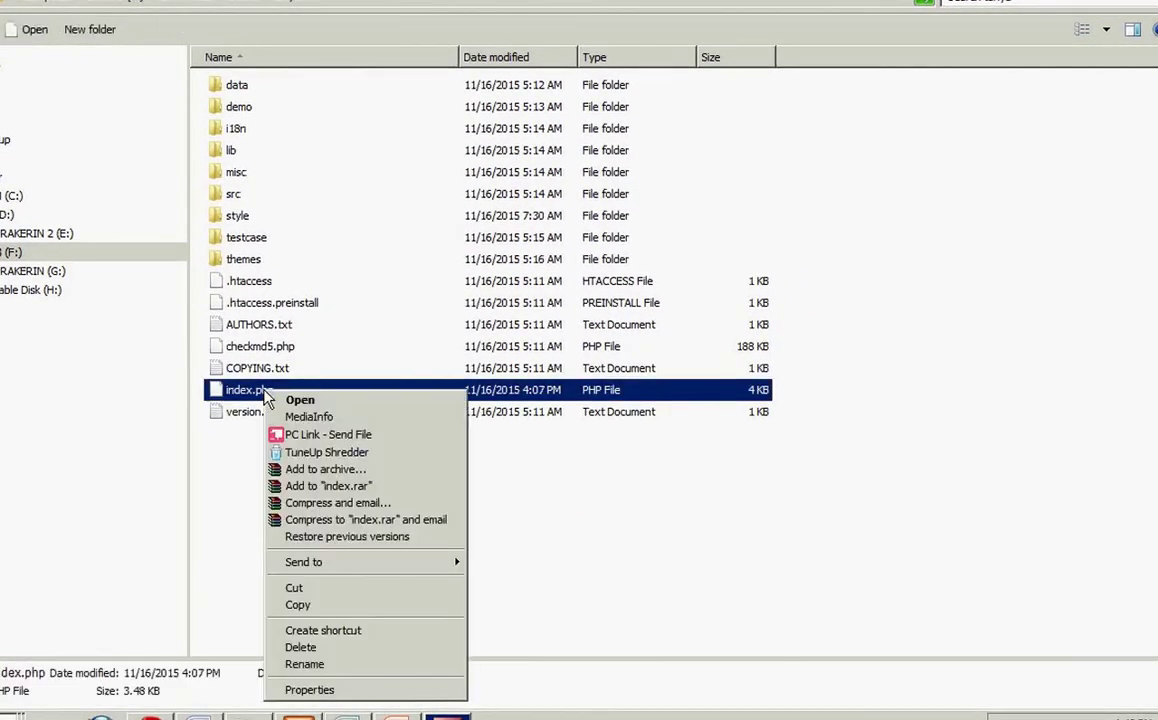
pyautogui.click(290, 402)
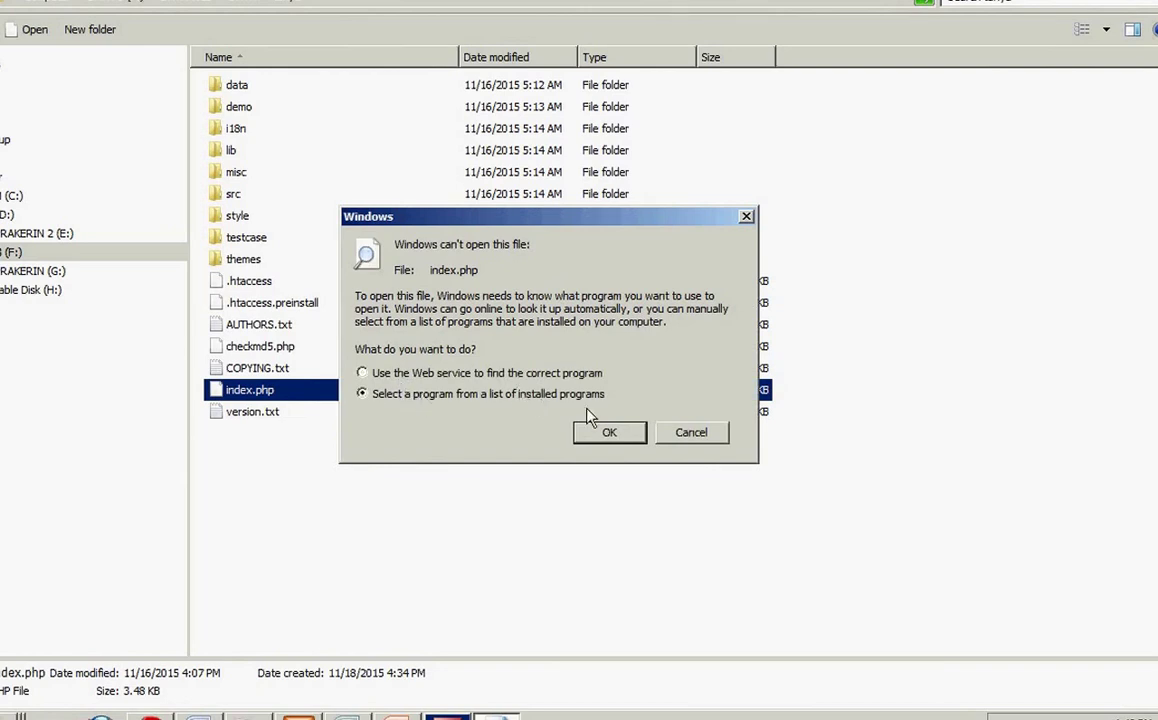
pyautogui.click(609, 432)
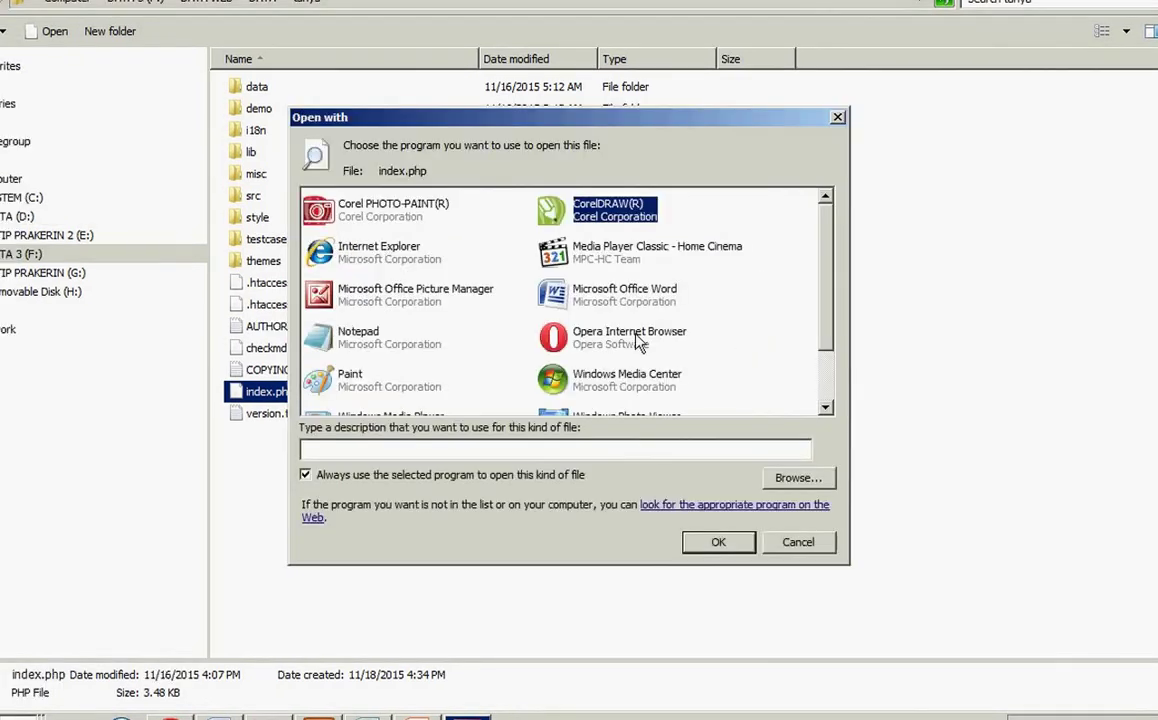
pyautogui.scroll(-2, 700, 380)
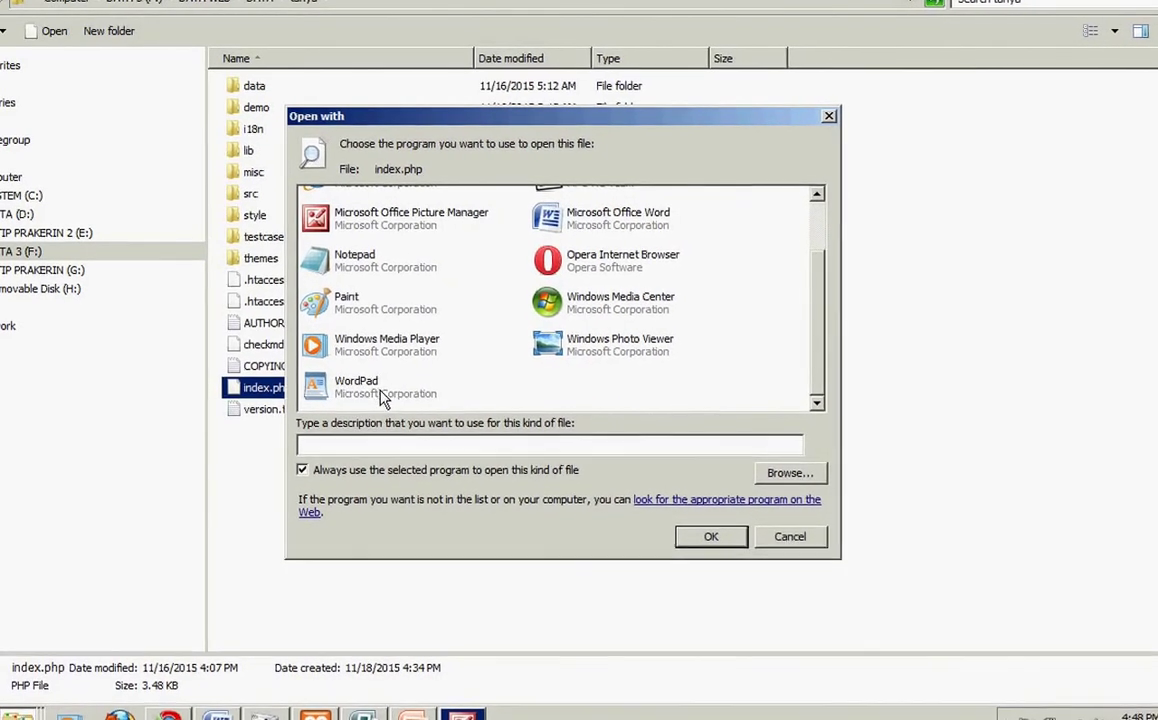
pyautogui.doubleClick(383, 395)
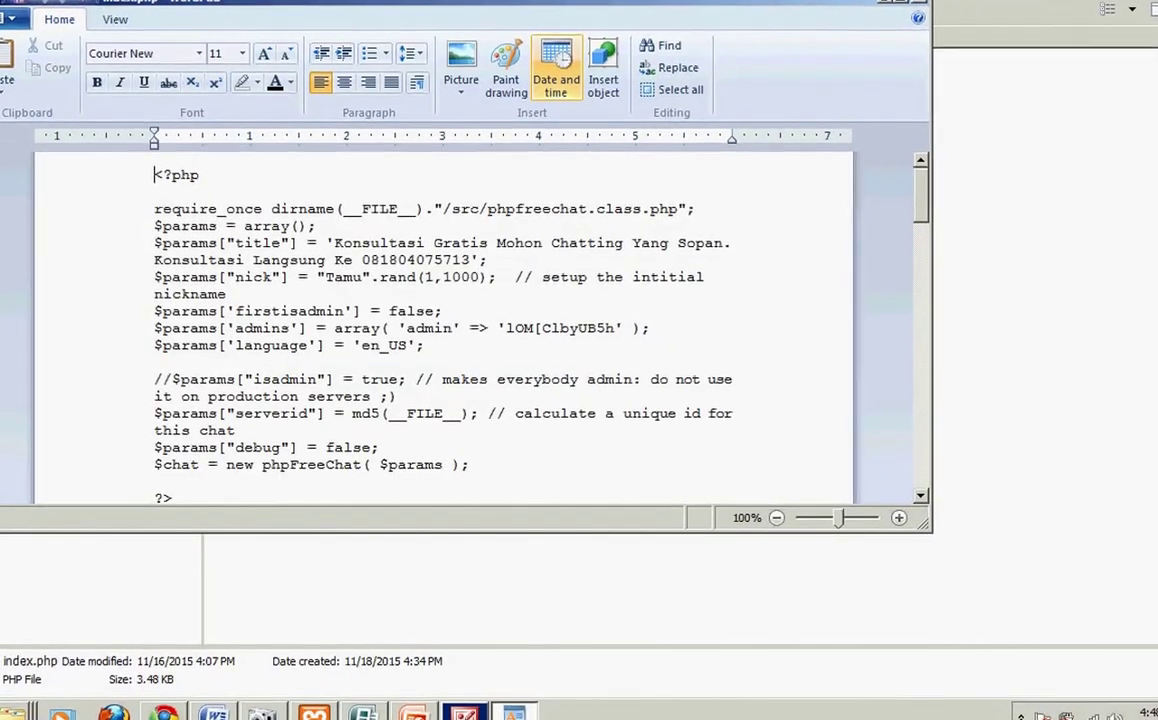
# Step: Maximize WordPad and read index.php from the params to the closing html tag and back
pyautogui.press('super+Up')
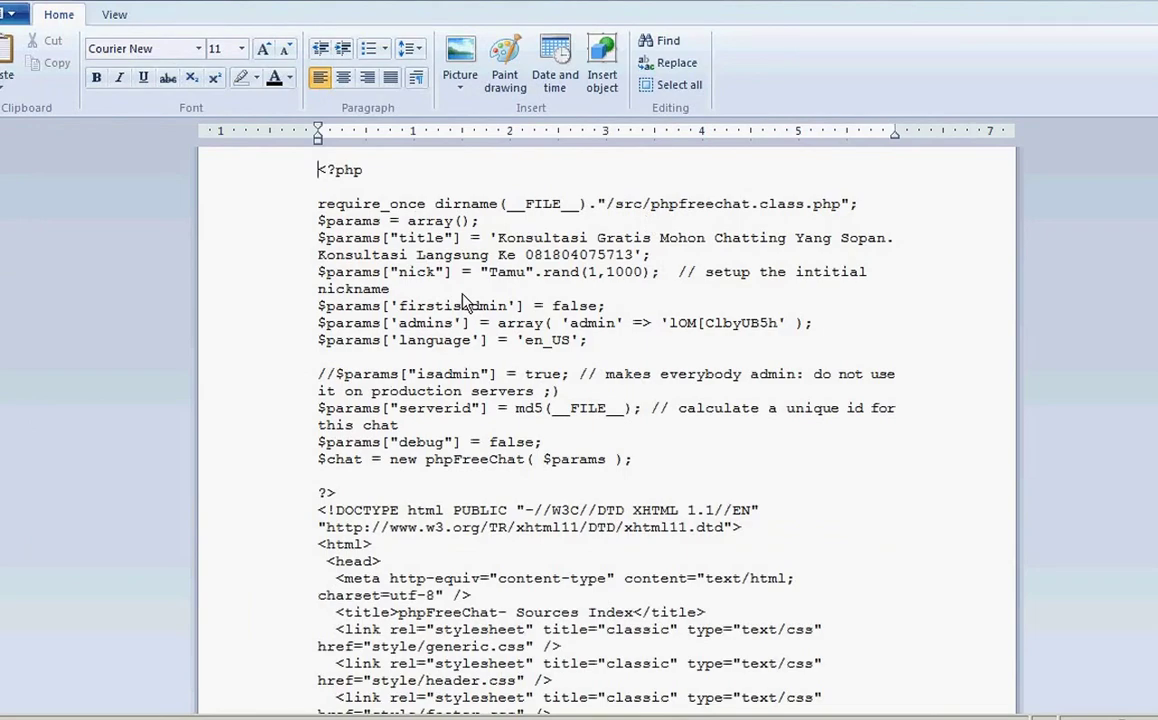
pyautogui.press('Down')
pyautogui.press('Down')
pyautogui.press('Down')
pyautogui.press('Down')
pyautogui.press('Down')
pyautogui.press('Down')
pyautogui.press('Down')
pyautogui.press('Down')
pyautogui.press('Down')
pyautogui.press('Down')
pyautogui.press('Down')
pyautogui.press('Down')
pyautogui.press('Down')
pyautogui.press('Down')
pyautogui.press('Down')
pyautogui.press('Down')
pyautogui.press('Down')
pyautogui.press('Down')
pyautogui.press('Down')
pyautogui.press('Down')
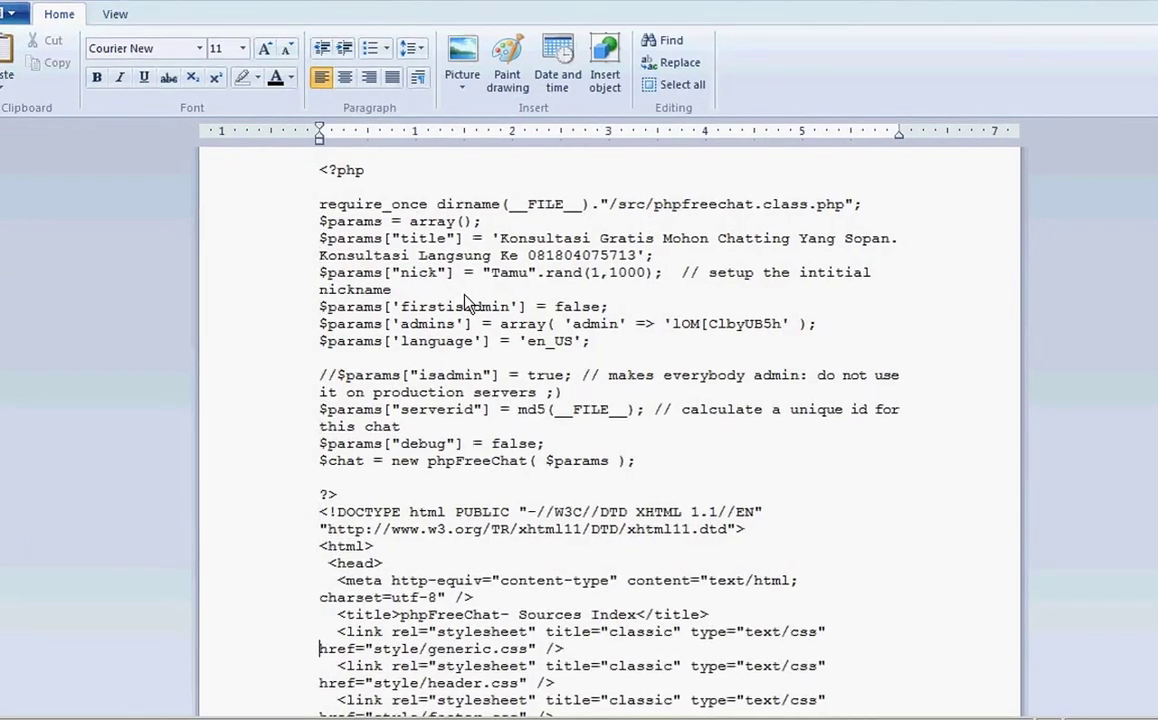
pyautogui.press('Down')
pyautogui.press('Down')
pyautogui.press('Down')
pyautogui.press('Down')
pyautogui.press('Down')
pyautogui.press('Down')
pyautogui.press('Down')
pyautogui.press('Down')
pyautogui.press('Down')
pyautogui.press('Down')
pyautogui.press('Down')
pyautogui.press('Down')
pyautogui.press('Down')
pyautogui.press('Down')
pyautogui.press('Down')
pyautogui.press('Down')
pyautogui.press('Down')
pyautogui.press('Down')
pyautogui.press('Down')
pyautogui.press('Down')
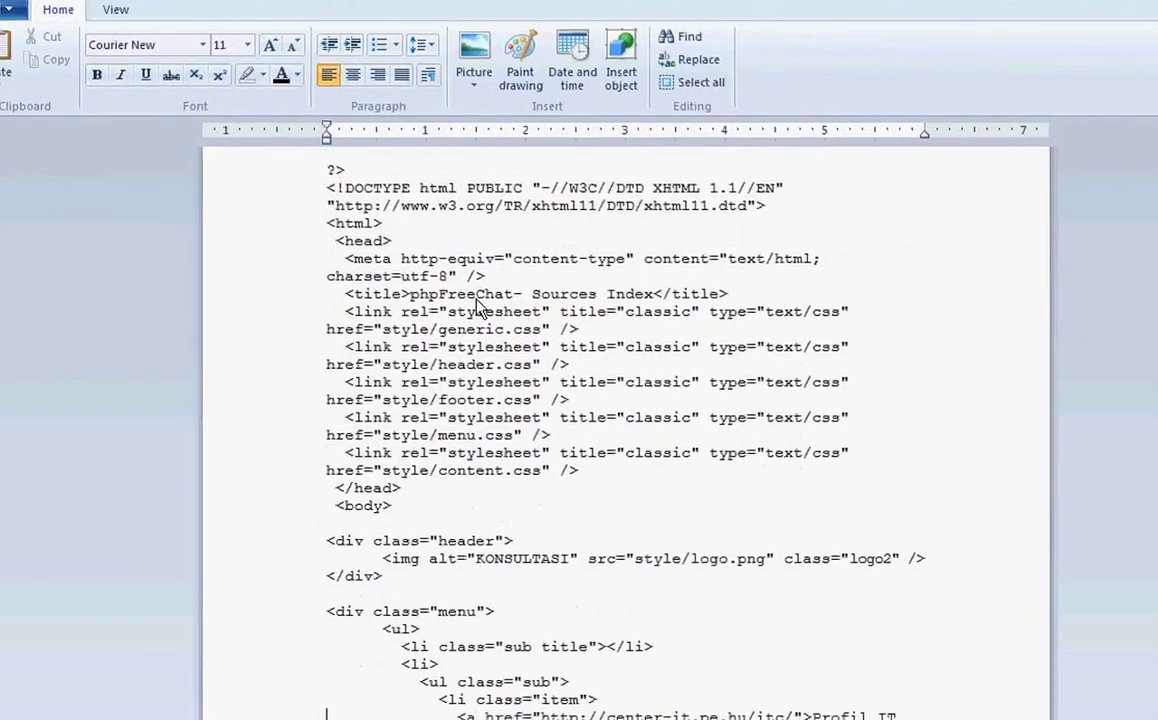
pyautogui.press('Down')
pyautogui.press('Down')
pyautogui.press('Down')
pyautogui.press('Down')
pyautogui.press('Down')
pyautogui.press('Down')
pyautogui.press('Down')
pyautogui.press('Down')
pyautogui.press('Down')
pyautogui.press('Down')
pyautogui.press('Down')
pyautogui.press('Down')
pyautogui.press('Down')
pyautogui.press('Down')
pyautogui.press('Down')
pyautogui.press('Down')
pyautogui.press('Down')
pyautogui.press('Down')
pyautogui.press('Down')
pyautogui.press('Down')
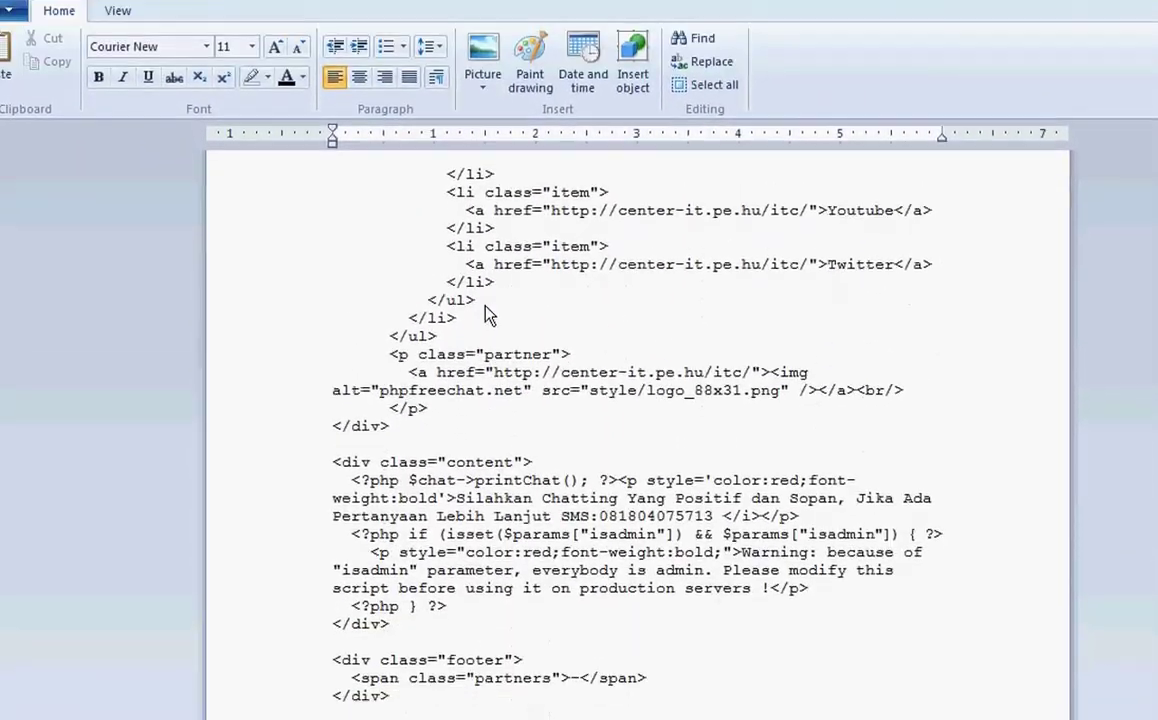
pyautogui.press('Down')
pyautogui.press('Up')
pyautogui.press('Up')
pyautogui.press('Up')
pyautogui.press('Up')
pyautogui.press('Up')
pyautogui.press('Up')
pyautogui.press('Up')
pyautogui.press('Up')
pyautogui.press('Up')
pyautogui.press('Up')
pyautogui.press('Up')
pyautogui.press('Up')
pyautogui.press('Up')
pyautogui.press('Up')
pyautogui.press('Up')
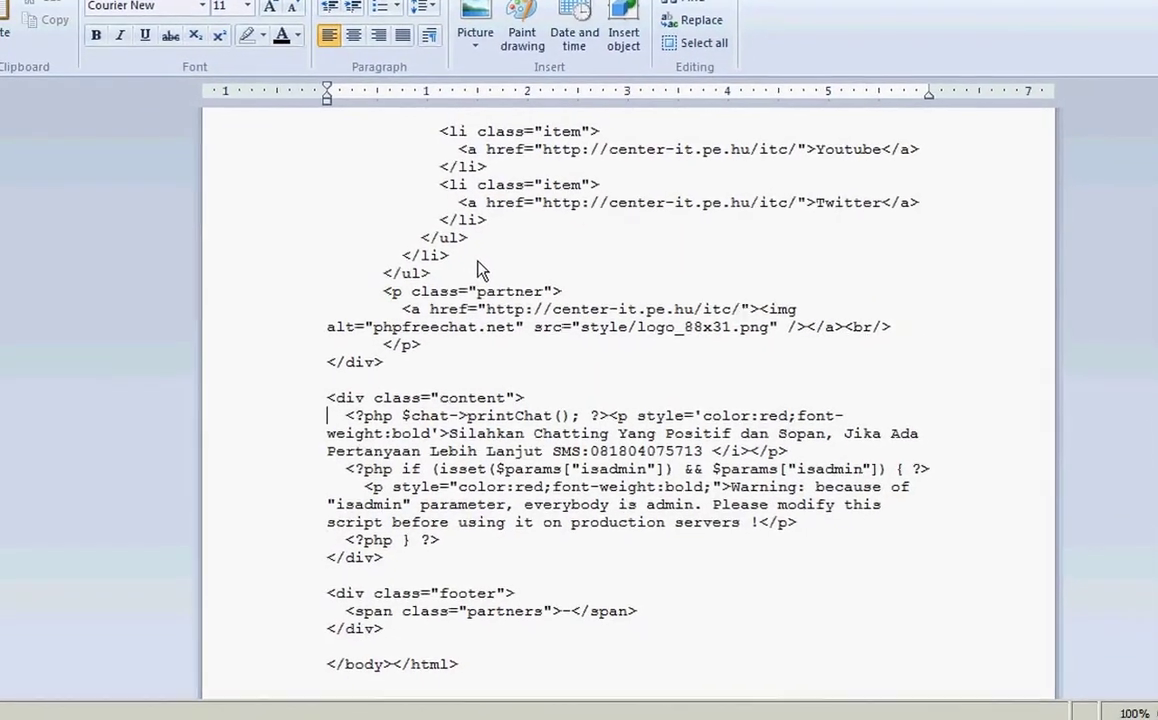
pyautogui.press('Up')
pyautogui.press('Up')
pyautogui.press('Up')
pyautogui.press('Up')
pyautogui.press('Up')
pyautogui.press('Up')
pyautogui.press('Up')
pyautogui.press('Up')
pyautogui.press('Up')
pyautogui.press('Up')
pyautogui.press('Up')
pyautogui.press('Up')
pyautogui.press('Up')
pyautogui.press('Up')
pyautogui.press('Up')
pyautogui.press('Up')
pyautogui.press('Up')
pyautogui.press('Up')
pyautogui.press('Up')
pyautogui.press('Up')
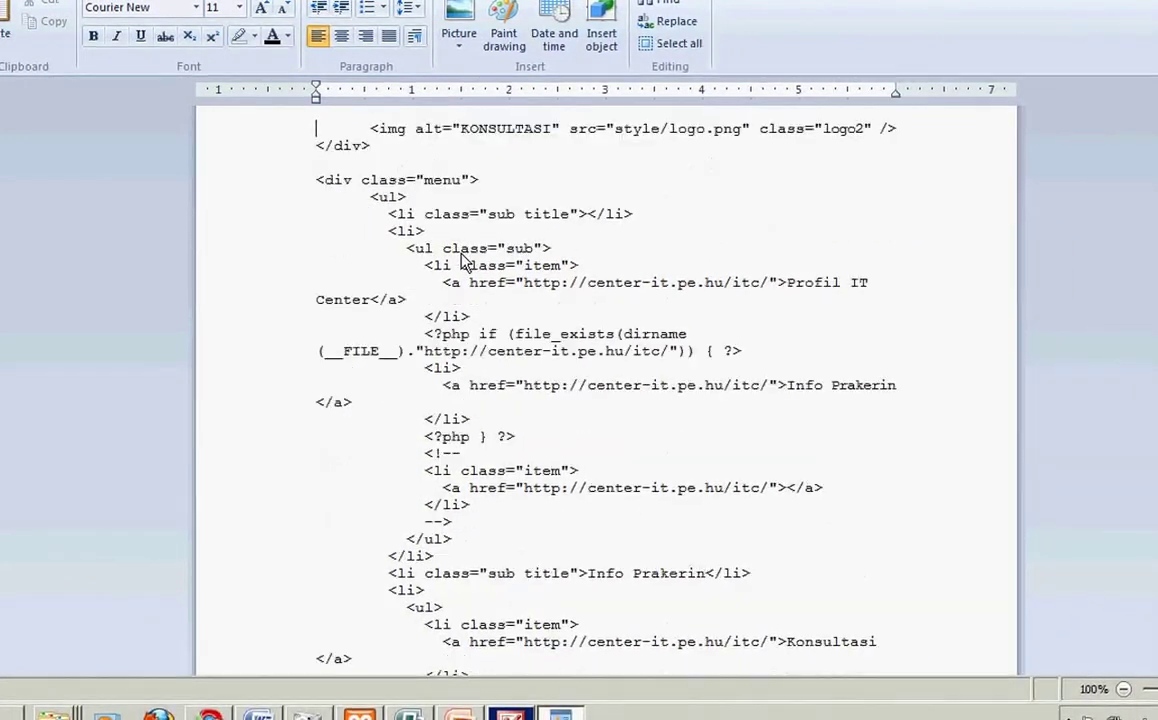
pyautogui.press('Up')
pyautogui.press('Up')
pyautogui.press('Up')
pyautogui.press('Up')
pyautogui.press('Up')
pyautogui.press('Up')
pyautogui.press('Up')
pyautogui.press('Up')
pyautogui.press('Up')
pyautogui.press('Up')
pyautogui.press('Up')
pyautogui.press('Up')
pyautogui.press('Up')
pyautogui.press('Up')
pyautogui.press('Up')
pyautogui.press('Up')
pyautogui.press('Up')
pyautogui.press('Up')
pyautogui.press('Up')
pyautogui.press('Up')
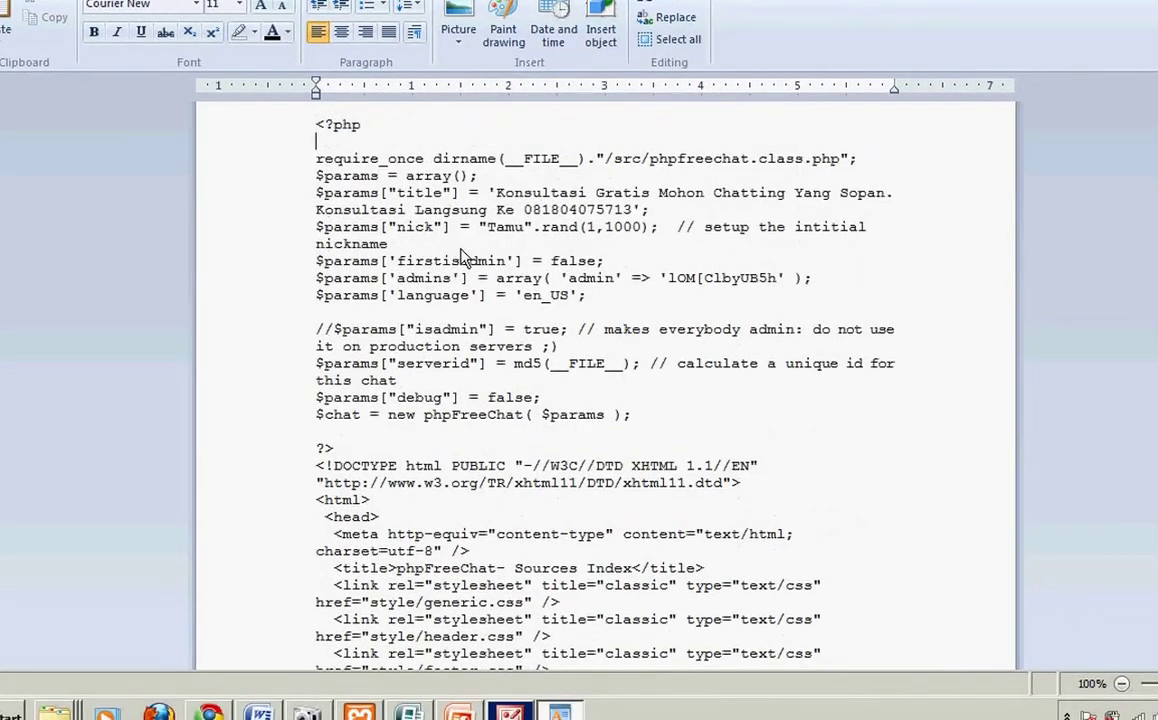
pyautogui.press('Down')
pyautogui.press('Down')
pyautogui.press('Down')
pyautogui.press('Down')
pyautogui.press('Down')
pyautogui.press('Down')
pyautogui.press('Down')
pyautogui.press('Down')
pyautogui.press('Down')
pyautogui.press('Down')
pyautogui.press('Down')
pyautogui.press('Down')
pyautogui.press('Down')
pyautogui.press('Down')
pyautogui.press('Down')
pyautogui.press('Down')
pyautogui.press('Down')
pyautogui.press('Down')
pyautogui.press('Down')
pyautogui.press('Down')
pyautogui.press('Down')
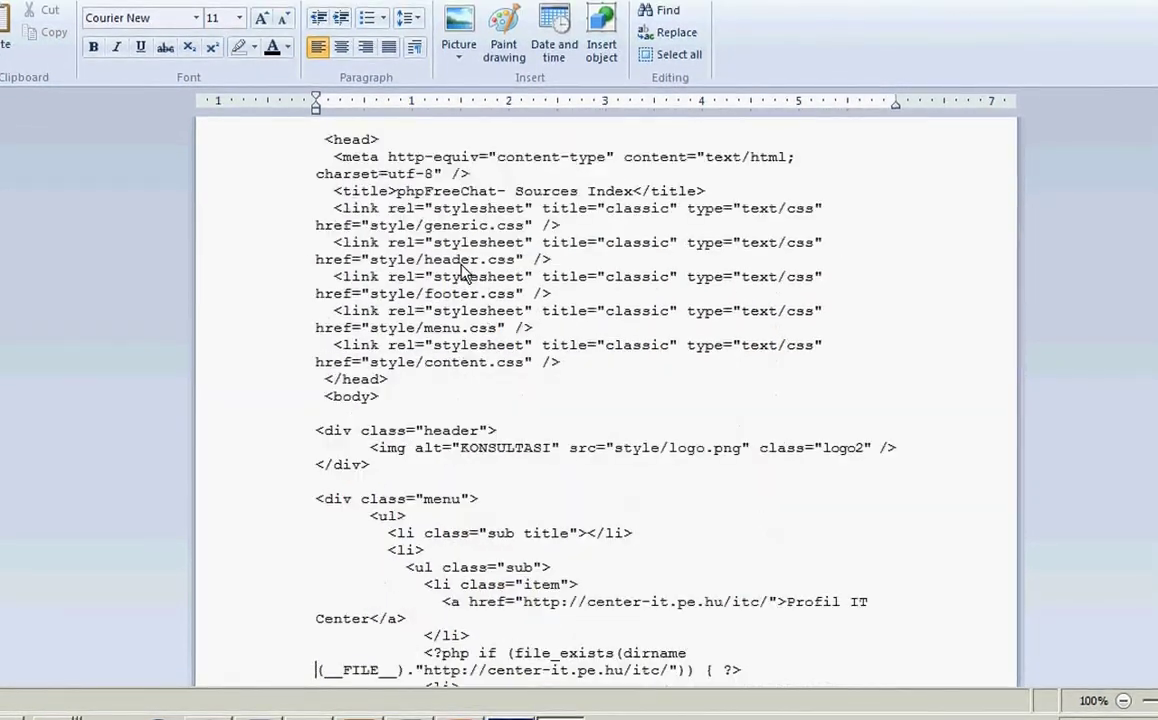
pyautogui.press('Down')
pyautogui.press('Down')
pyautogui.press('Down')
pyautogui.press('Down')
pyautogui.press('Down')
pyautogui.press('Down')
pyautogui.press('Down')
pyautogui.press('Down')
pyautogui.press('Down')
pyautogui.press('Down')
pyautogui.press('Down')
pyautogui.press('Down')
pyautogui.press('Down')
pyautogui.press('Down')
pyautogui.press('Down')
pyautogui.press('Down')
pyautogui.press('Down')
pyautogui.press('Down')
pyautogui.press('Down')
pyautogui.press('Down')
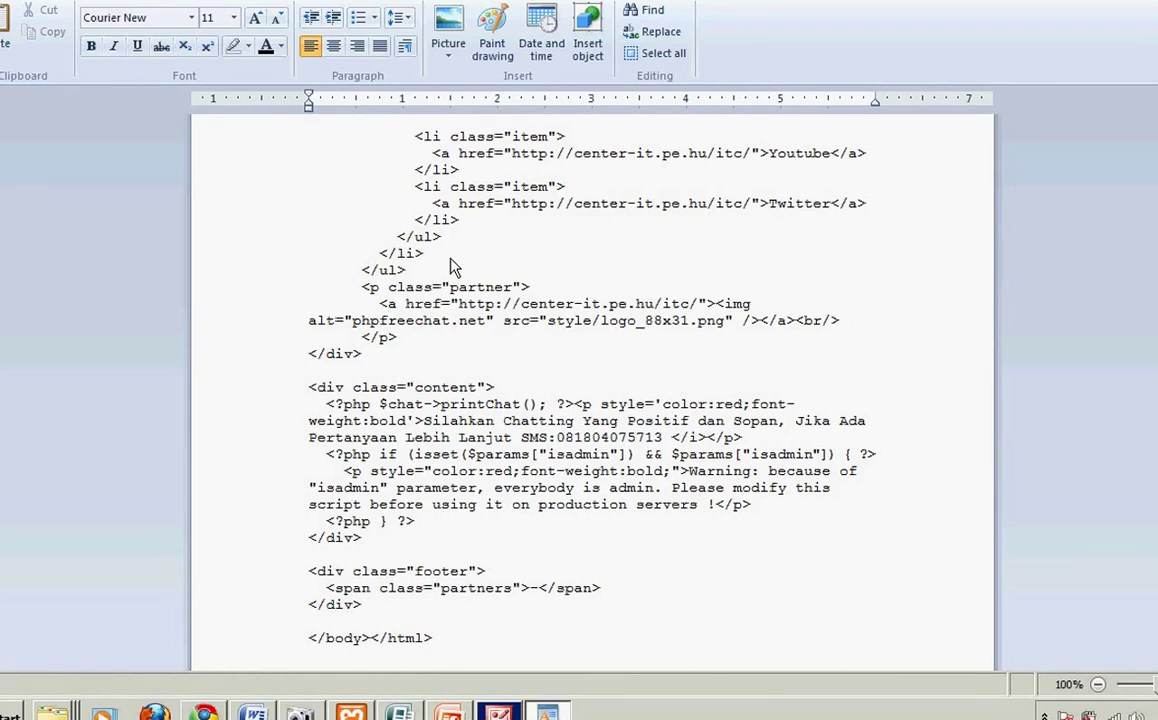
pyautogui.press('Up')
pyautogui.press('Up')
pyautogui.press('Up')
pyautogui.press('Up')
pyautogui.press('Up')
pyautogui.press('Up')
pyautogui.press('Up')
pyautogui.press('Up')
pyautogui.press('Up')
pyautogui.press('Up')
pyautogui.press('Up')
pyautogui.press('Up')
pyautogui.press('Up')
pyautogui.press('Up')
pyautogui.press('Up')
pyautogui.press('Up')
pyautogui.press('Up')
pyautogui.press('Up')
pyautogui.press('Up')
pyautogui.press('Up')
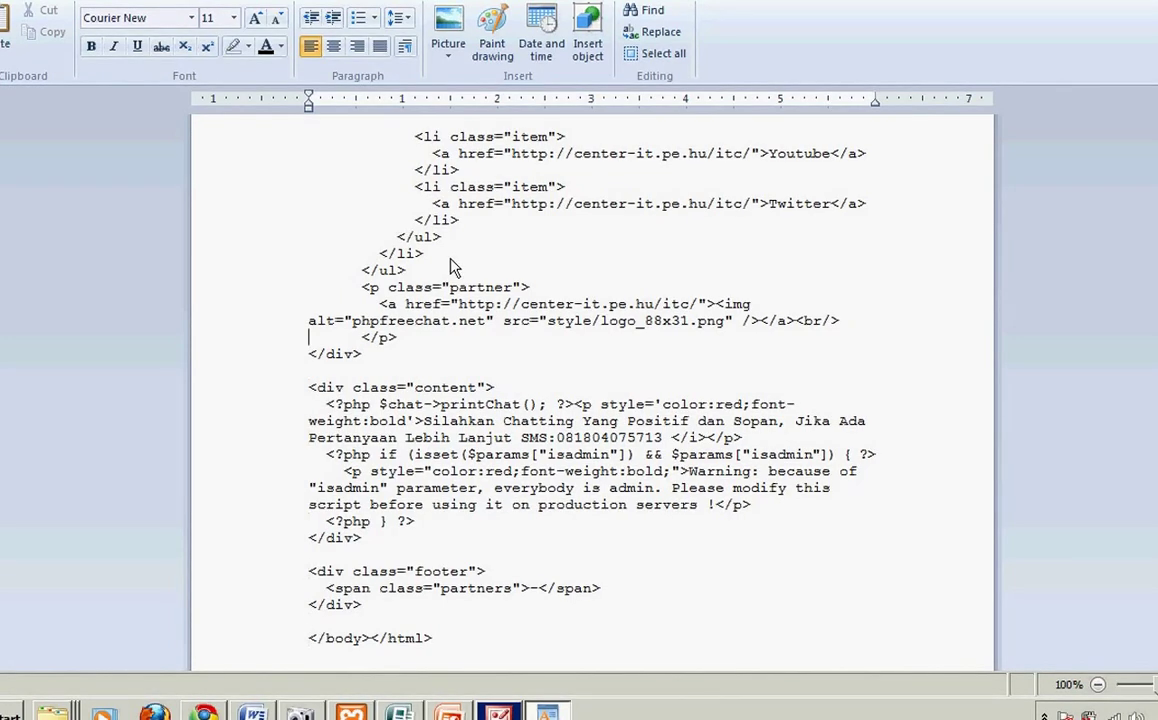
pyautogui.press('Up')
pyautogui.press('Up')
pyautogui.press('Up')
pyautogui.press('Up')
pyautogui.press('Up')
pyautogui.press('Up')
pyautogui.press('Up')
pyautogui.press('Up')
pyautogui.press('Up')
pyautogui.press('Up')
pyautogui.press('Up')
pyautogui.press('Up')
pyautogui.press('Up')
pyautogui.press('Up')
pyautogui.press('Up')
pyautogui.press('Up')
pyautogui.press('Up')
pyautogui.press('Up')
pyautogui.press('Up')
pyautogui.press('Up')
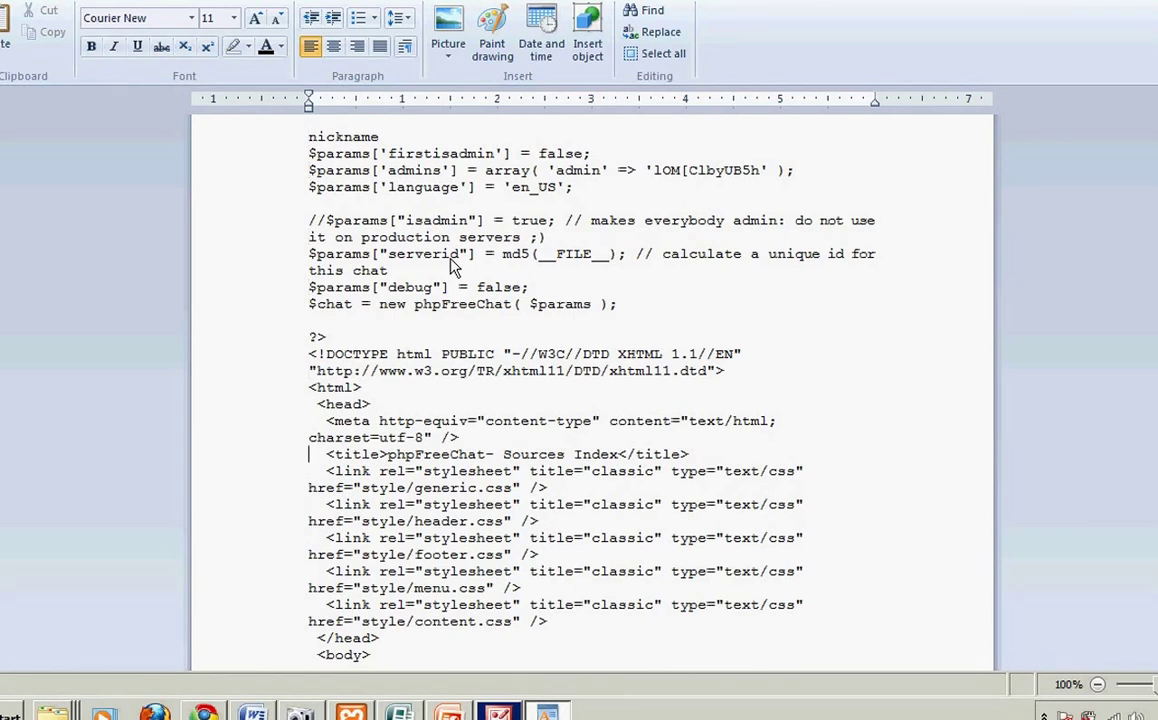
pyautogui.press('Up')
pyautogui.press('Up')
pyautogui.press('Up')
pyautogui.press('Up')
pyautogui.press('Up')
pyautogui.press('Up')
pyautogui.press('Up')
pyautogui.press('Up')
pyautogui.press('Up')
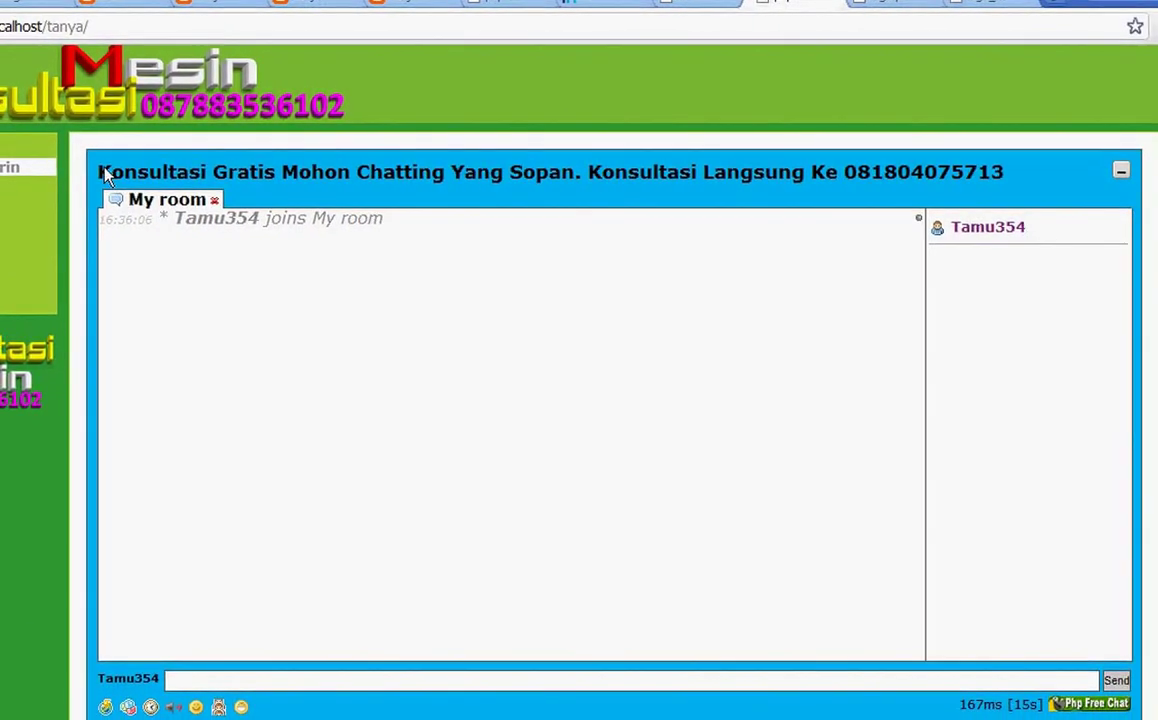
# Step: Select the chat title and room name on the Chrome page, then return to index.php in WordPad
pyautogui.moveTo(101, 172); pyautogui.dragTo(996, 190)
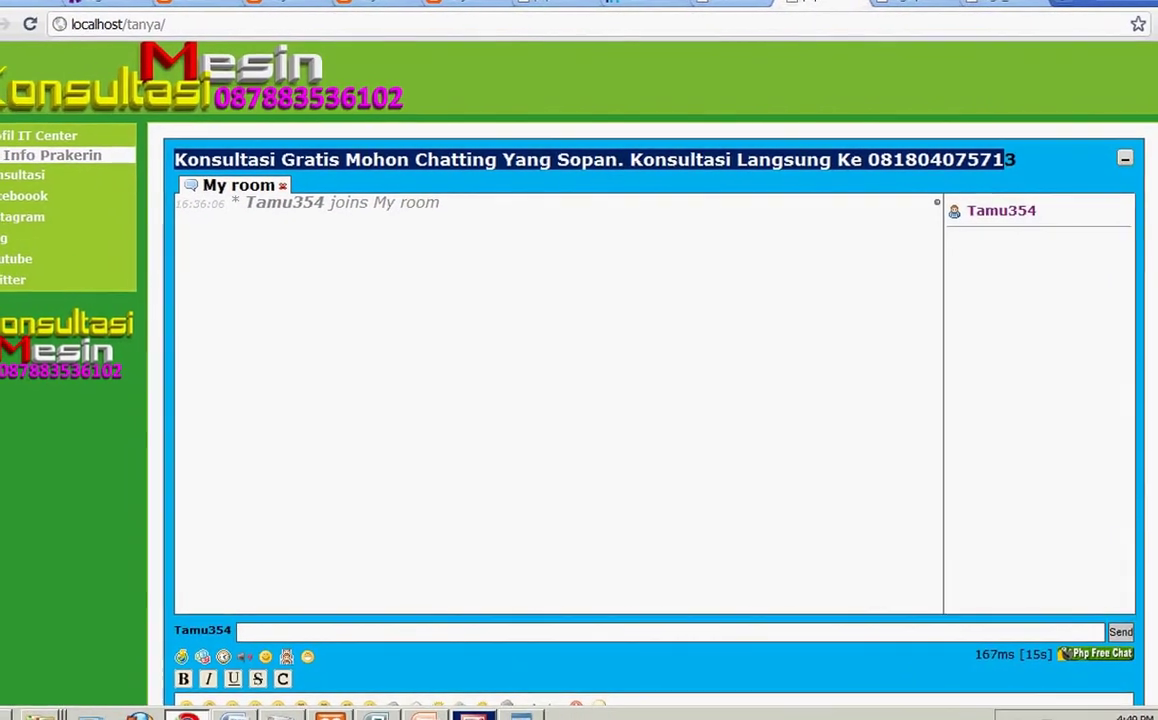
pyautogui.hotkey('alt', 'Tab')
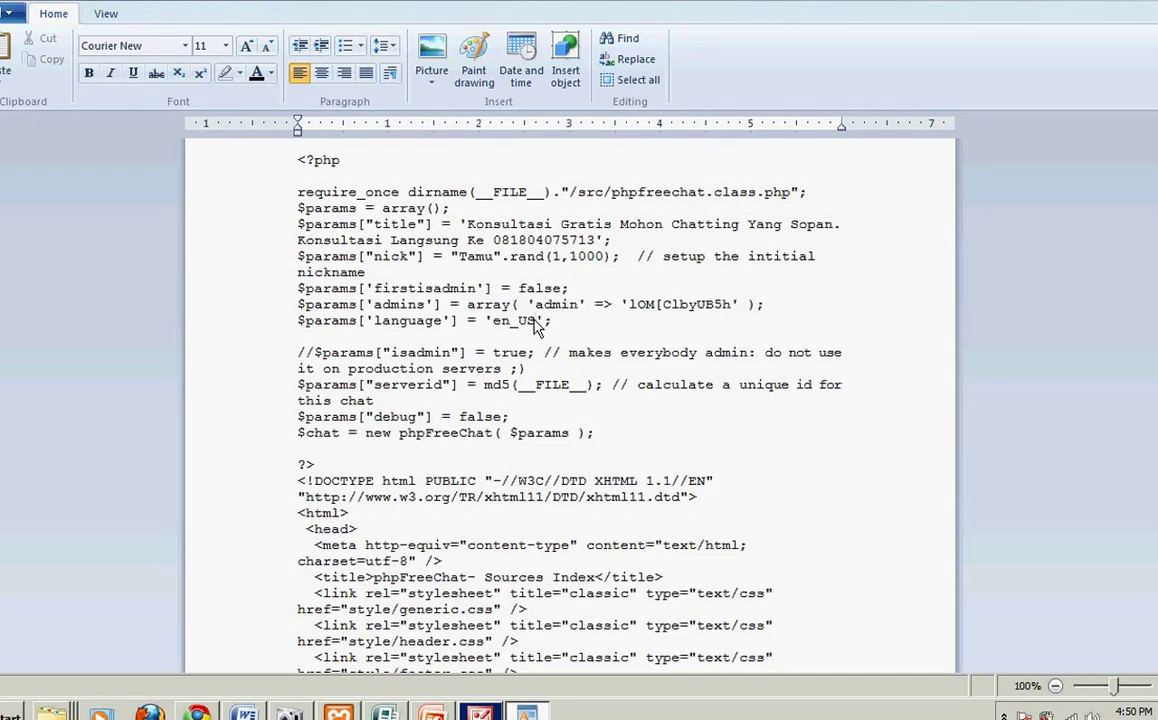
# Step: Change the header image source in index.php from style/logo.png to style/logo.jpg
pyautogui.press('Down')
pyautogui.press('Down')
pyautogui.press('Down')
pyautogui.press('Down')
pyautogui.press('Down')
pyautogui.press('Down')
pyautogui.press('Down')
pyautogui.press('Down')
pyautogui.press('Down')
pyautogui.press('Down')
pyautogui.press('Down')
pyautogui.press('Down')
pyautogui.press('Down')
pyautogui.press('End')
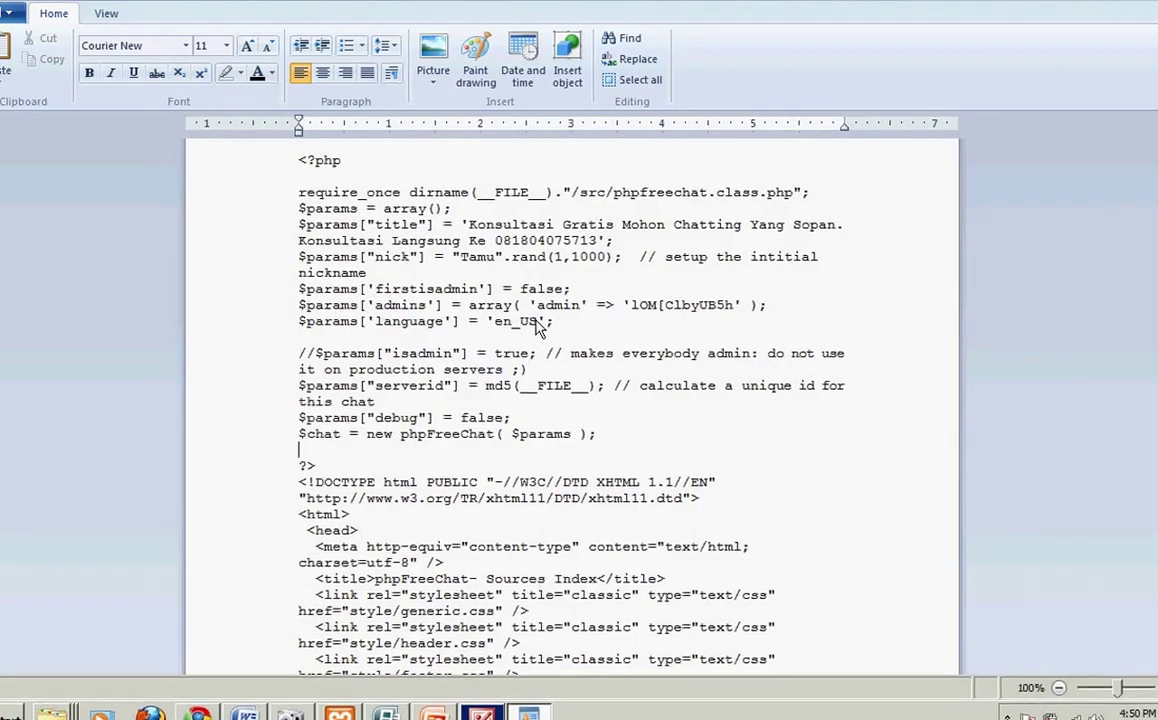
pyautogui.press('Down')
pyautogui.press('Down')
pyautogui.press('Down')
pyautogui.press('Down')
pyautogui.press('Down')
pyautogui.press('Down')
pyautogui.press('Down')
pyautogui.press('Down')
pyautogui.press('Down')
pyautogui.press('Down')
pyautogui.press('Down')
pyautogui.press('Down')
pyautogui.press('Down')
pyautogui.press('Down')
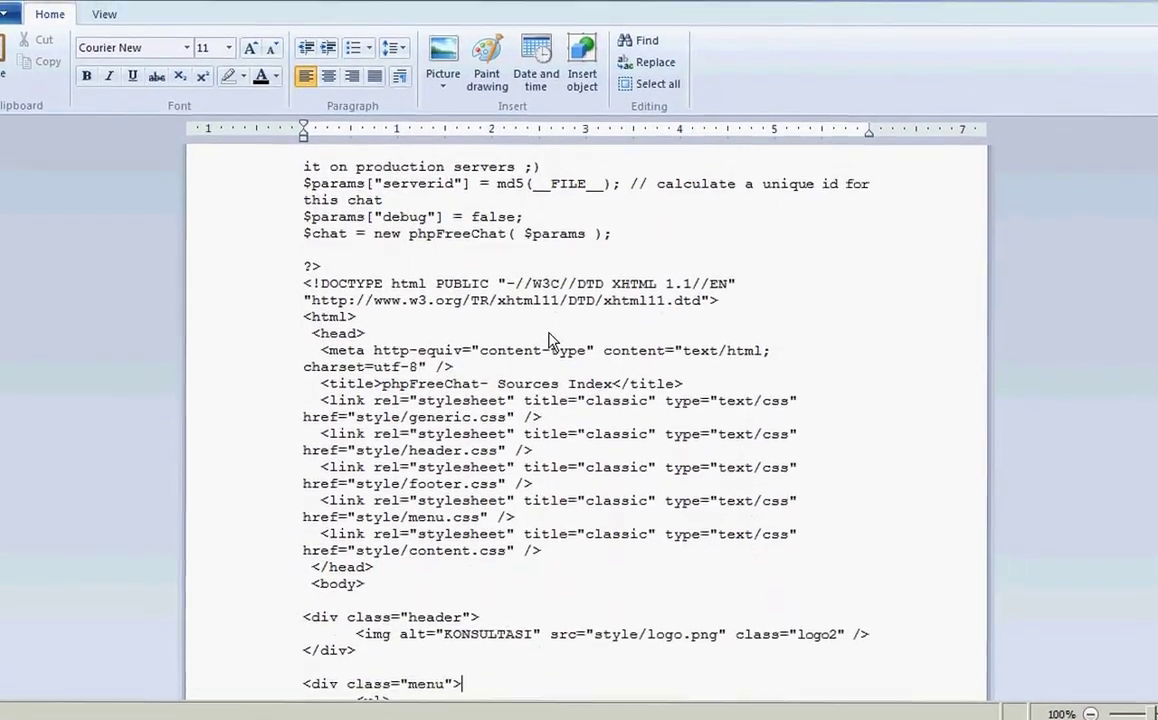
pyautogui.press('Down')
pyautogui.press('Down')
pyautogui.press('Down')
pyautogui.press('Down')
pyautogui.press('End')
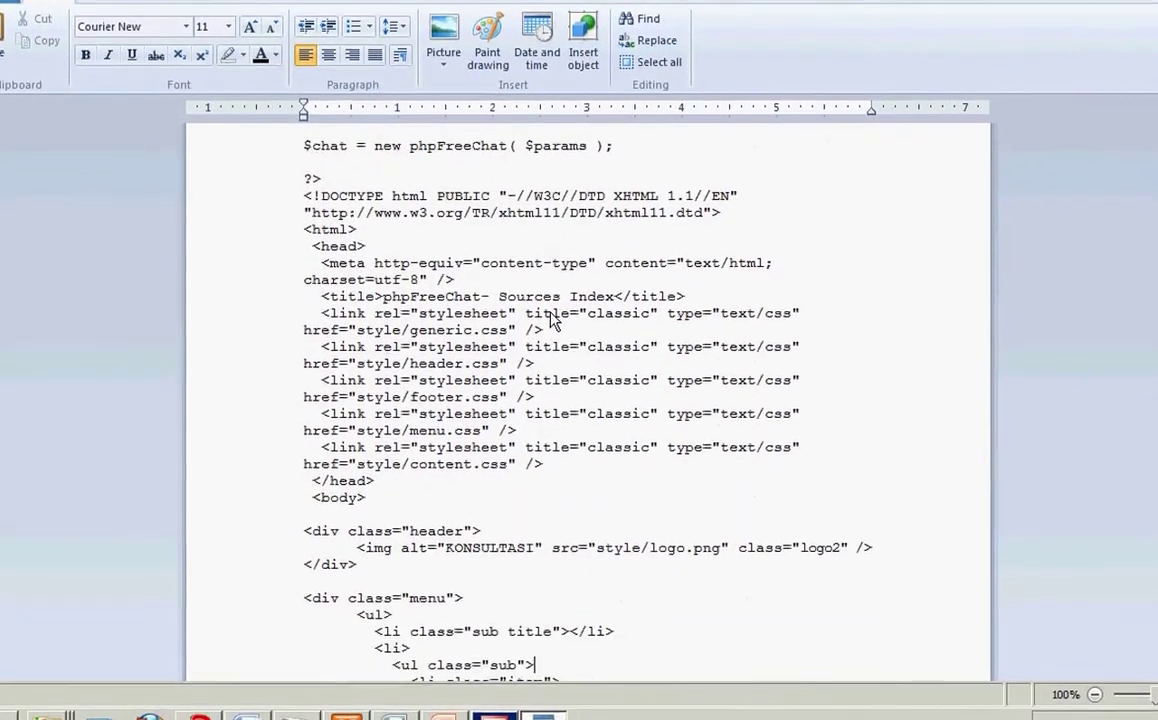
pyautogui.press('Down')
pyautogui.press('Down')
pyautogui.press('Down')
pyautogui.press('Down')
pyautogui.press('Down')
pyautogui.press('Down')
pyautogui.press('Down')
pyautogui.press('Down')
pyautogui.press('Down')
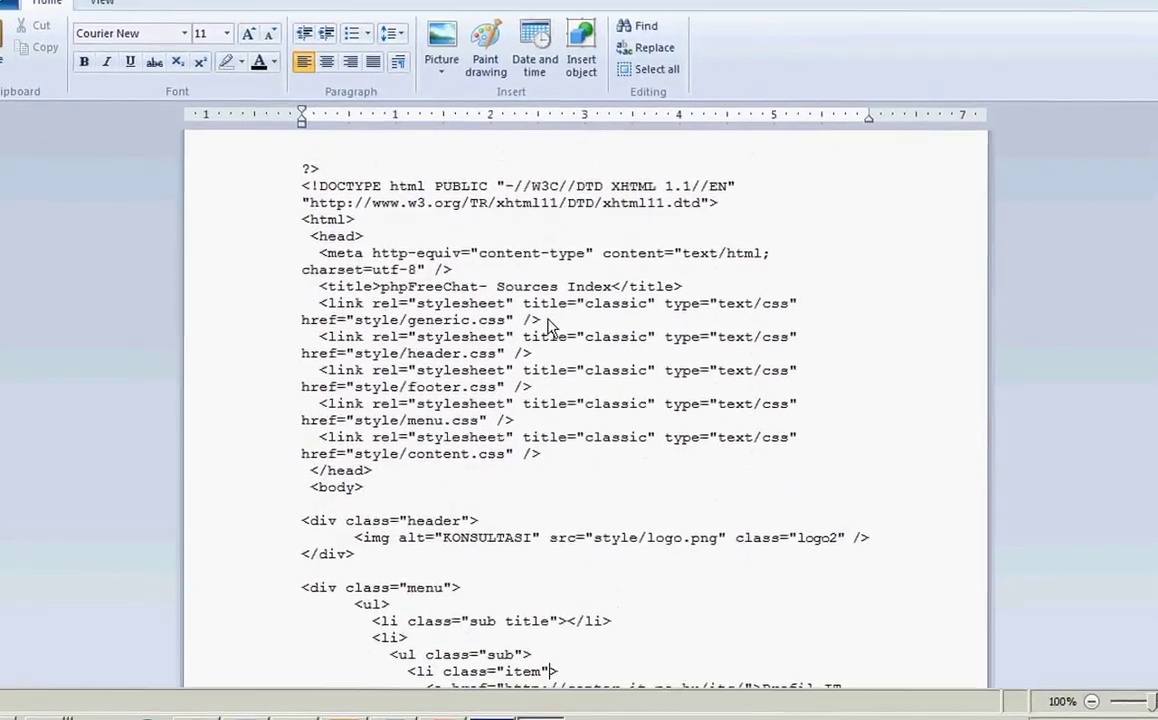
pyautogui.press('Down')
pyautogui.press('Down')
pyautogui.press('Down')
pyautogui.press('Down')
pyautogui.press('Down')
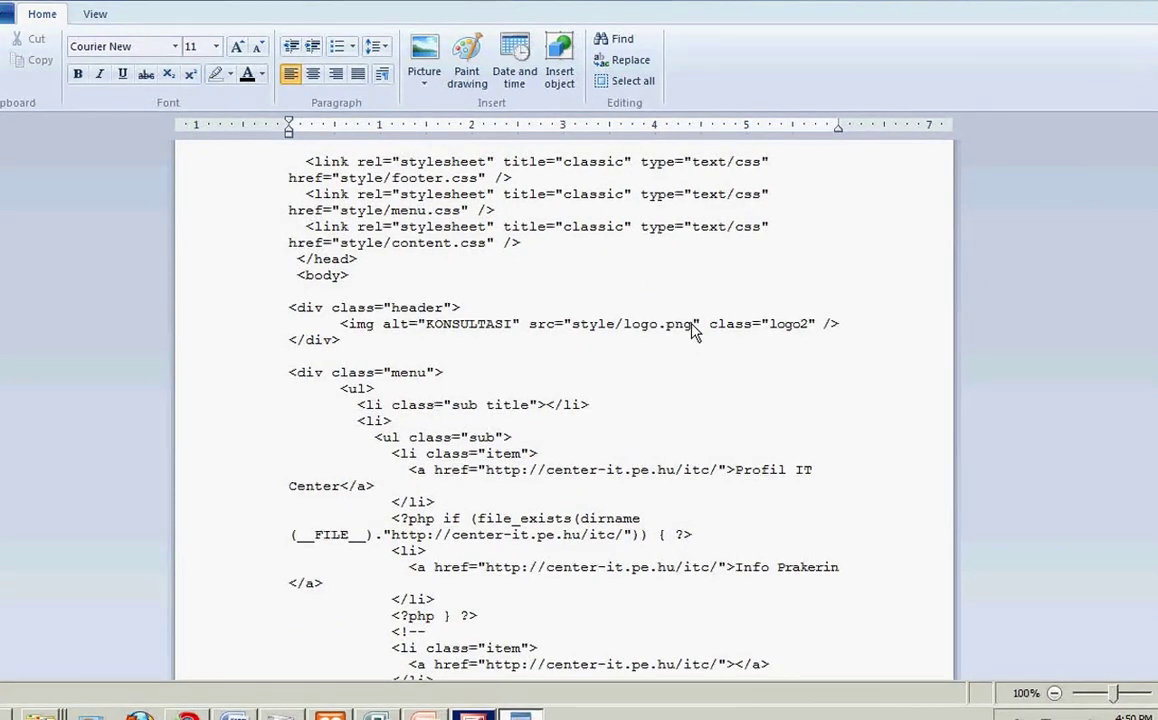
pyautogui.press('BackSpace')
pyautogui.press('BackSpace')
pyautogui.press('BackSpace')
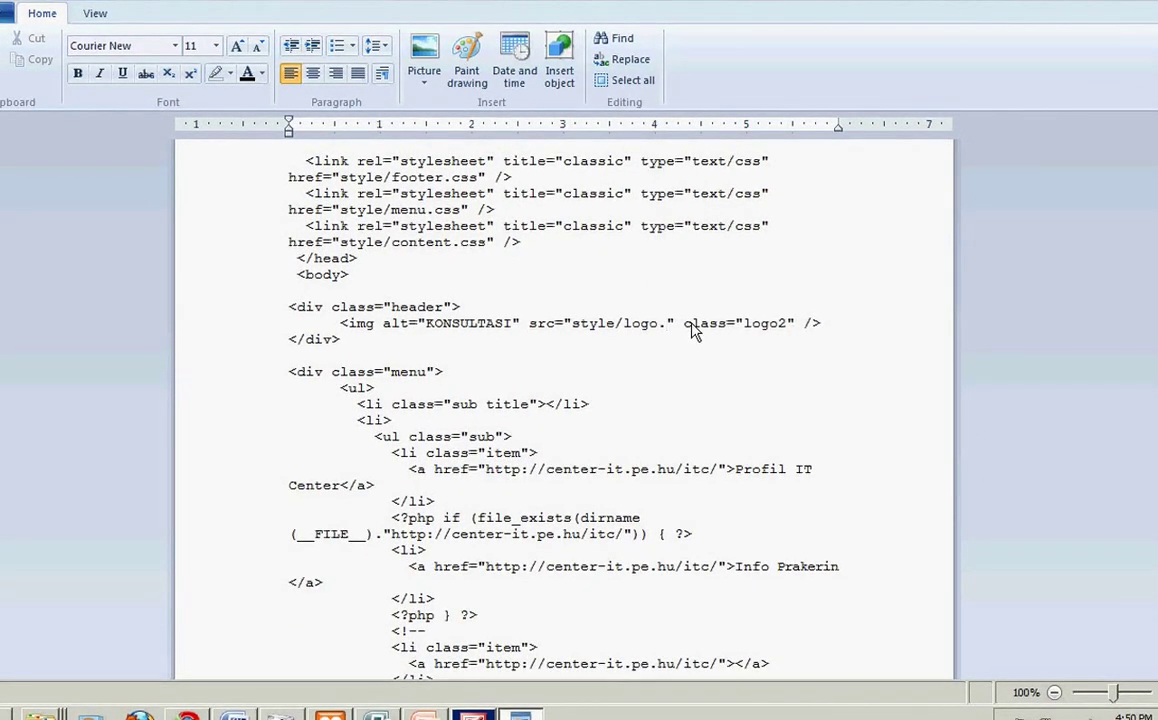
pyautogui.write('jpg')
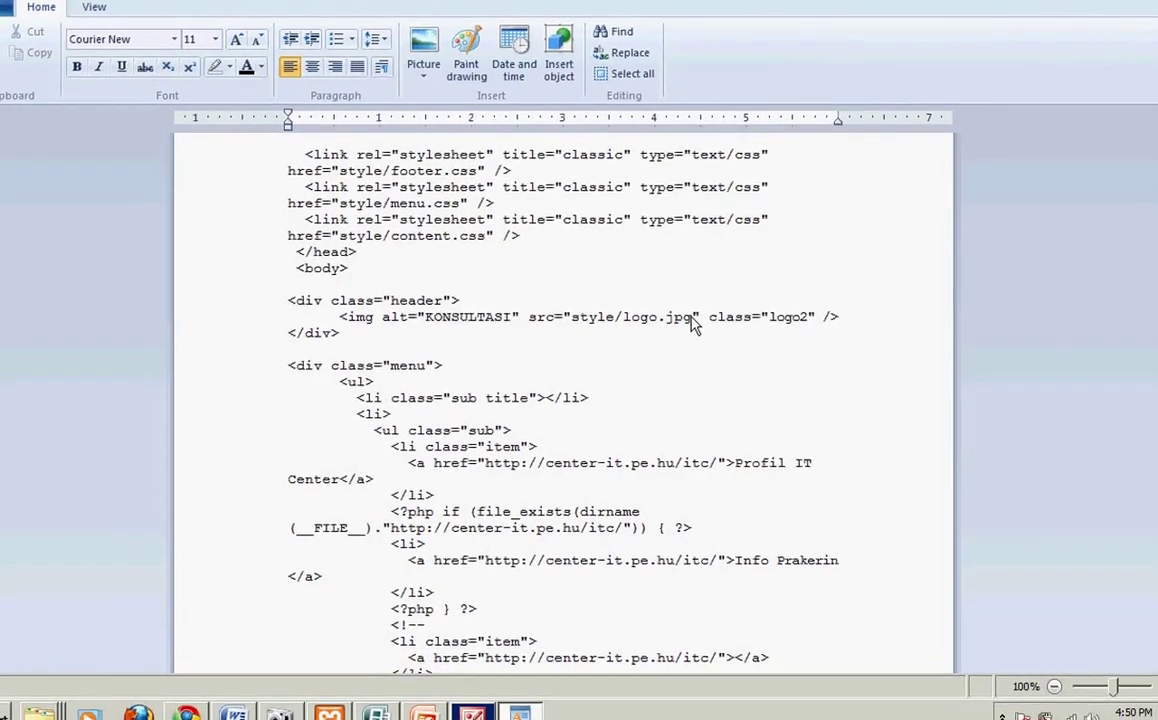
pyautogui.scroll(-3, 693, 320)
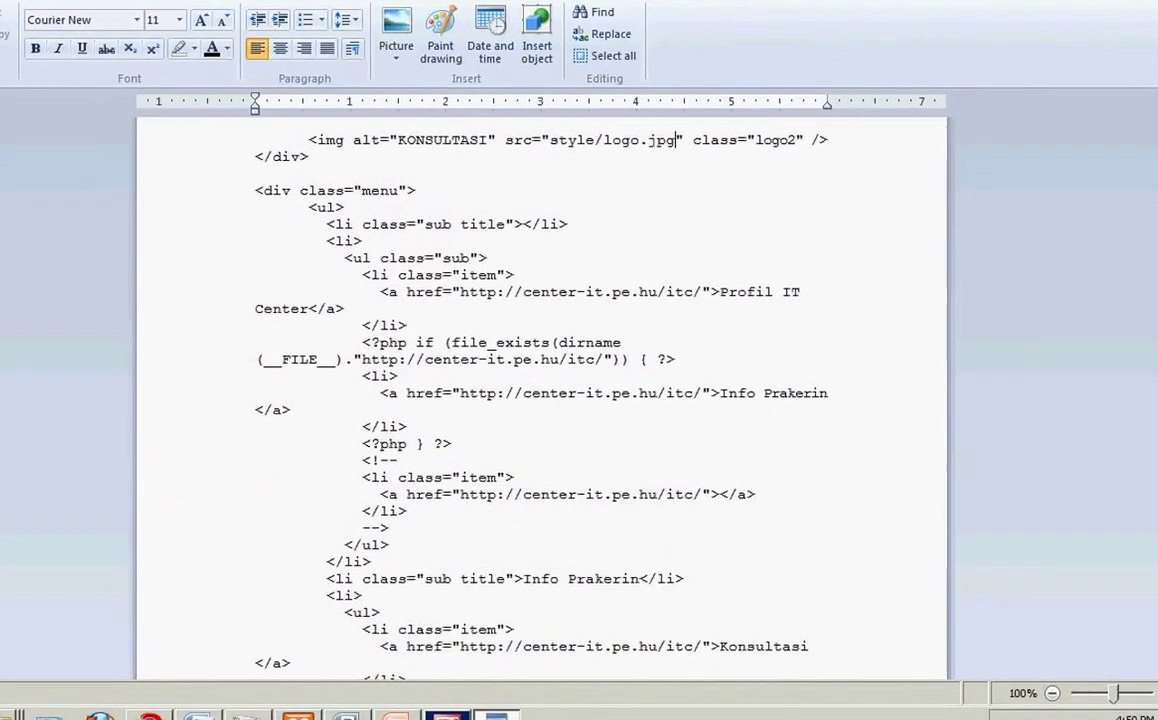
pyautogui.hotkey('alt', 'Tab')
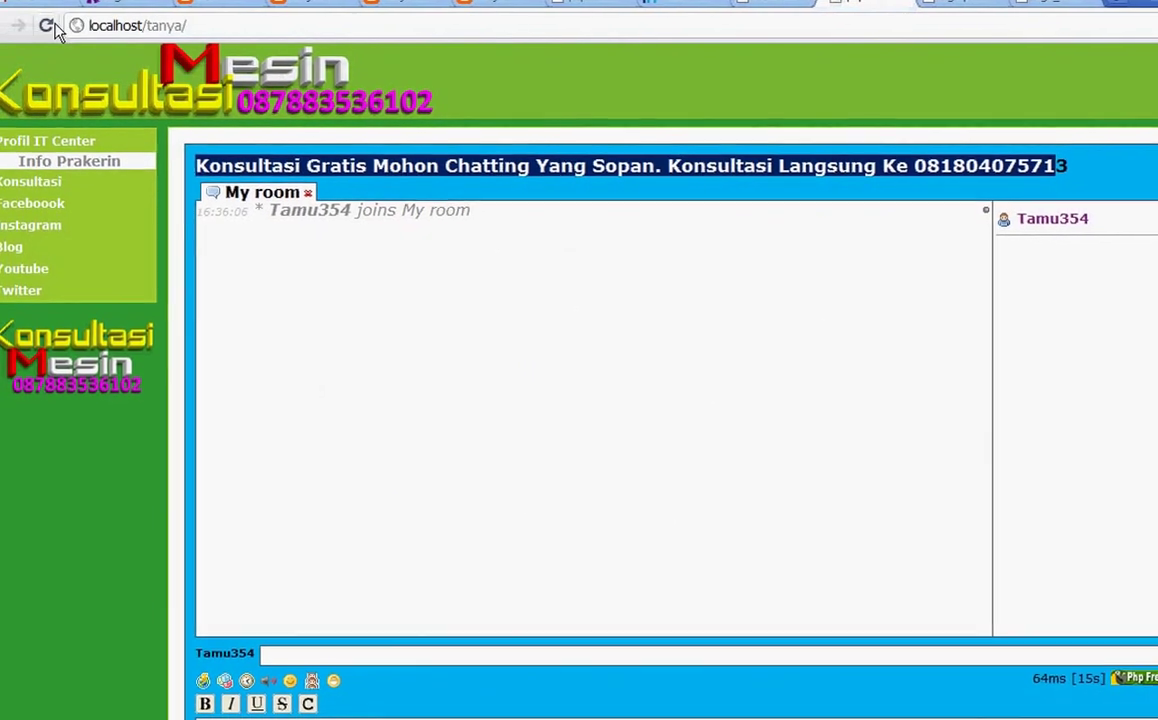
# Step: Reload the chat page to check the header logo, then return to WordPad
pyautogui.click(46, 26)
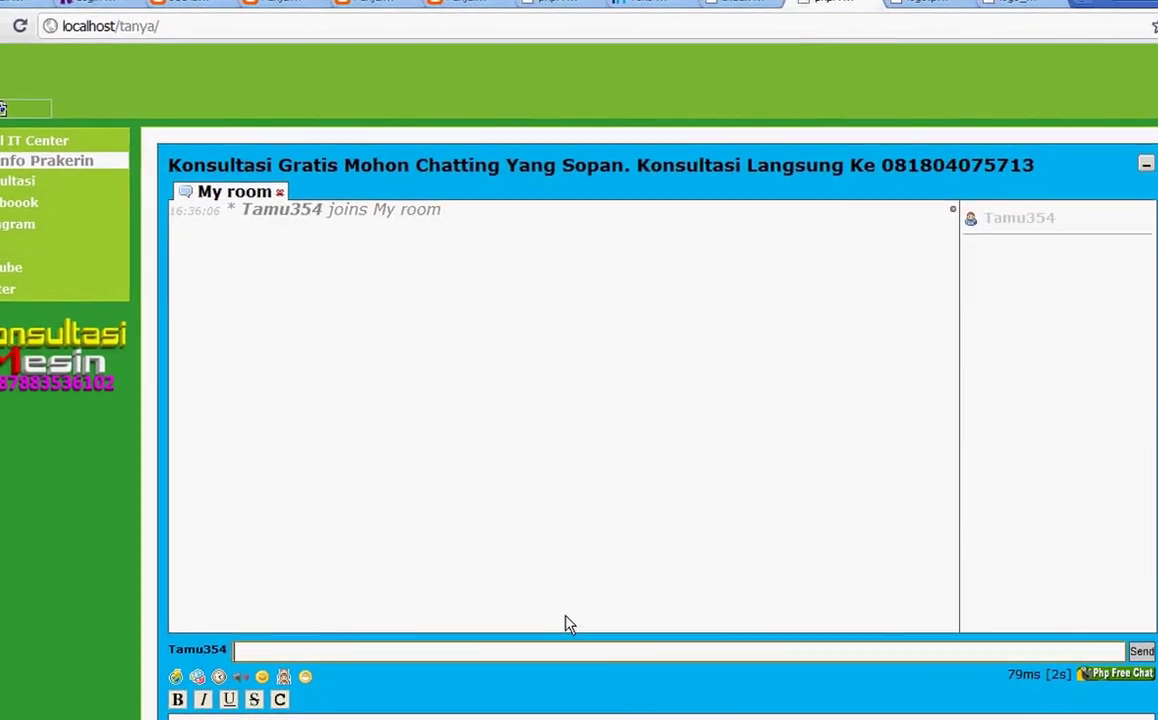
pyautogui.hotkey('alt', 'Tab')
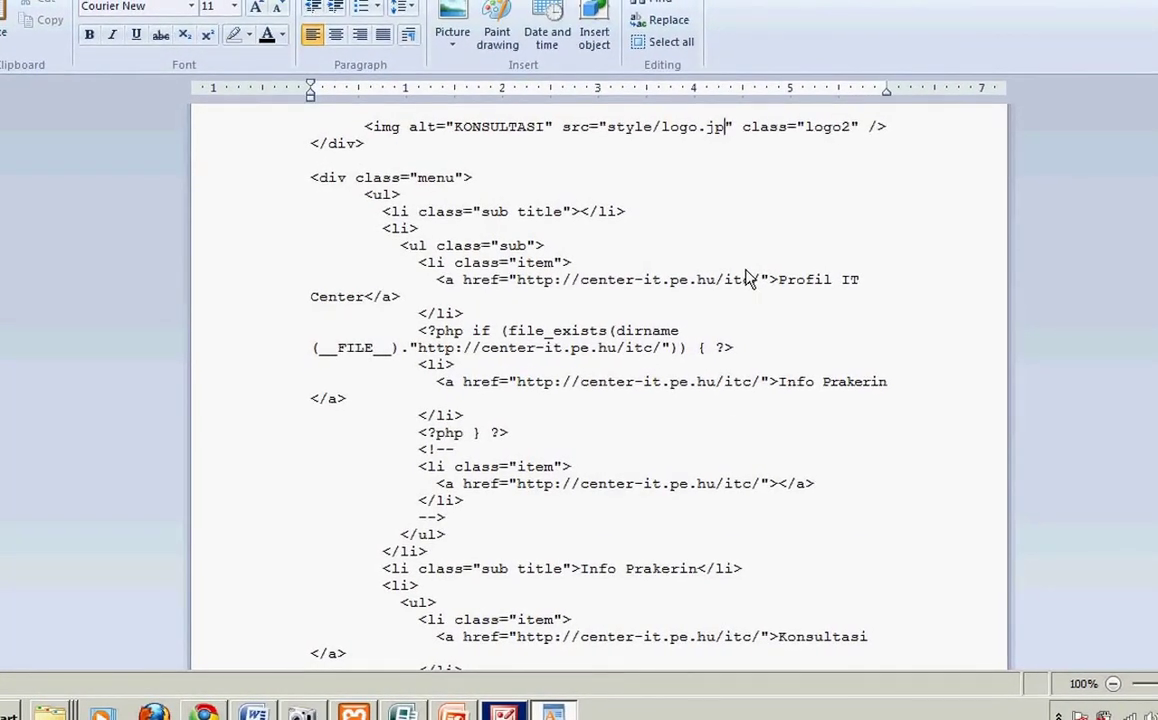
# Step: Restore the header image source to style/logo.png and check the page in Chrome
pyautogui.write('ng')
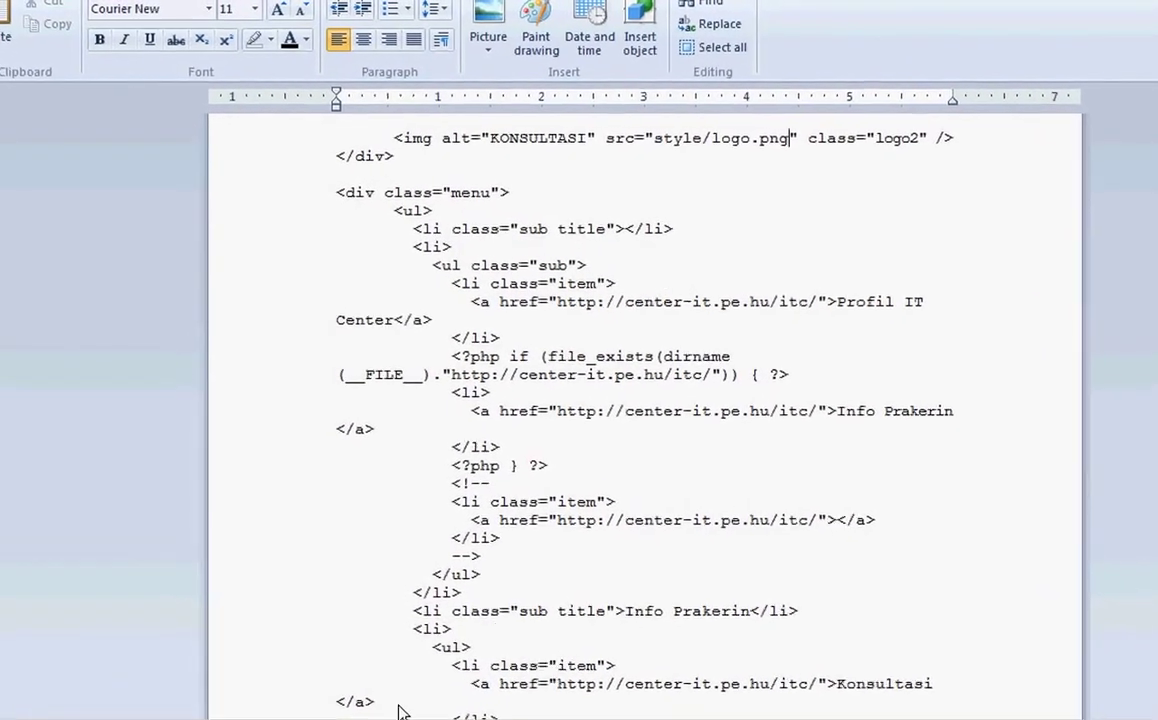
pyautogui.hotkey('alt', 'Tab')
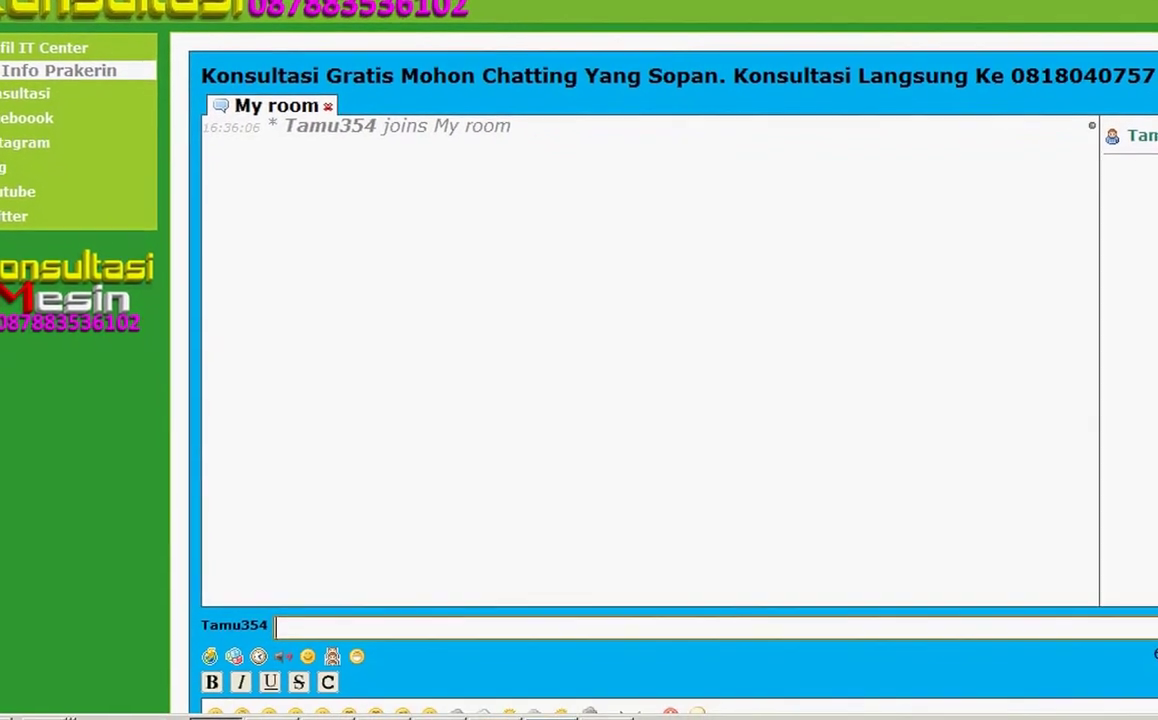
pyautogui.hotkey('alt', 'Tab')
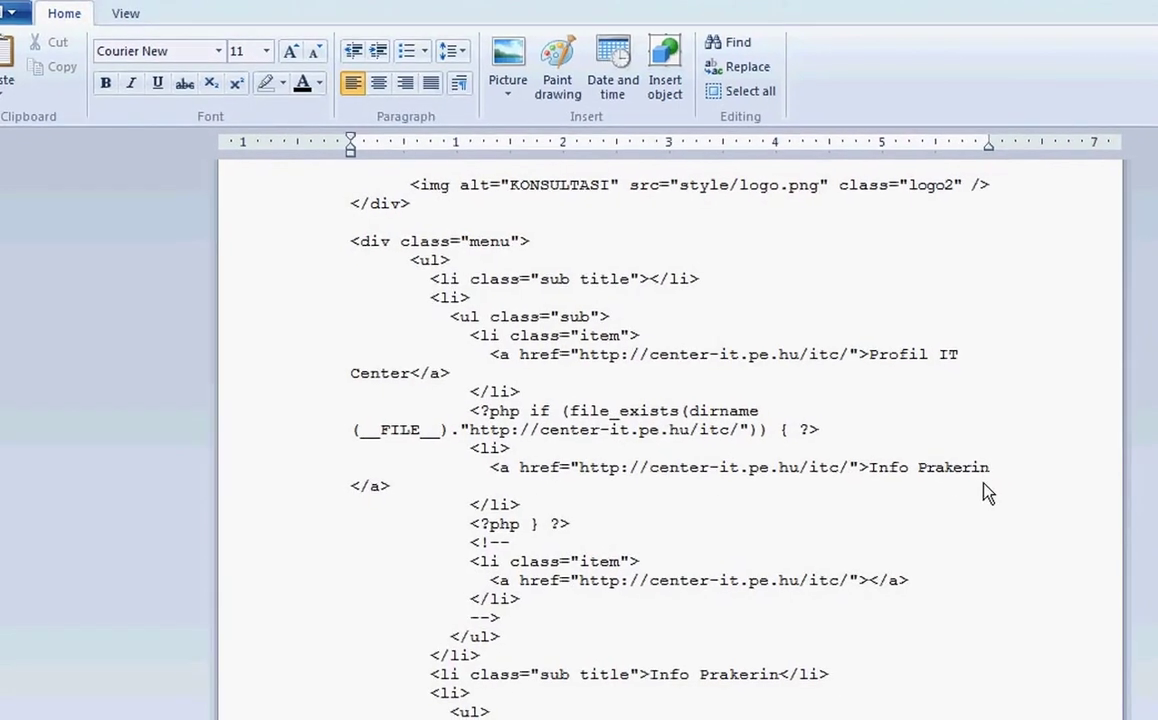
# Step: Replace the 'Info Prakerin' menu link text with 'Wewe Gombe' and reload the chat page
pyautogui.click(948, 450)
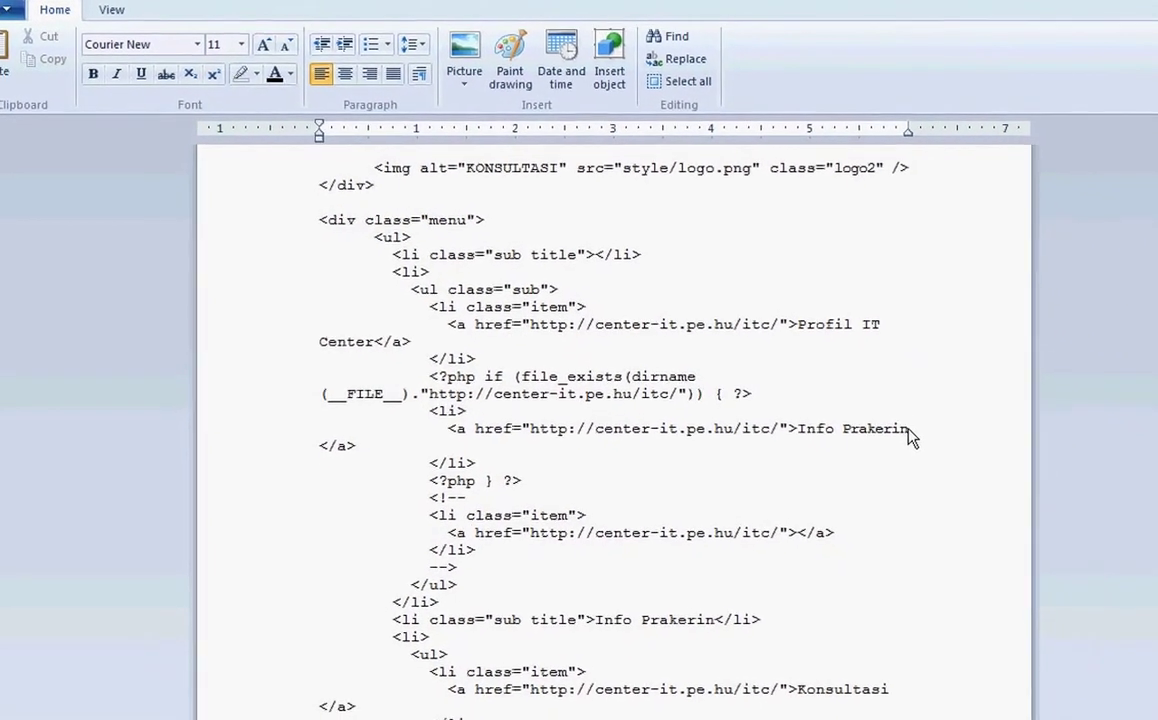
pyautogui.press('BackSpace')
pyautogui.press('BackSpace')
pyautogui.press('BackSpace')
pyautogui.press('BackSpace')
pyautogui.press('BackSpace')
pyautogui.press('BackSpace')
pyautogui.press('BackSpace')
pyautogui.press('BackSpace')
pyautogui.press('BackSpace')
pyautogui.press('BackSpace')
pyautogui.press('BackSpace')
pyautogui.press('BackSpace')
pyautogui.press('BackSpace')
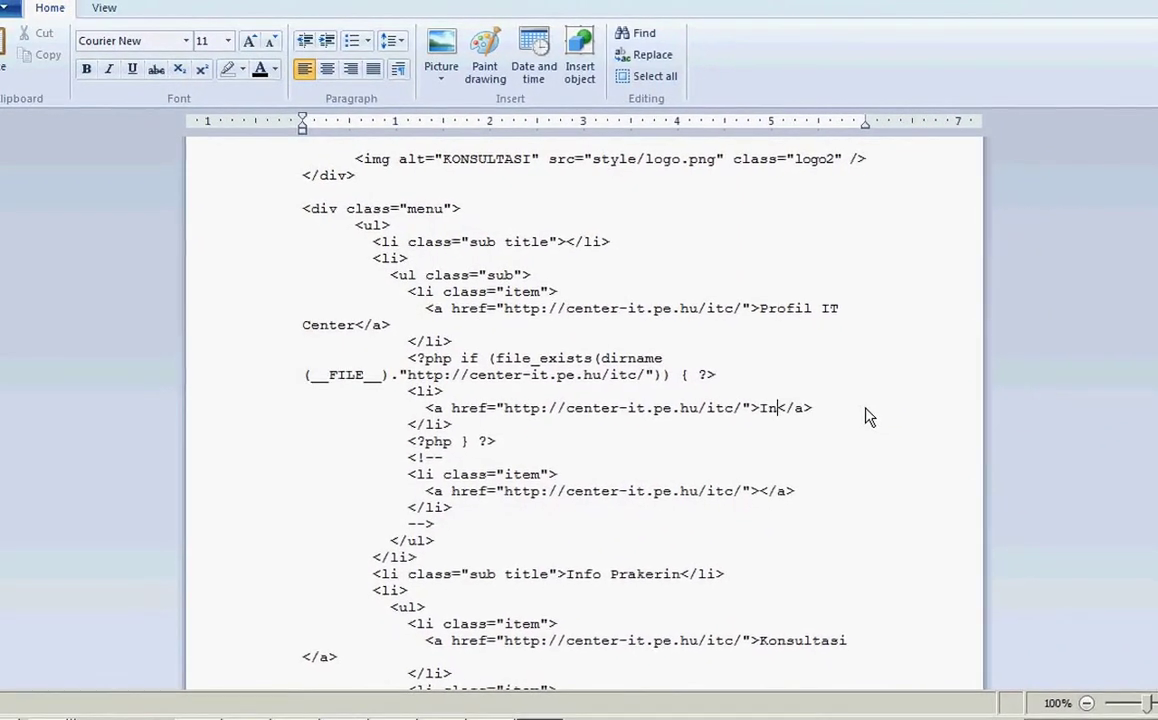
pyautogui.write('Wewe ')
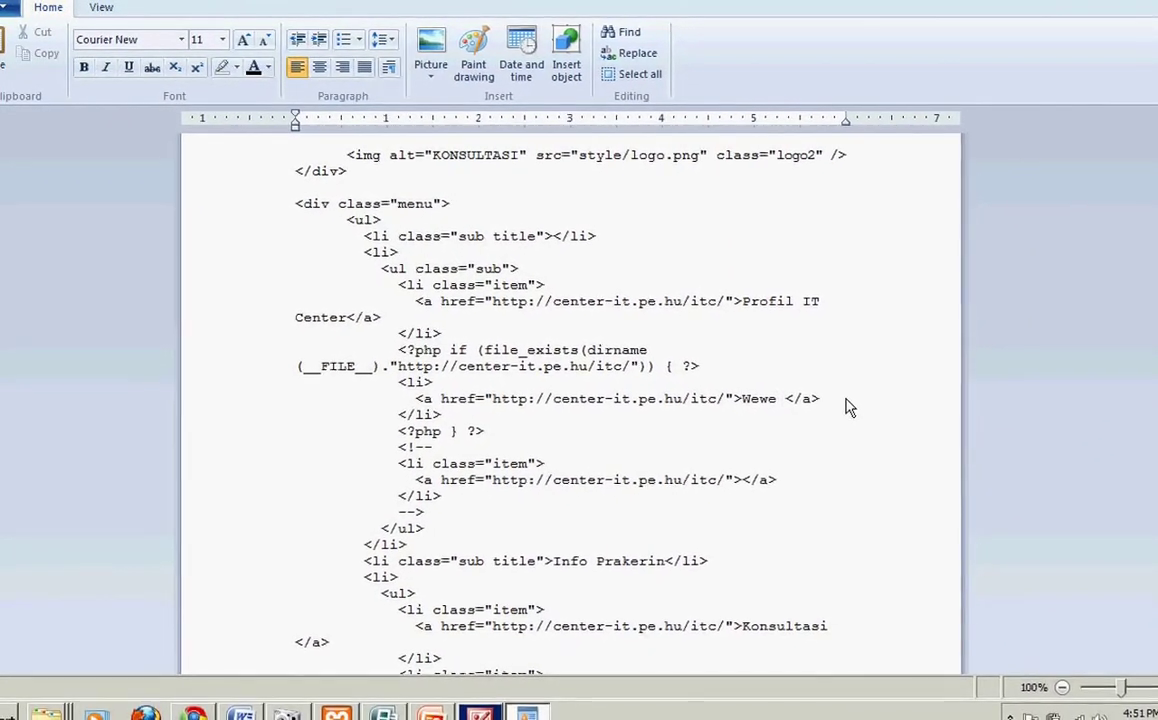
pyautogui.write('Gombel')
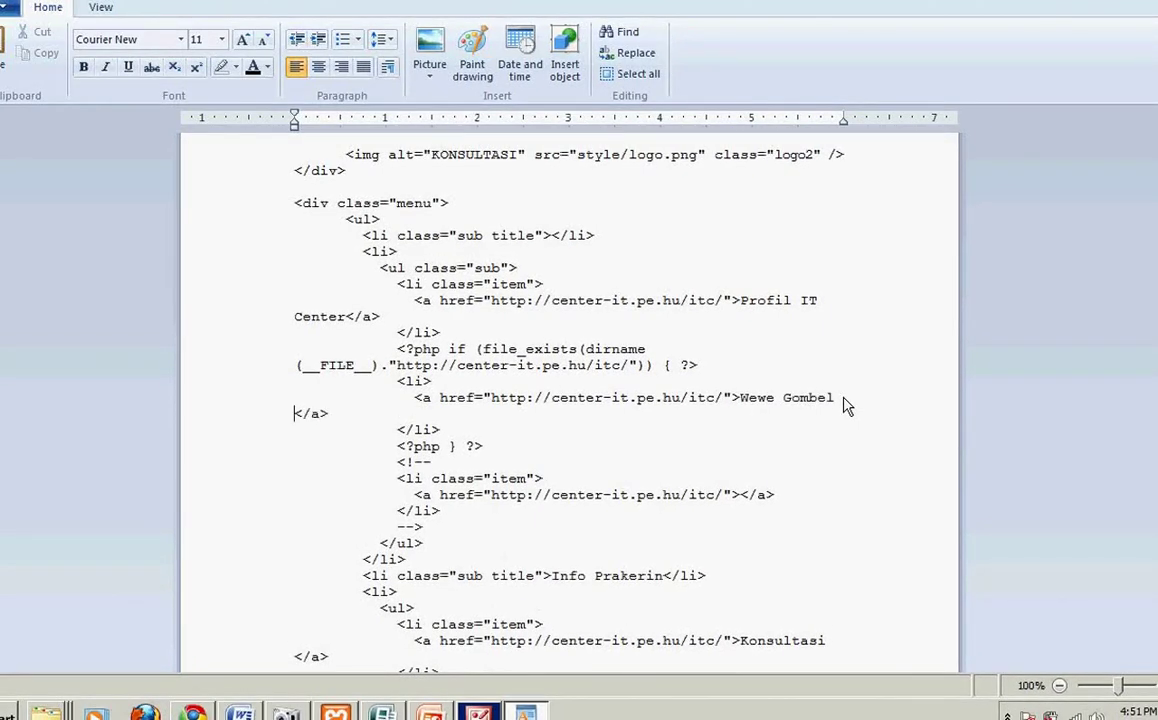
pyautogui.scroll(-5, 849, 406)
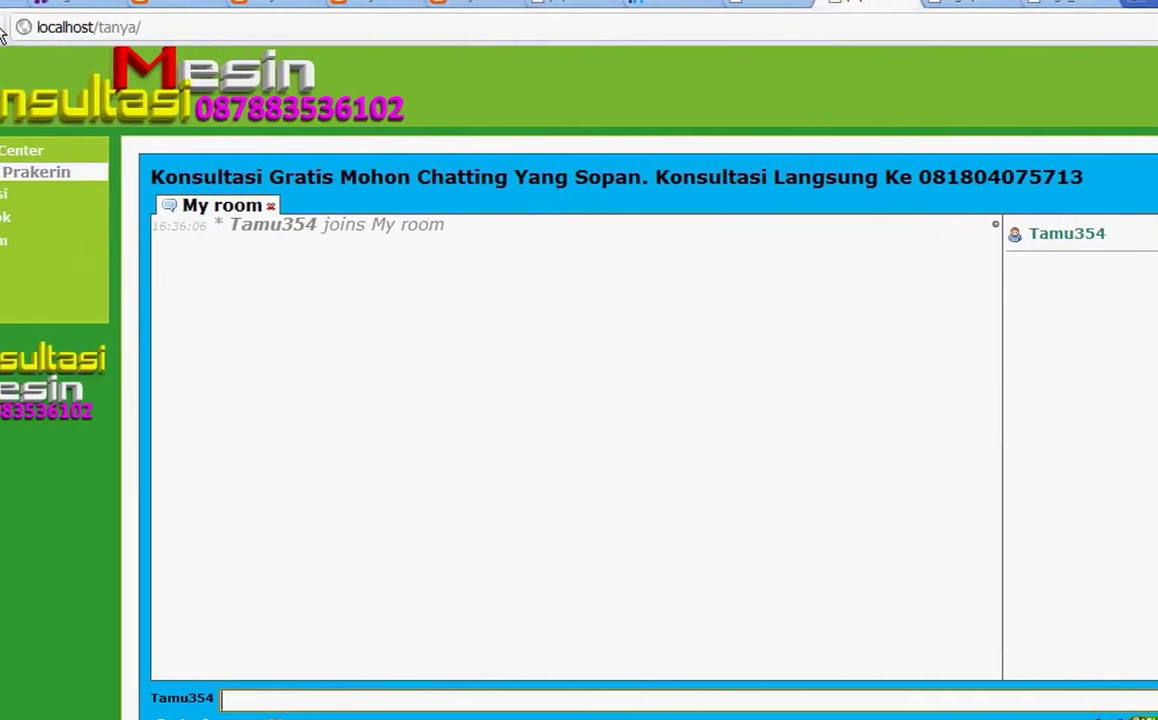
pyautogui.click(34, 30)
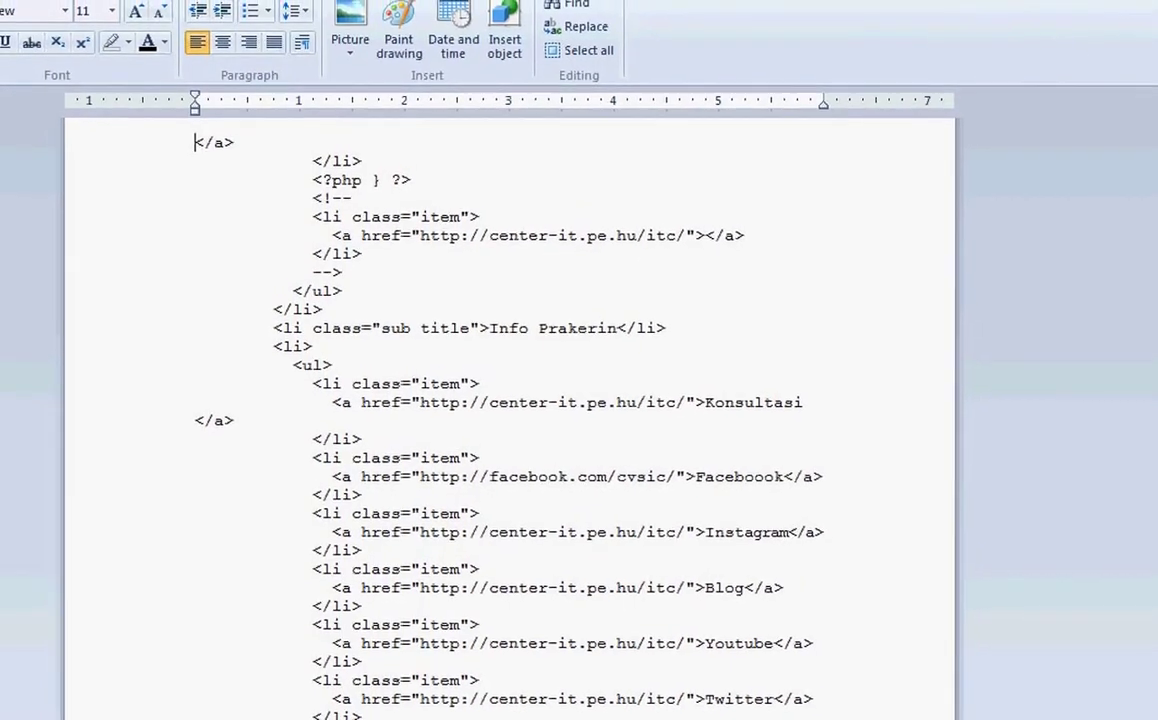
# Step: Rename the 'Info Prakerin' section heading in index.php to 'Wewe Gombel'
pyautogui.scroll(3, 513, 400)
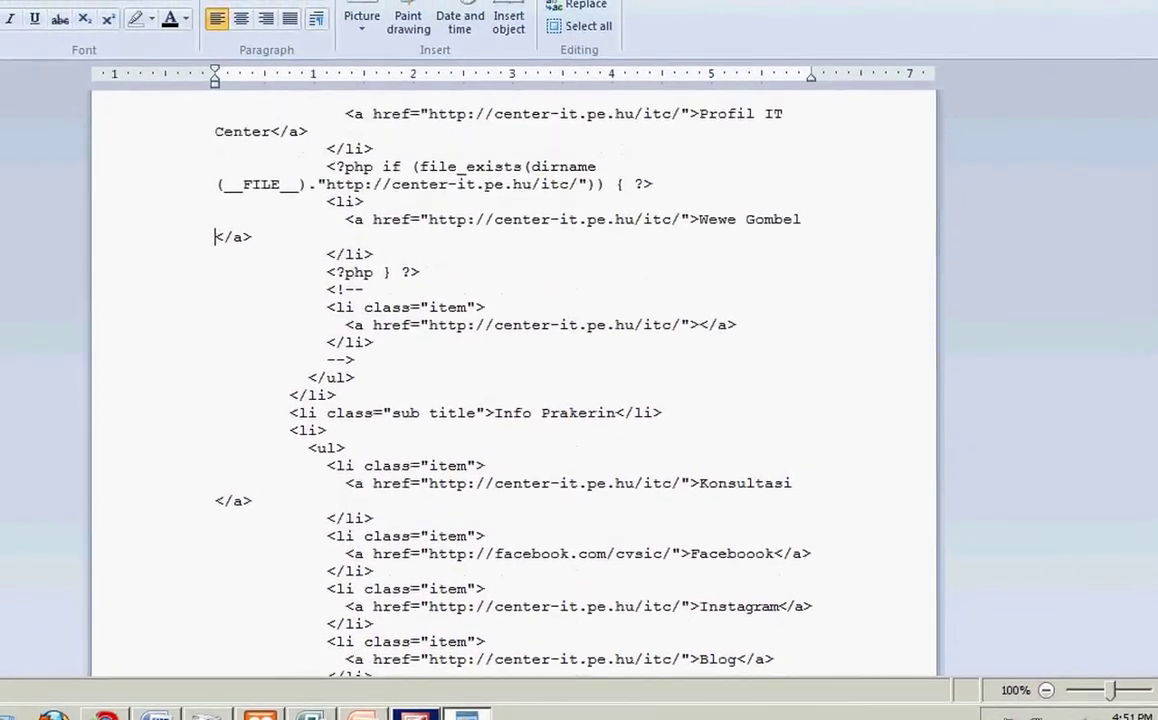
pyautogui.scroll(2, 513, 380)
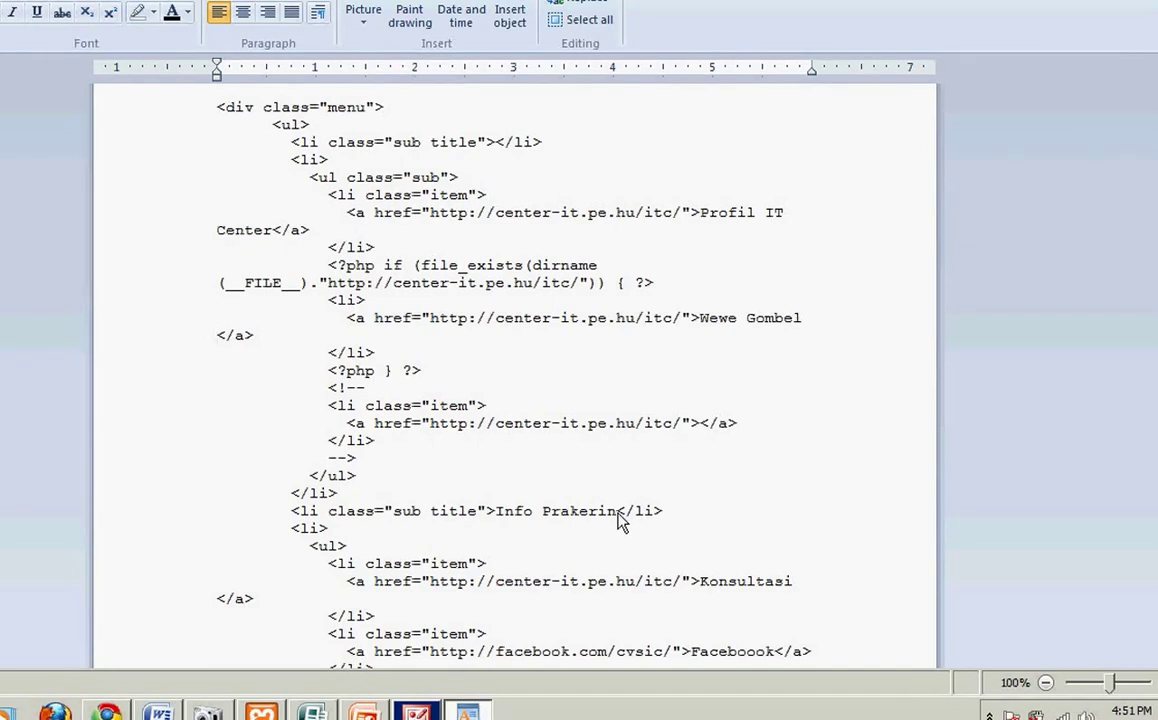
pyautogui.press('BackSpace')
pyautogui.press('BackSpace')
pyautogui.press('BackSpace')
pyautogui.press('BackSpace')
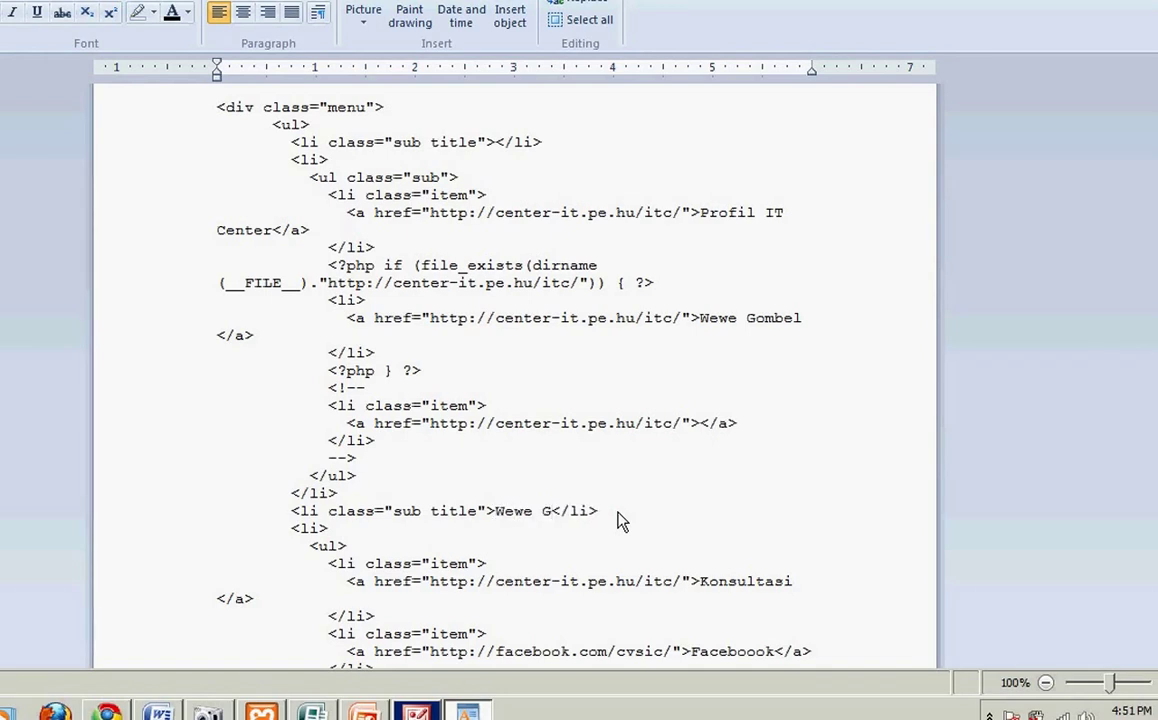
pyautogui.scroll(-8, 620, 520)
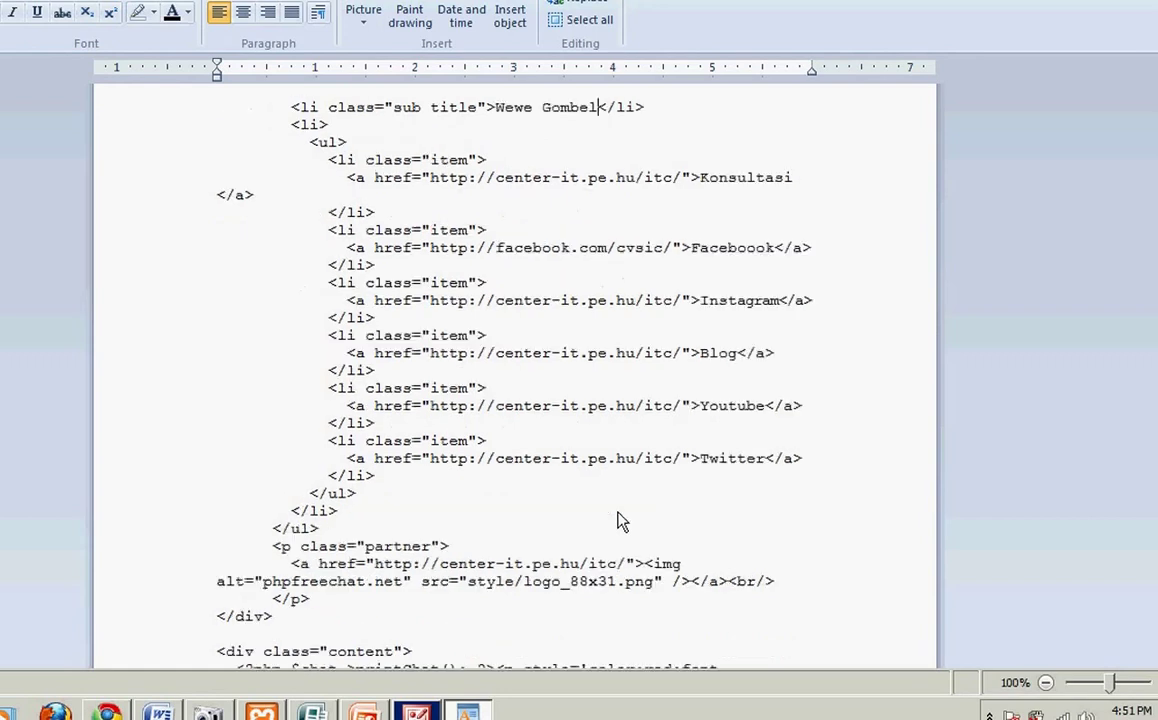
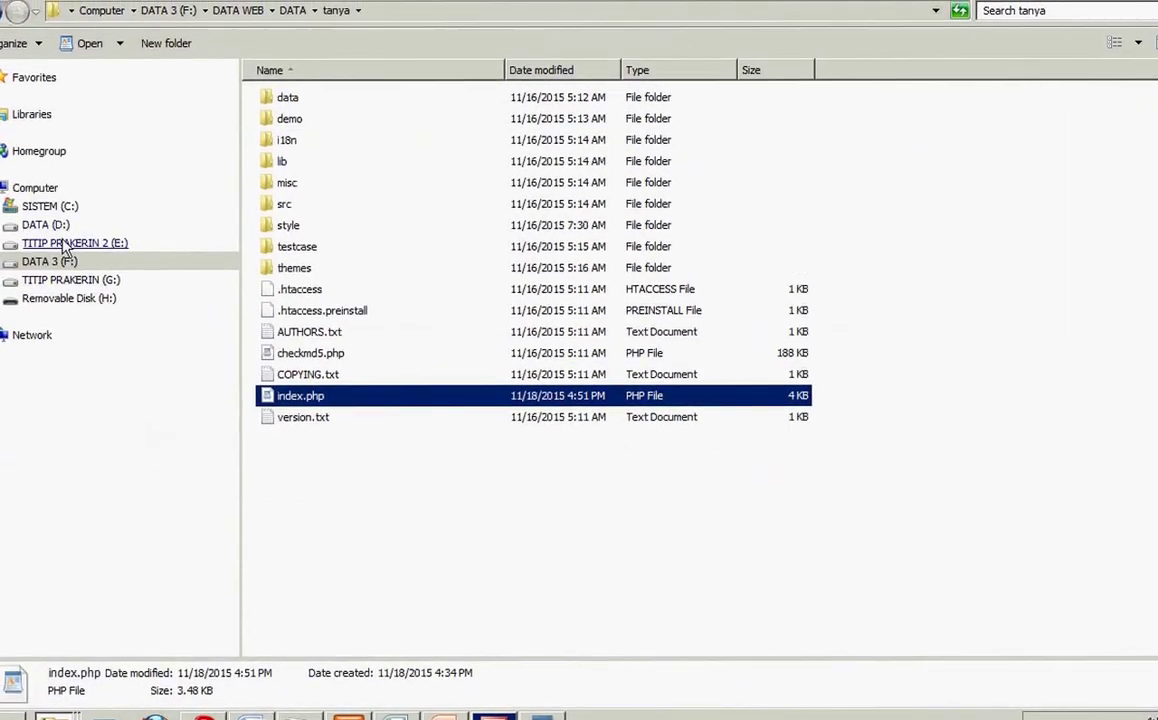
# Step: Leave Word and bring up the local tanya chat page at localhost/tanya
pyautogui.click(65, 248)
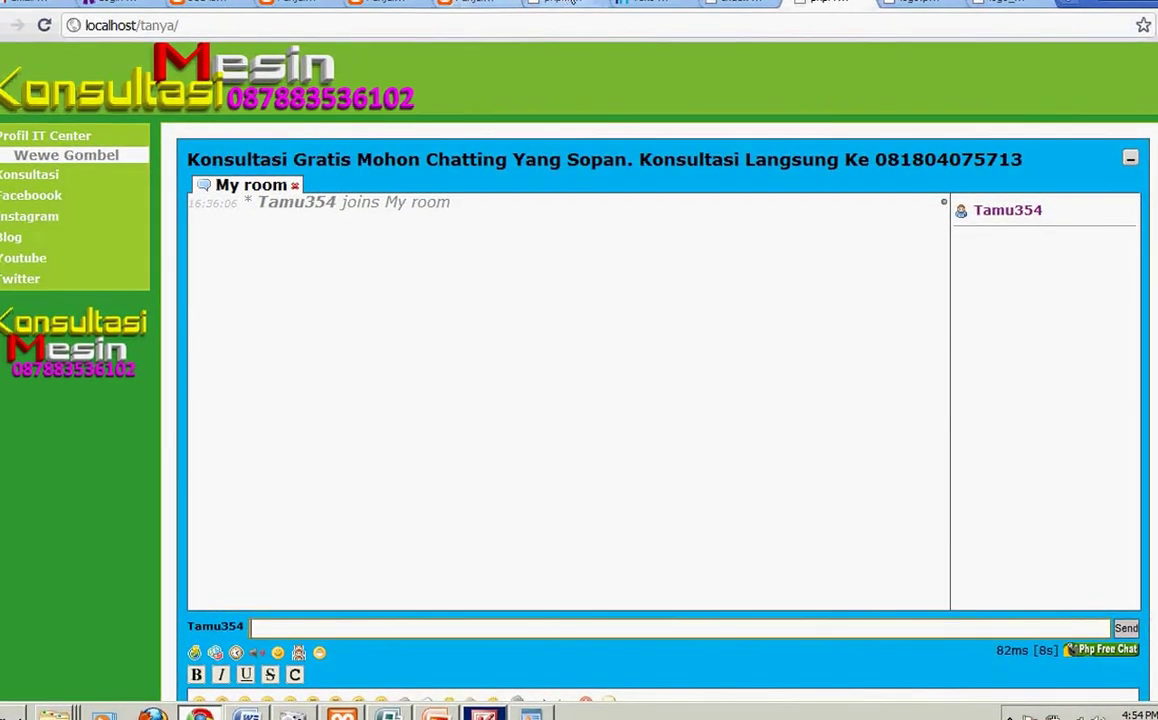
# Step: Glance at the live itc-indo.pe.hu chat, then select the logo_88x31.png tab's address
pyautogui.click(560, 3)
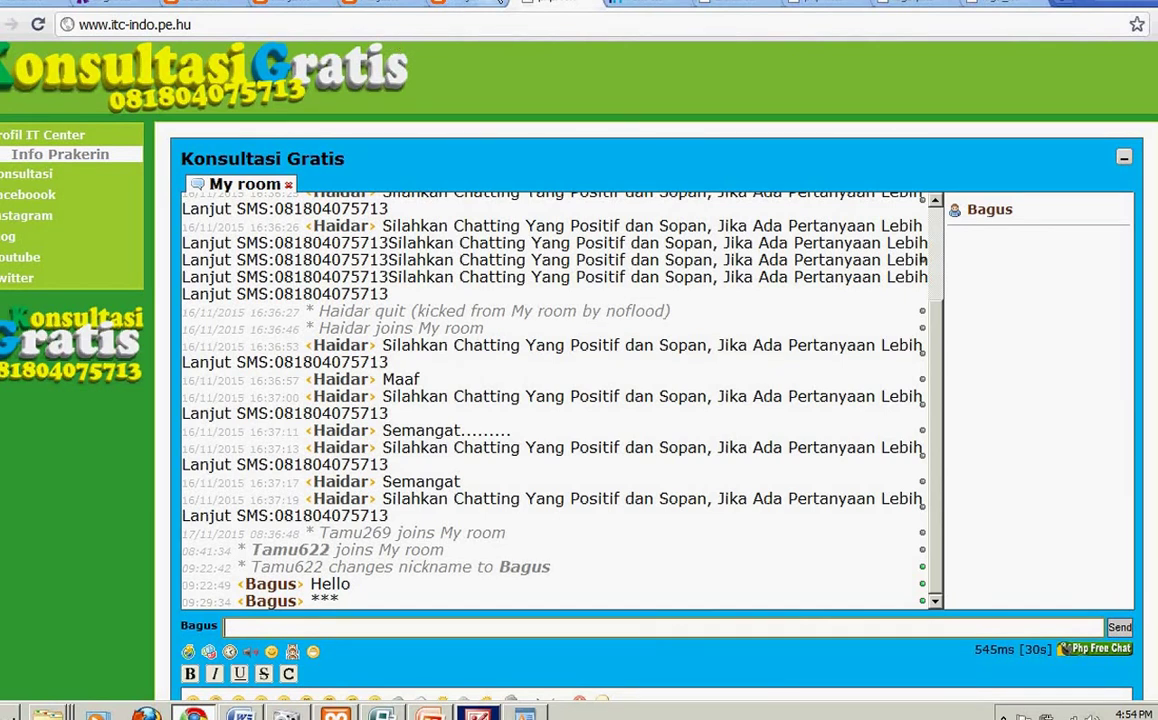
pyautogui.click(930, 3)
pyautogui.click(938, 34)
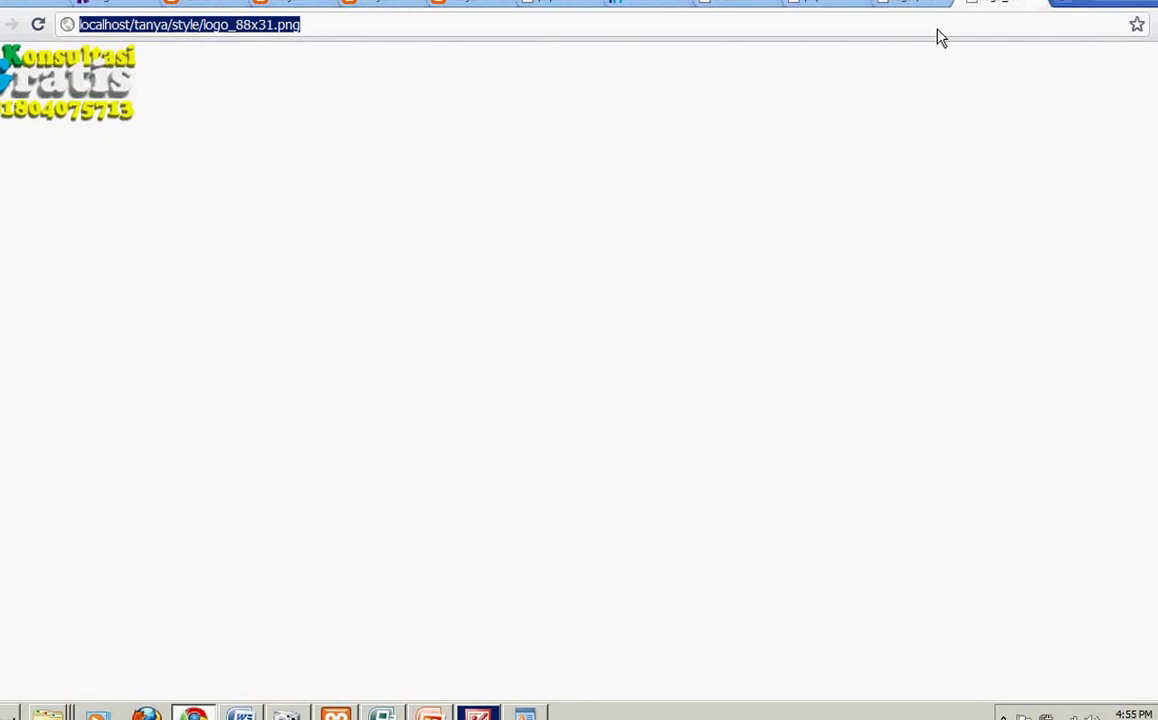
pyautogui.write('www.')
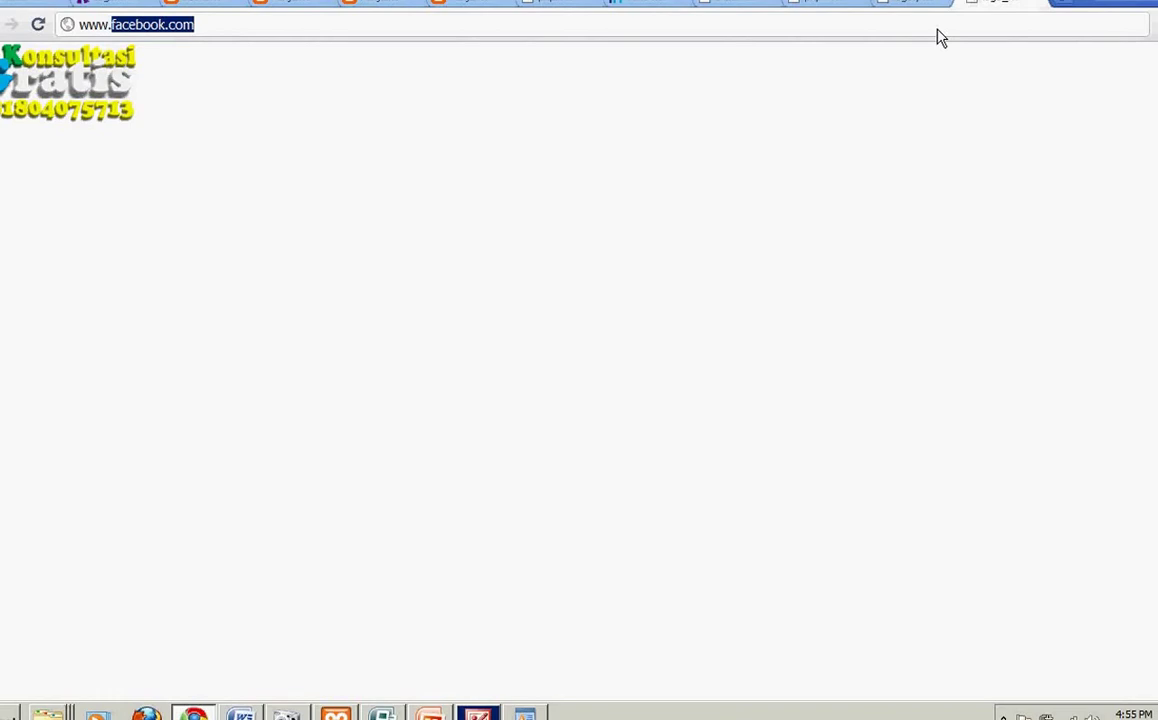
pyautogui.write('22.p')
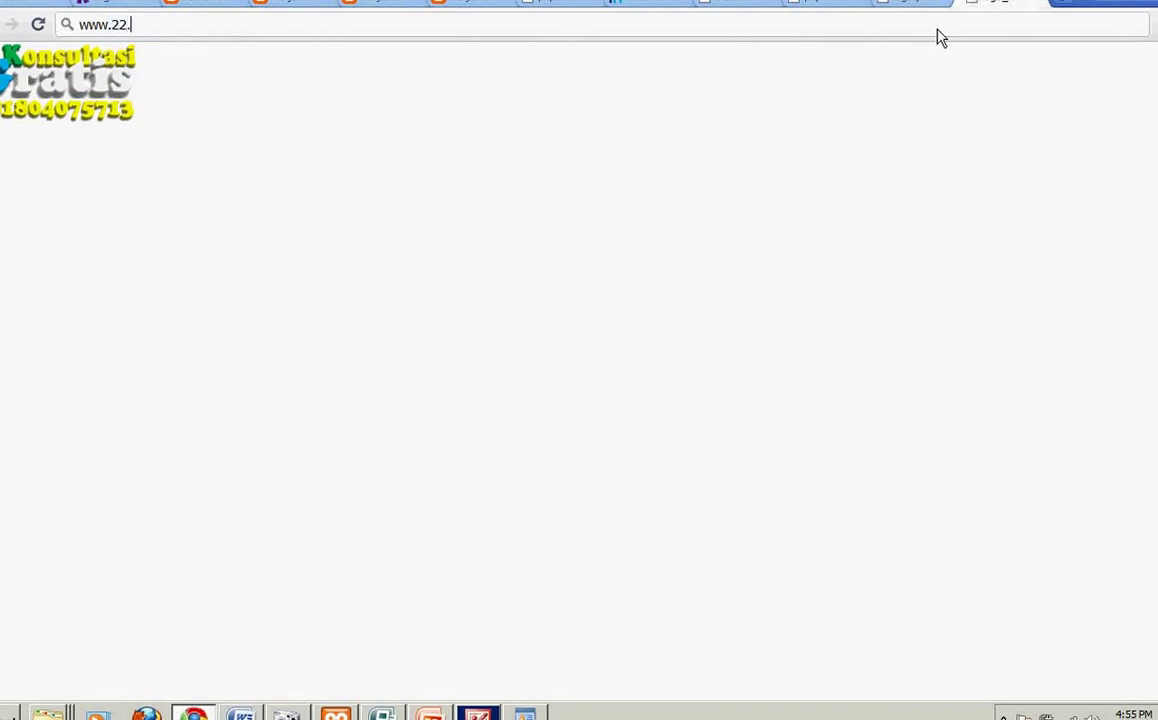
pyautogui.write('e.hu')
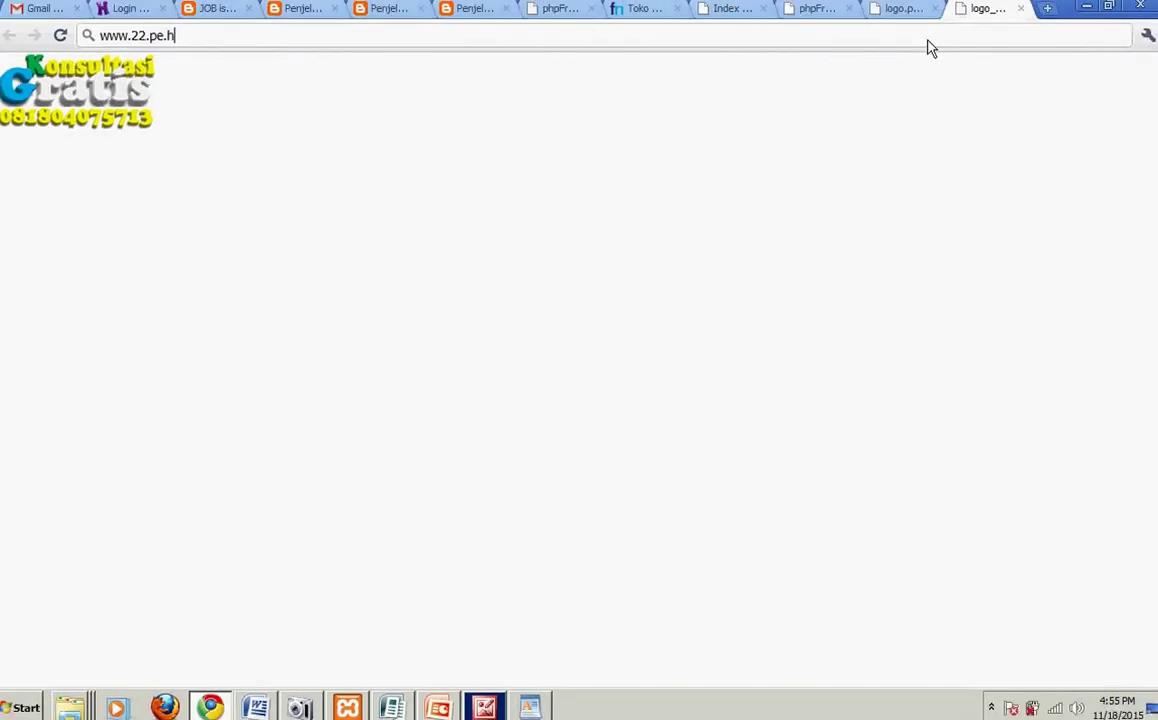
pyautogui.press('Return')
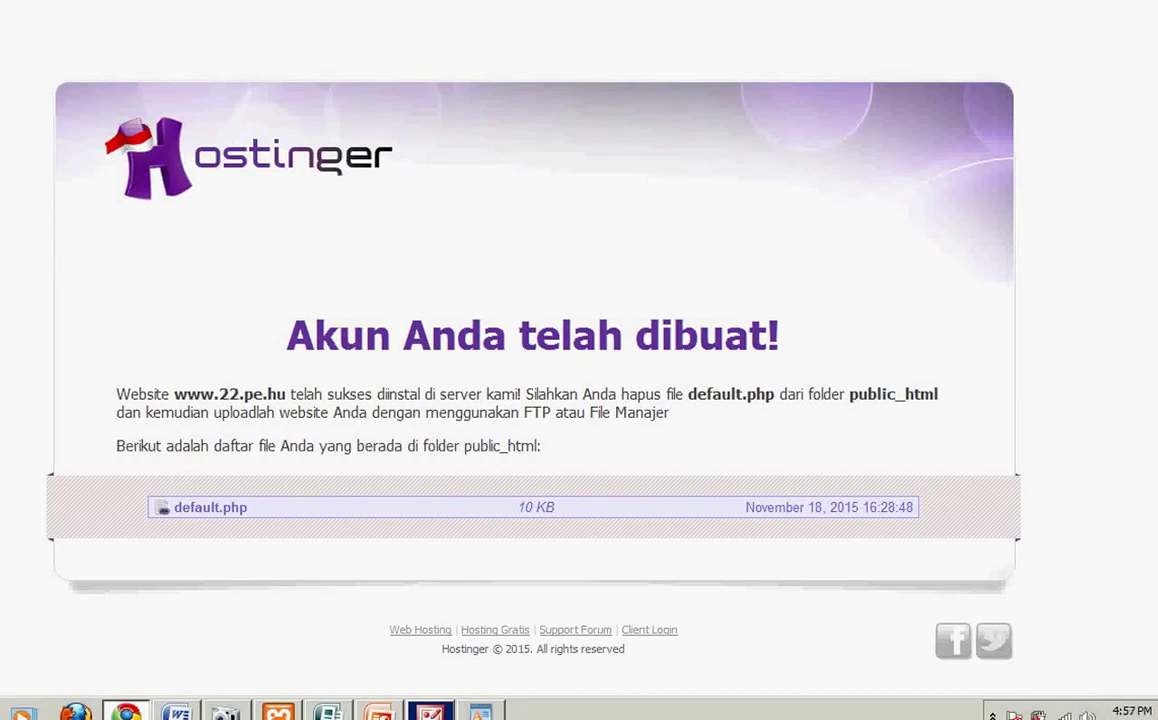
# Step: Search Google for 'sic jogja' after trying and discarding a few other queries
pyautogui.click(85, 18)
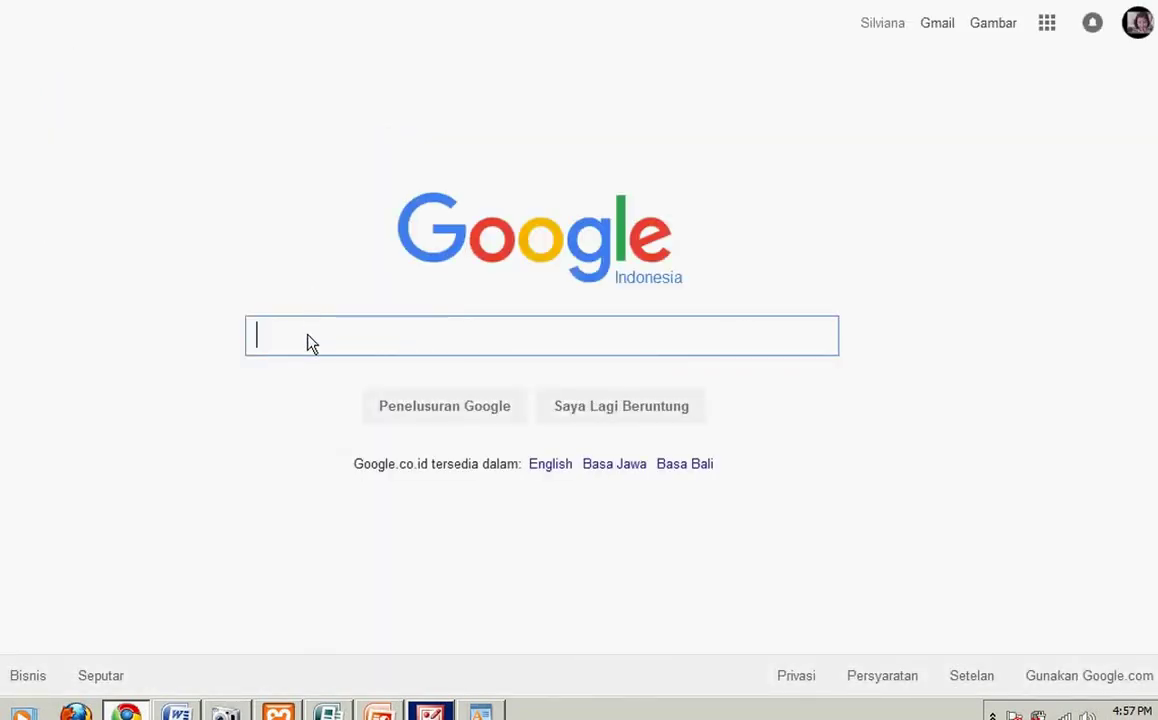
pyautogui.write('y')
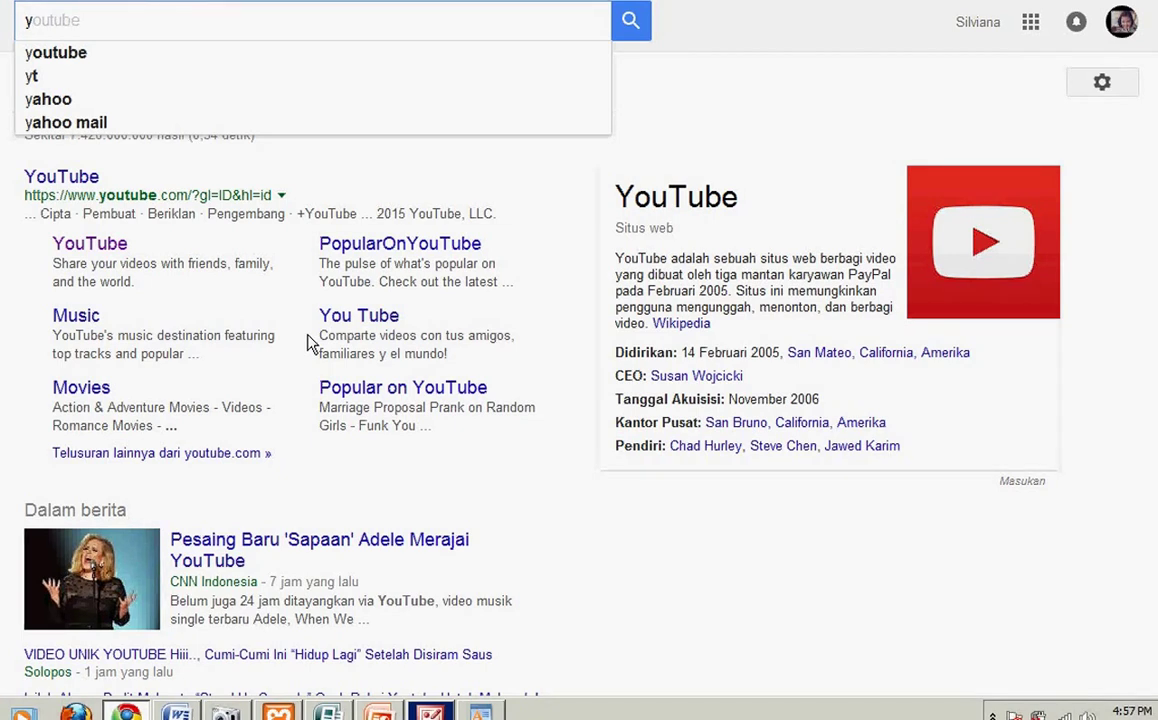
pyautogui.press('BackSpace')
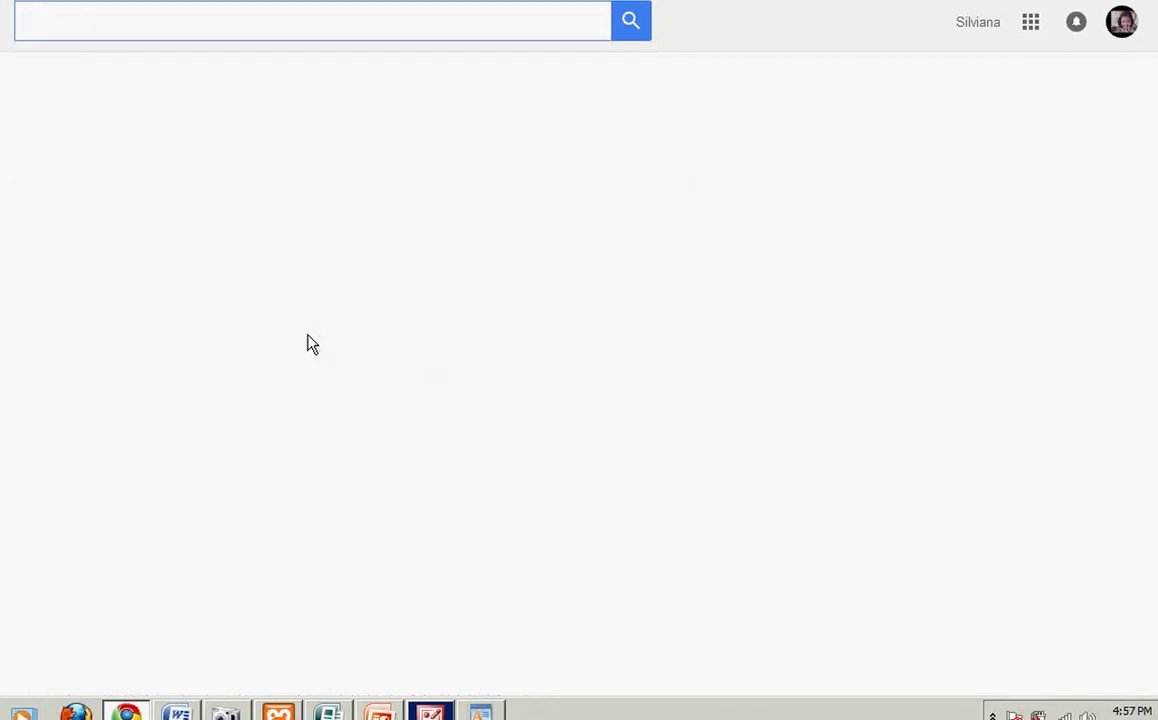
pyautogui.write('an')
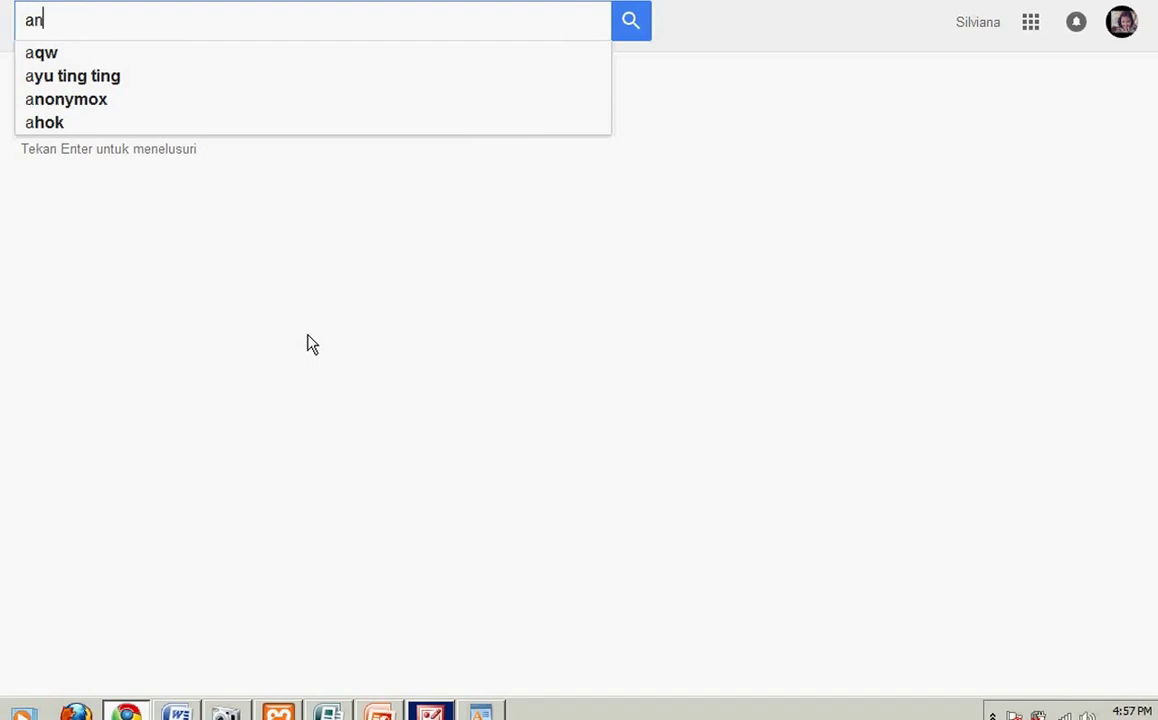
pyautogui.write('gg')
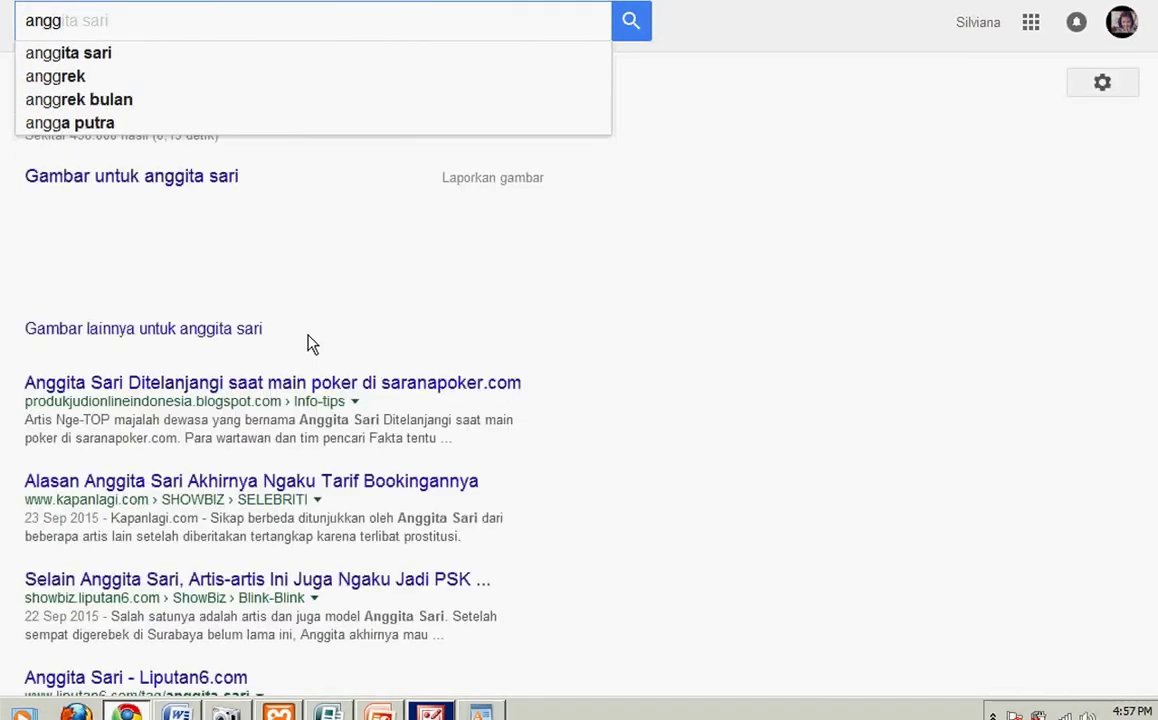
pyautogui.write('ra')
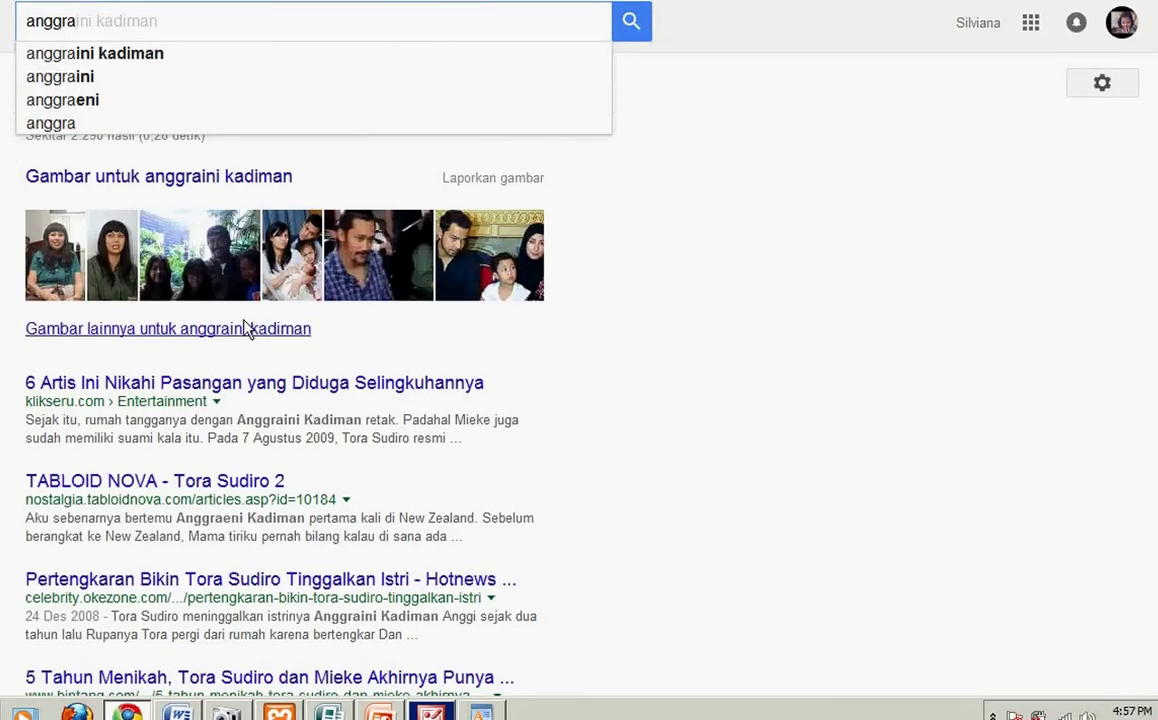
pyautogui.press('BackSpace')
pyautogui.press('BackSpace')
pyautogui.press('BackSpace')
pyautogui.press('BackSpace')
pyautogui.press('BackSpace')
pyautogui.press('BackSpace')
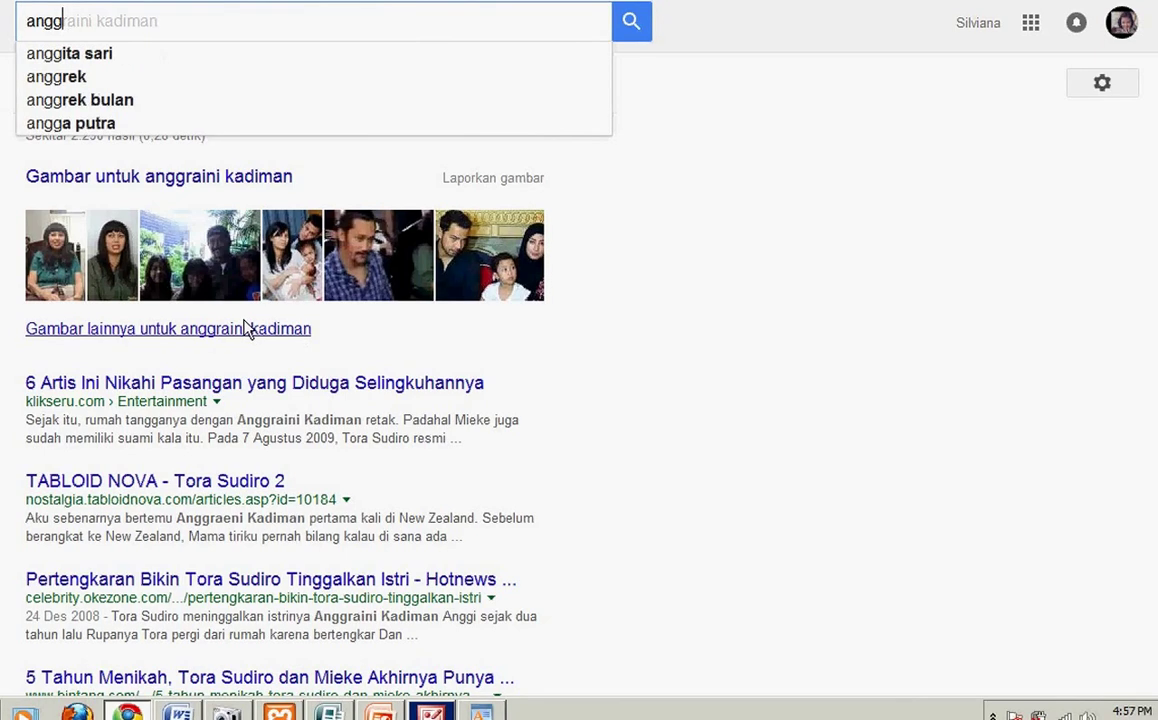
pyautogui.write('ba')
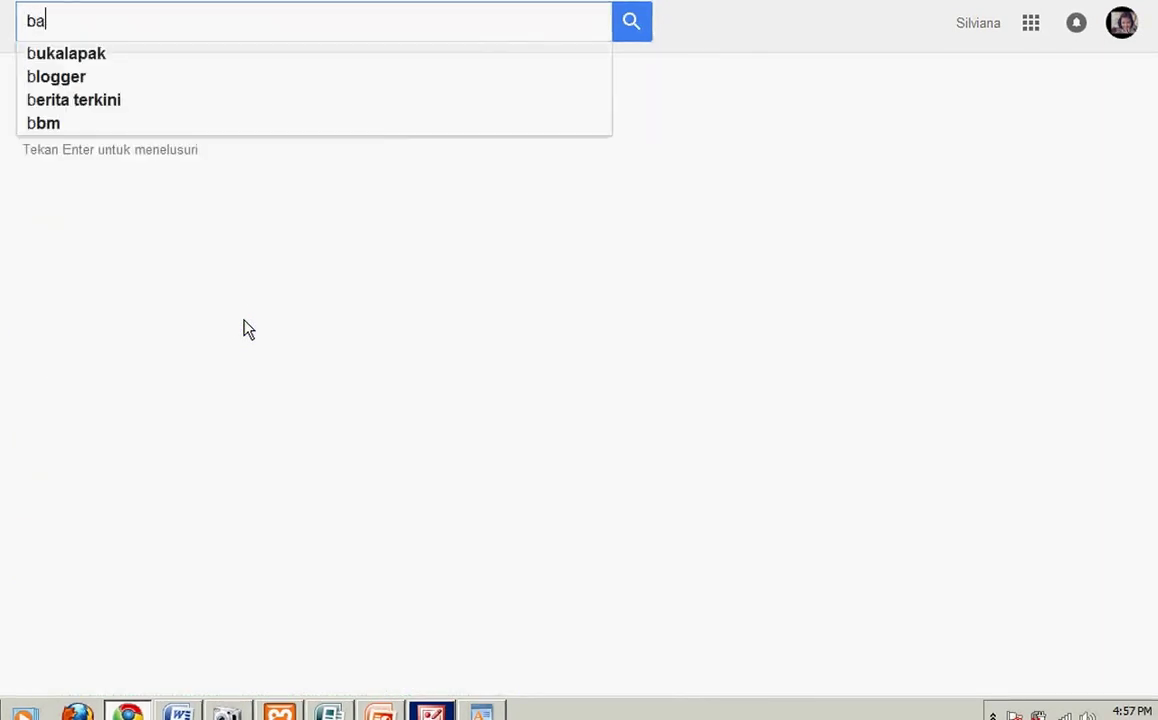
pyautogui.write('g')
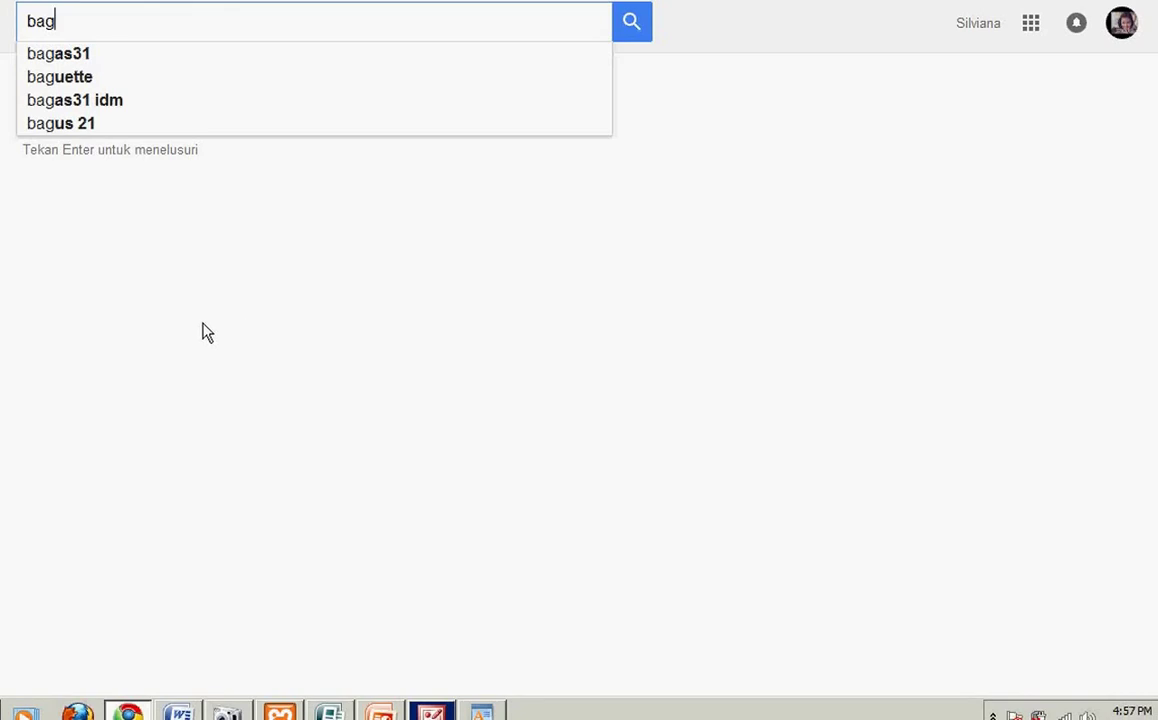
pyautogui.press('BackSpace')
pyautogui.press('BackSpace')
pyautogui.press('BackSpace')
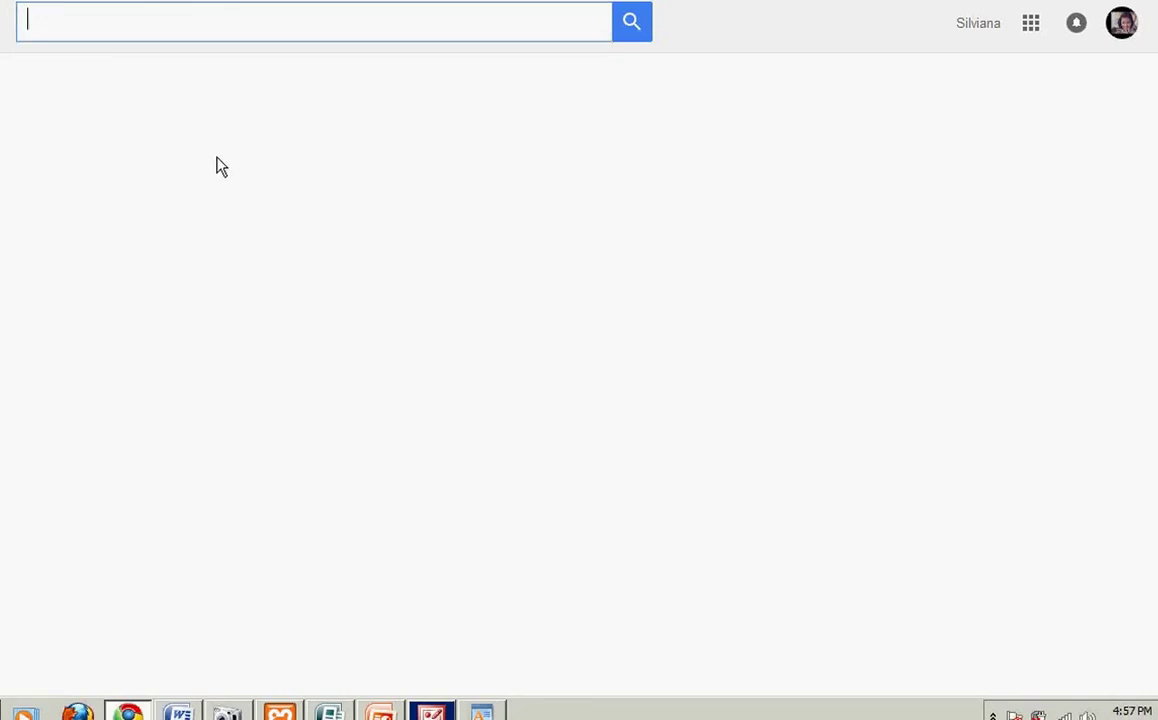
pyautogui.write('s')
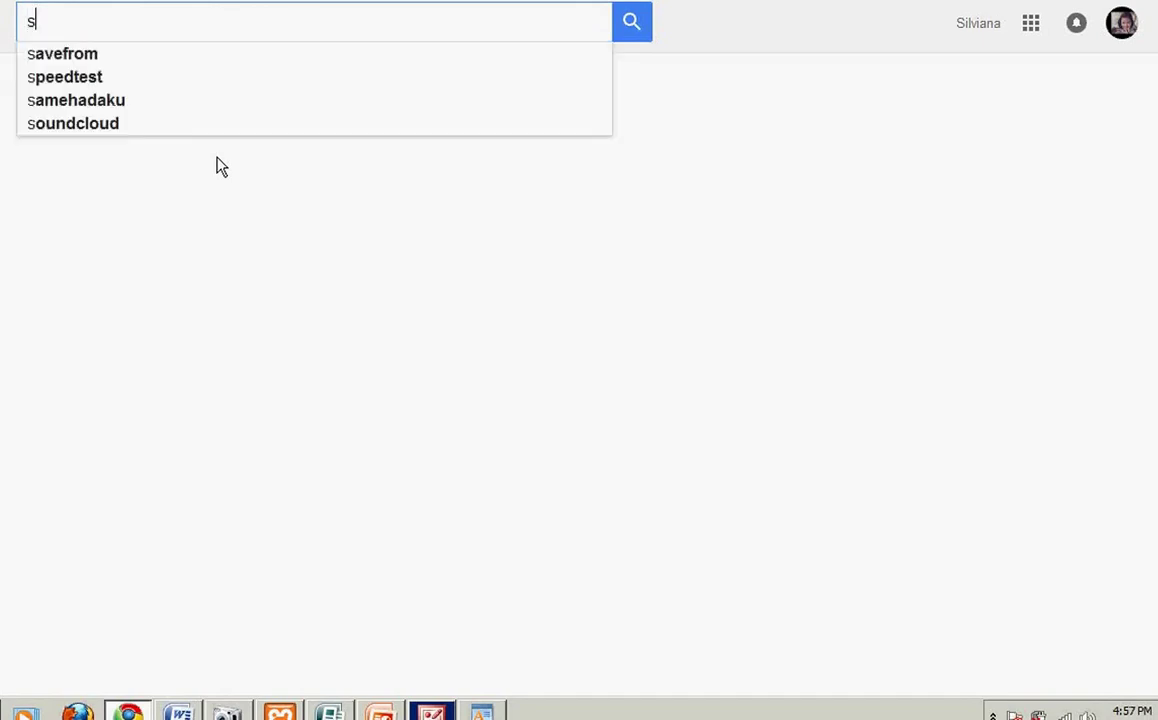
pyautogui.write('i')
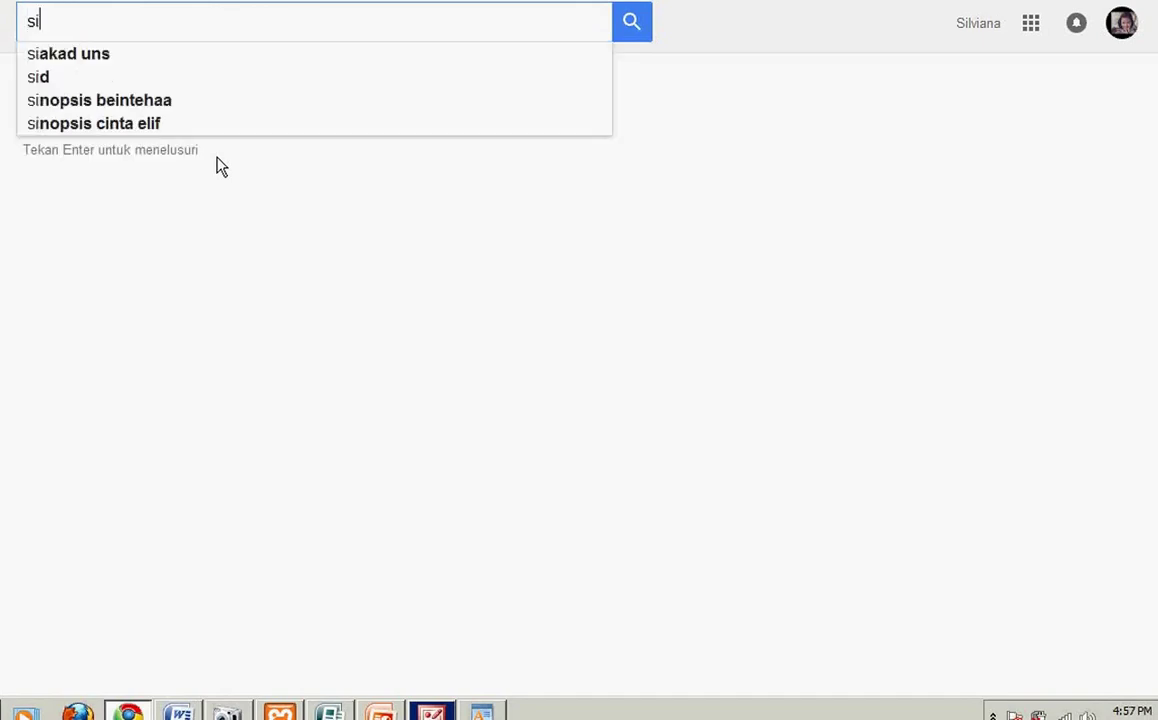
pyautogui.write('c')
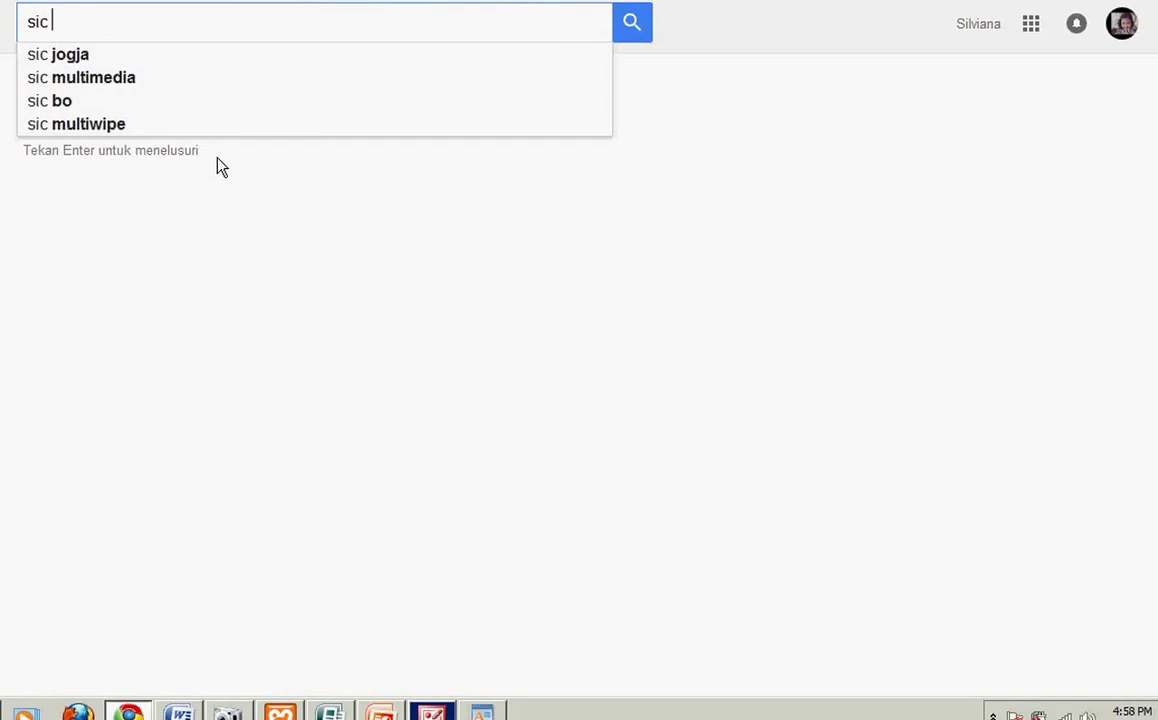
pyautogui.press('Down')
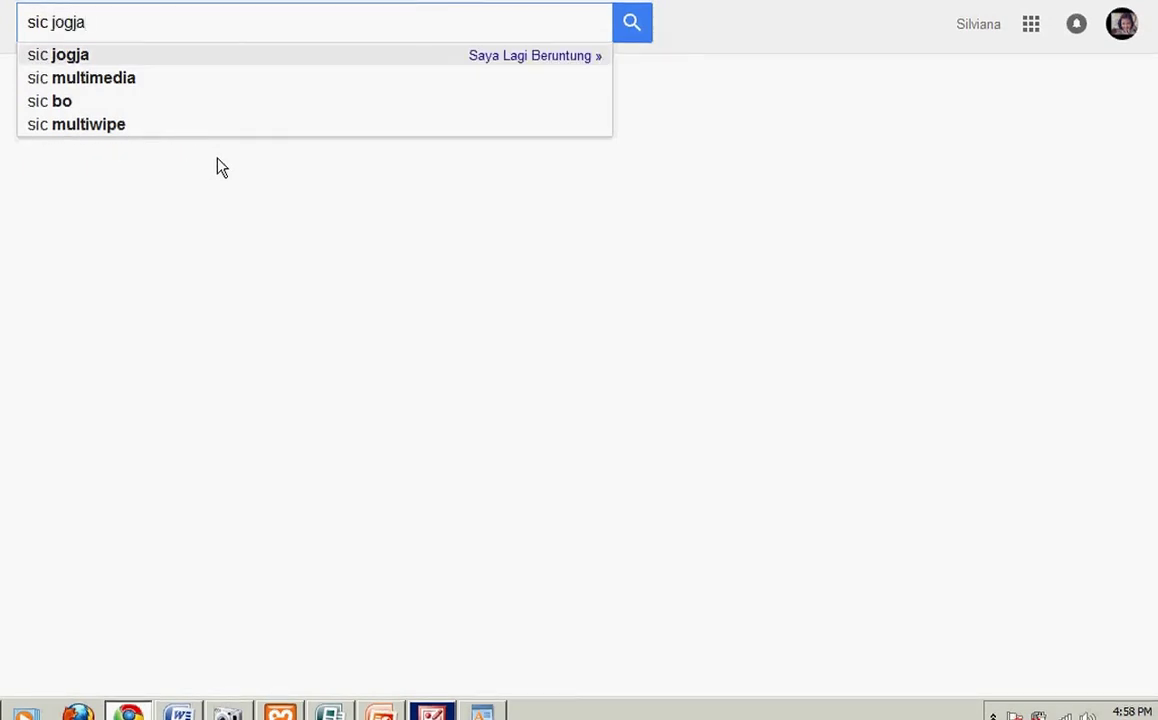
pyautogui.press('Return')
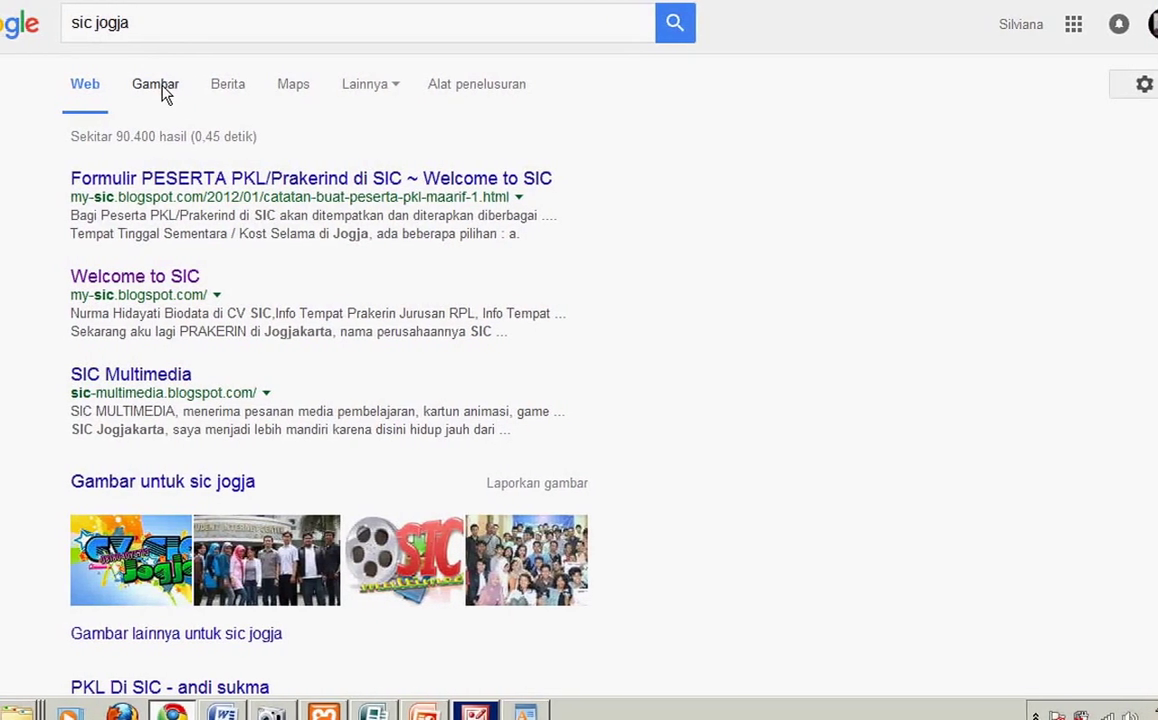
# Step: Glance at the sic jogja image results, return to web results, and erase the query
pyautogui.click(158, 86)
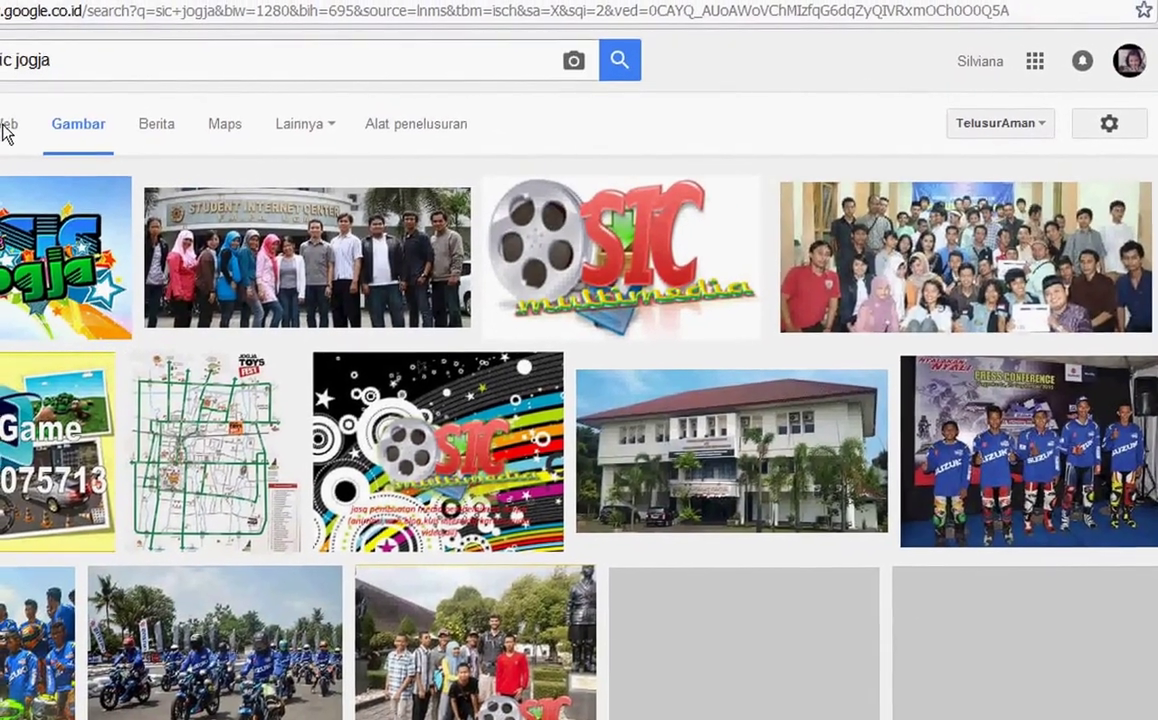
pyautogui.click(6, 126)
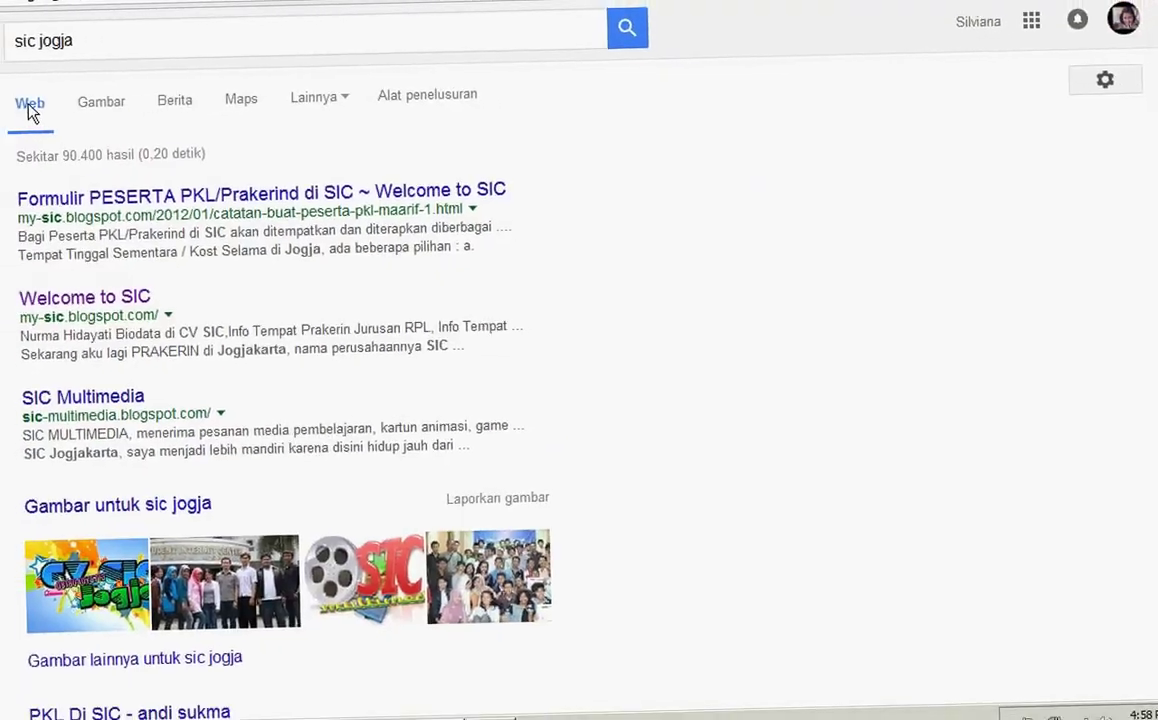
pyautogui.click(143, 53)
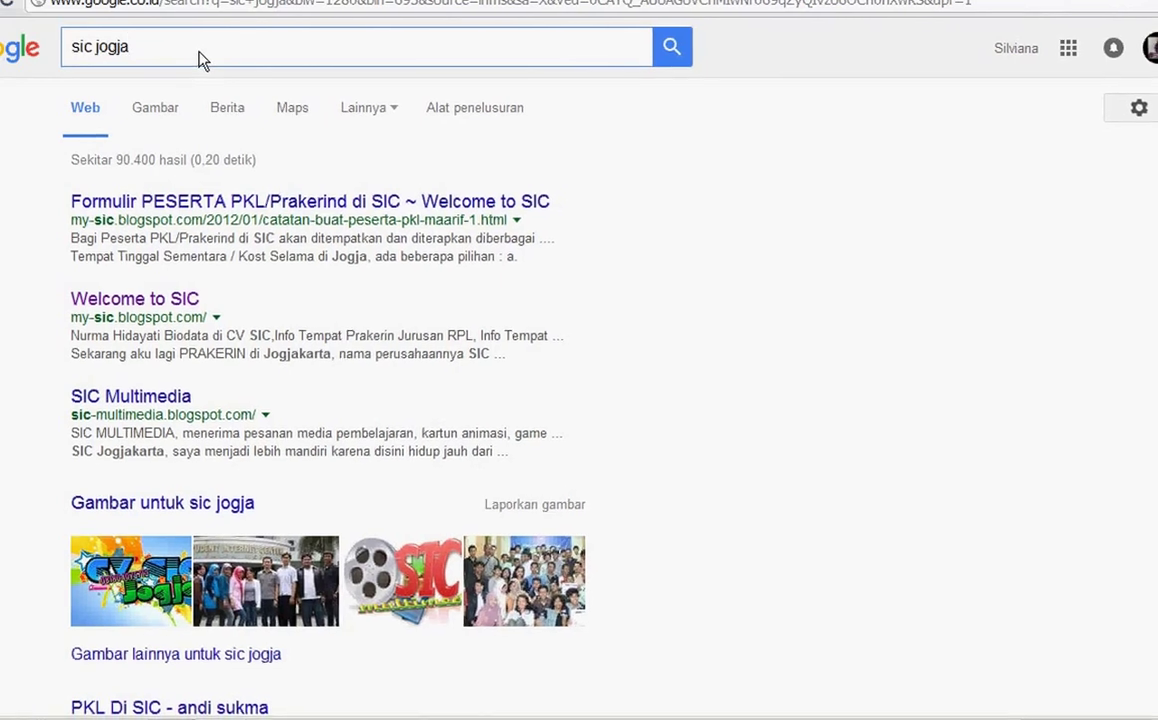
pyautogui.press('BackSpace')
pyautogui.press('BackSpace')
pyautogui.press('BackSpace')
pyautogui.press('BackSpace')
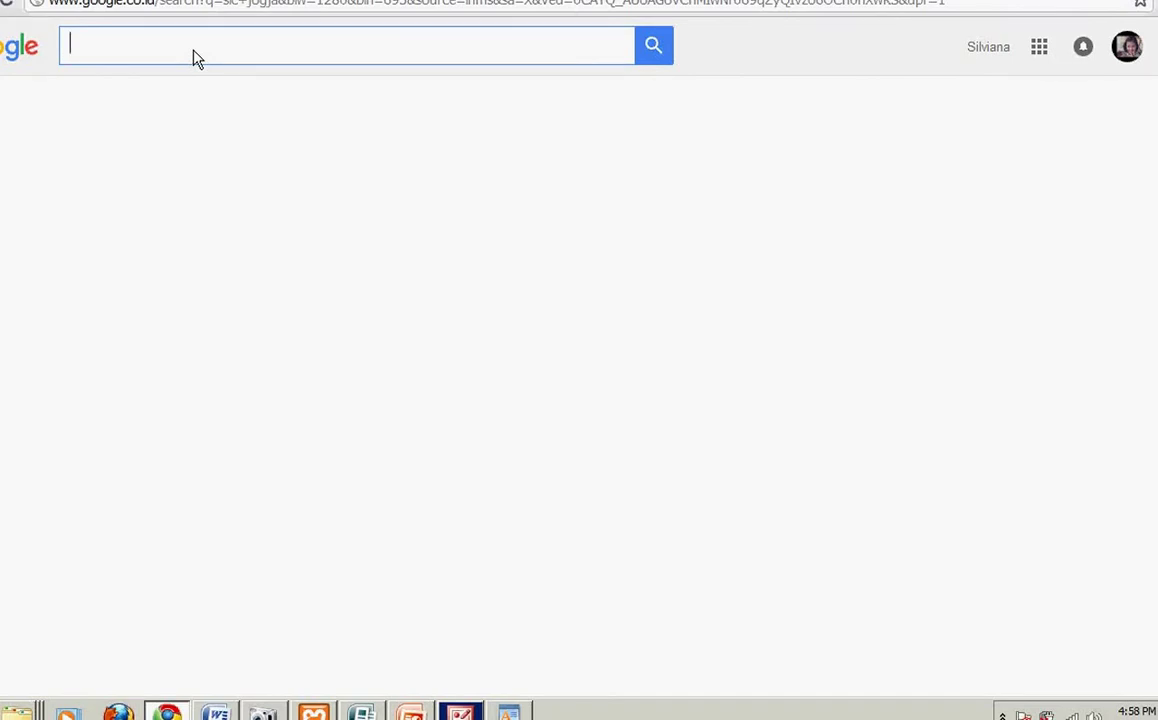
# Step: Search 'klub persahabatan mahasiswa antar universitas' and show its image results
pyautogui.write('klub')
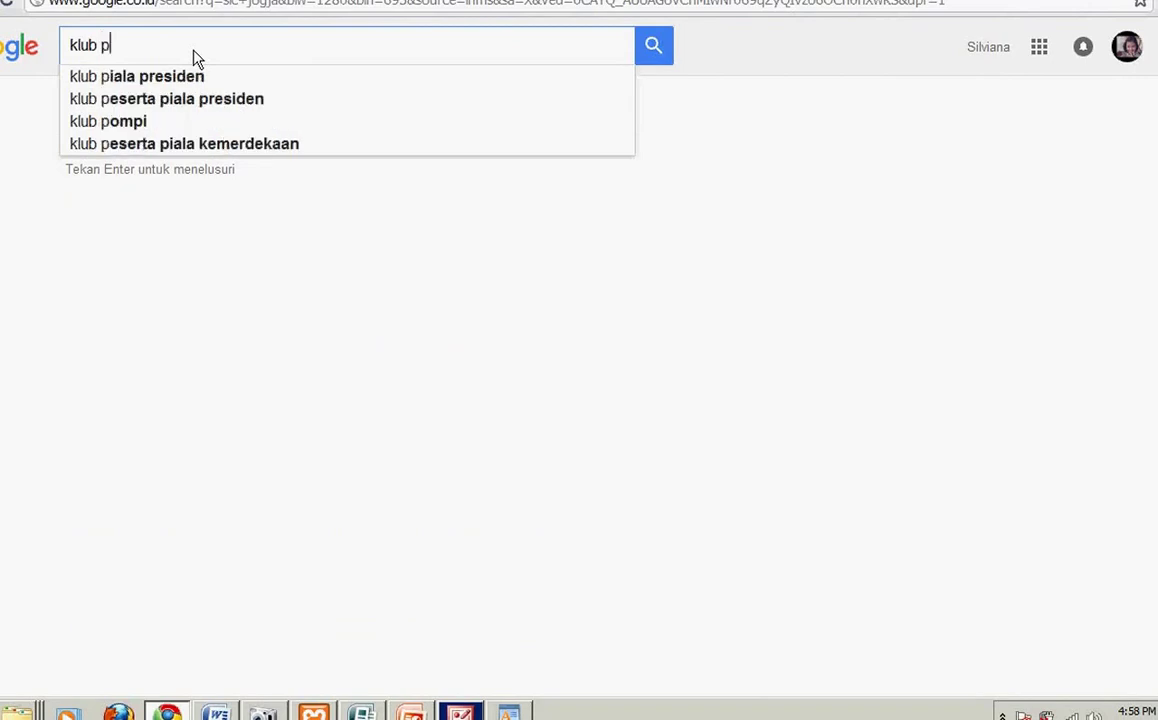
pyautogui.write(' pe')
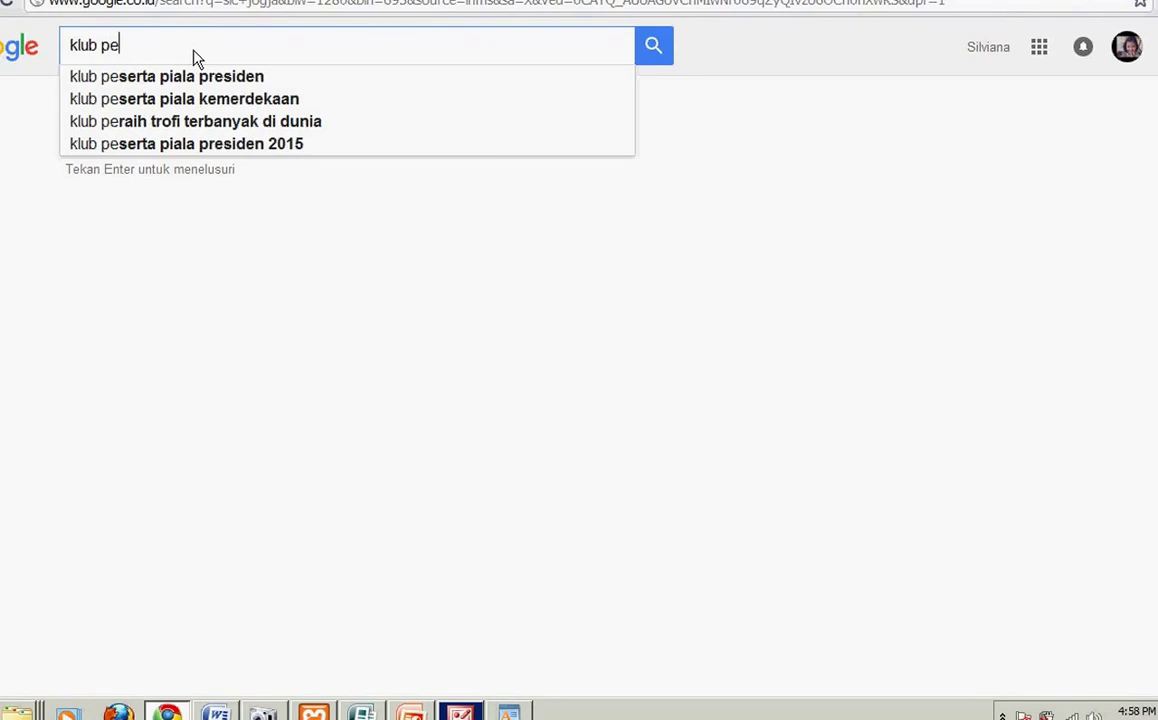
pyautogui.write('rsa')
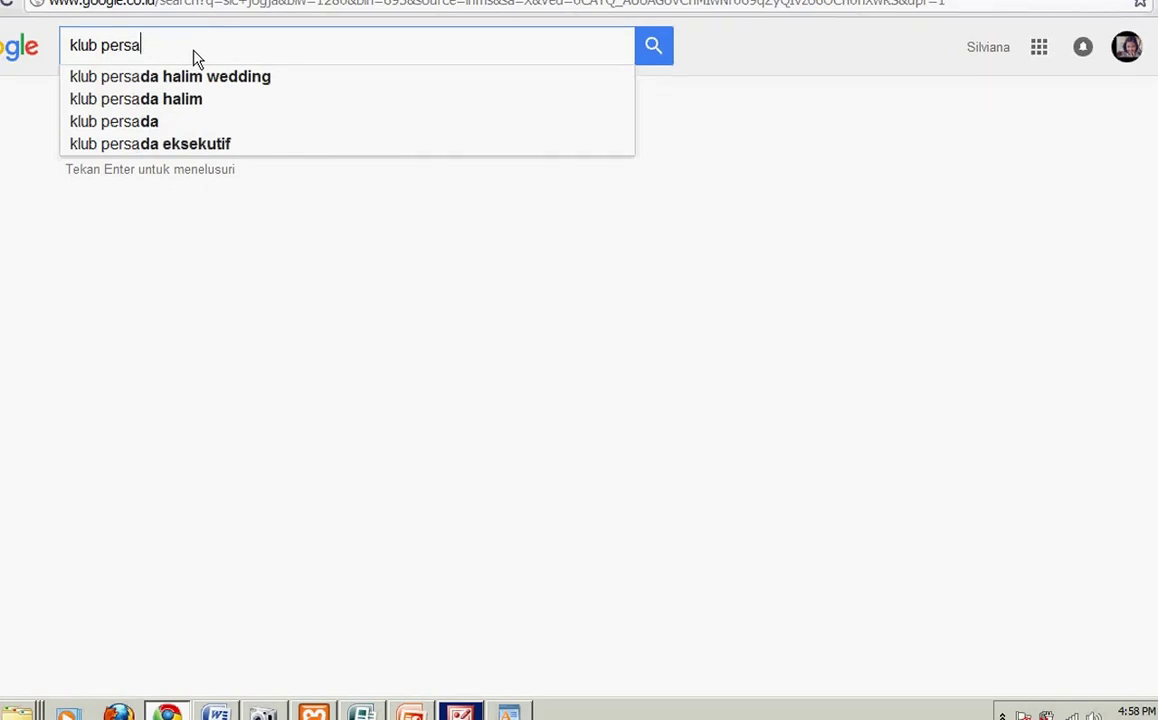
pyautogui.write('ba')
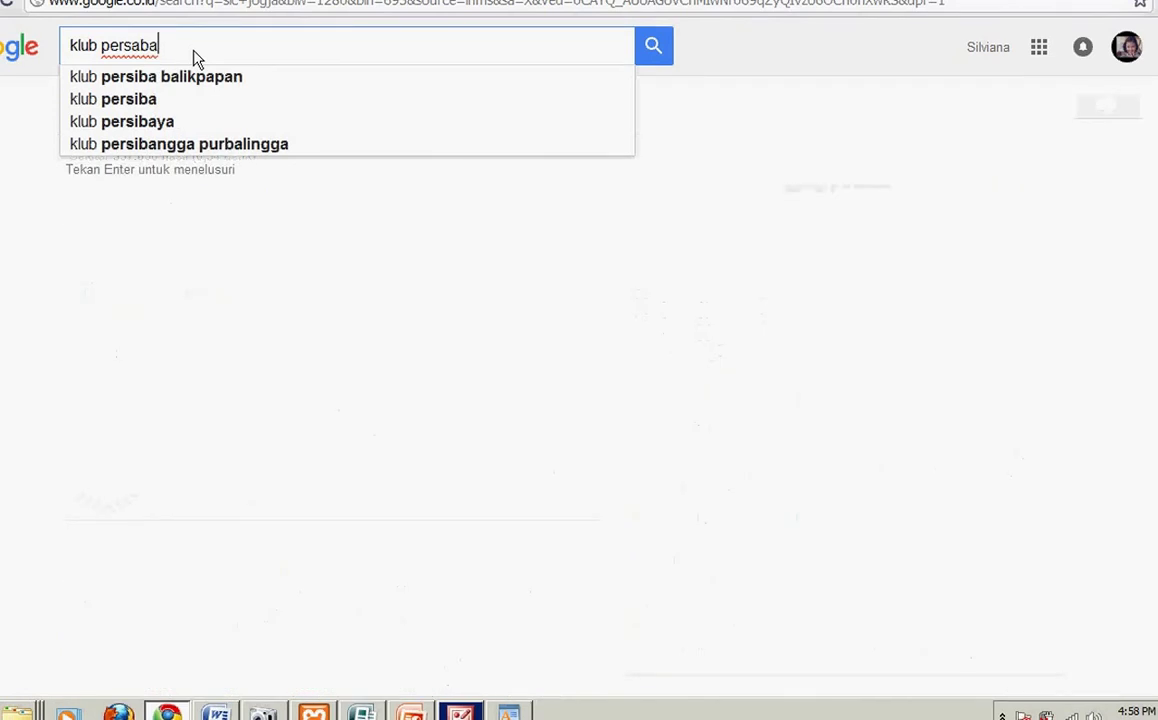
pyautogui.write('ta')
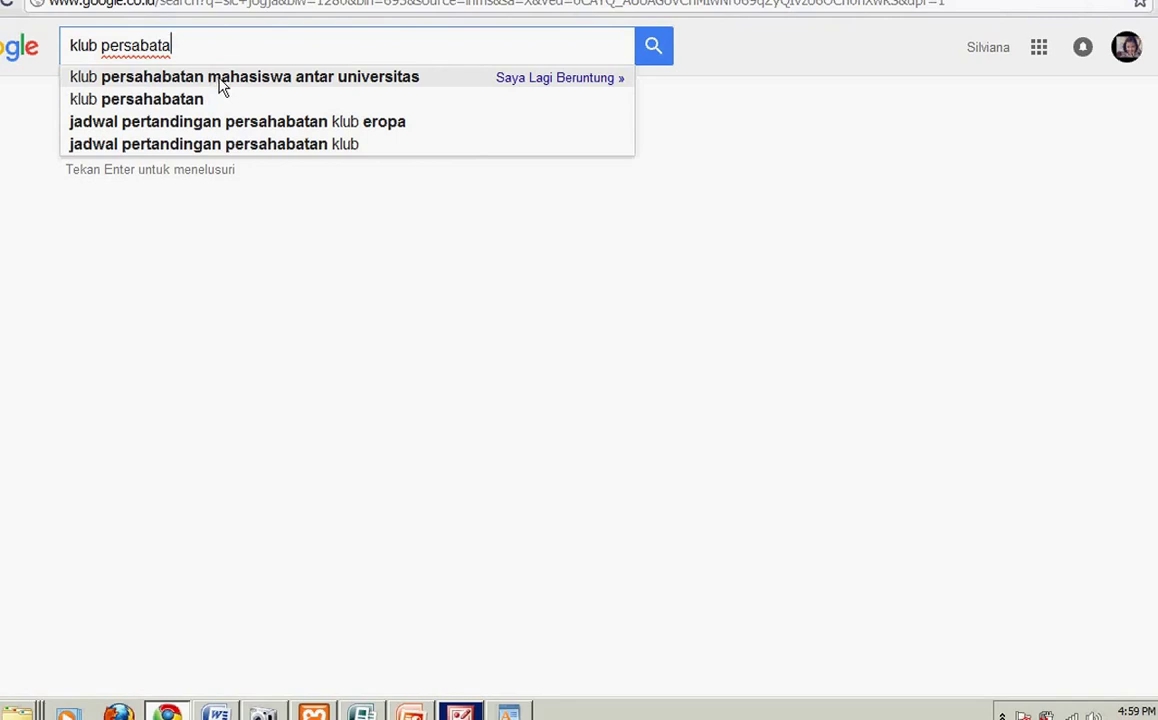
pyautogui.click(223, 87)
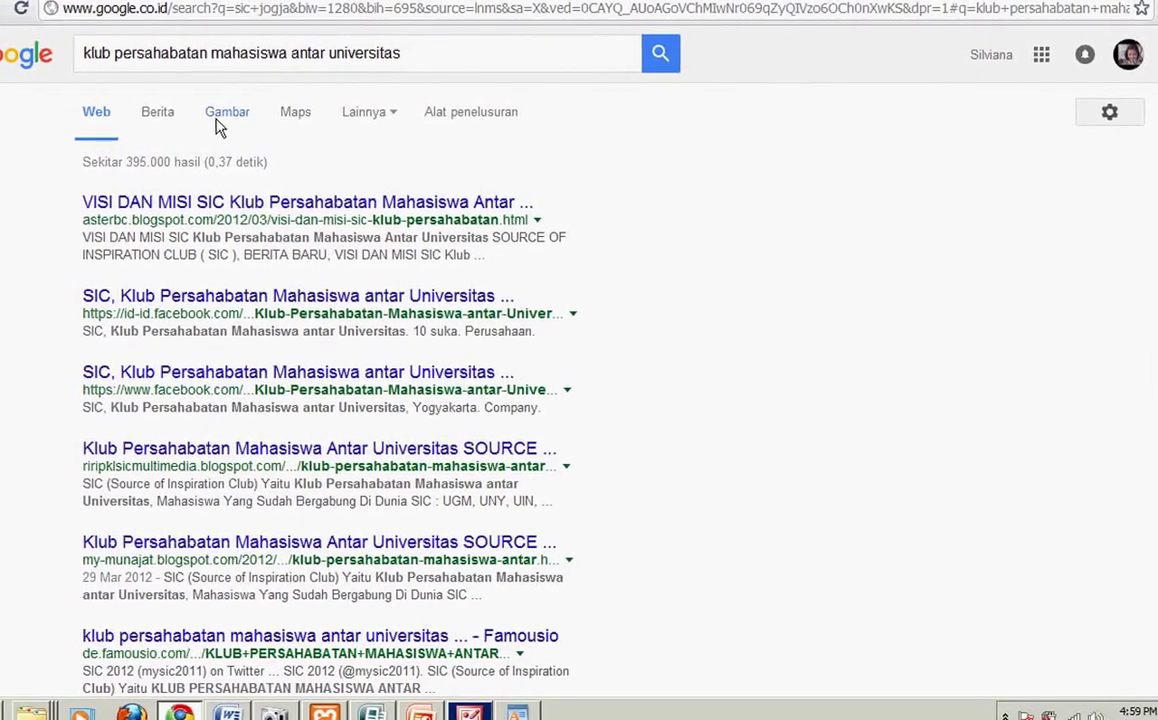
pyautogui.click(216, 121)
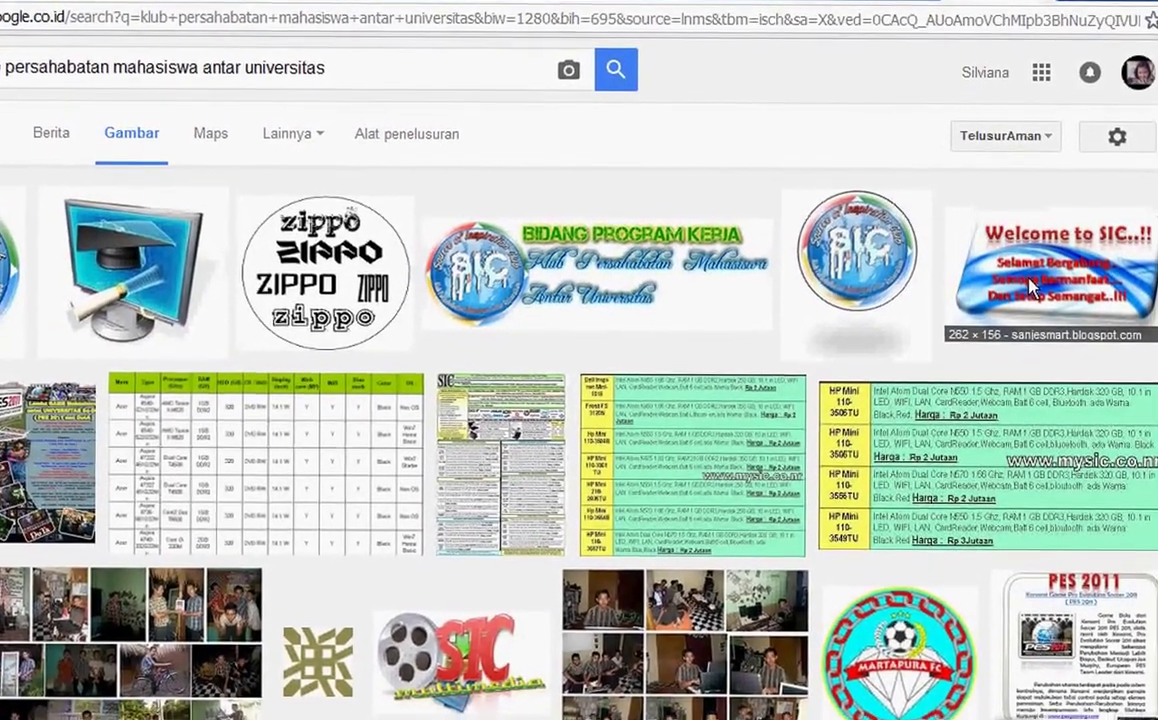
# Step: Open the Welcome to SIC blog page and dismiss its two welcome alerts
pyautogui.click(1031, 287)
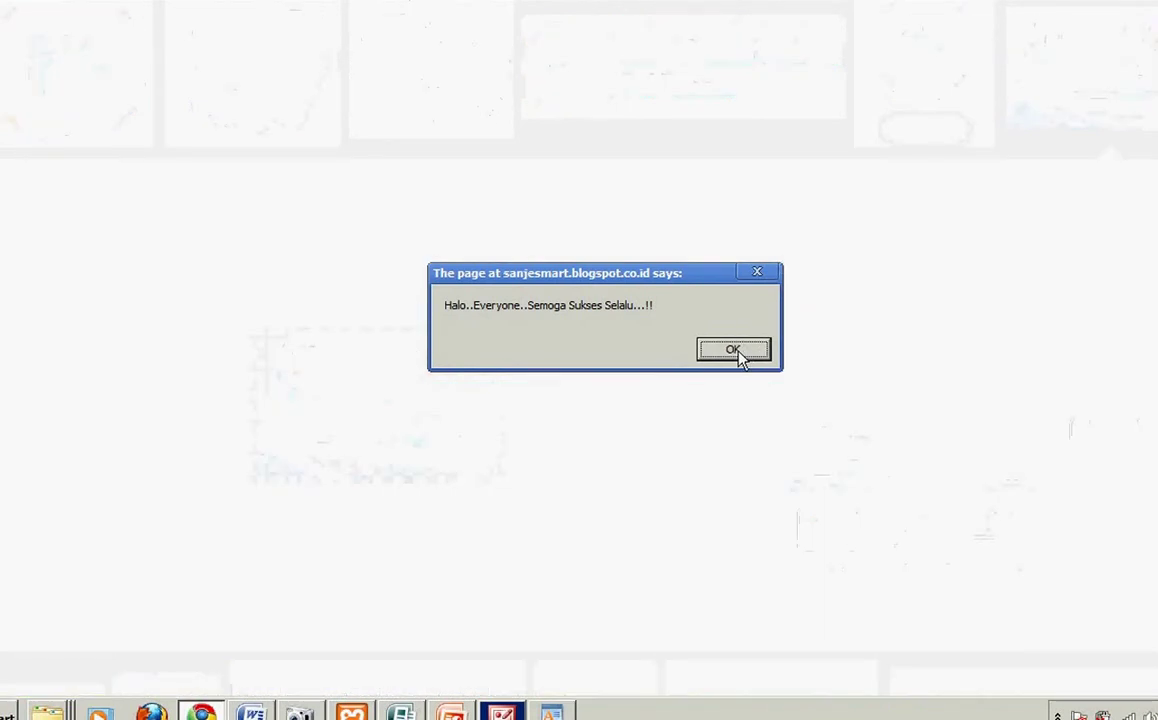
pyautogui.click(741, 358)
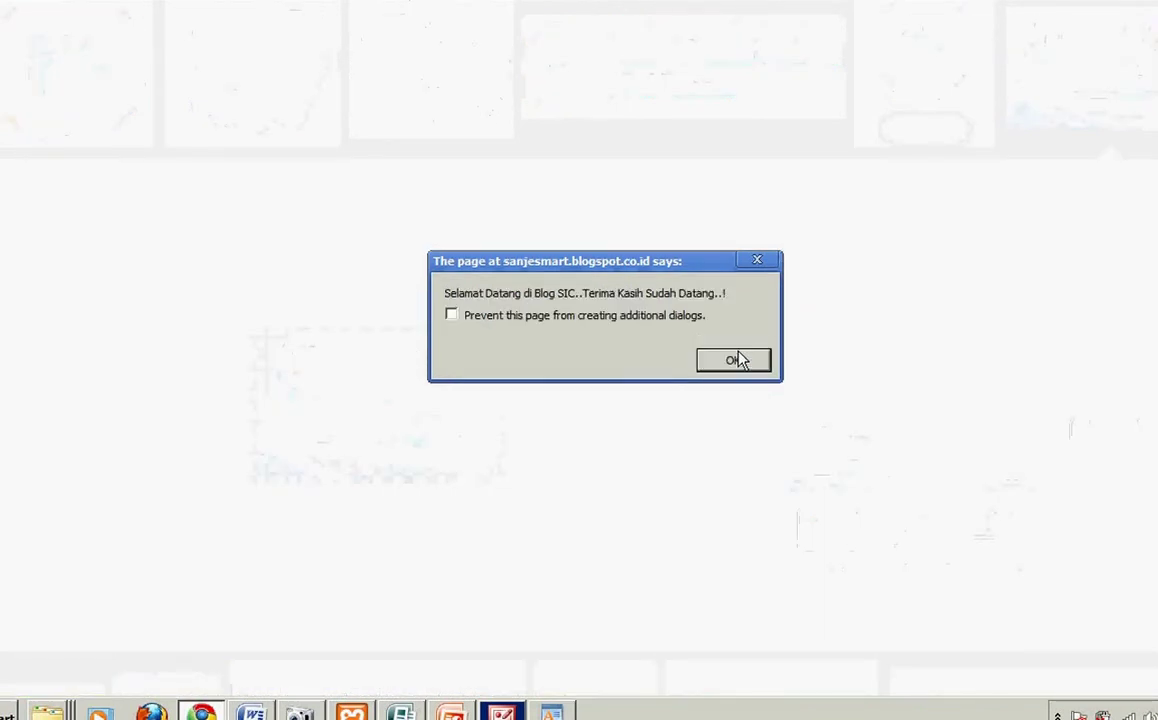
pyautogui.click(741, 359)
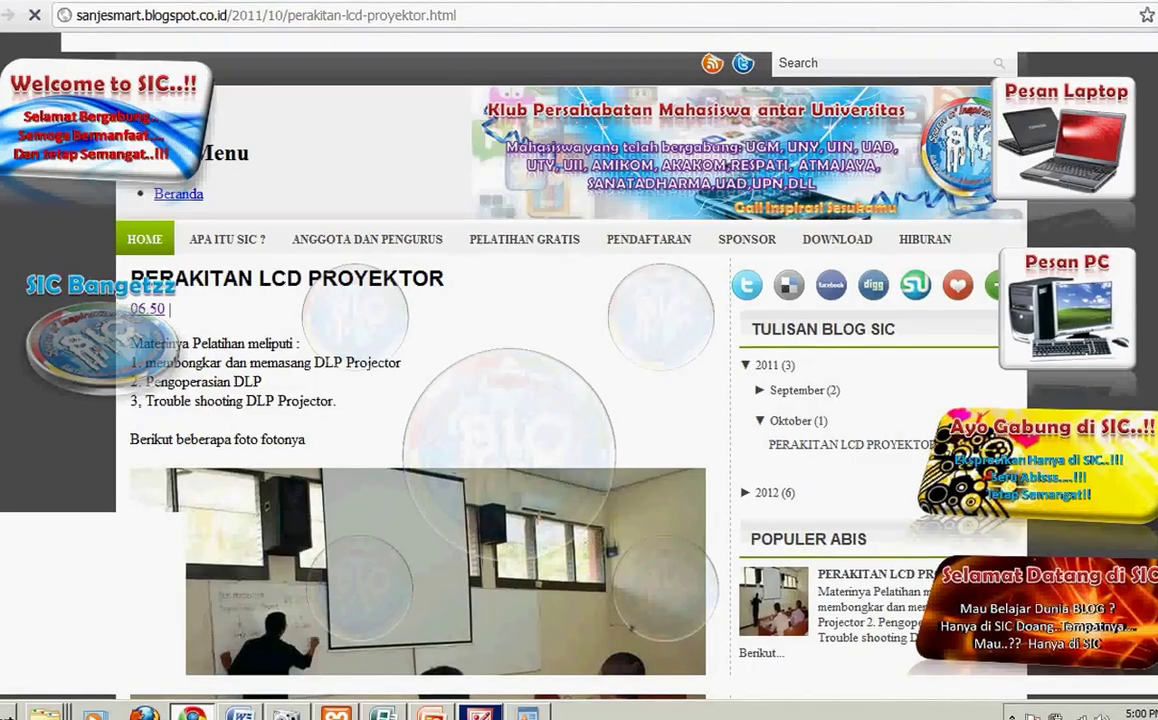
# Step: Scroll through the PERAKITAN LCD PROYEKTOR blog post
pyautogui.scroll(-10, 579, 400)
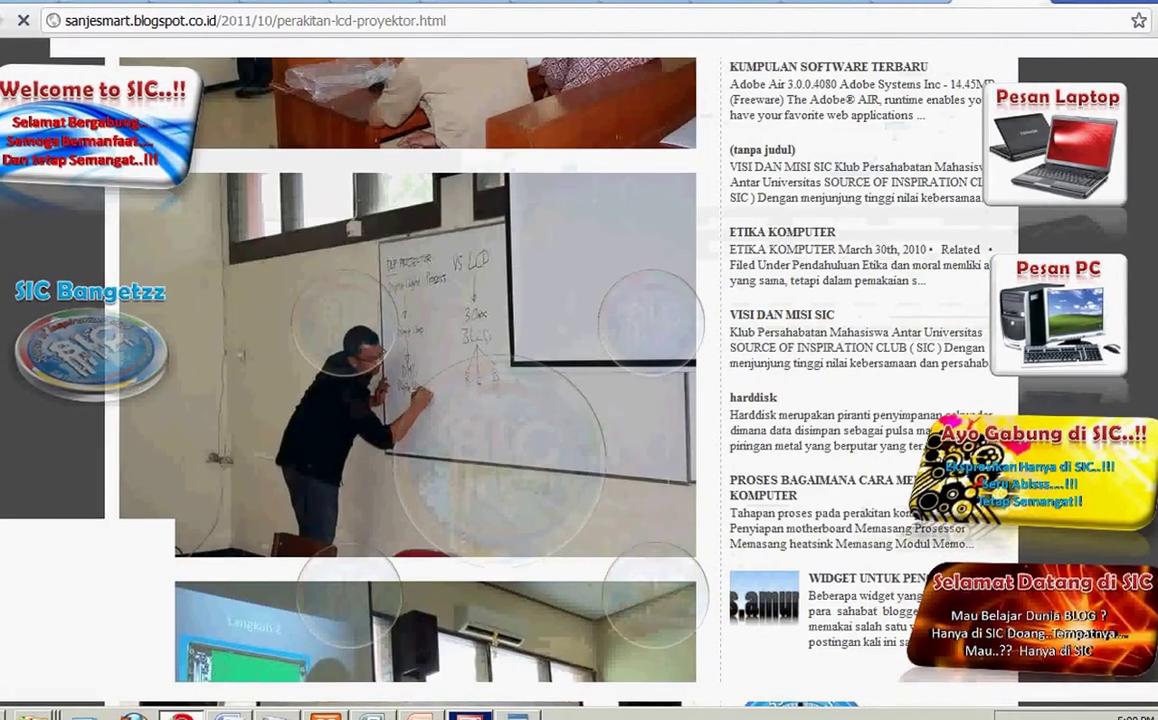
pyautogui.scroll(15, 579, 400)
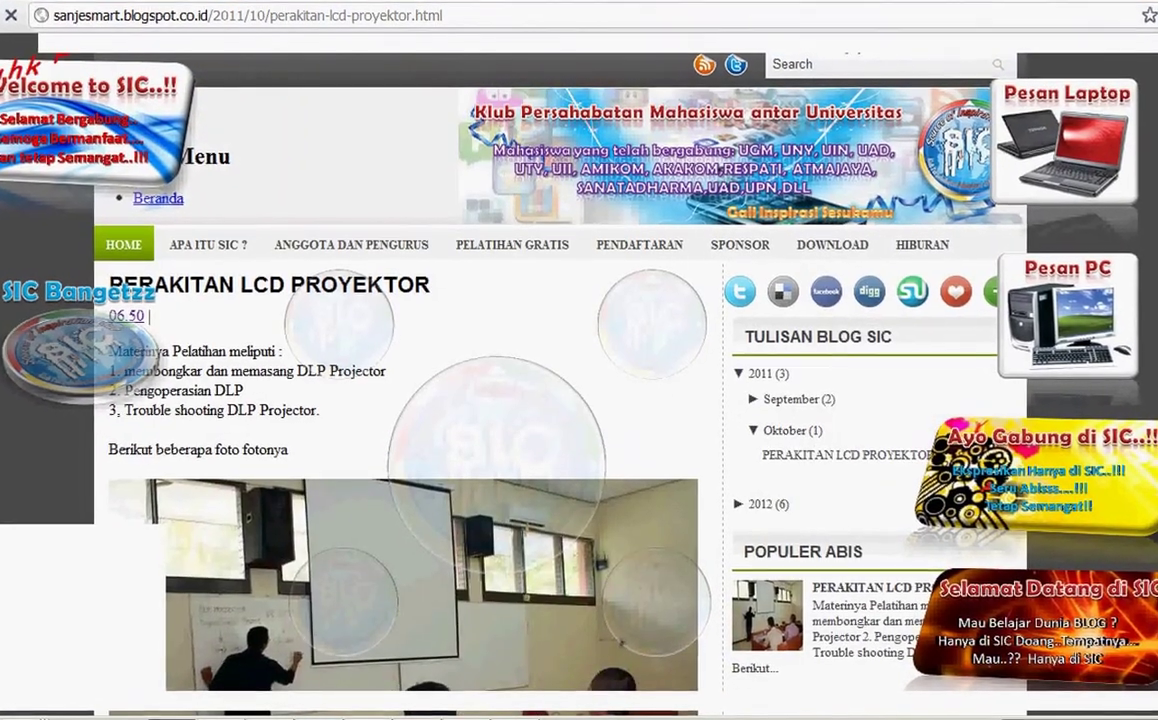
pyautogui.scroll(-10, 872, 119)
pyautogui.scroll(-10, 872, 119)
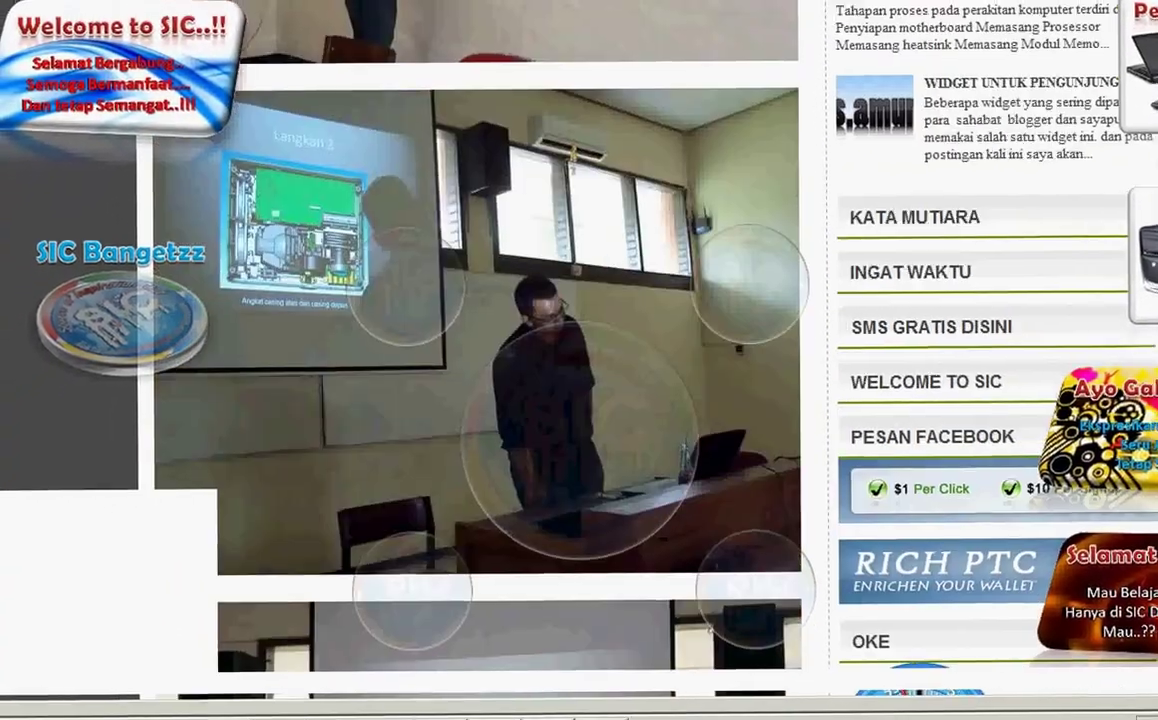
pyautogui.scroll(20, 579, 400)
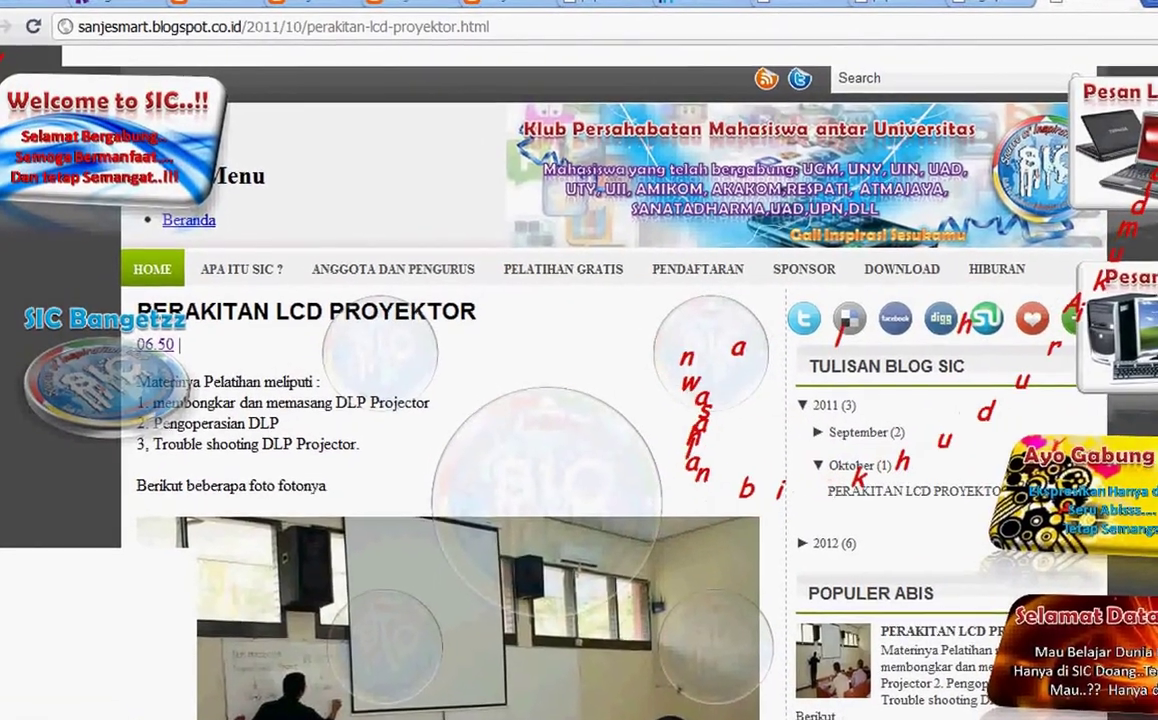
pyautogui.scroll(-15, 583, 398)
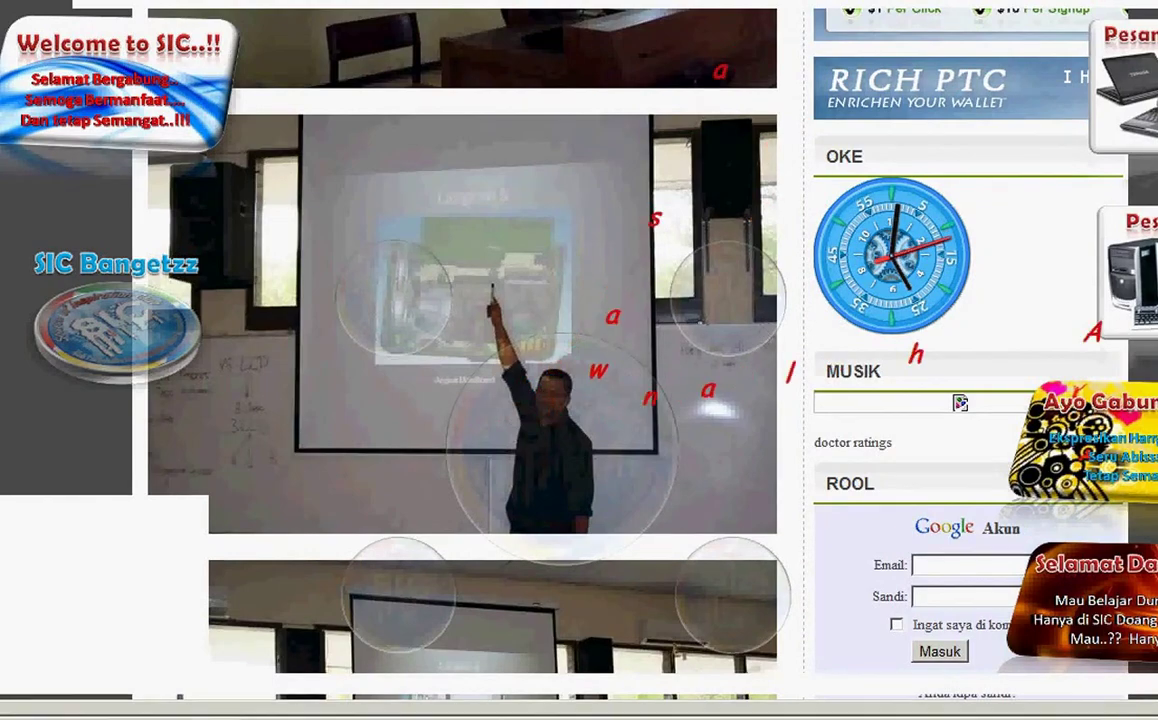
pyautogui.scroll(20, 460, 360)
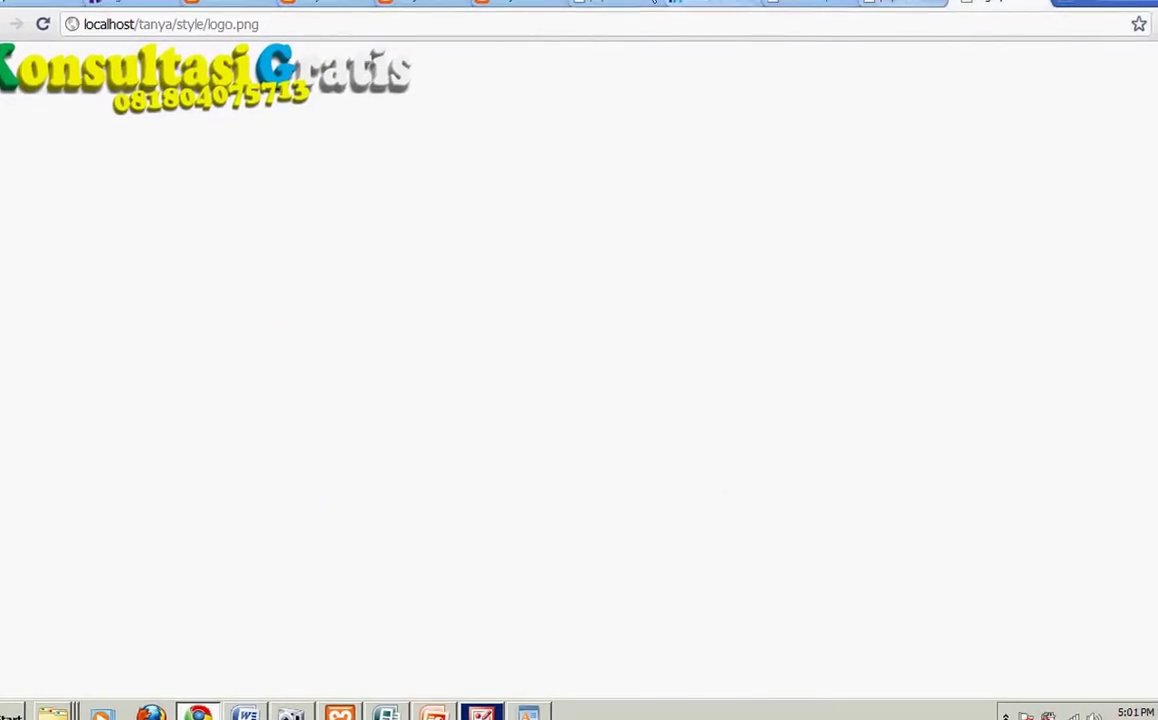
# Step: Disconnect the Bekasi Amazing wireless network, then select the logo.png tab's address
pyautogui.click(597, 2)
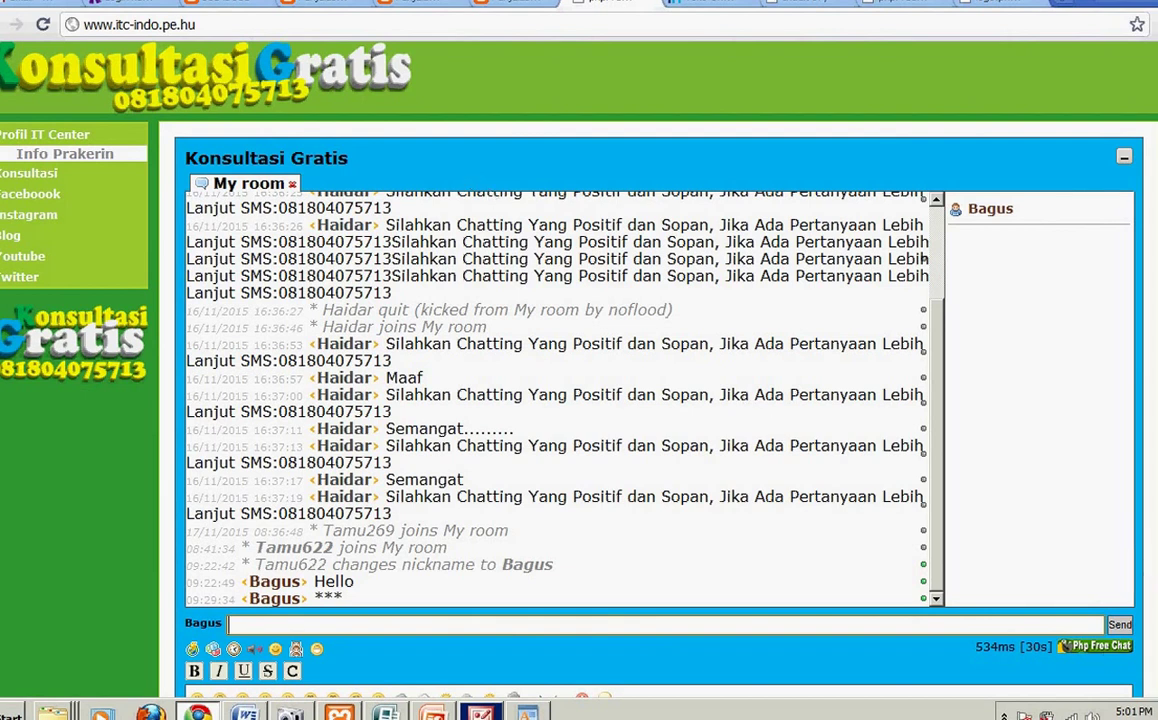
pyautogui.click(1071, 716)
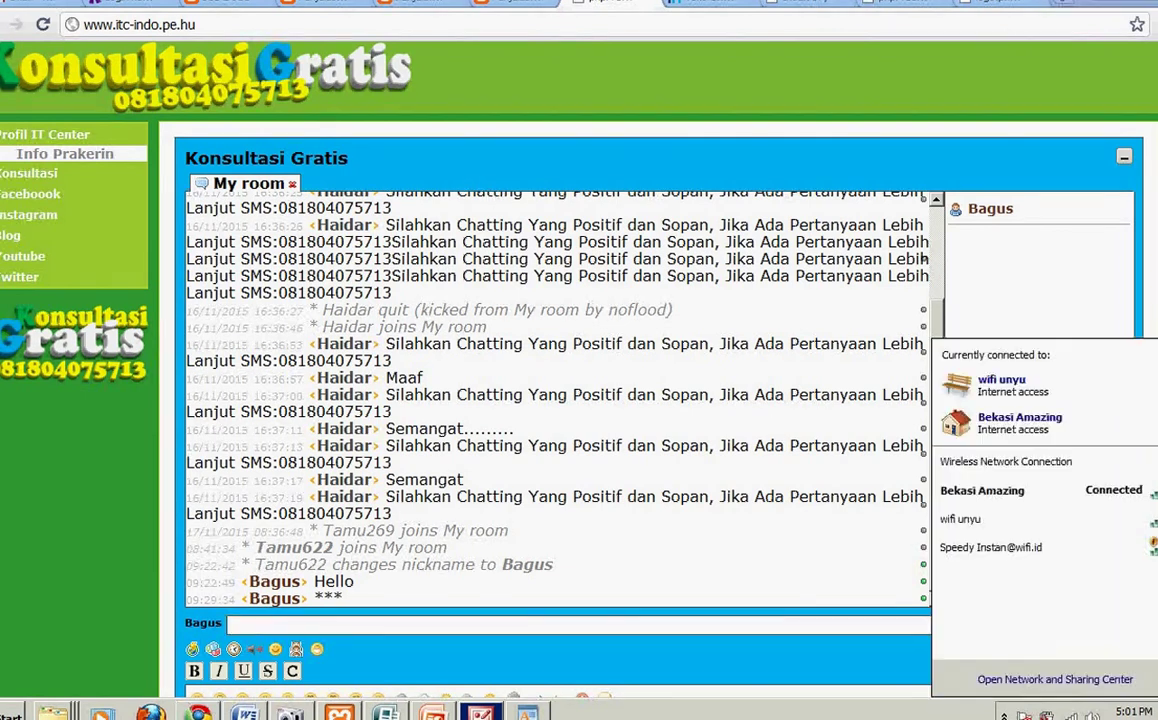
pyautogui.click(1068, 503)
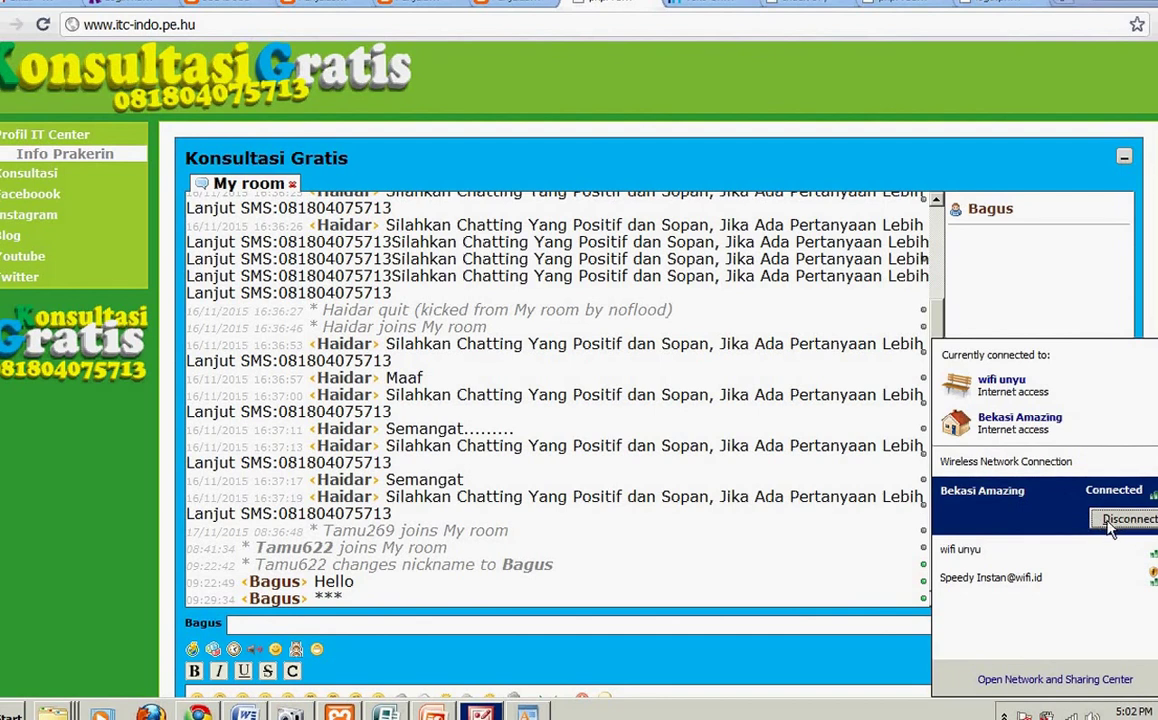
pyautogui.click(1102, 521)
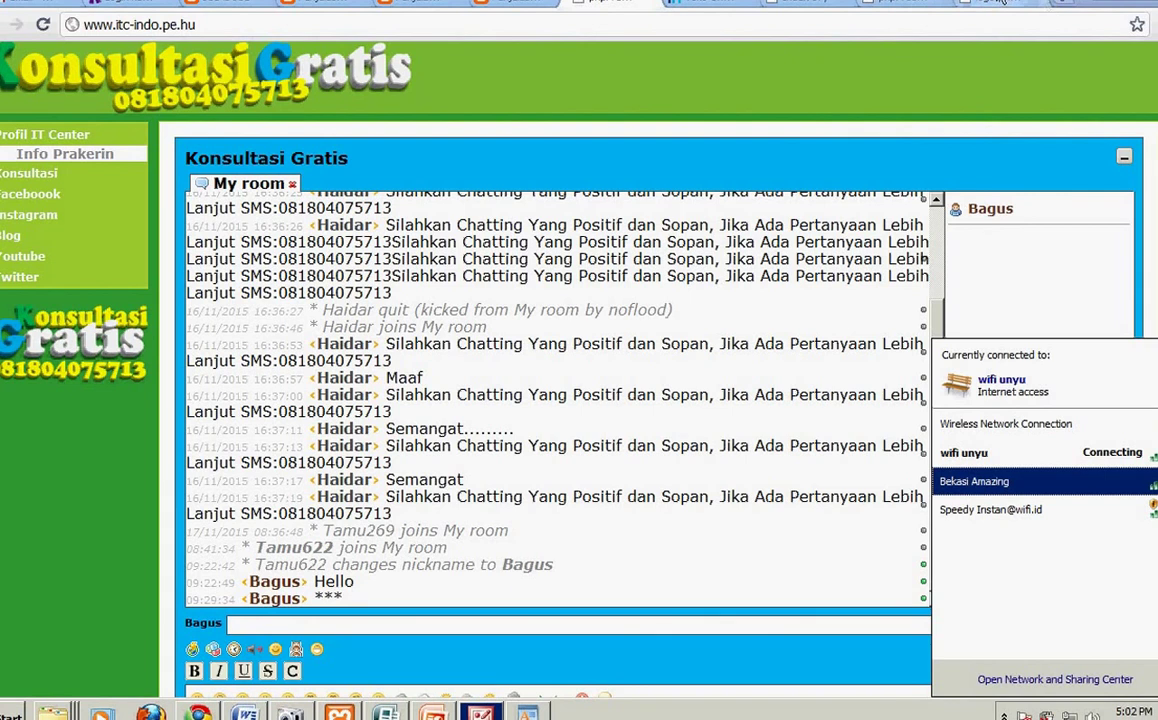
pyautogui.click(900, 5)
pyautogui.click(881, 30)
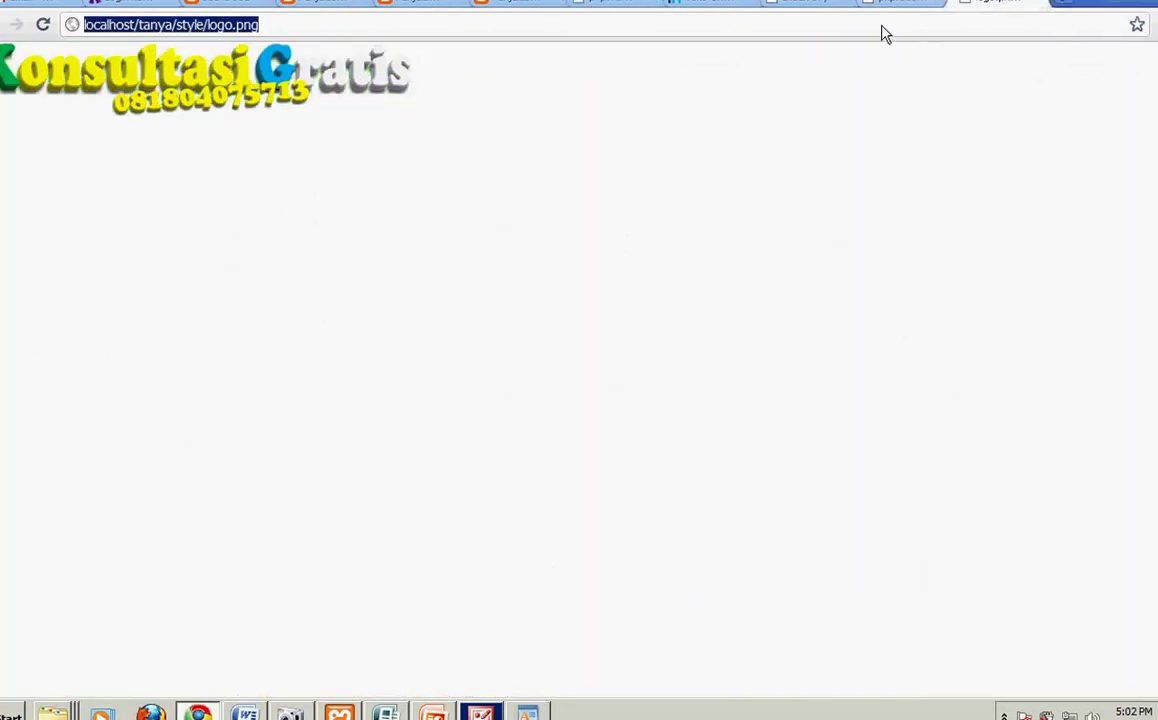
# Step: Replace the address with 'yo', autocompleting to youtube.com, and load it
pyautogui.write('byou')
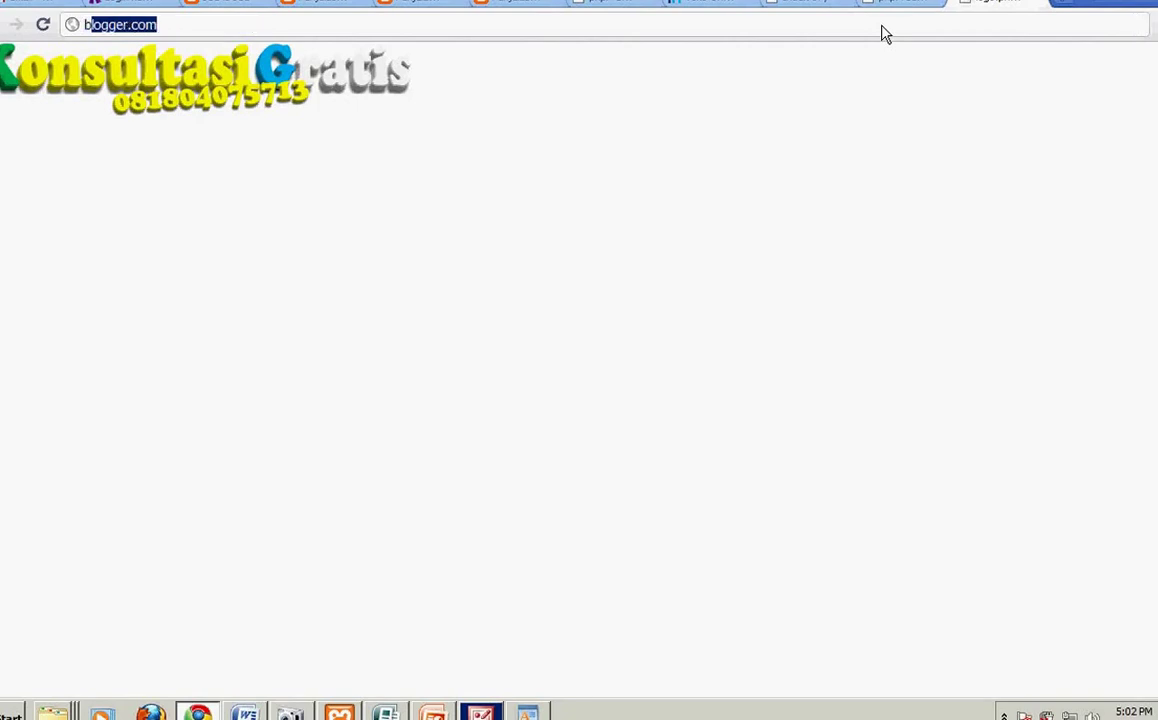
pyautogui.press('BackSpace')
pyautogui.press('BackSpace')
pyautogui.press('BackSpace')
pyautogui.press('BackSpace')
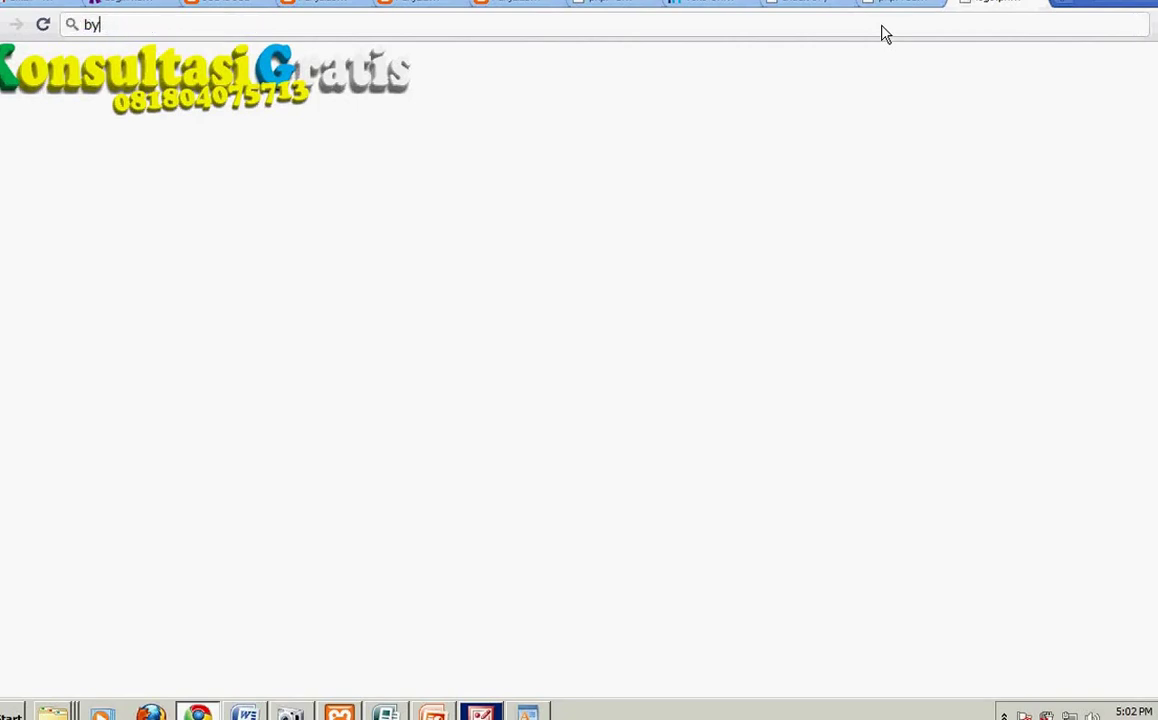
pyautogui.write('youtube.com')
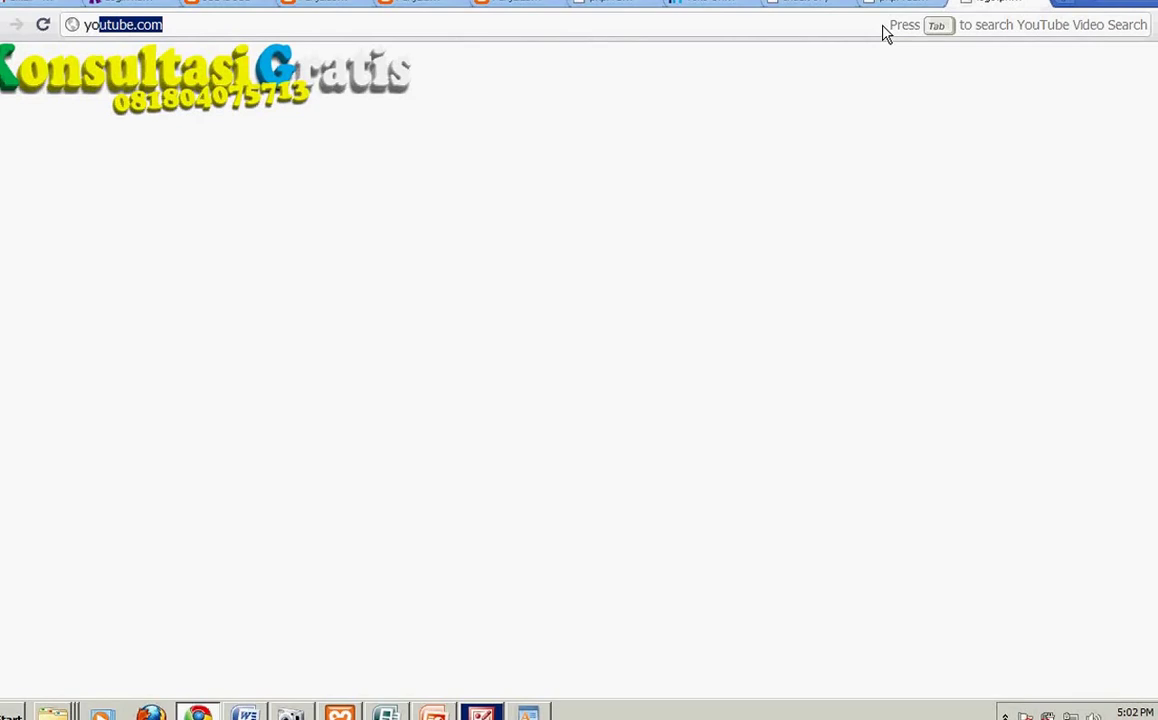
pyautogui.press('Return')
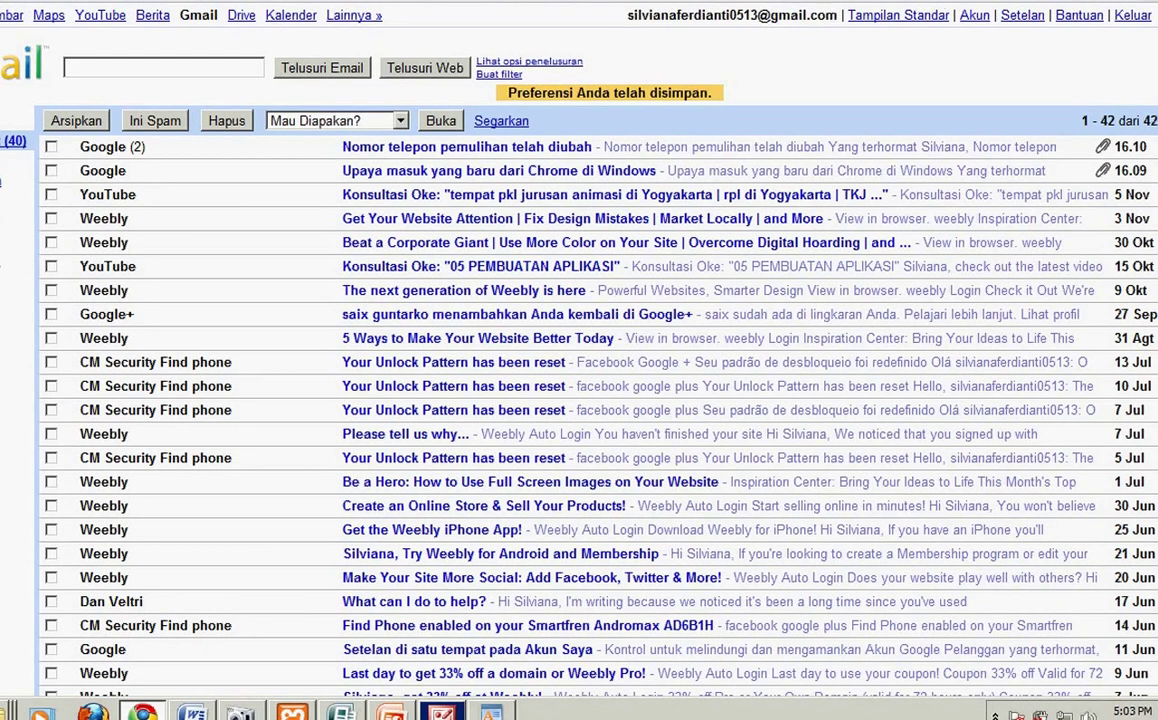
# Step: Sign out of Gmail and enter the other Google account's e-mail address
pyautogui.click(1131, 16)
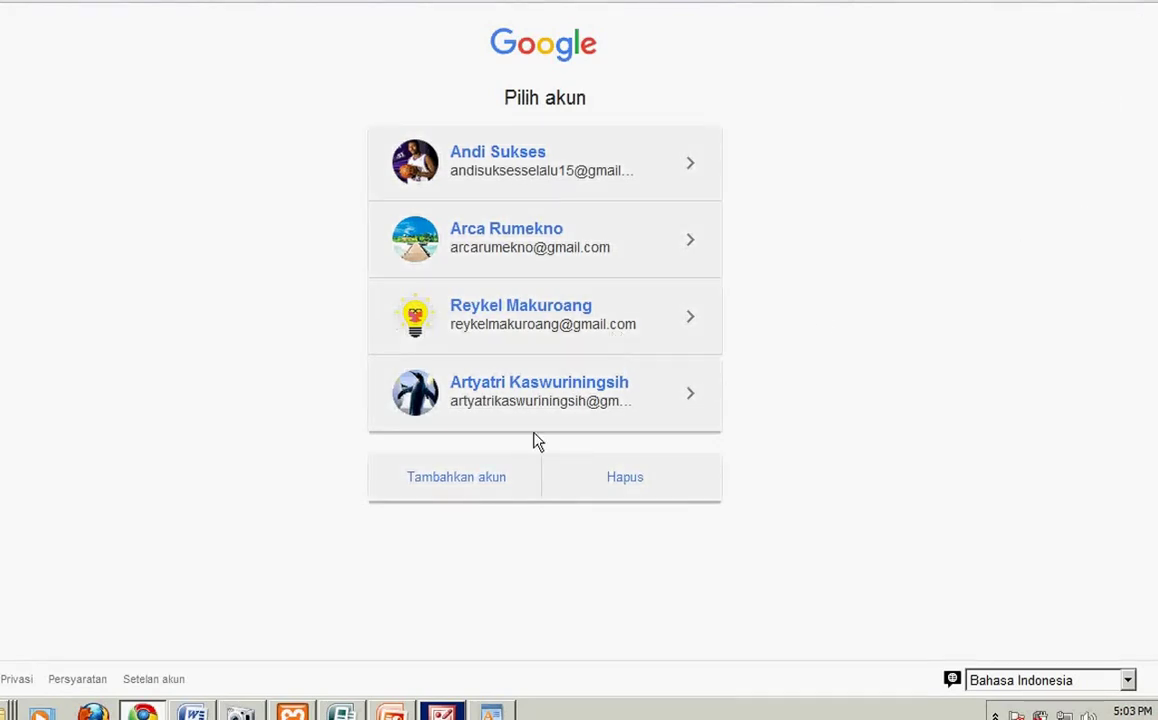
pyautogui.click(484, 488)
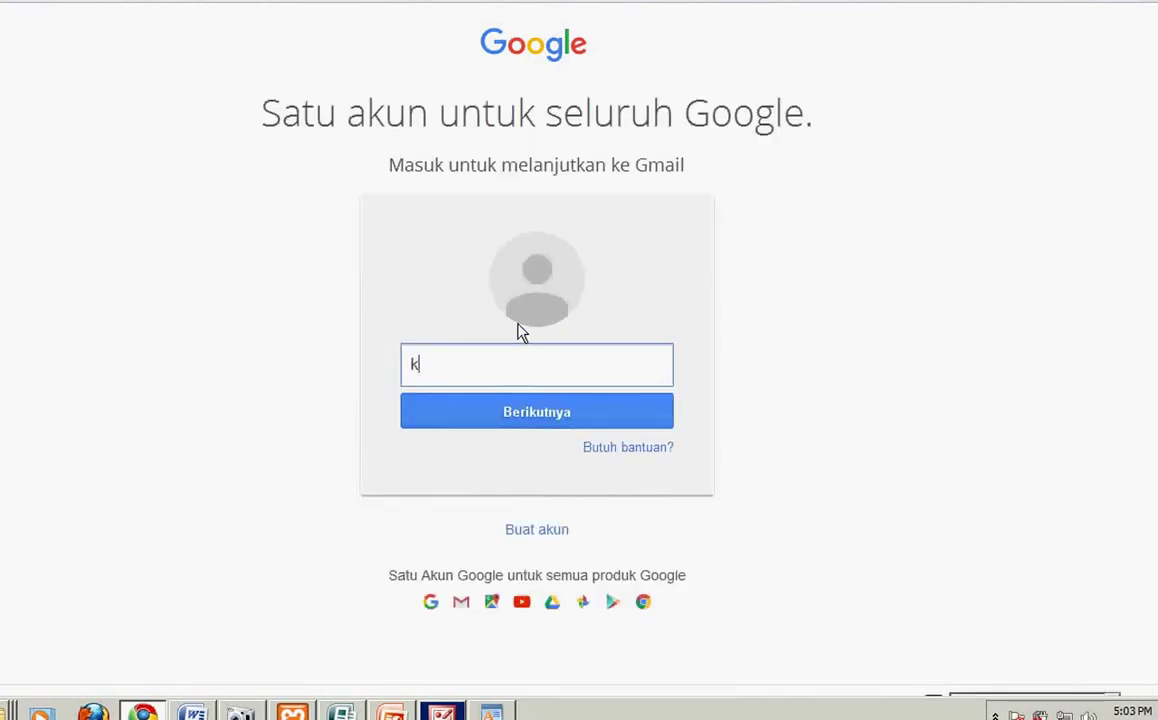
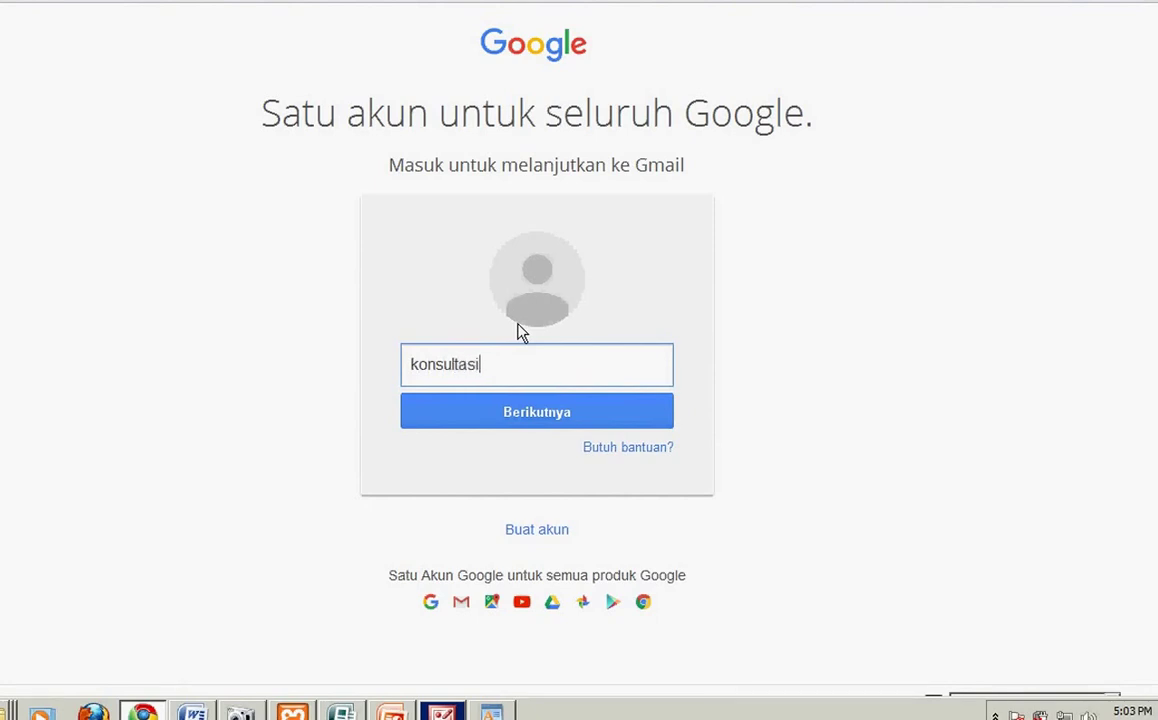
pyautogui.click(521, 428)
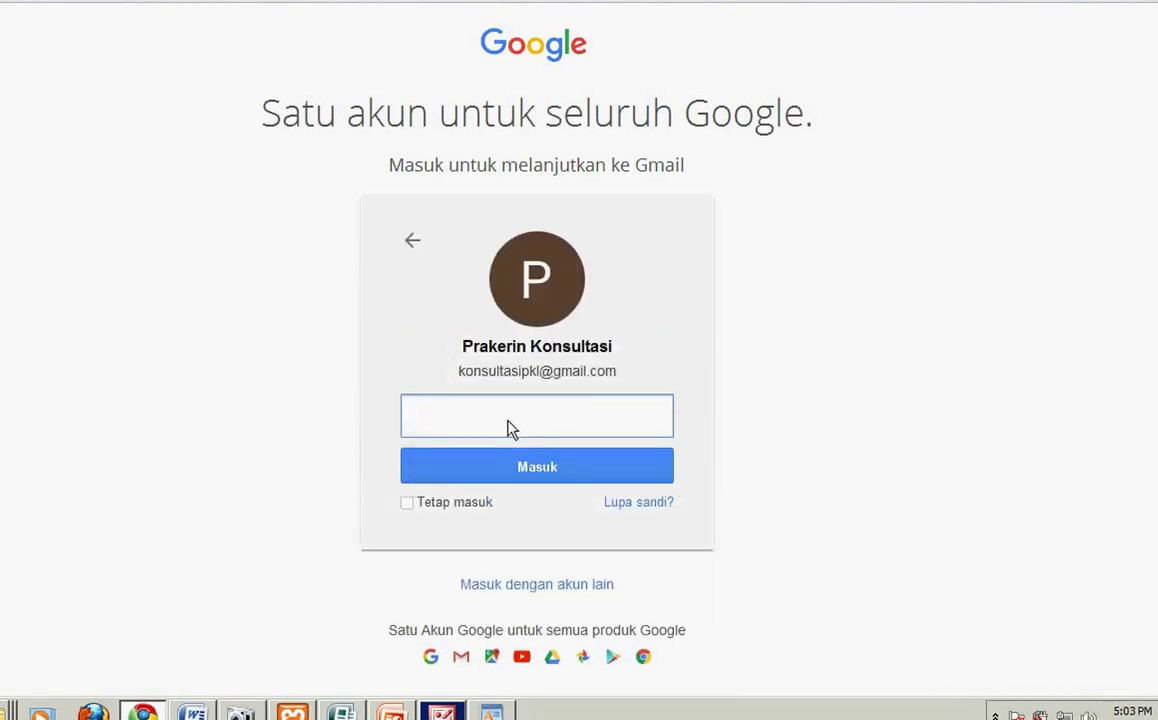
# Step: Enter that account's password and complete the sign-in
pyautogui.write('•••••••')
pyautogui.press('BackSpace')
pyautogui.press('BackSpace')
pyautogui.press('BackSpace')
pyautogui.press('BackSpace')
pyautogui.press('BackSpace')
pyautogui.press('BackSpace')
pyautogui.press('BackSpace')
pyautogui.write('••••••••••')
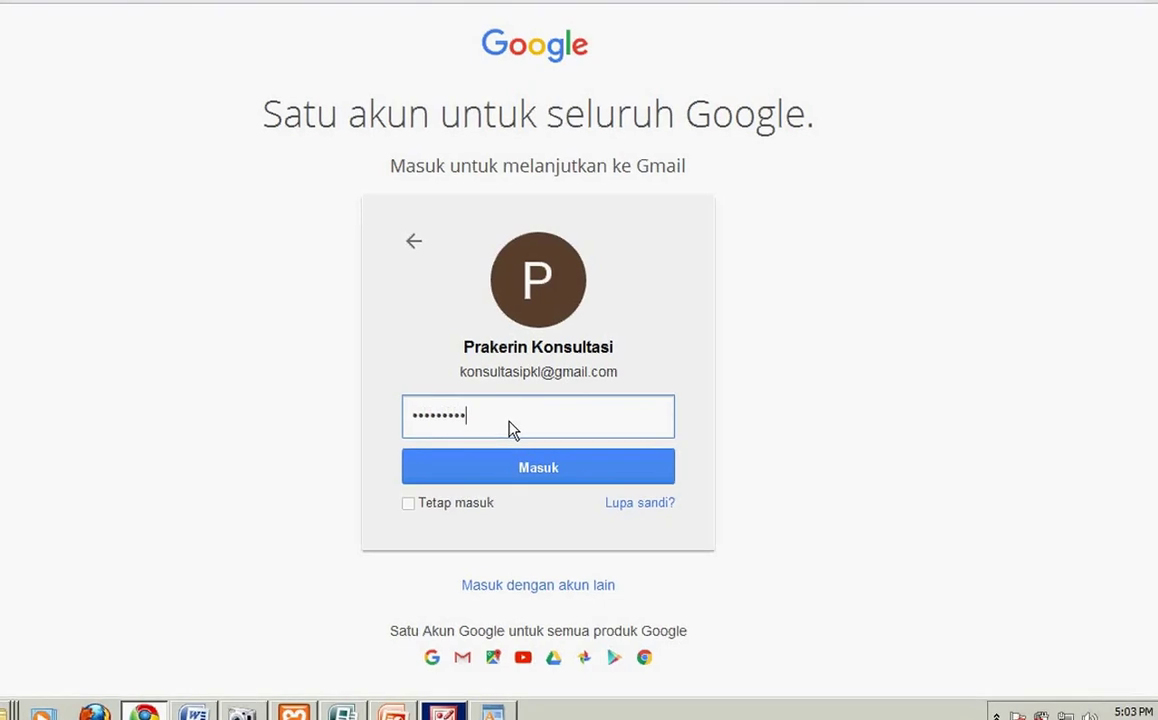
pyautogui.press('Return')
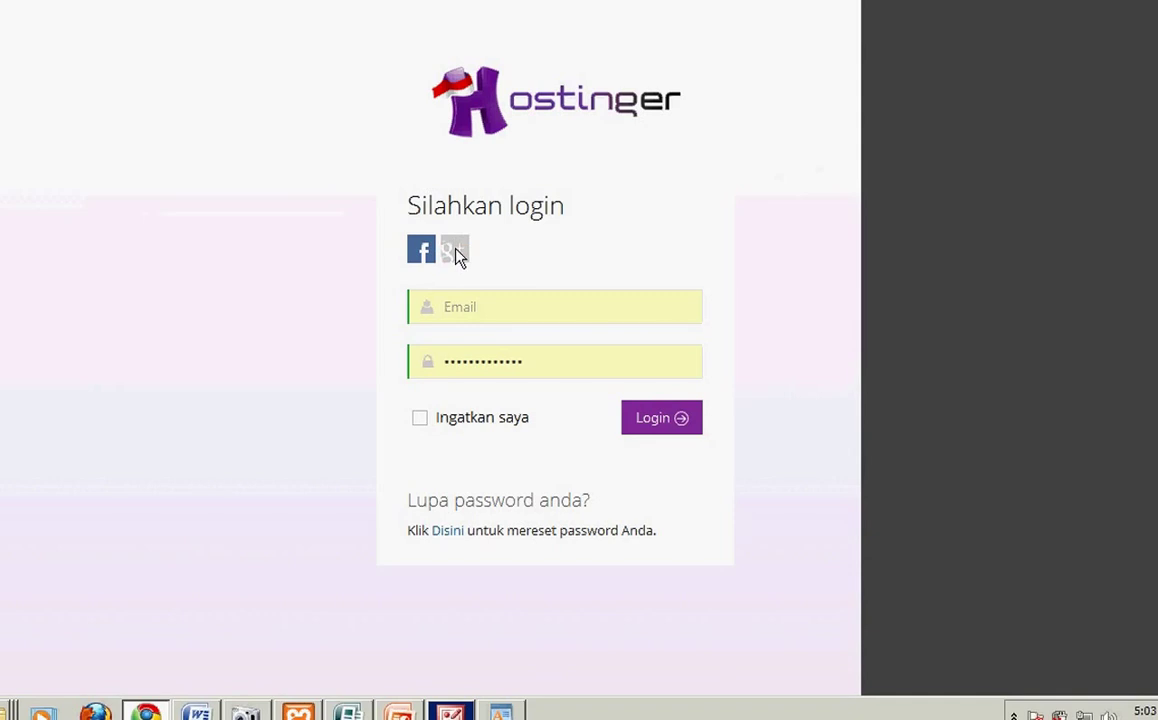
# Step: Log in to Hostinger with Google and start a new hosting order from Semua Akun Hosting
pyautogui.click(455, 253)
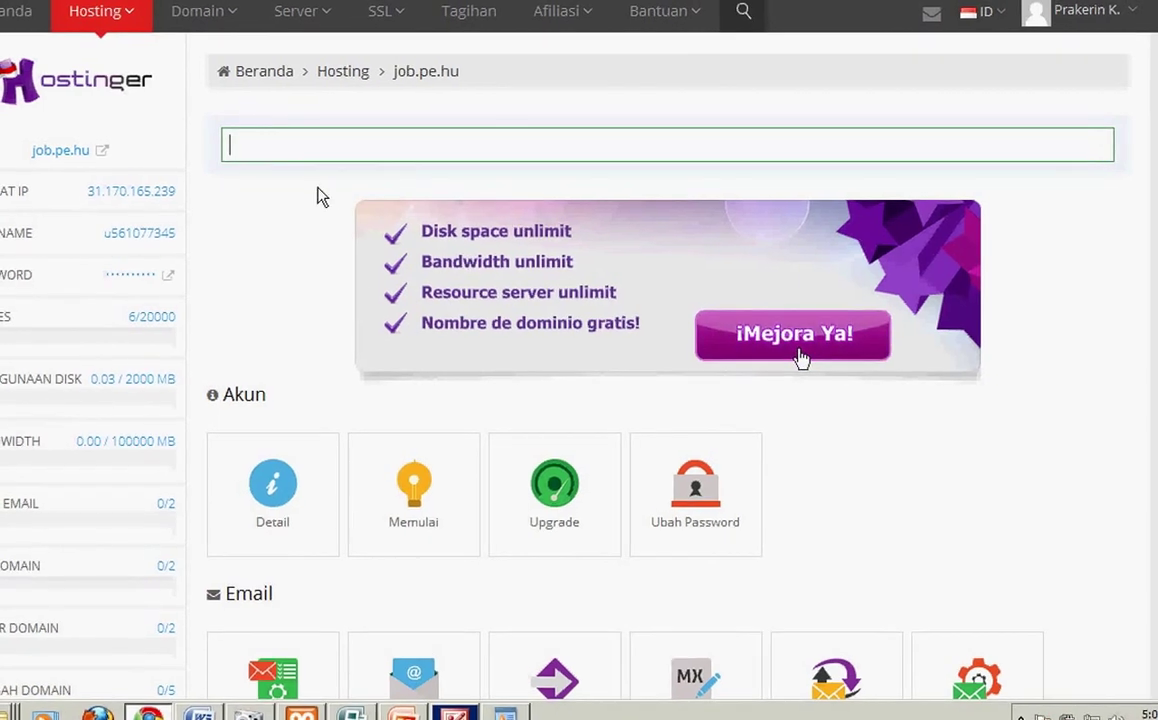
pyautogui.click(93, 11)
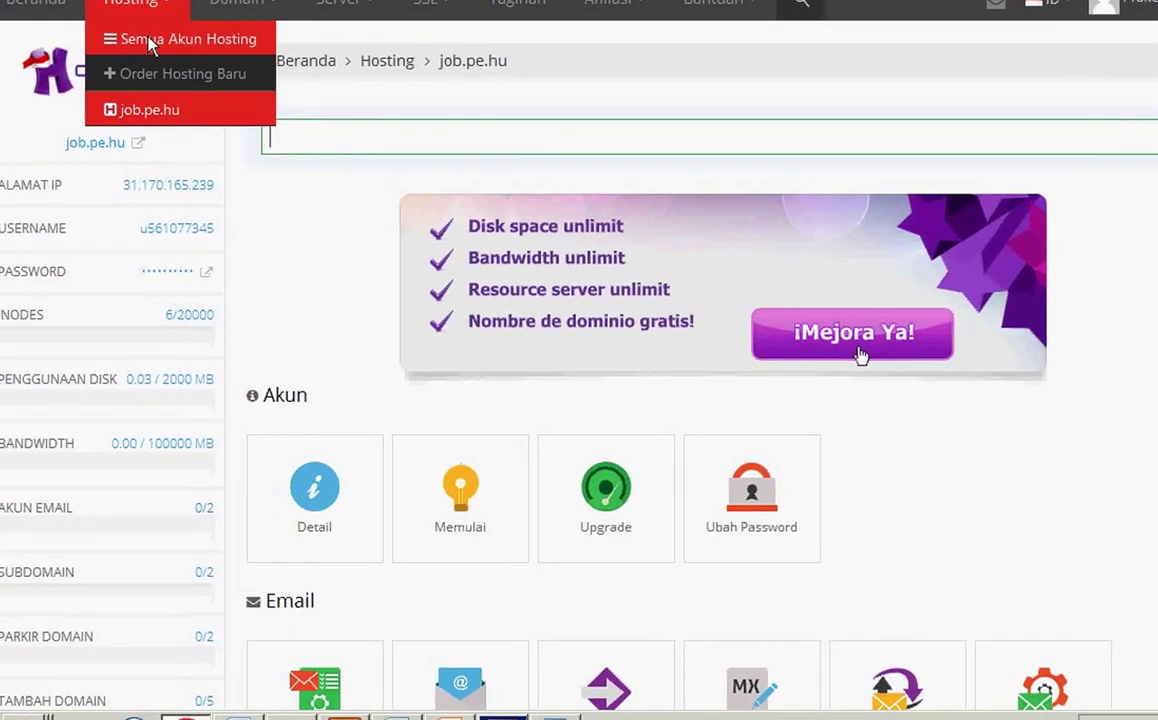
pyautogui.click(136, 45)
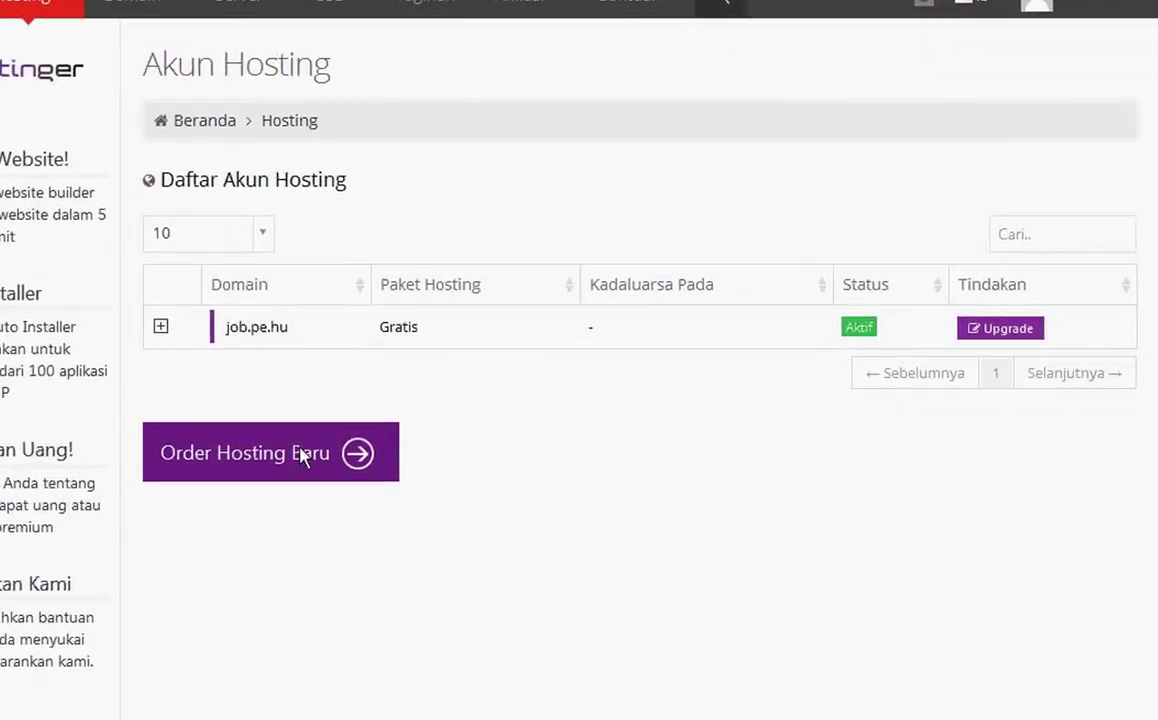
pyautogui.click(311, 521)
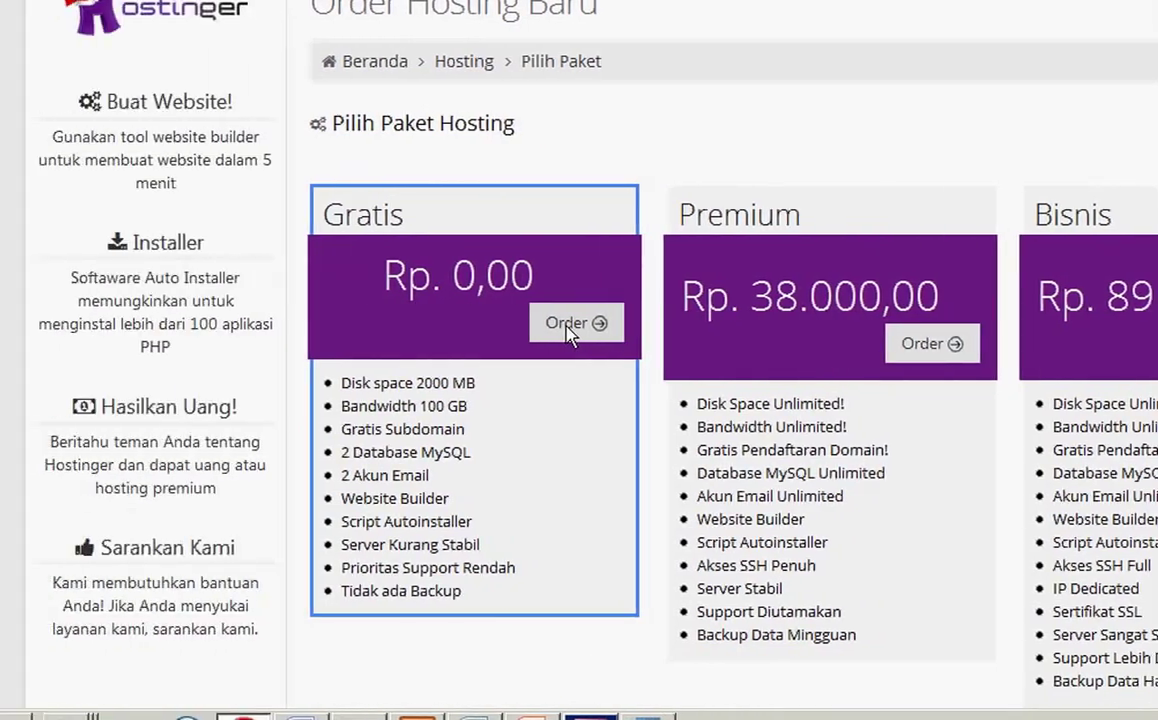
# Step: Order the free Gratis plan for subdomain 33.pe.hu with an account password
pyautogui.click(570, 335)
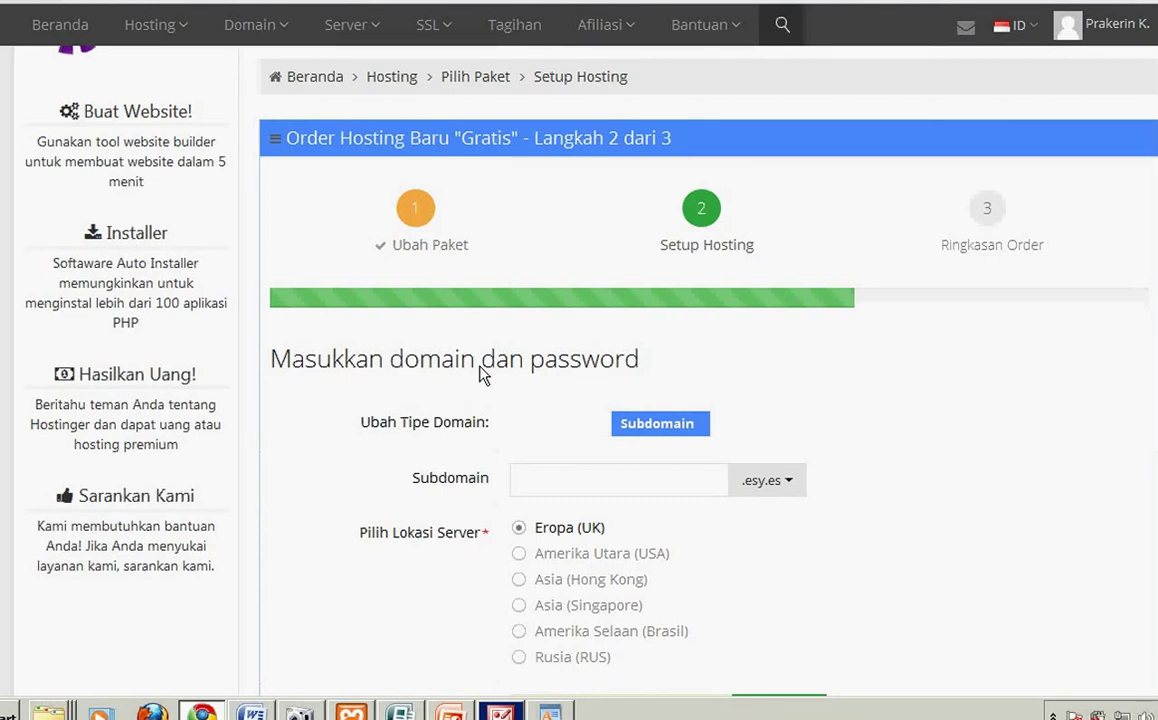
pyautogui.click(797, 489)
pyautogui.click(755, 638)
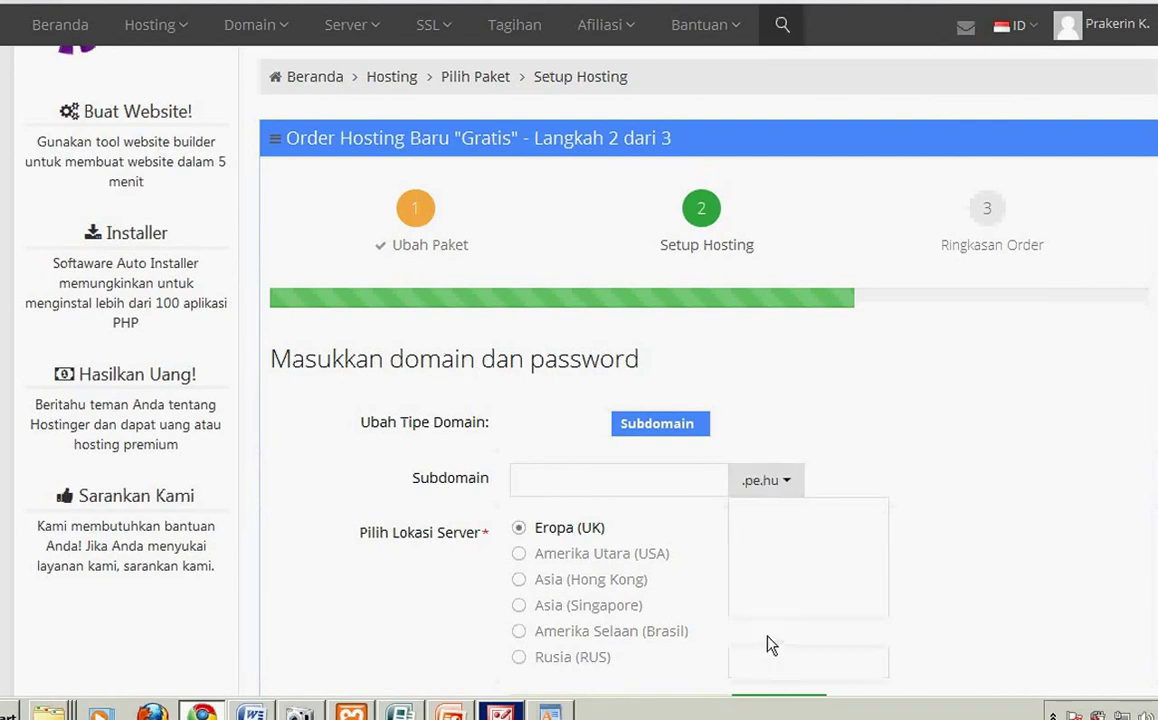
pyautogui.scroll(-3, 1078, 408)
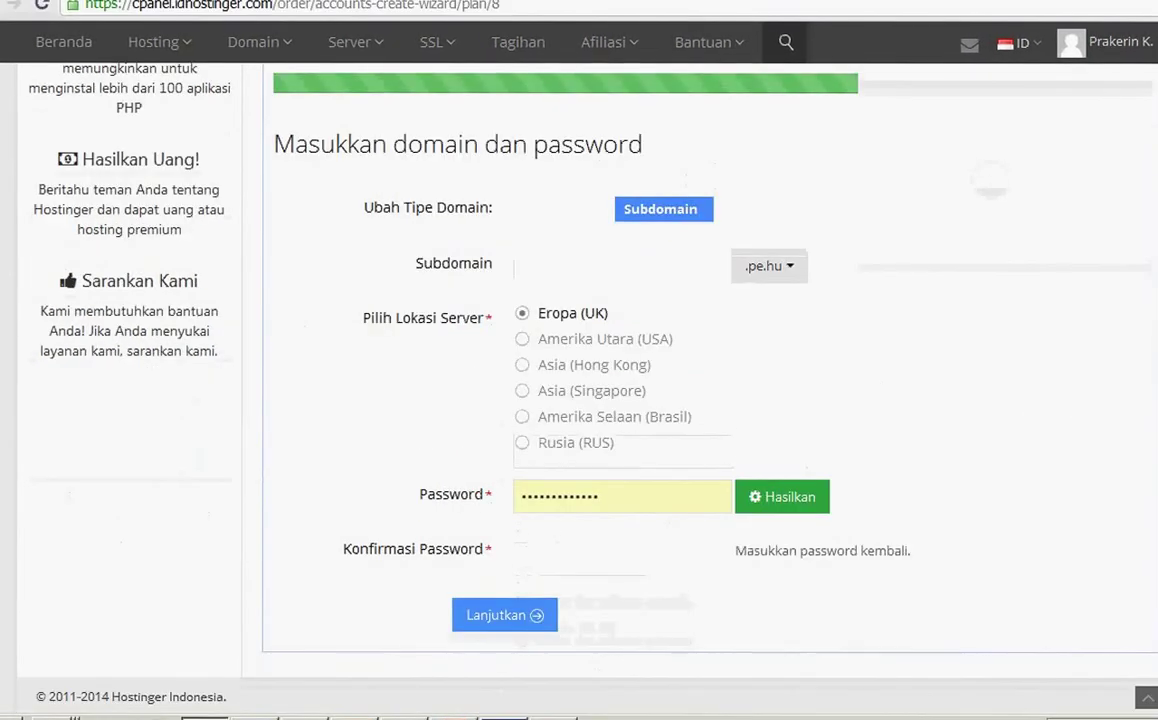
pyautogui.click(592, 268)
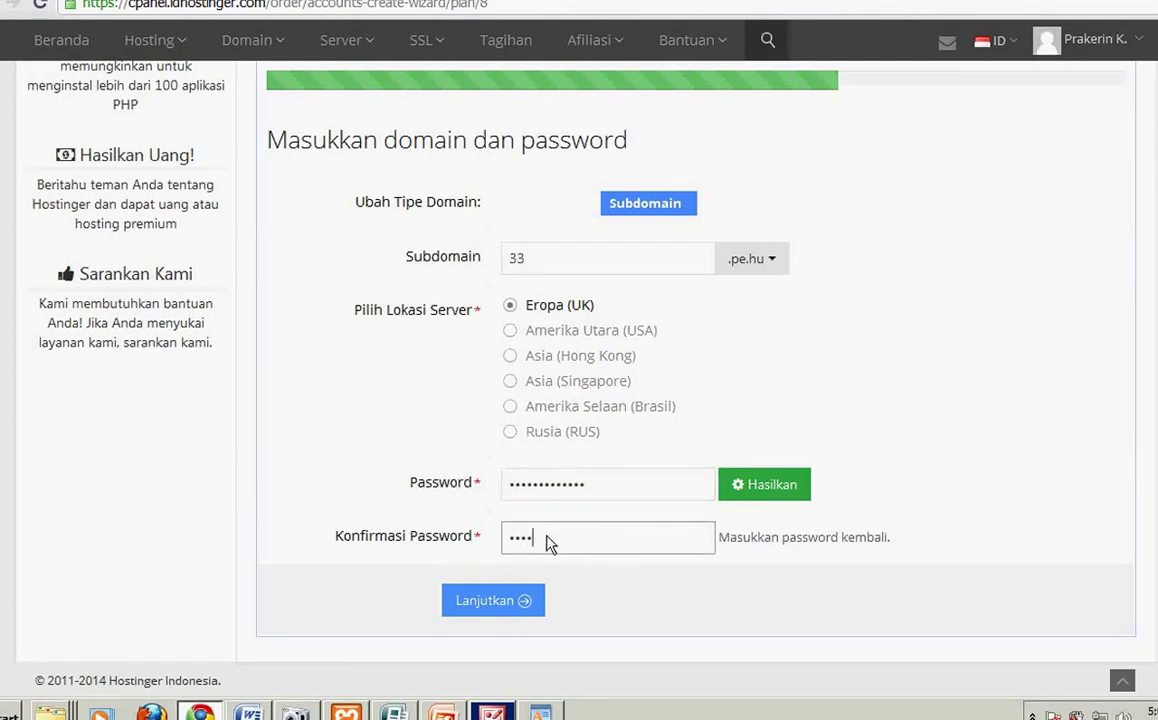
pyautogui.write('••••••')
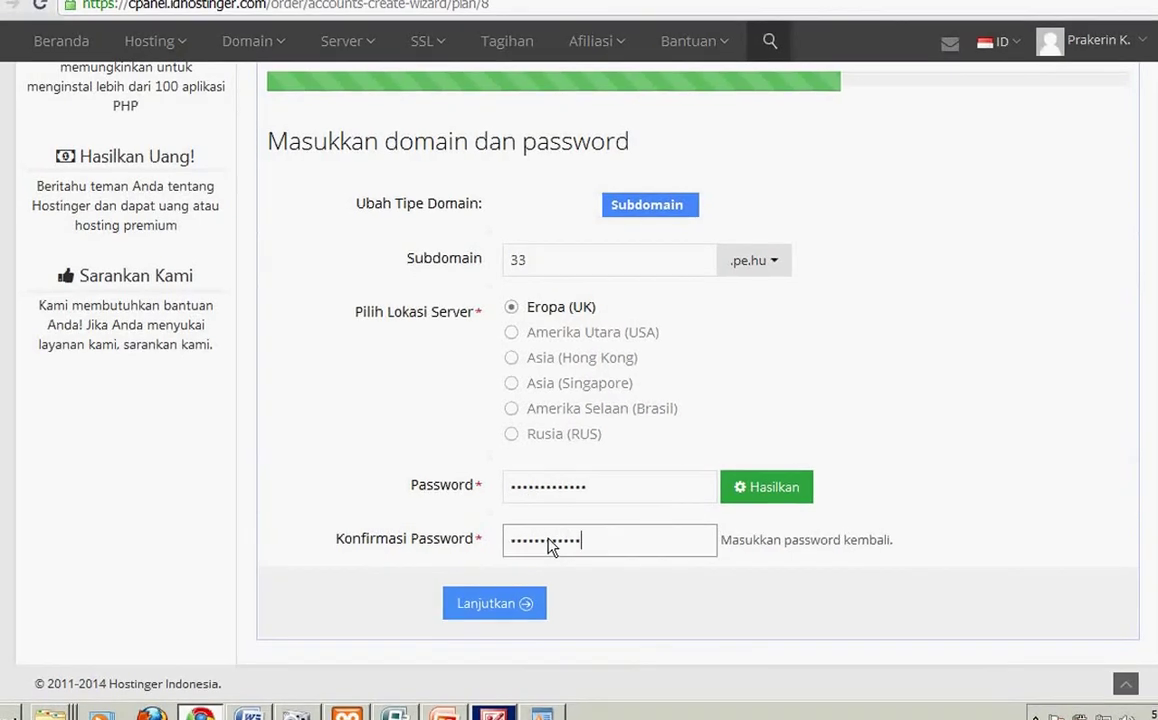
pyautogui.click(549, 612)
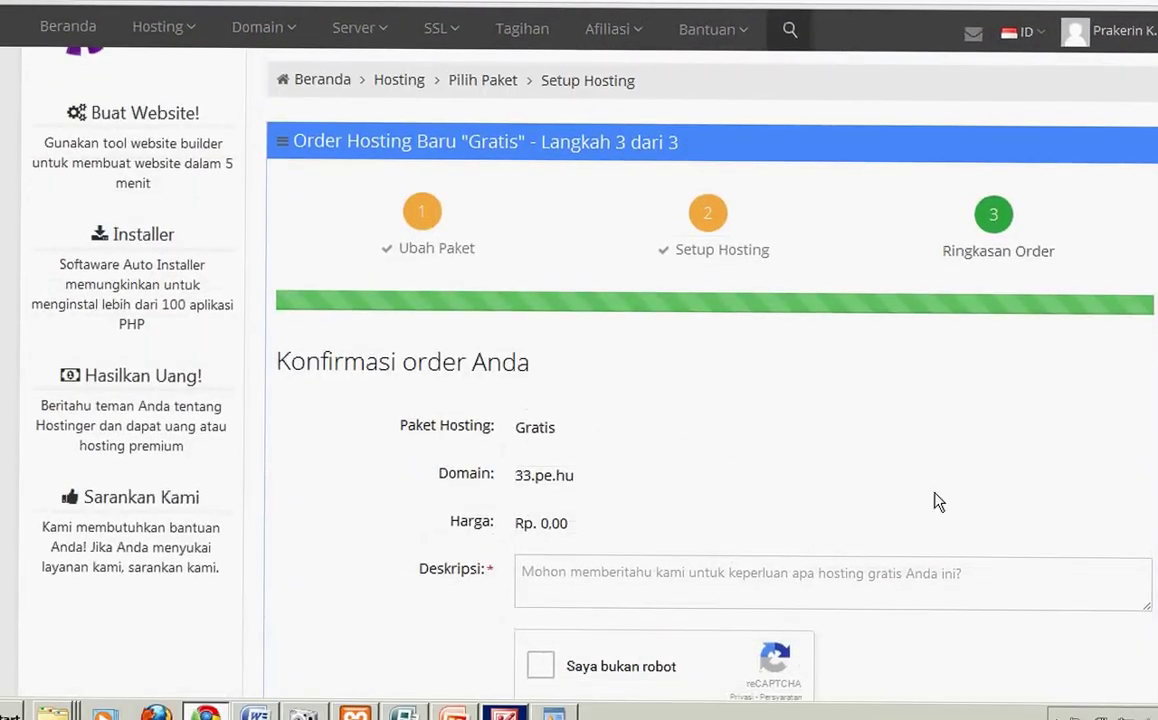
# Step: Enter 'Semangat' as the hosting account description
pyautogui.scroll(-2, 700, 400)
pyautogui.click(655, 438)
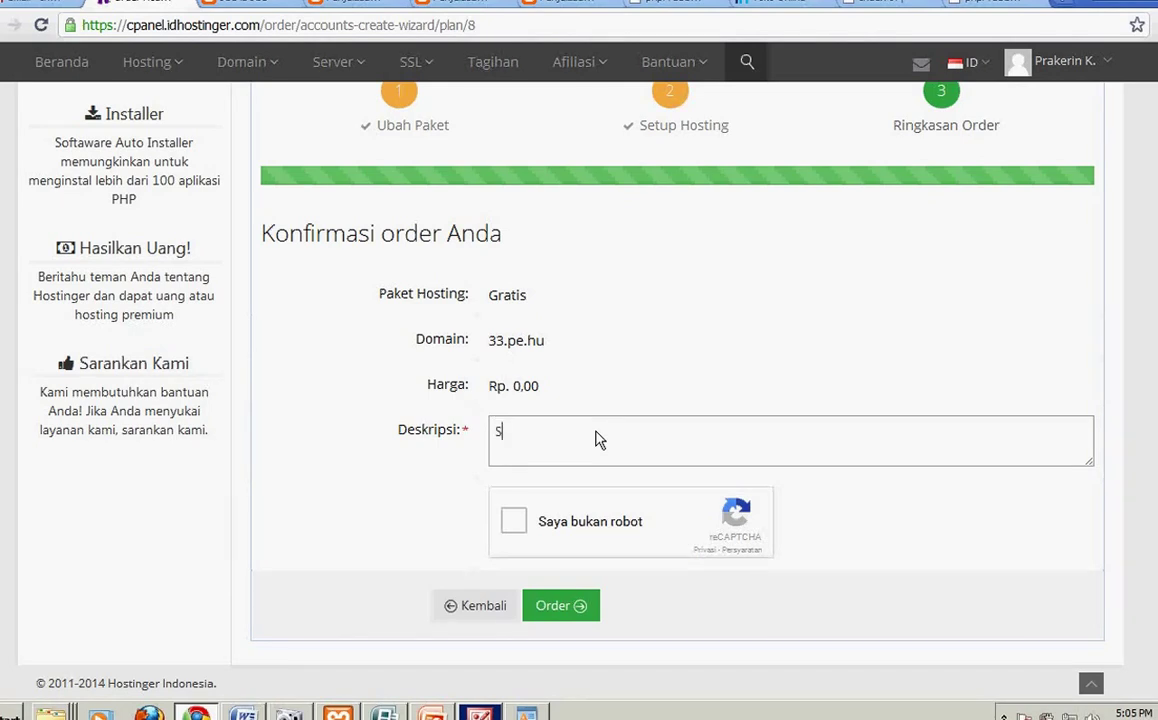
pyautogui.write('at')
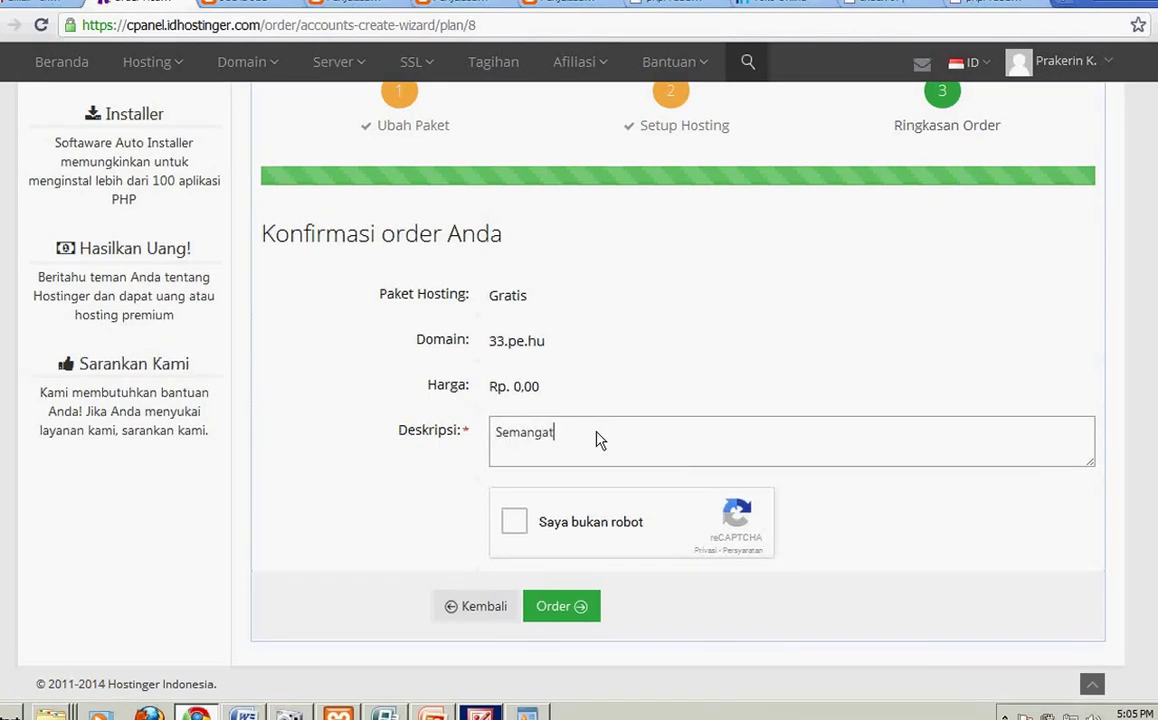
# Step: Pass the reCAPTCHA image challenge and submit the 33.pe.hu order
pyautogui.click(512, 525)
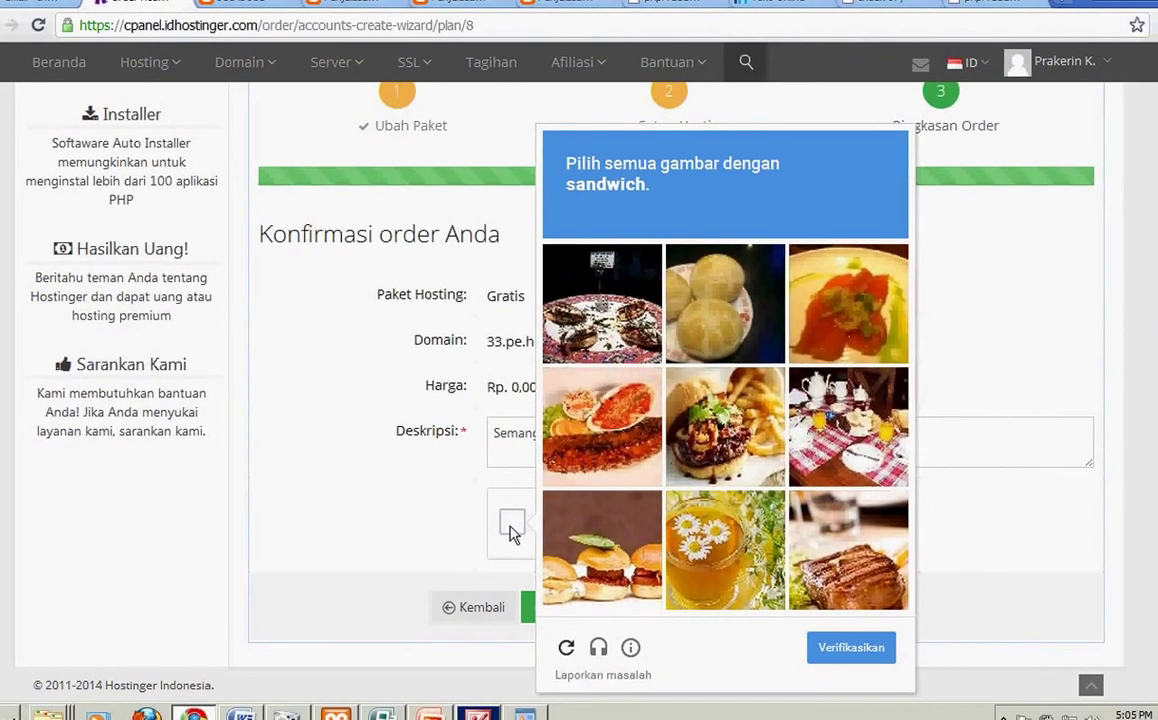
pyautogui.click(601, 303)
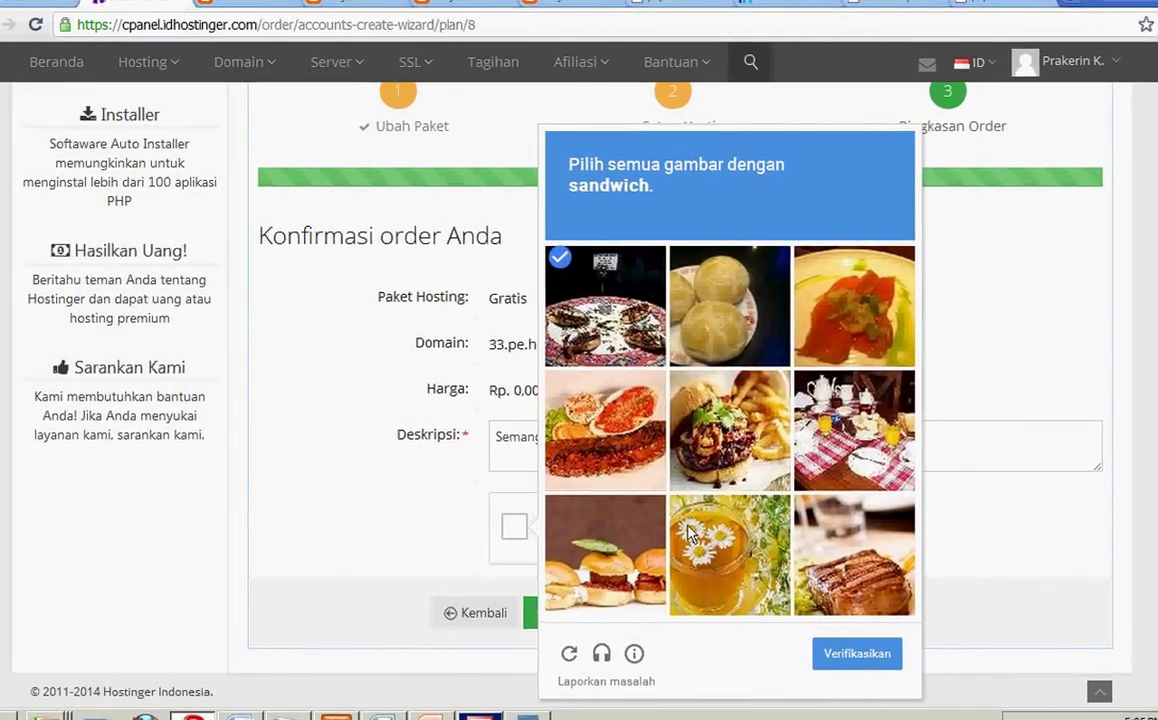
pyautogui.click(575, 660)
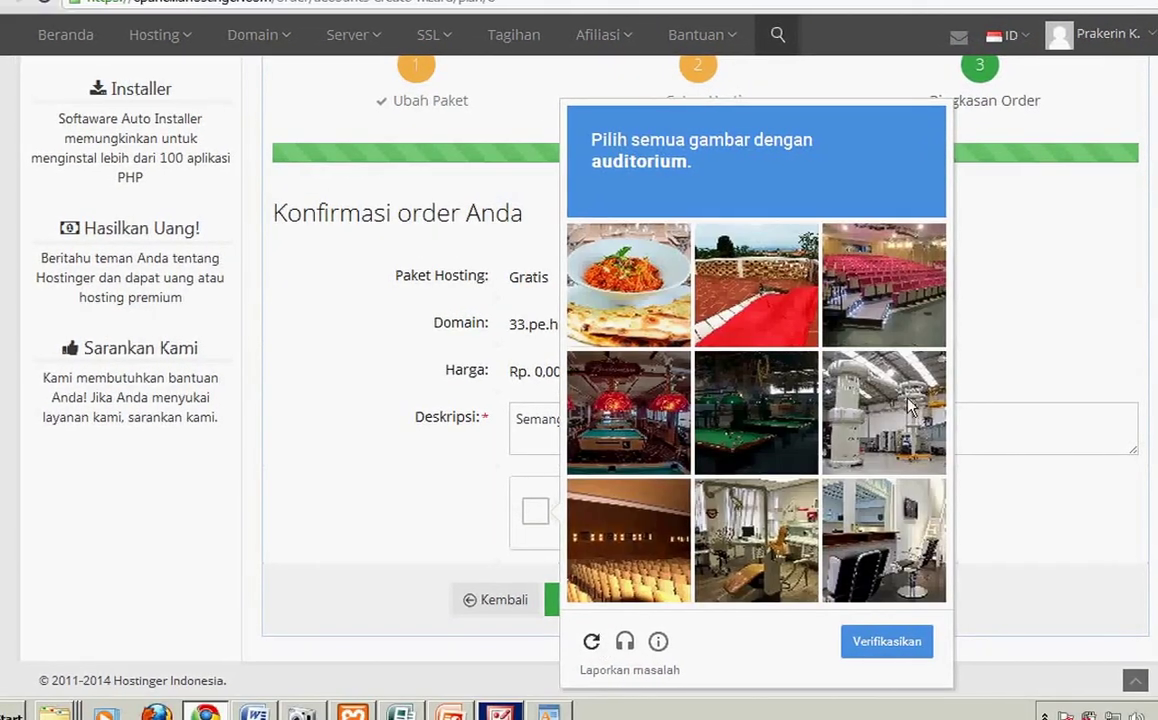
pyautogui.click(627, 285)
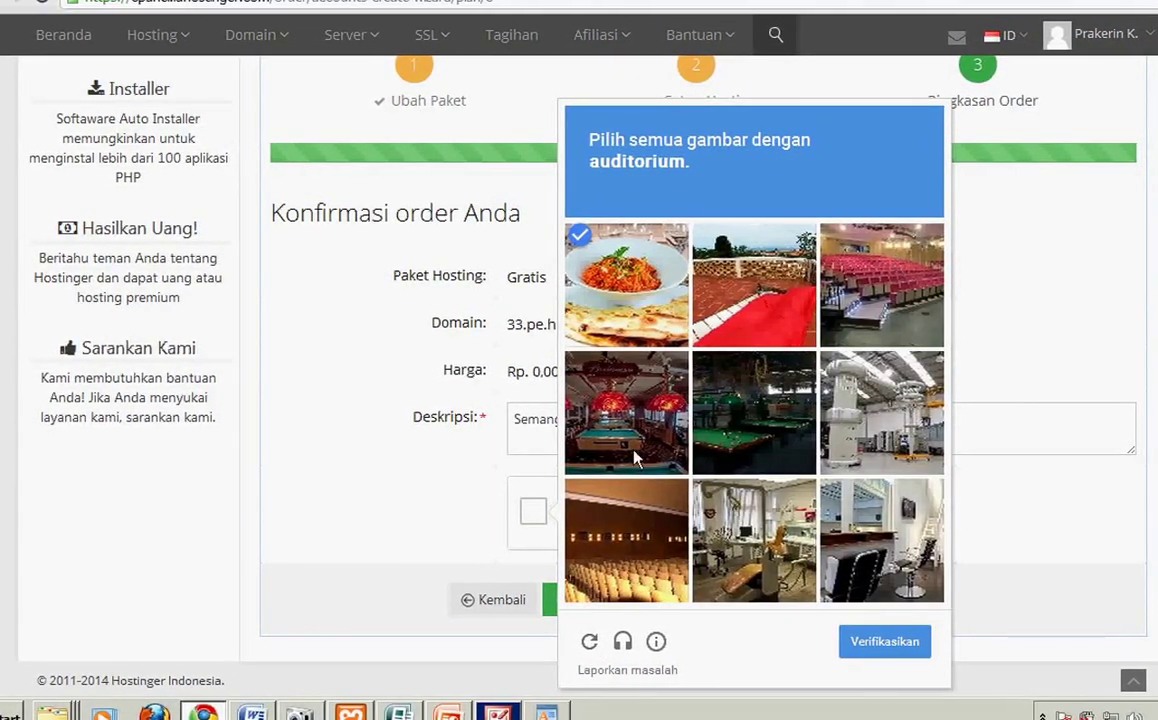
pyautogui.click(893, 650)
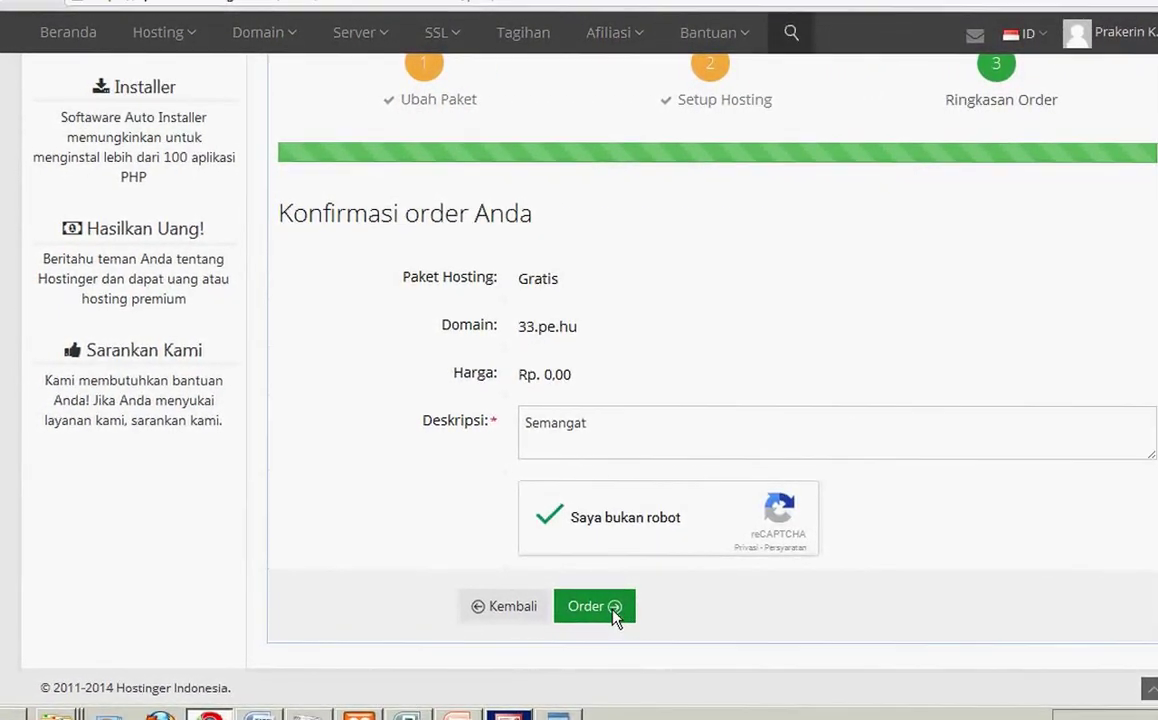
pyautogui.click(610, 612)
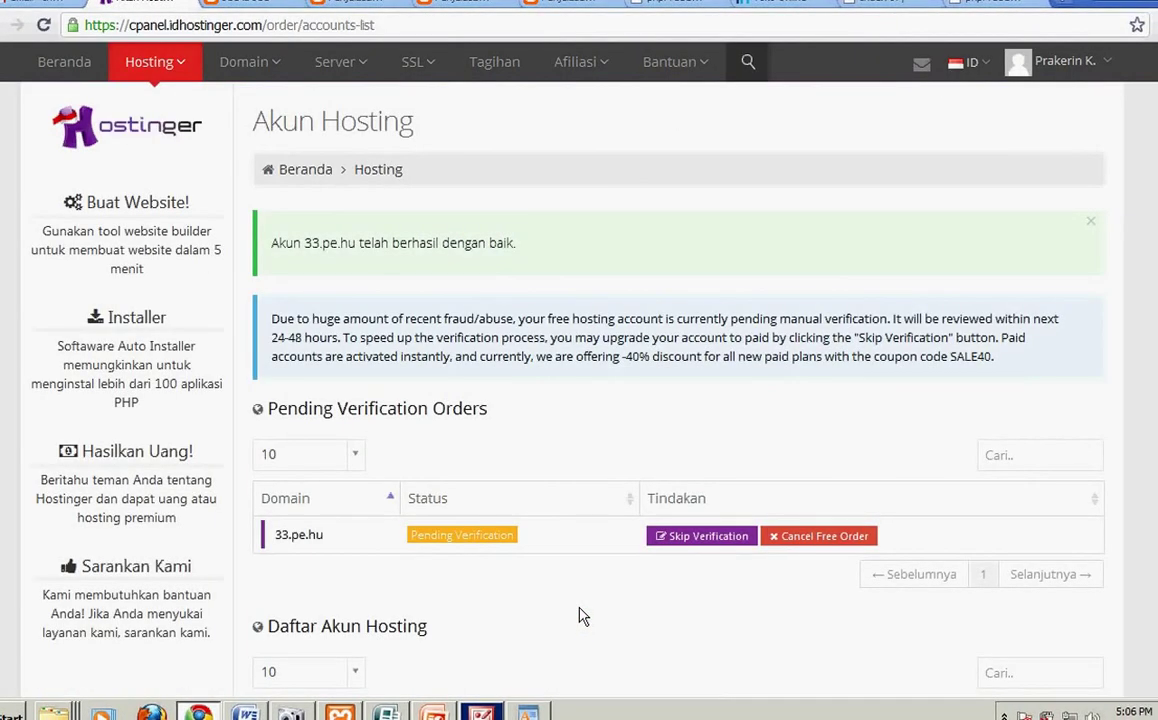
# Step: Expand job.pe.hu on Akun Hosting and open its Kelola control panel
pyautogui.scroll(-3, 1090, 622)
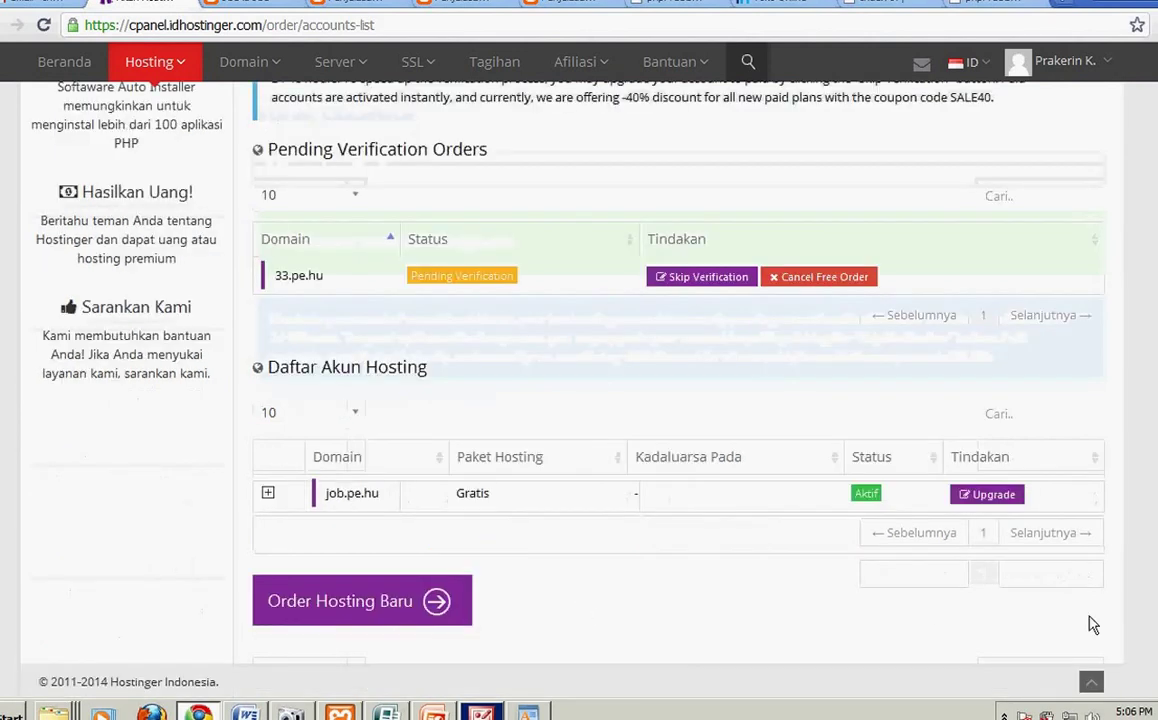
pyautogui.click(268, 493)
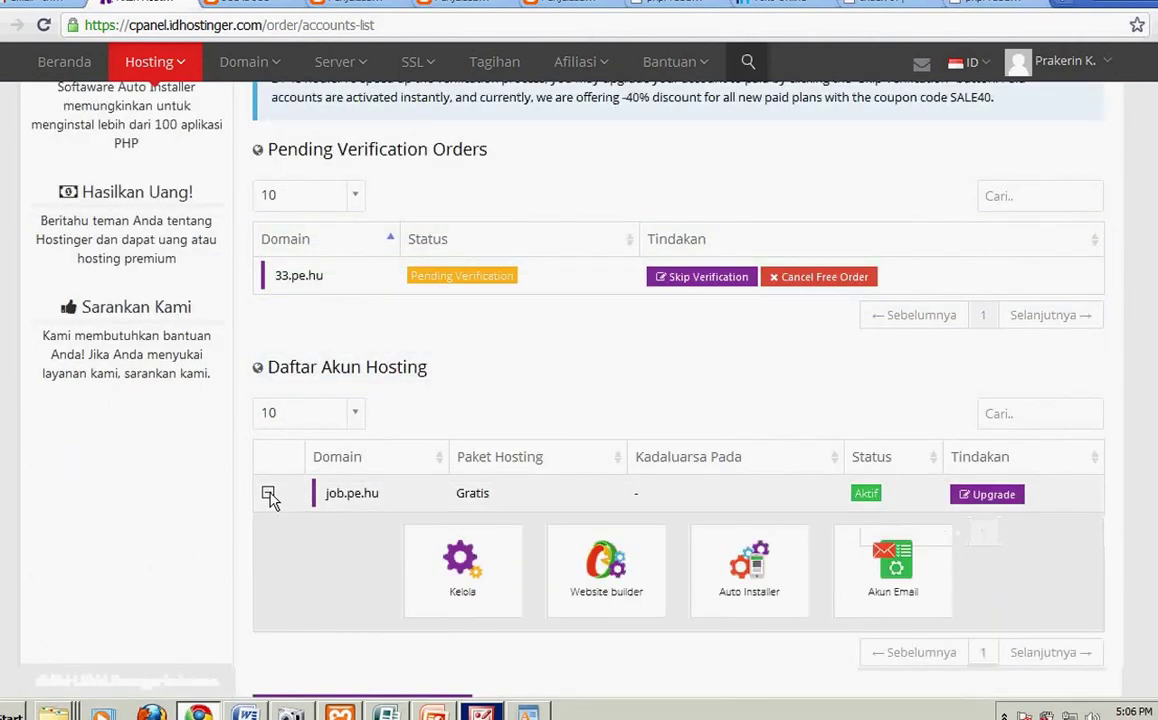
pyautogui.click(460, 562)
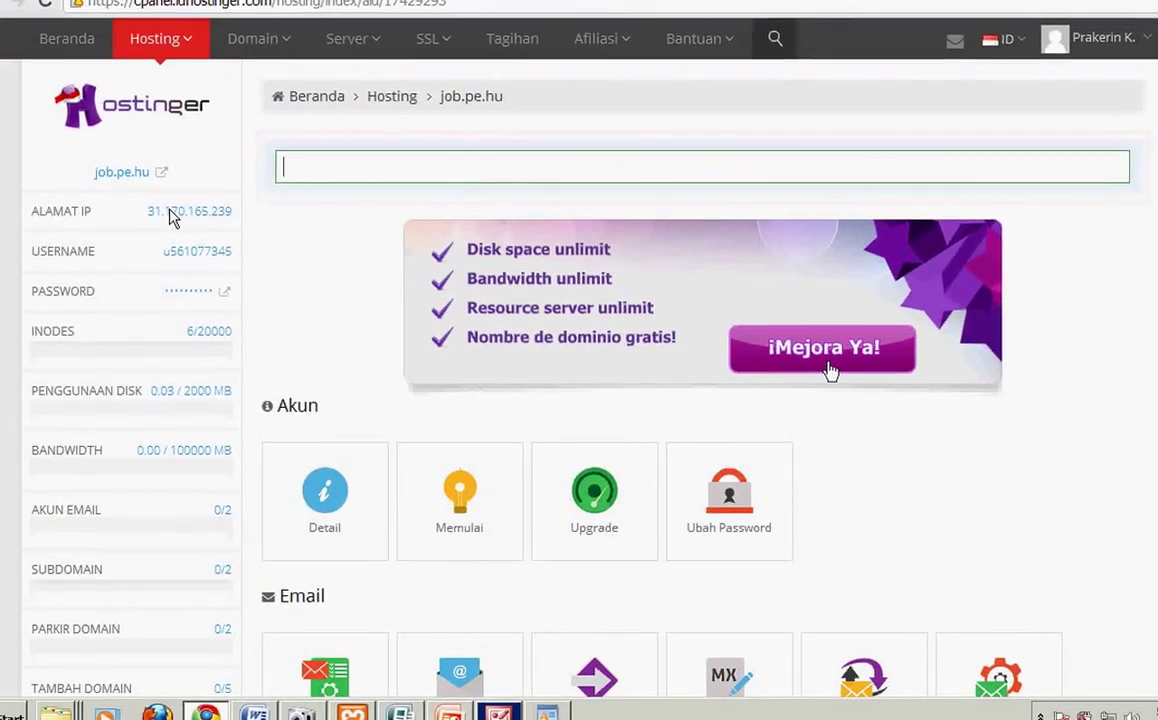
# Step: Open the job.pe.hu site link separately, then bring up the Start menu
pyautogui.rightClick(140, 190)
pyautogui.click(158, 210)
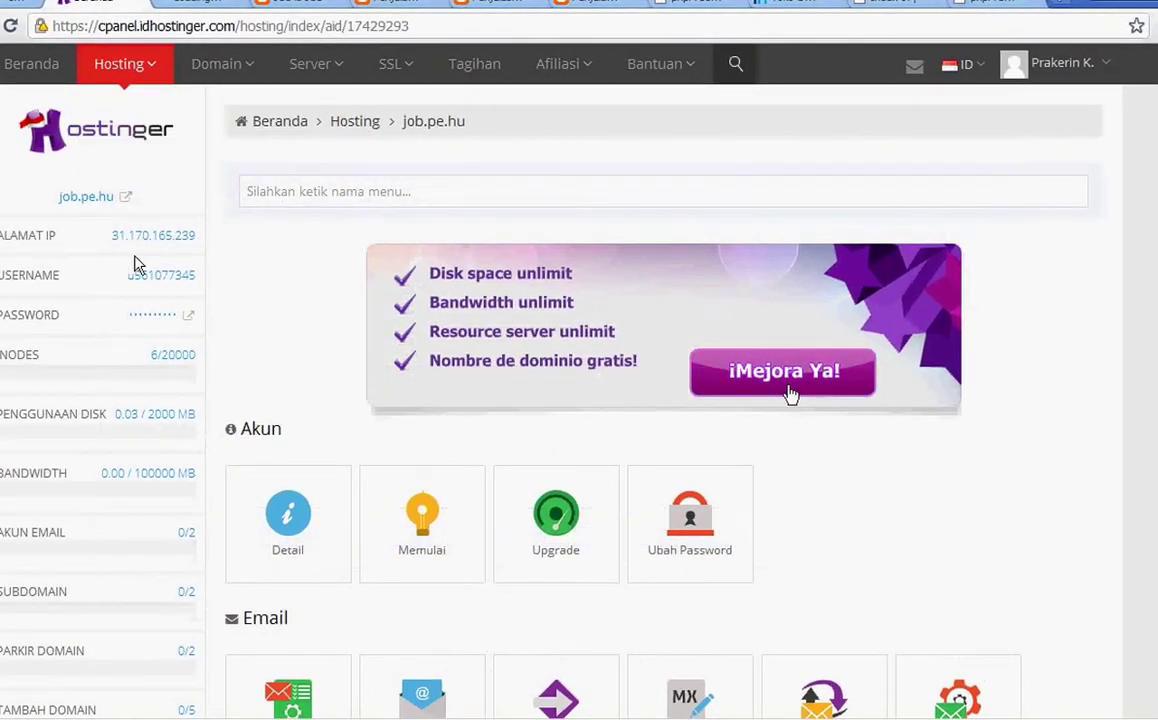
pyautogui.press('super')
# Step: Open FileZilla_3.8.0_win32-setup.rar from DATA 3 (F:) > MASTER FOR RPL-MULTIMEDIA-ANIMASI-TKJ-TAV
pyautogui.press('Return')
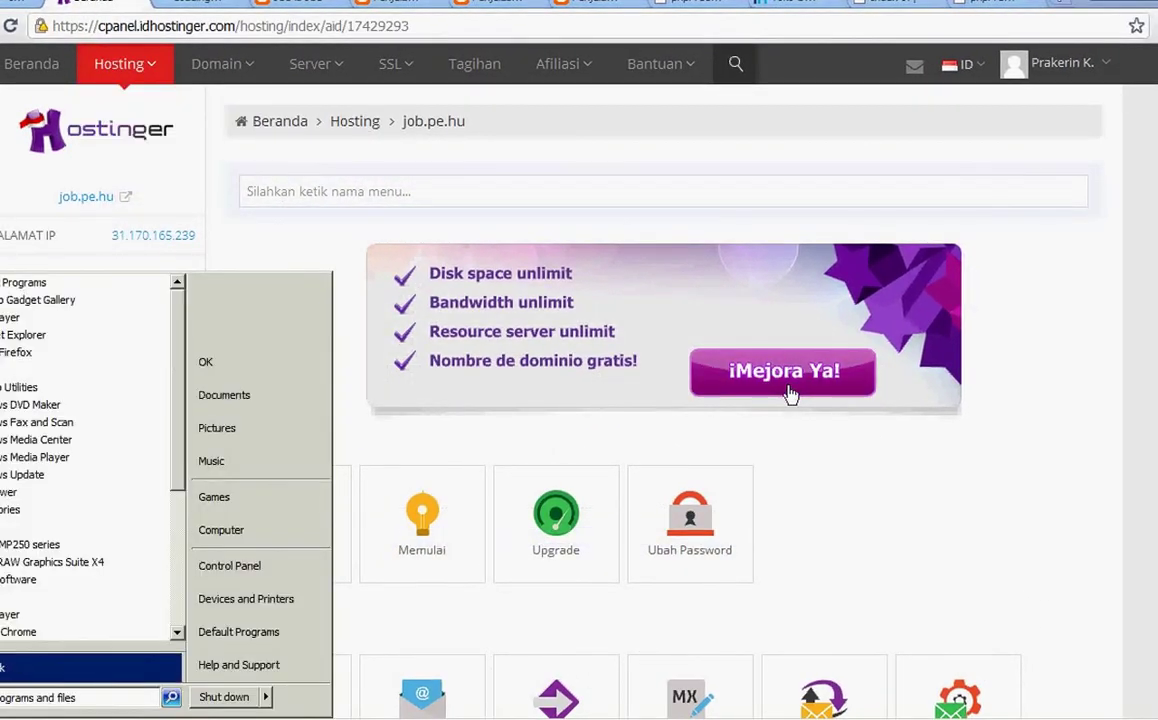
pyautogui.click(262, 538)
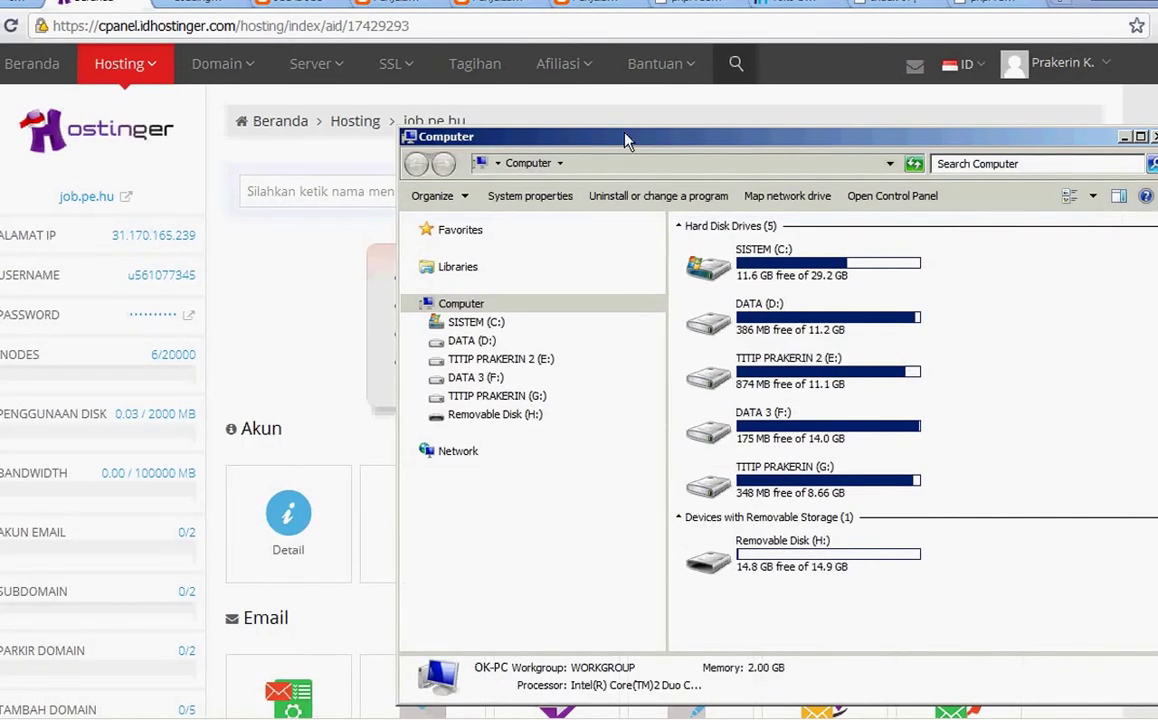
pyautogui.doubleClick(630, 148)
pyautogui.click(48, 254)
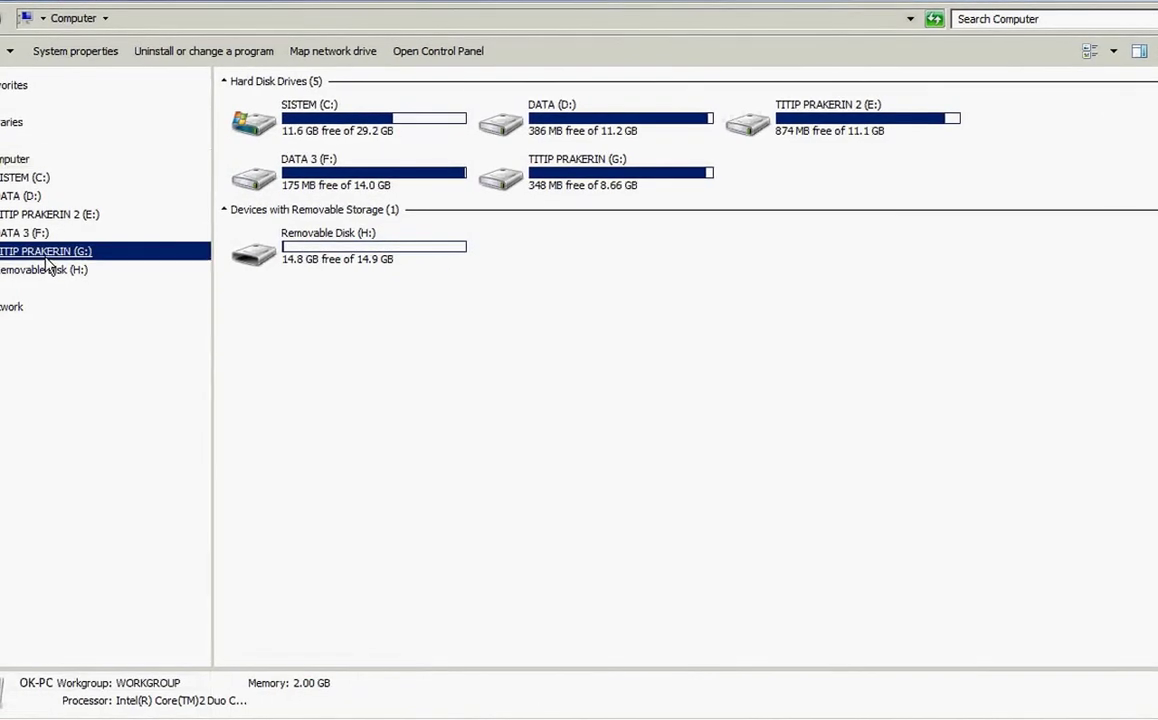
pyautogui.click(38, 232)
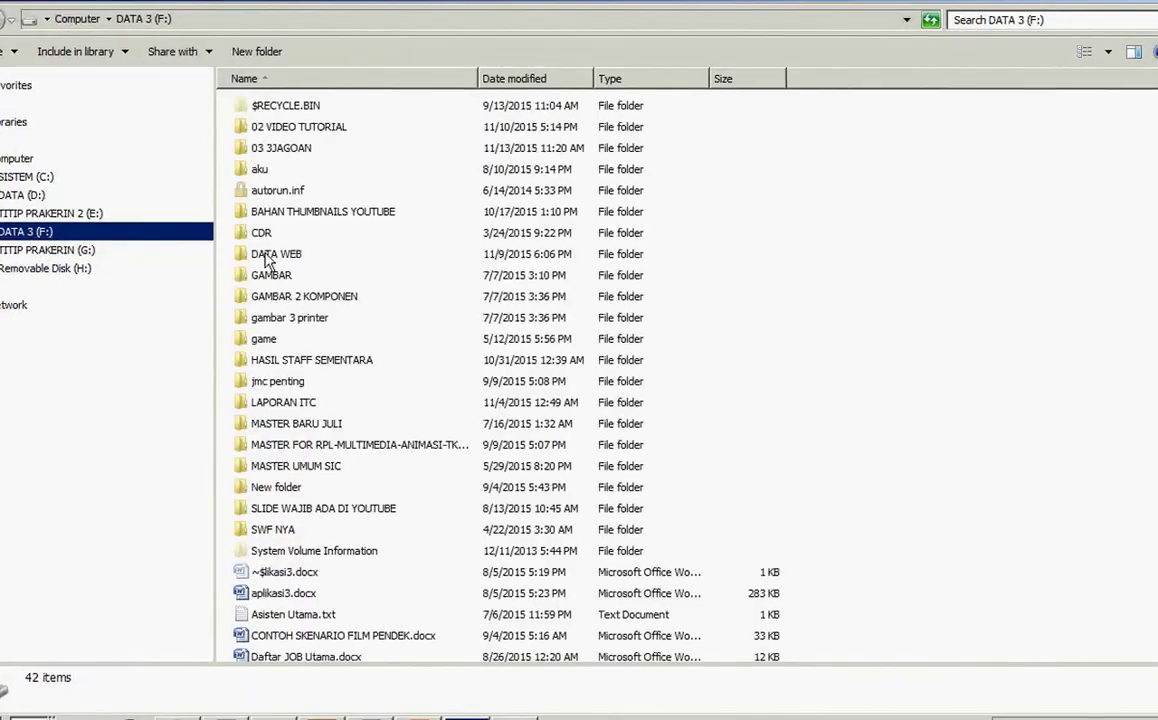
pyautogui.doubleClick(330, 444)
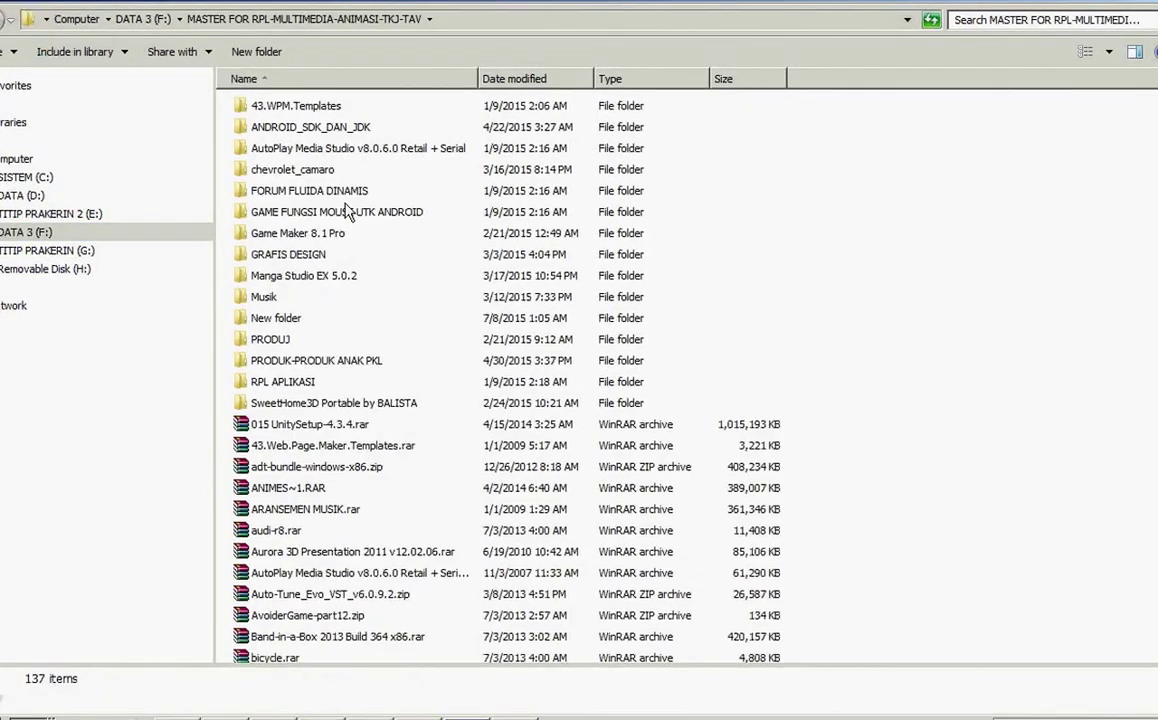
pyautogui.click(262, 512)
pyautogui.press('f')
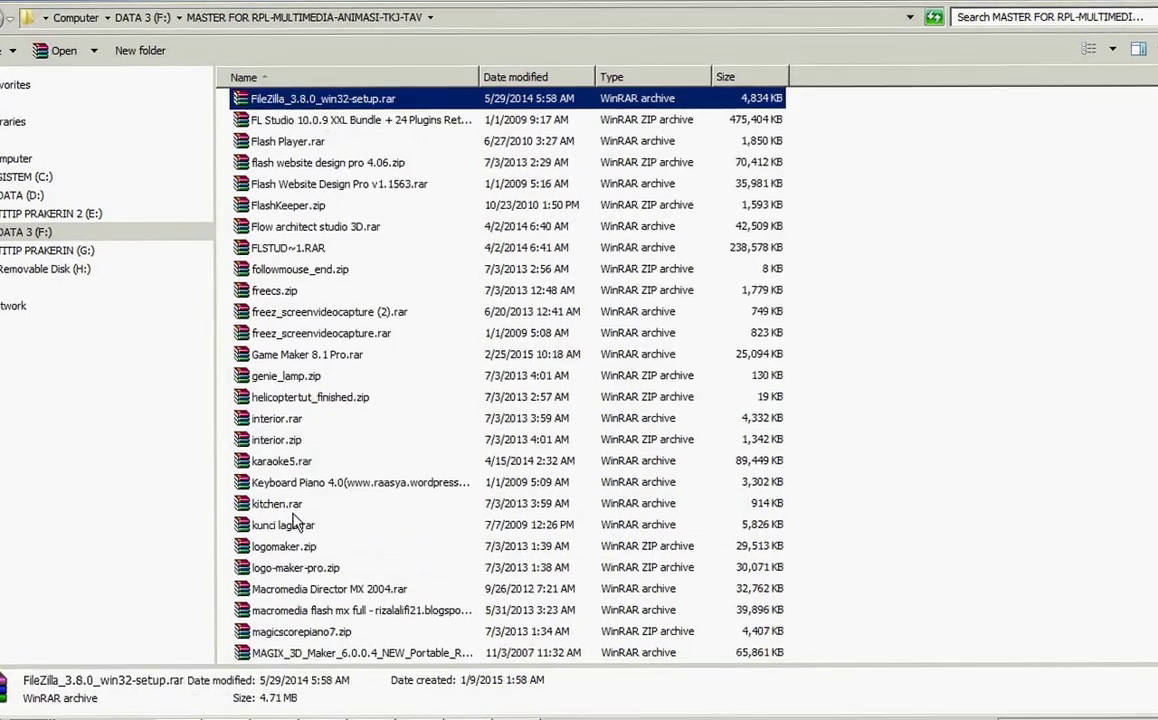
pyautogui.doubleClick(350, 110)
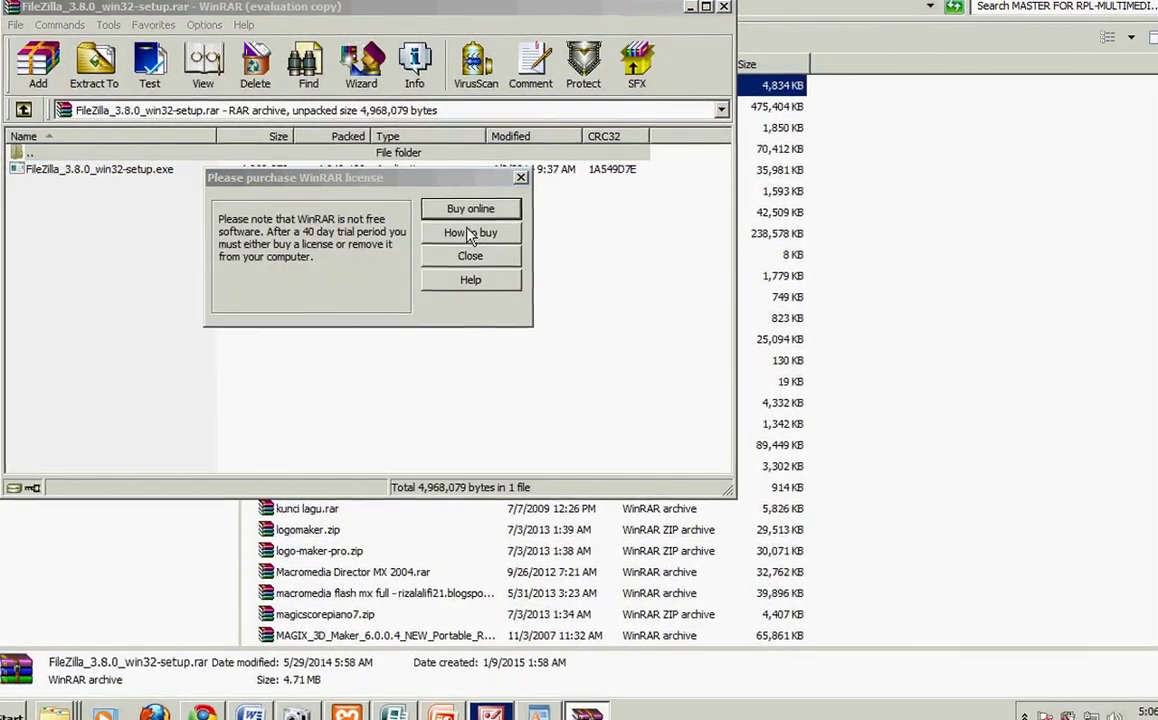
# Step: Launch FileZilla_3.8.0_win32-setup.exe from the archive as the current user
pyautogui.click(467, 258)
pyautogui.doubleClick(96, 172)
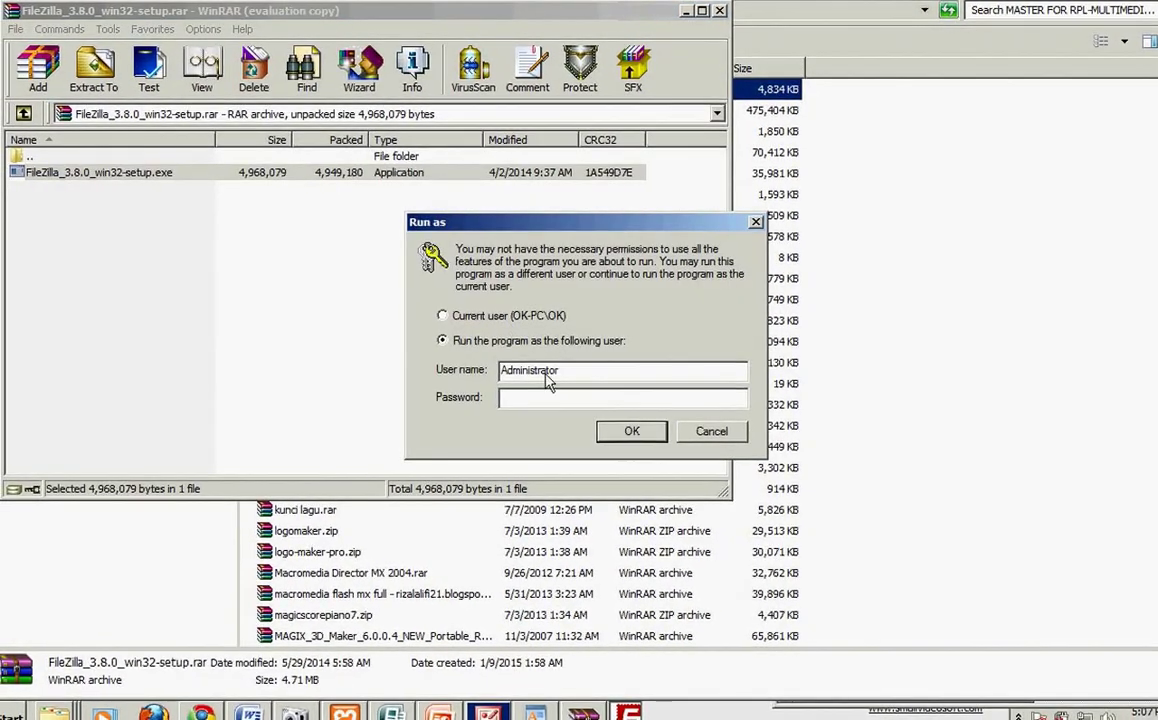
pyautogui.click(497, 318)
pyautogui.click(632, 432)
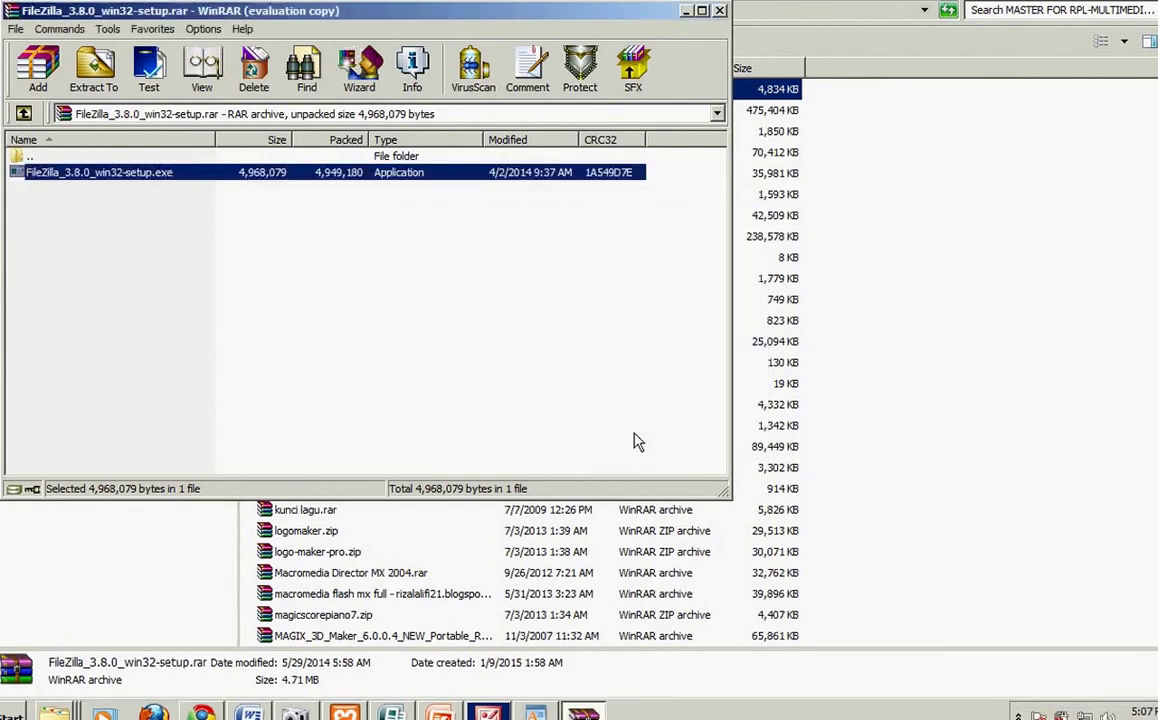
pyautogui.click(650, 12)
pyautogui.click(720, 13)
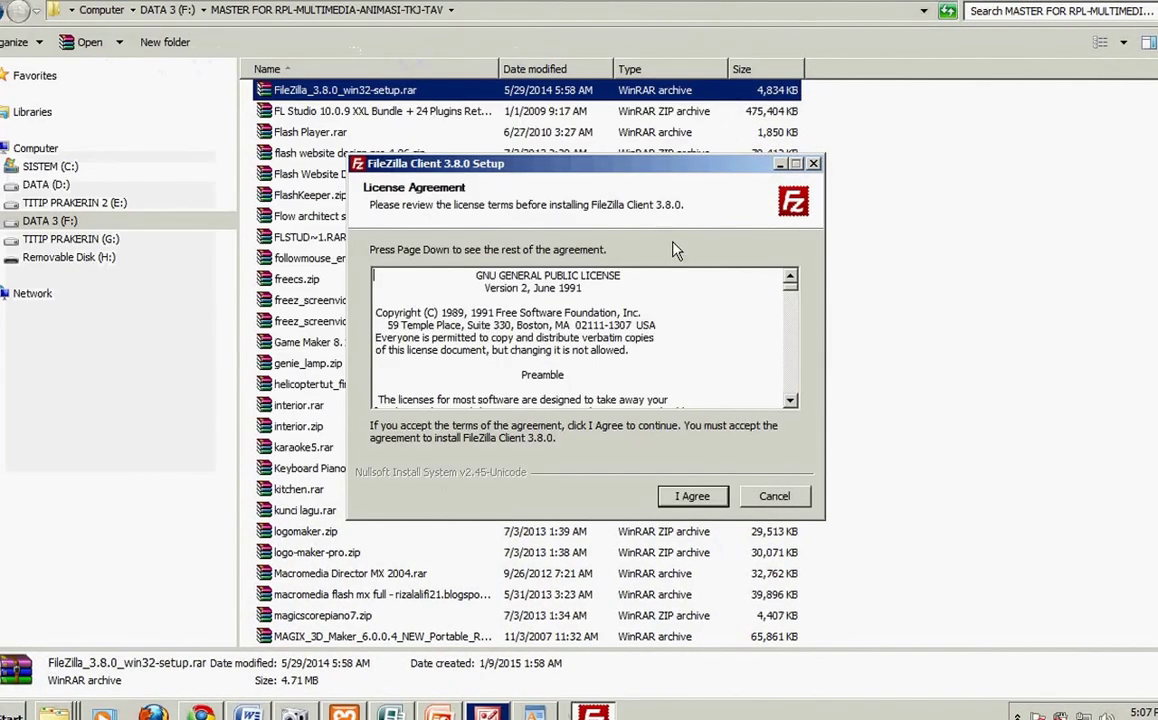
# Step: Install with default options into Program Files, then ignore the write error and abort setup
pyautogui.click(692, 497)
pyautogui.click(692, 497)
pyautogui.click(692, 497)
pyautogui.click(692, 497)
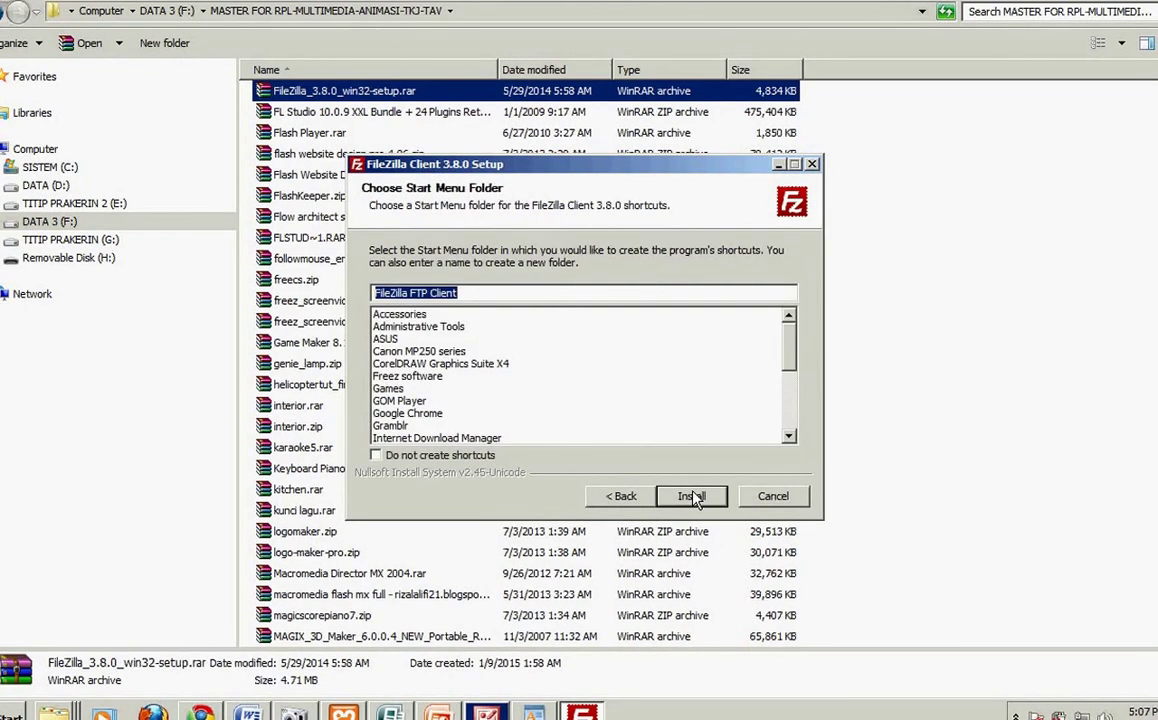
pyautogui.click(692, 497)
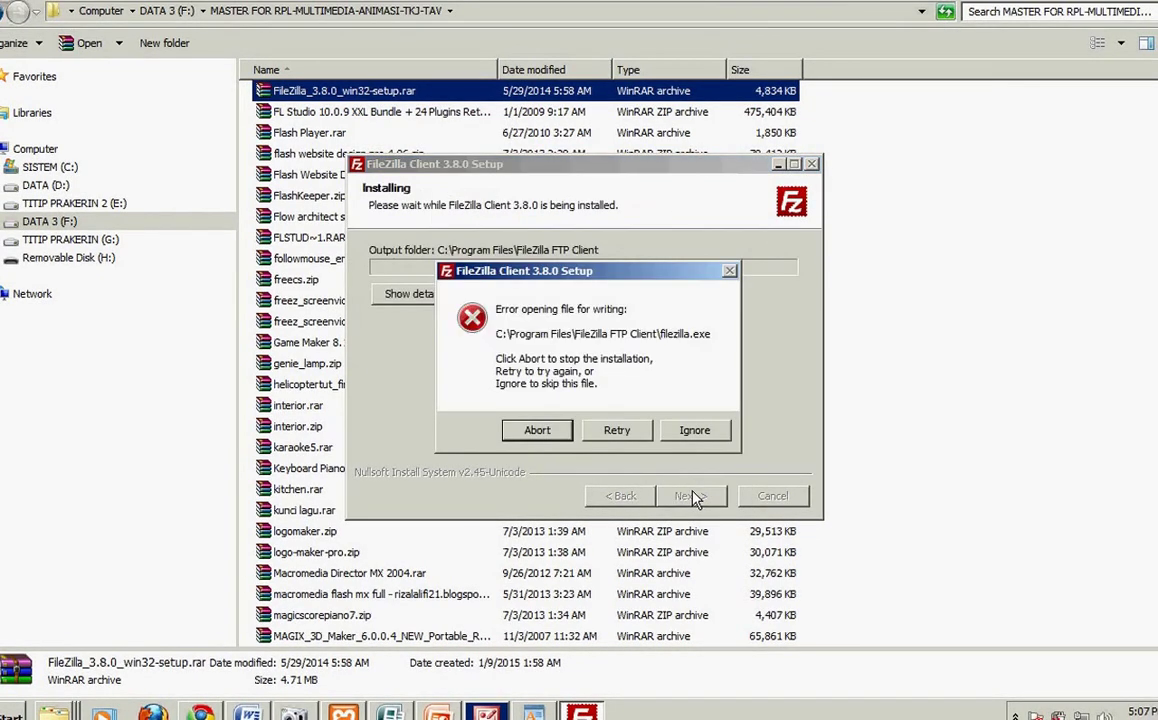
pyautogui.click(694, 430)
pyautogui.click(533, 436)
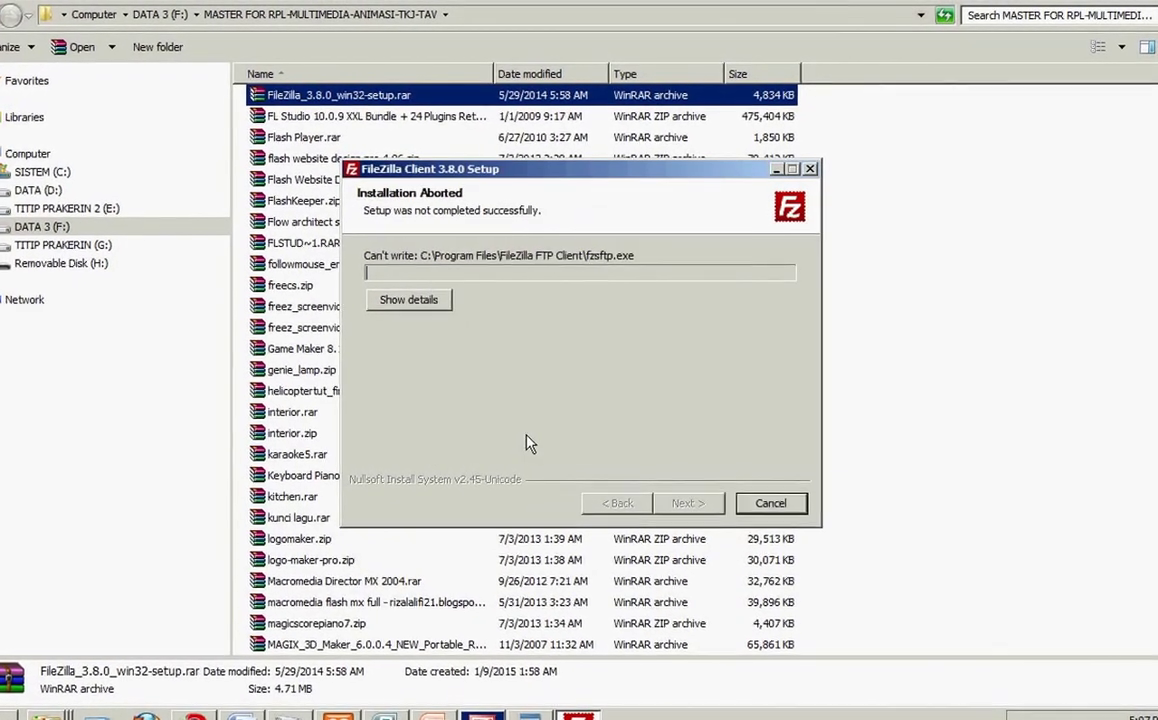
pyautogui.click(770, 501)
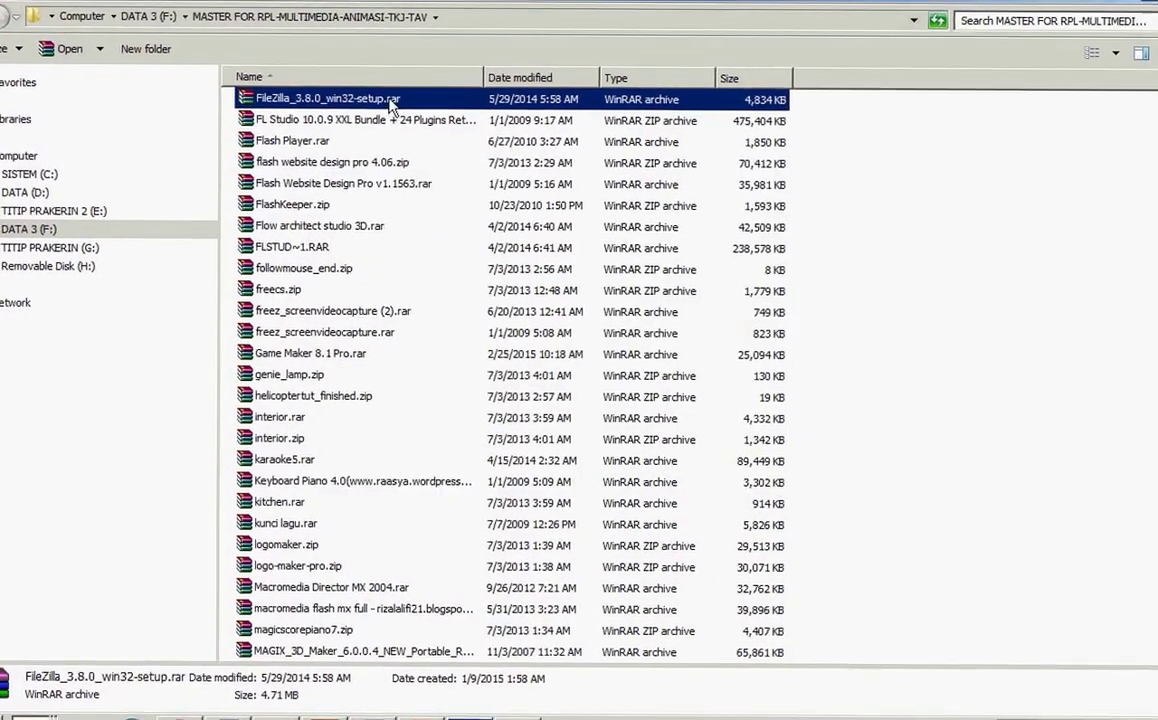
# Step: Relaunch the FileZilla setup from the .rar archive as the current user
pyautogui.doubleClick(330, 98)
pyautogui.doubleClick(100, 171)
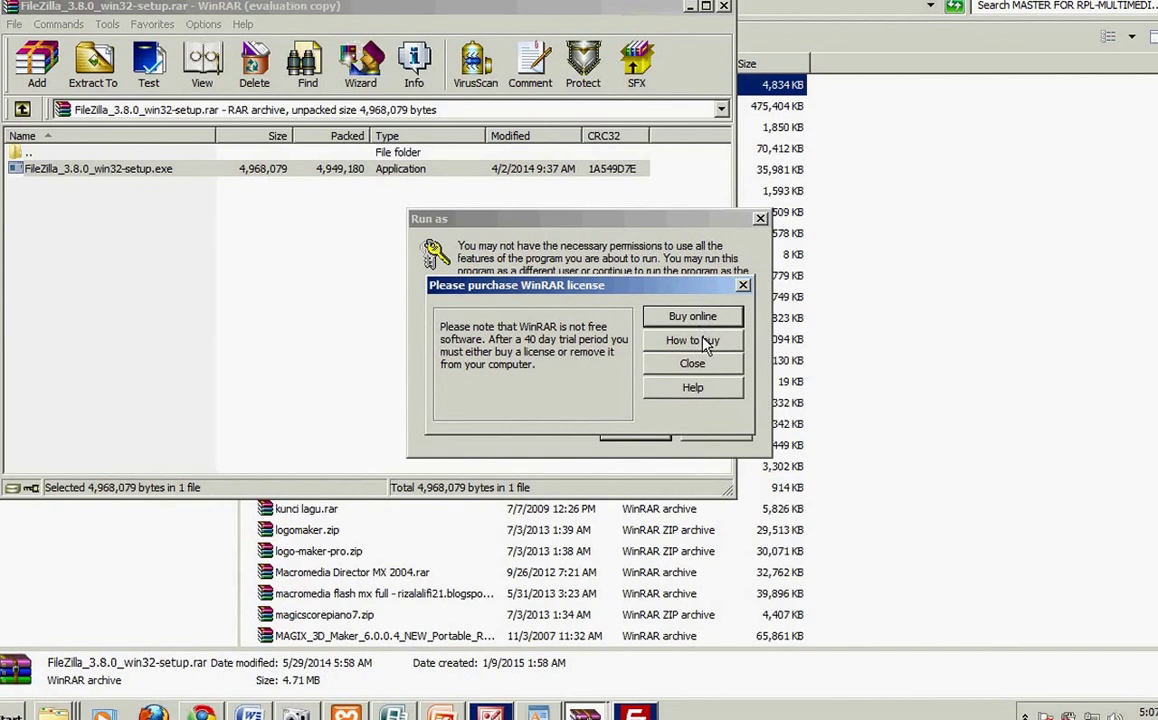
pyautogui.click(706, 365)
pyautogui.click(527, 314)
pyautogui.click(635, 429)
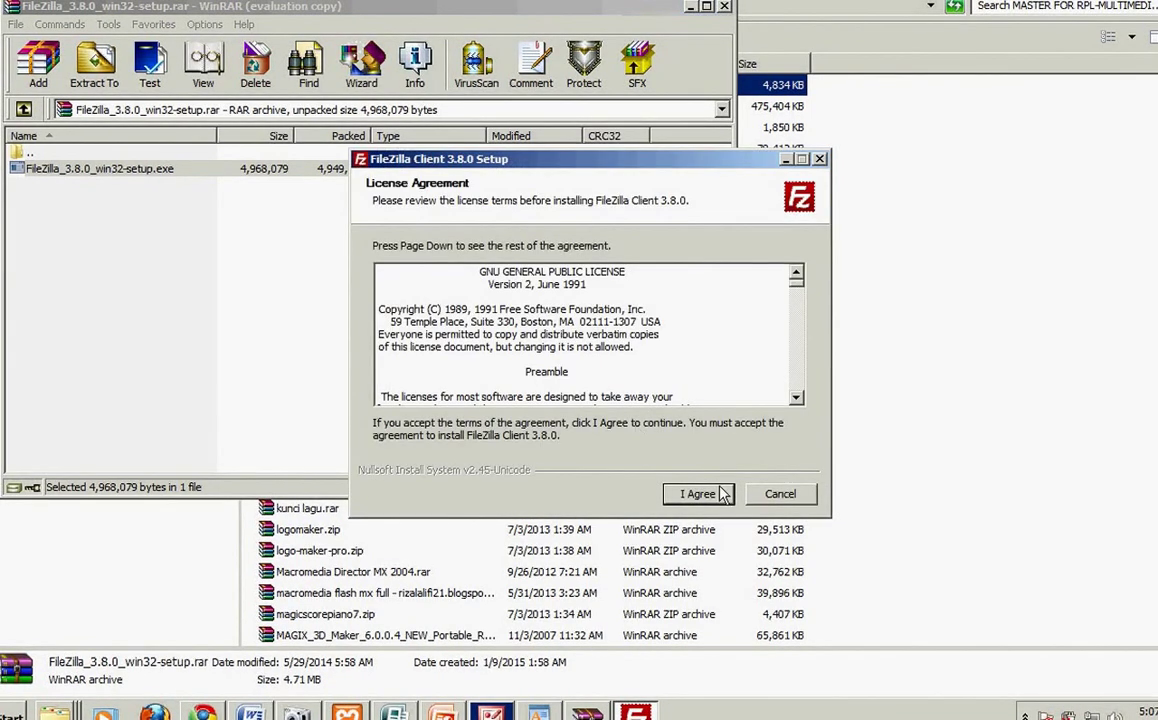
# Step: Accept the licence, keep default components, and set a new folder in E:\01 anacie as install location
pyautogui.click(722, 495)
pyautogui.click(722, 495)
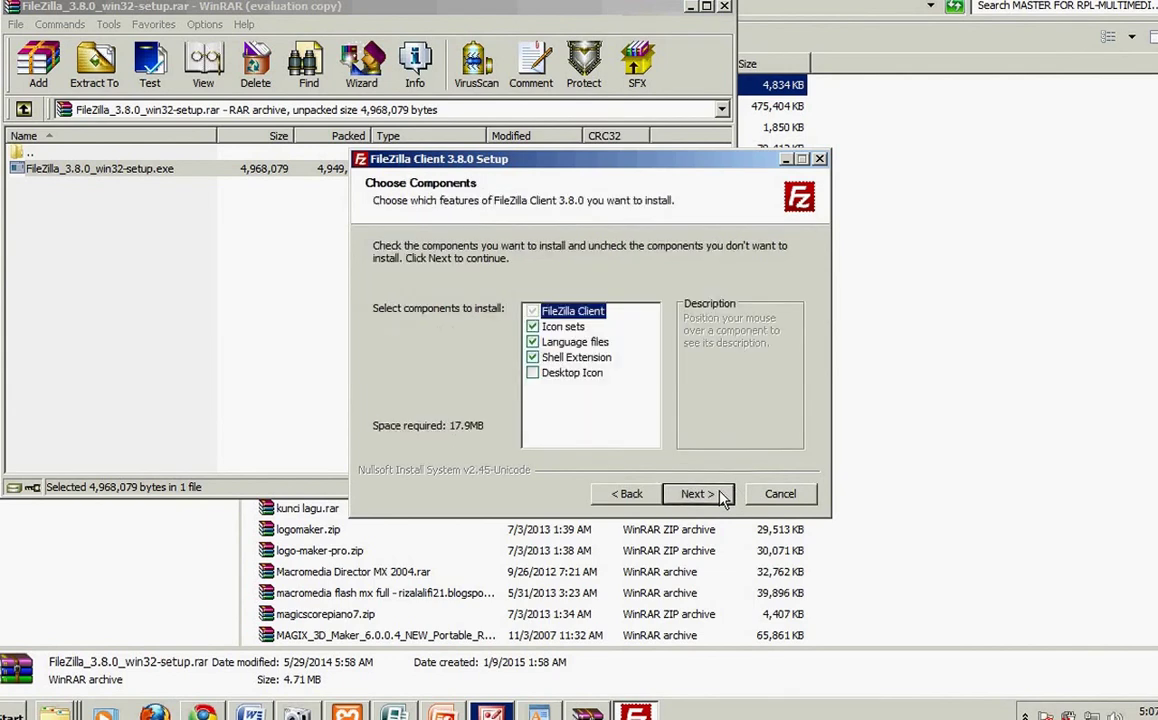
pyautogui.click(708, 500)
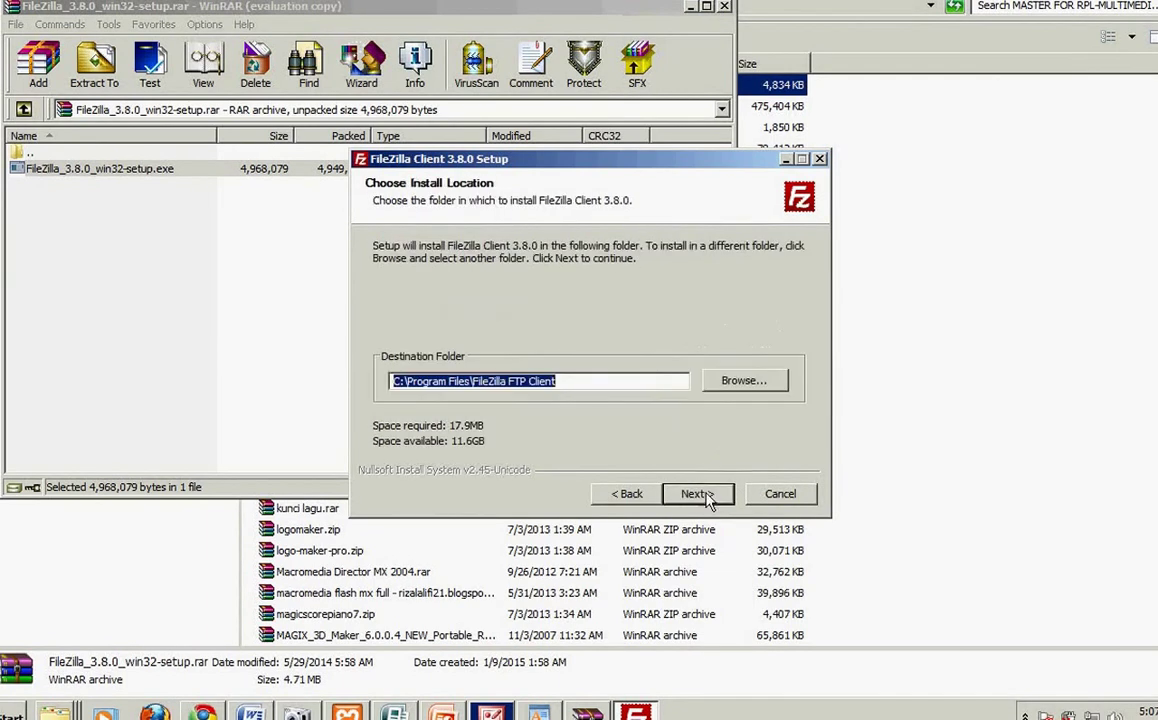
pyautogui.click(745, 383)
pyautogui.click(464, 323)
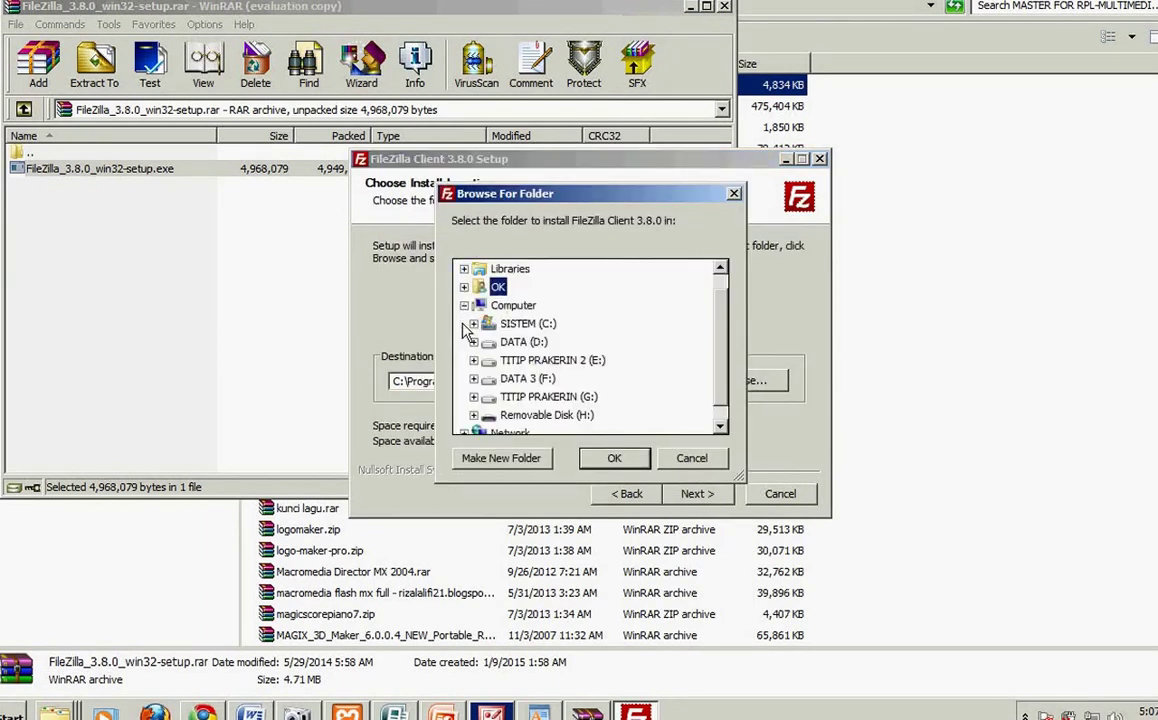
pyautogui.doubleClick(528, 364)
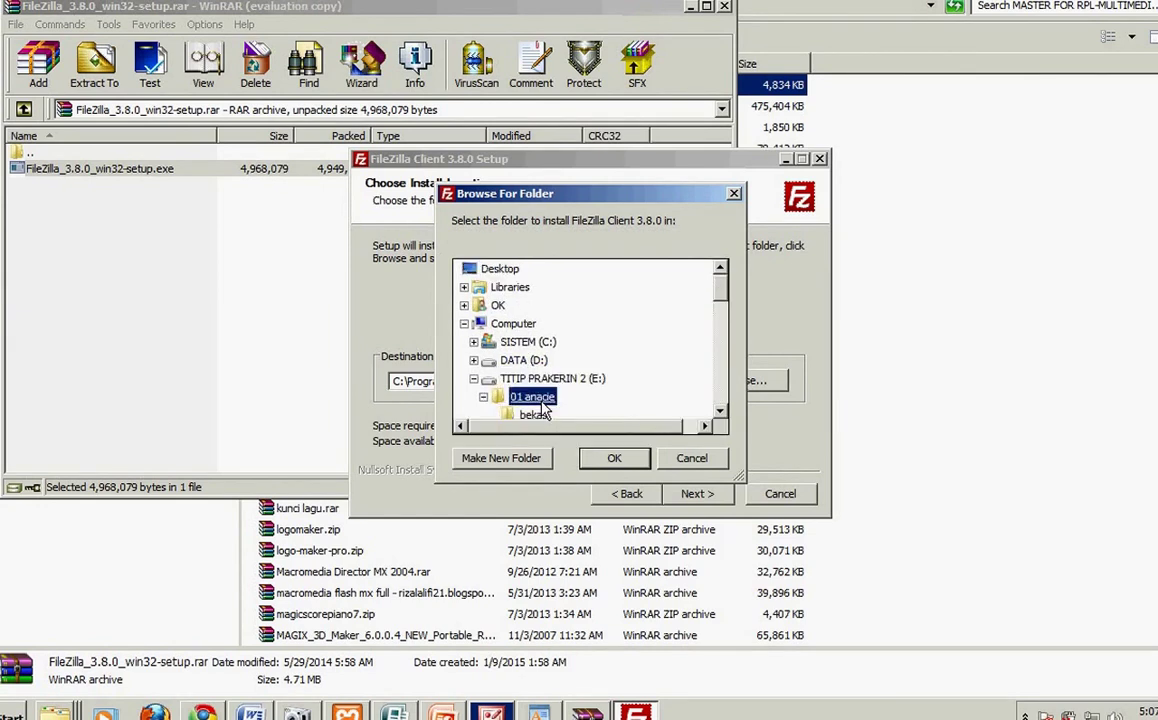
pyautogui.click(500, 459)
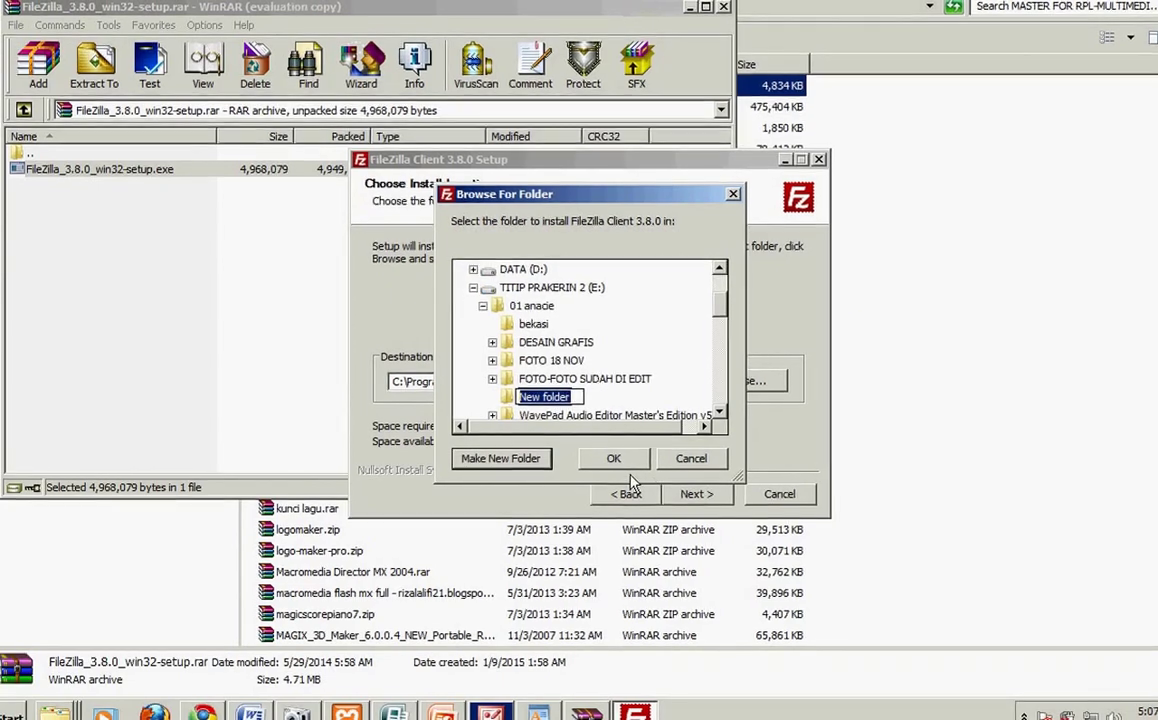
pyautogui.click(614, 458)
# Step: Install FileZilla Client 3.8.0 and finish setup, launching FileZilla
pyautogui.click(696, 496)
pyautogui.click(693, 497)
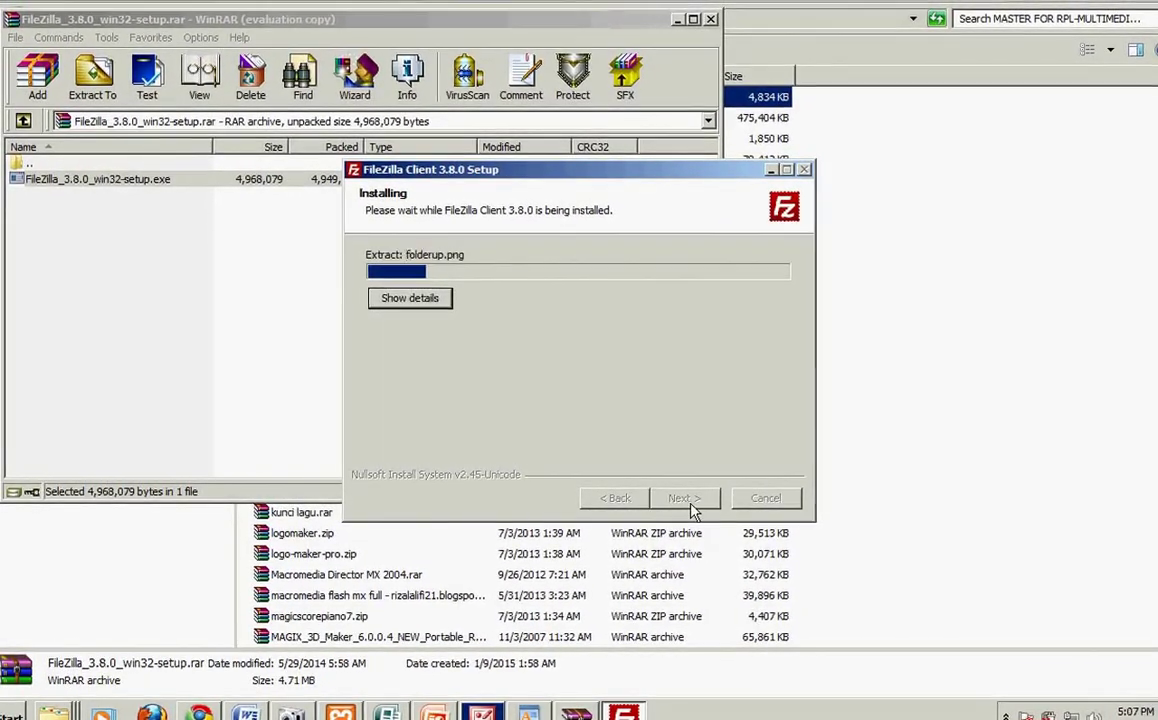
pyautogui.click(711, 21)
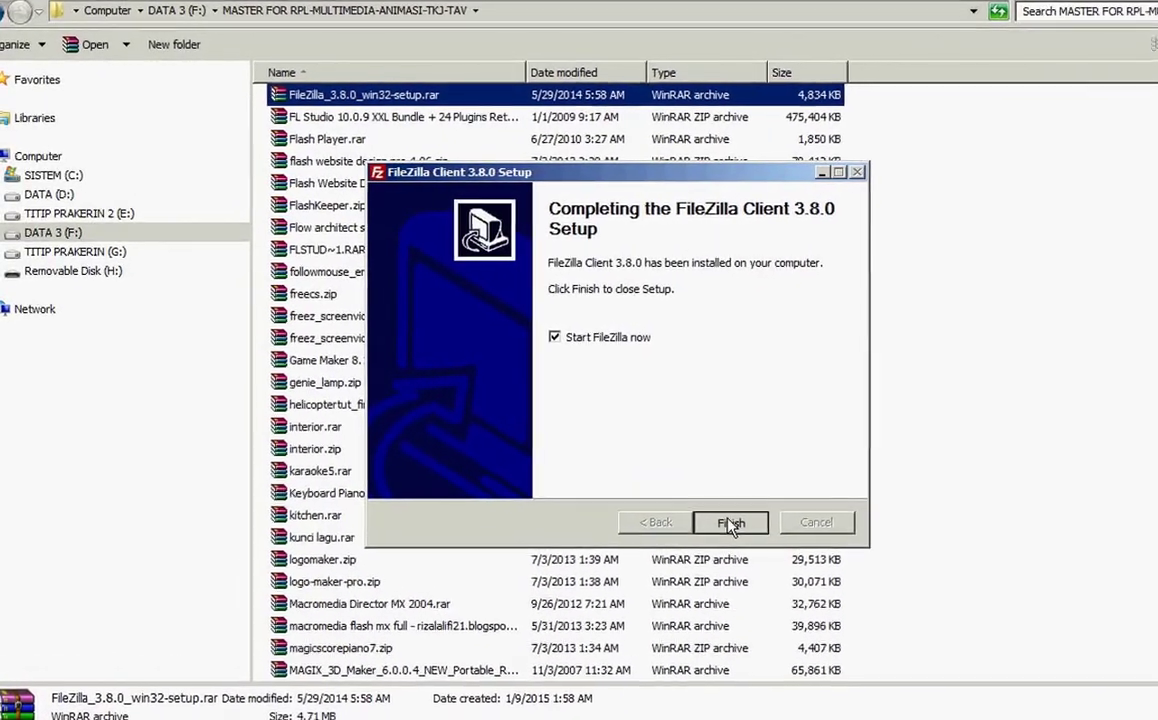
pyautogui.click(710, 513)
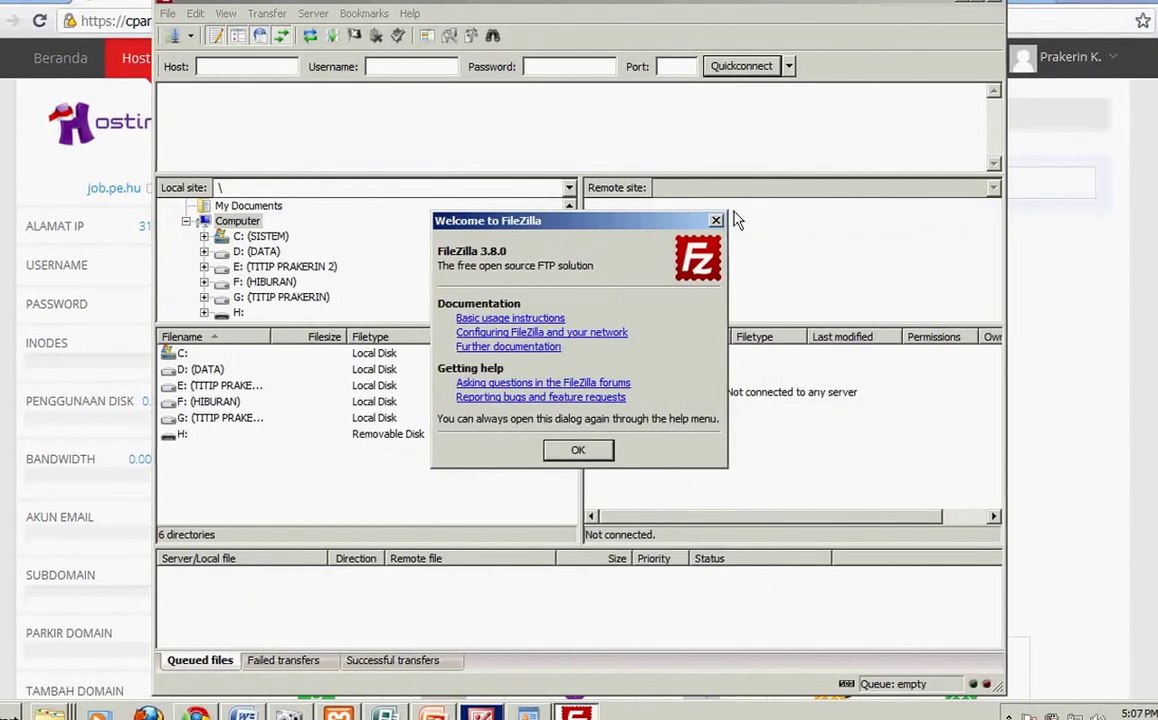
# Step: Copy job.pe.hu from the Hostinger panel into FileZilla's Host field
pyautogui.click(713, 224)
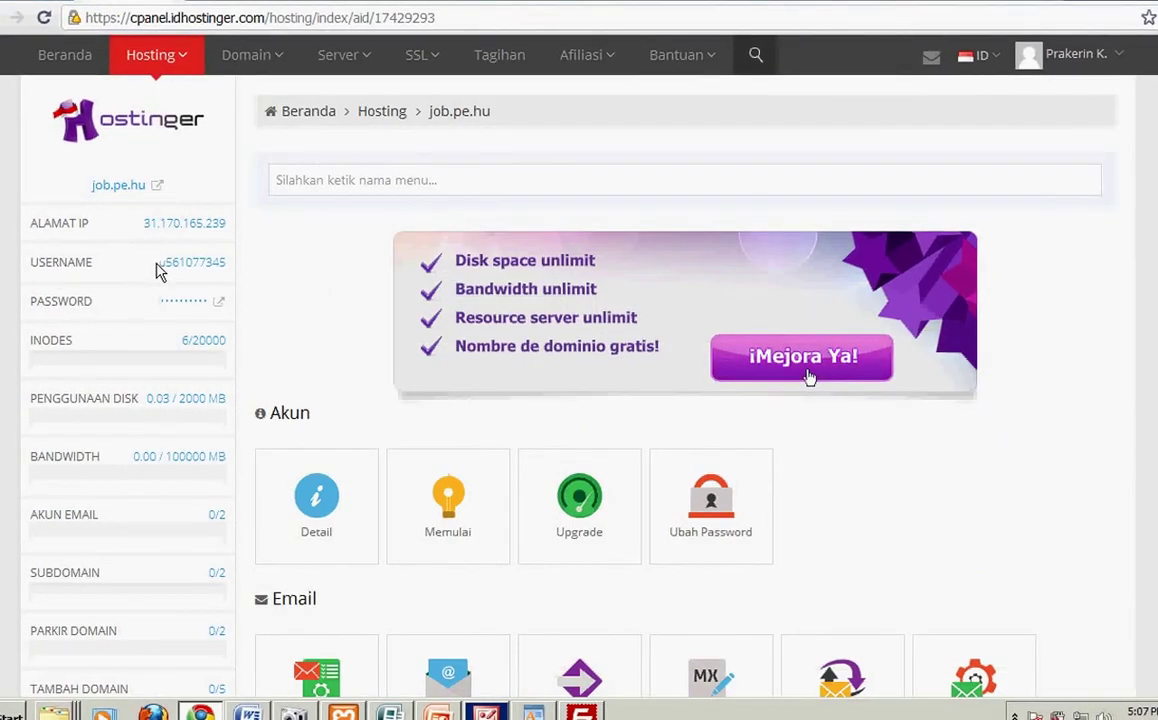
pyautogui.moveTo(86, 190); pyautogui.dragTo(117, 191)
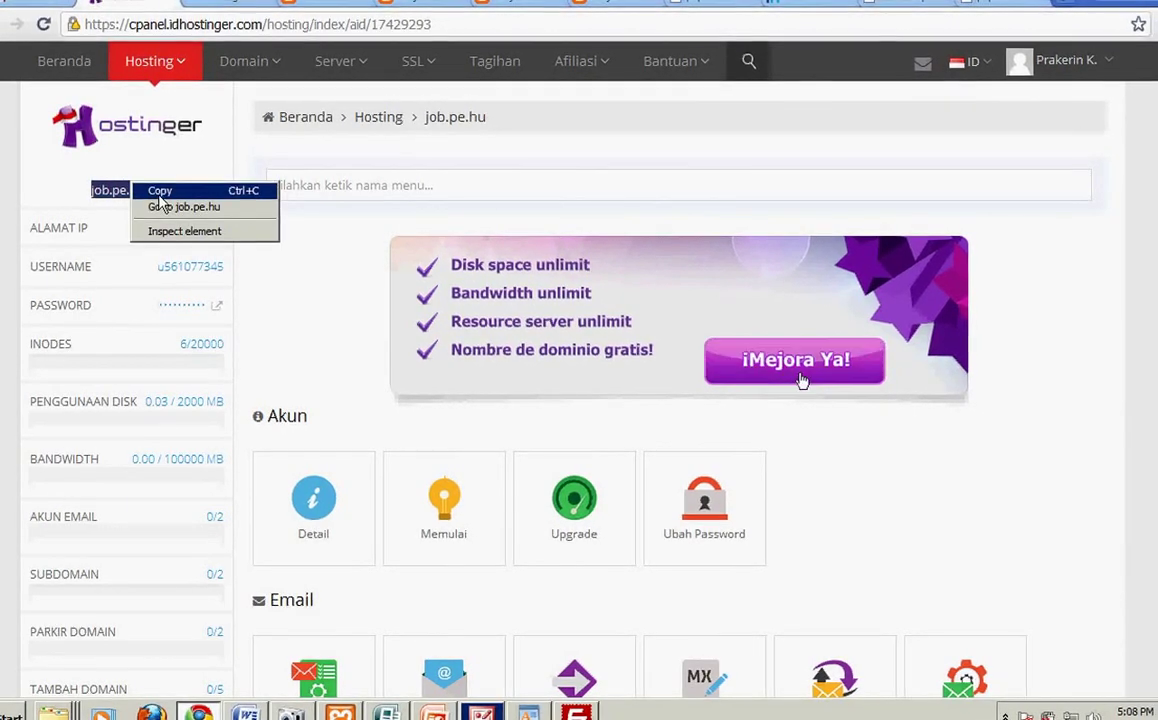
pyautogui.click(575, 712)
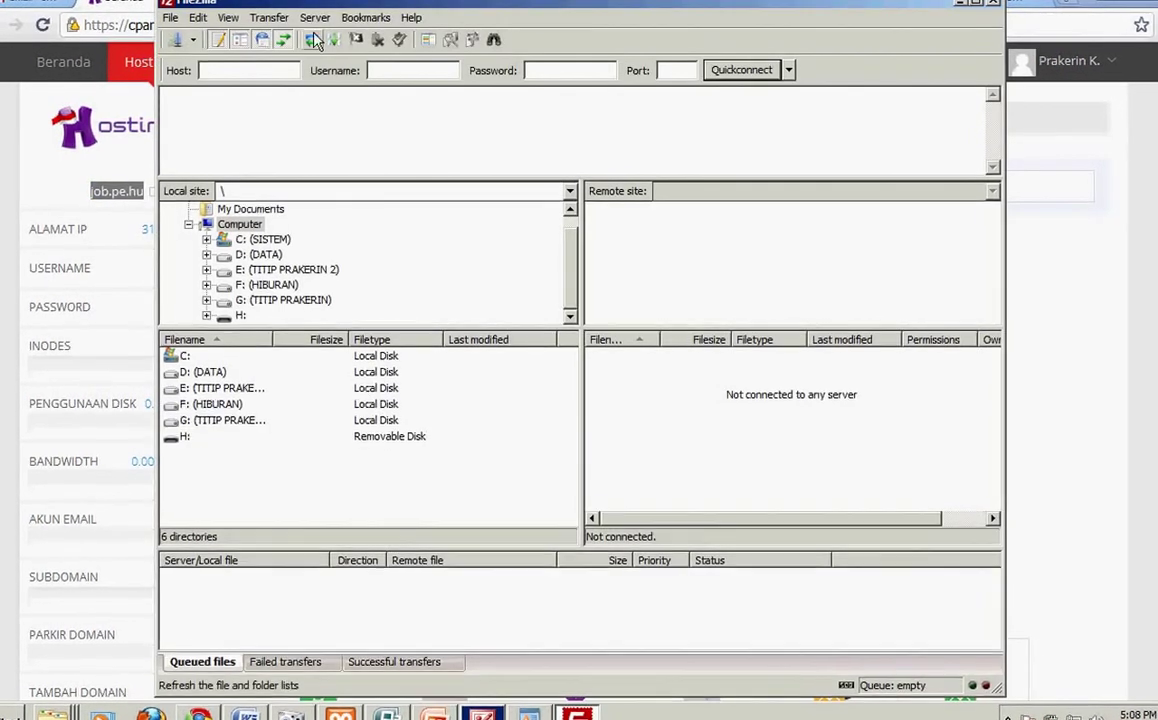
pyautogui.click(245, 74)
pyautogui.write('job.pe.hu')
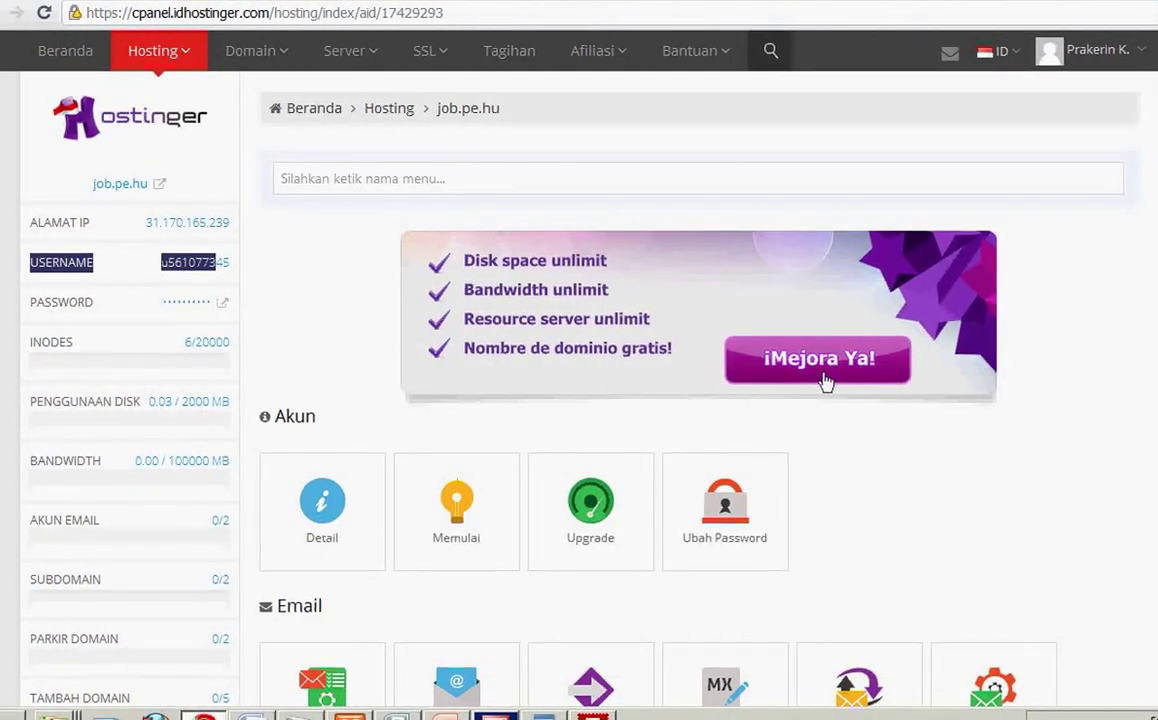
# Step: Copy the hosting account username from the Hostinger panel
pyautogui.click(70, 245)
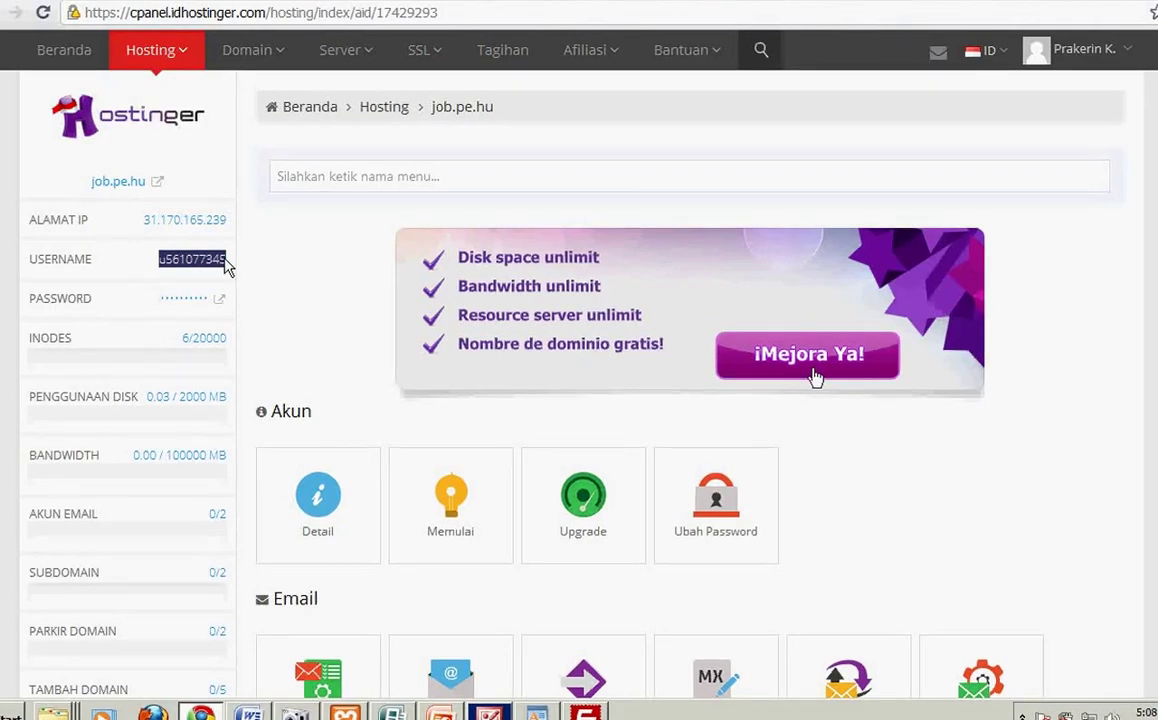
pyautogui.rightClick(226, 265)
pyautogui.click(232, 268)
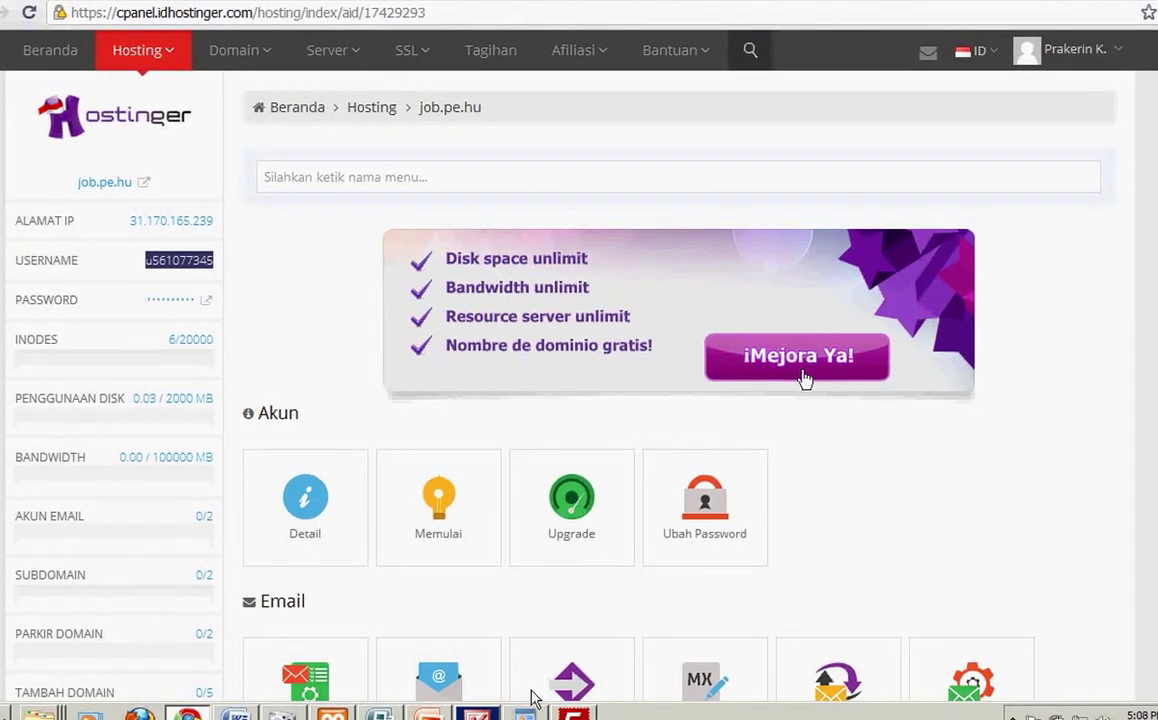
pyautogui.click(573, 713)
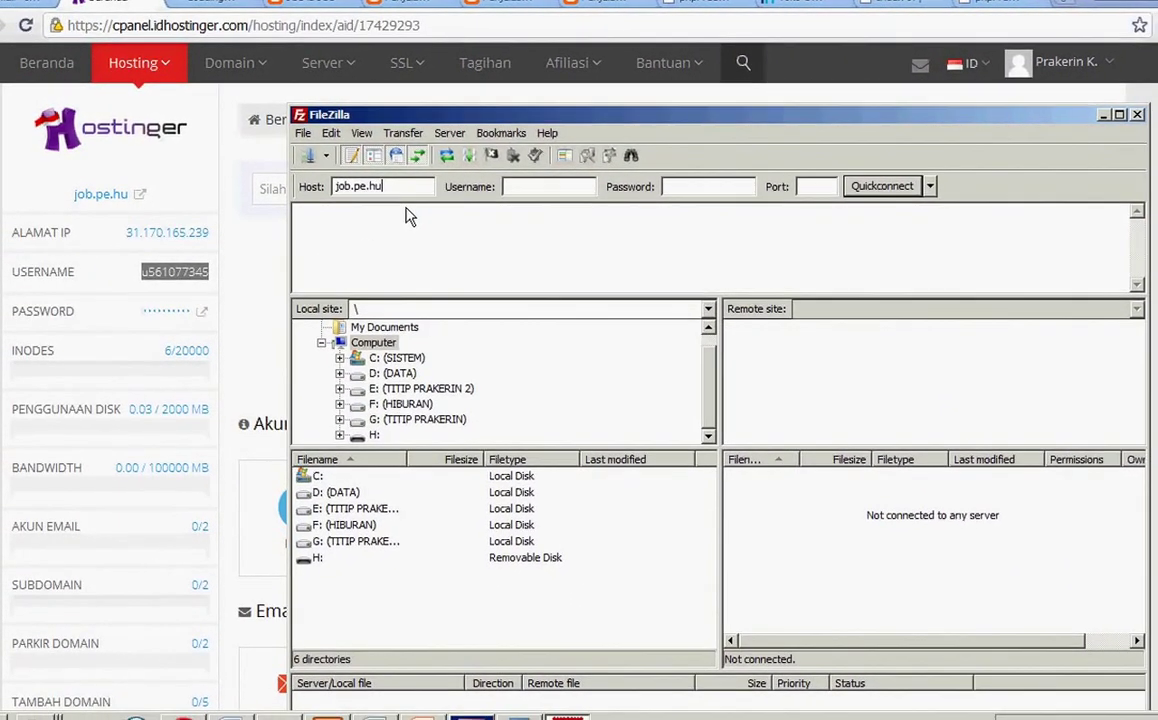
# Step: Enter the username and account password, Quickconnect to job.pe.hu, and remember the password
pyautogui.click(523, 192)
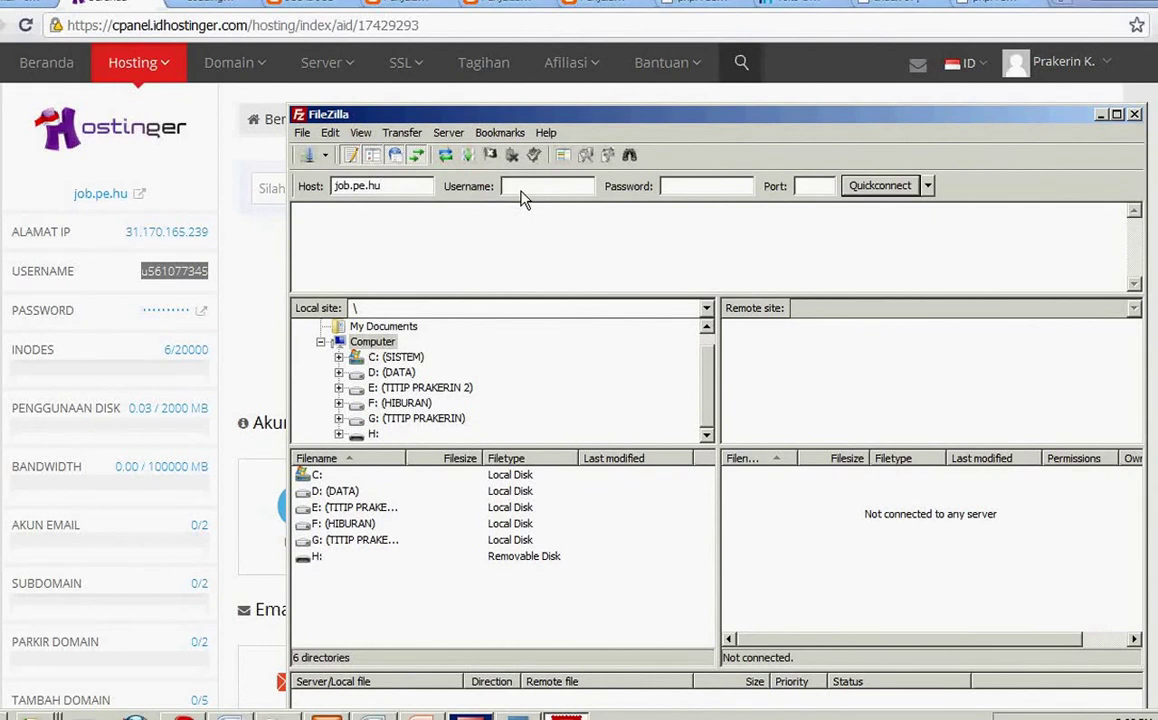
pyautogui.click(675, 190)
pyautogui.write('•••••••••••••')
pyautogui.click(880, 185)
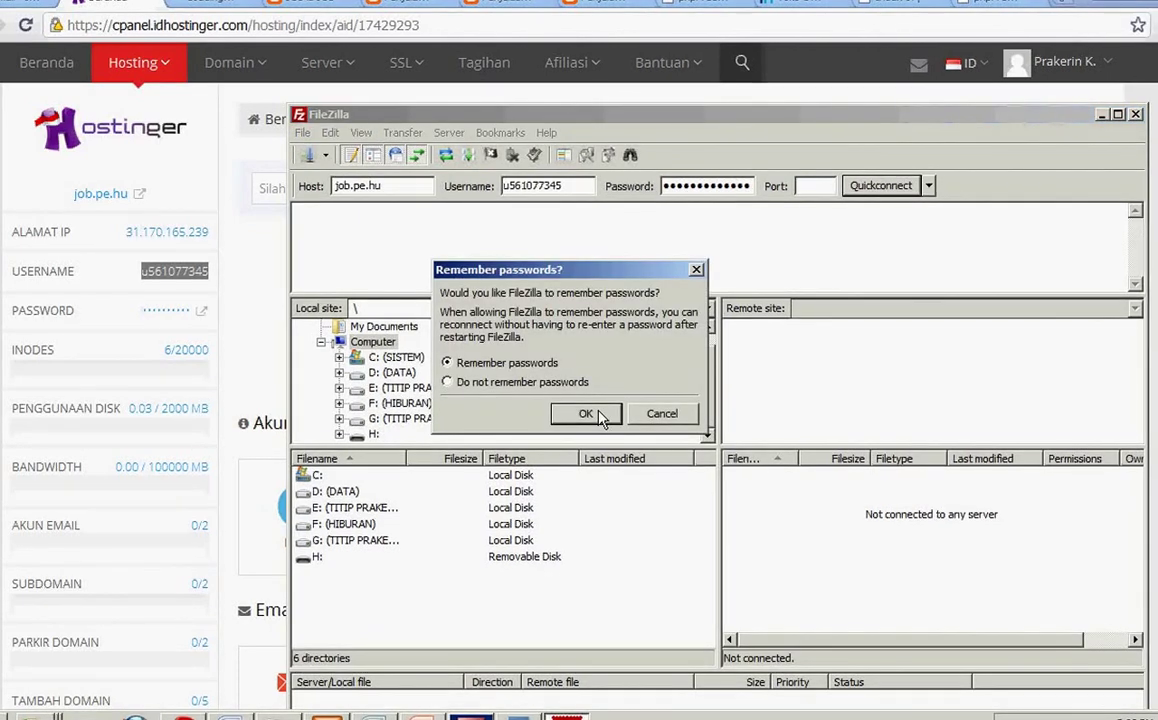
pyautogui.click(586, 415)
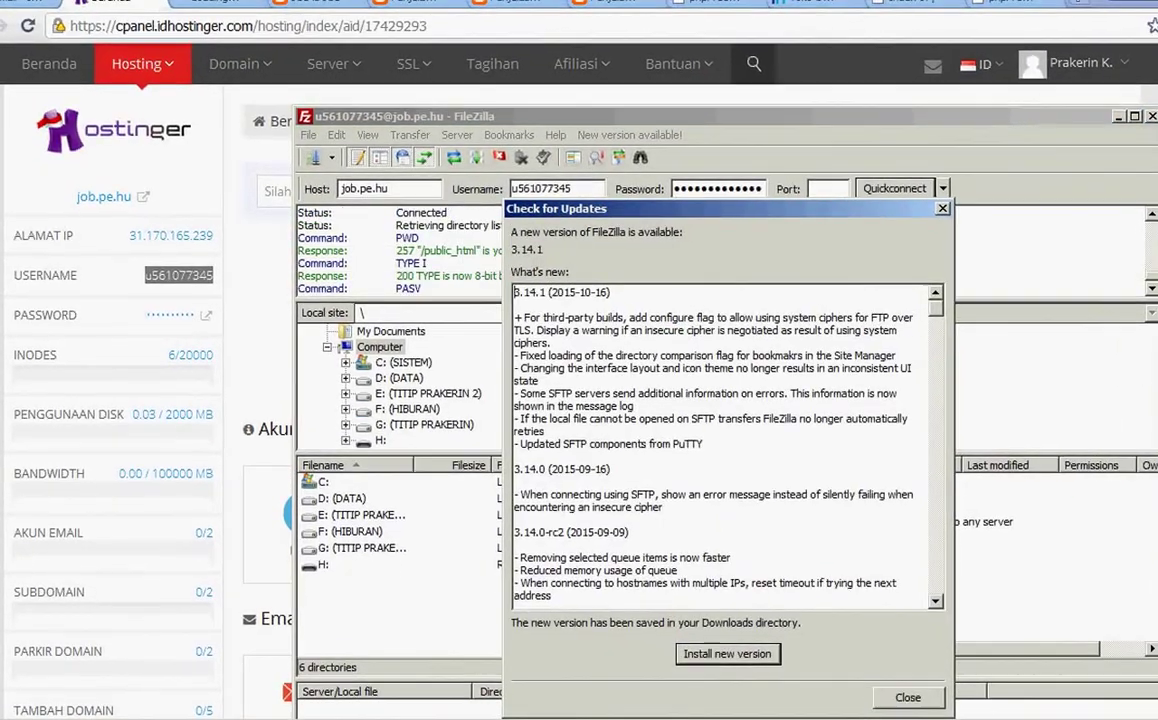
pyautogui.click(916, 705)
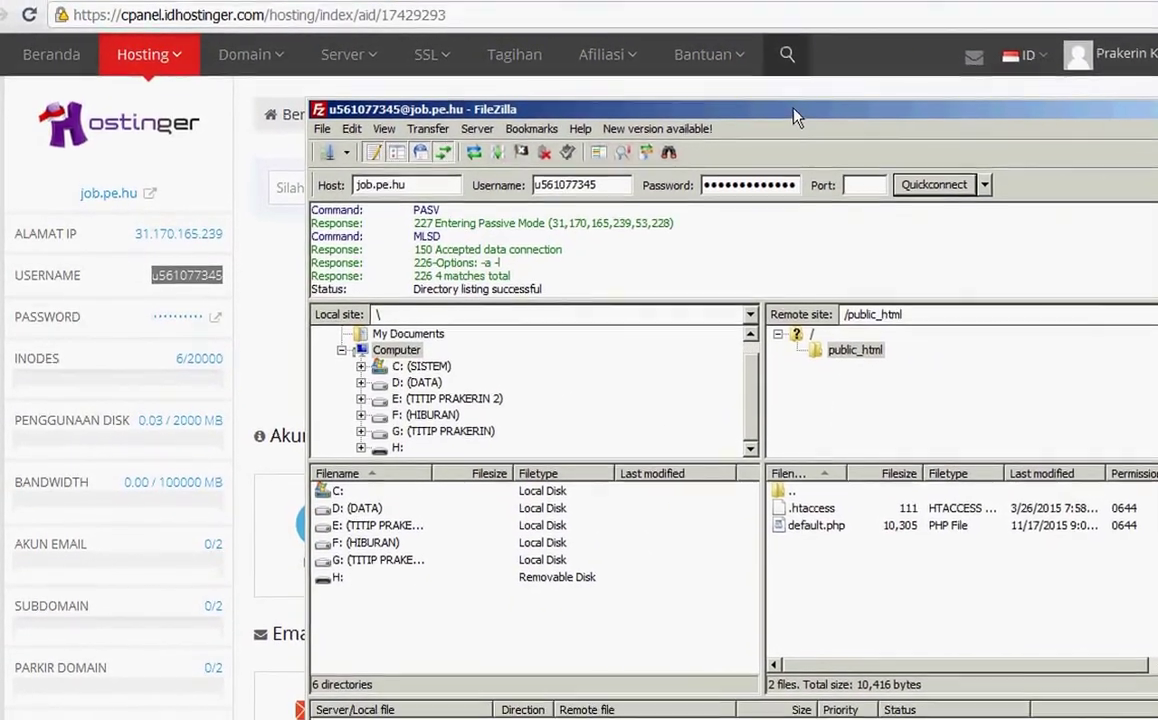
pyautogui.moveTo(793, 117); pyautogui.dragTo(797, 41)
# Step: Target remote /public_html and browse the local tree to F:\DATA WEB\DATA\tanya
pyautogui.click(842, 356)
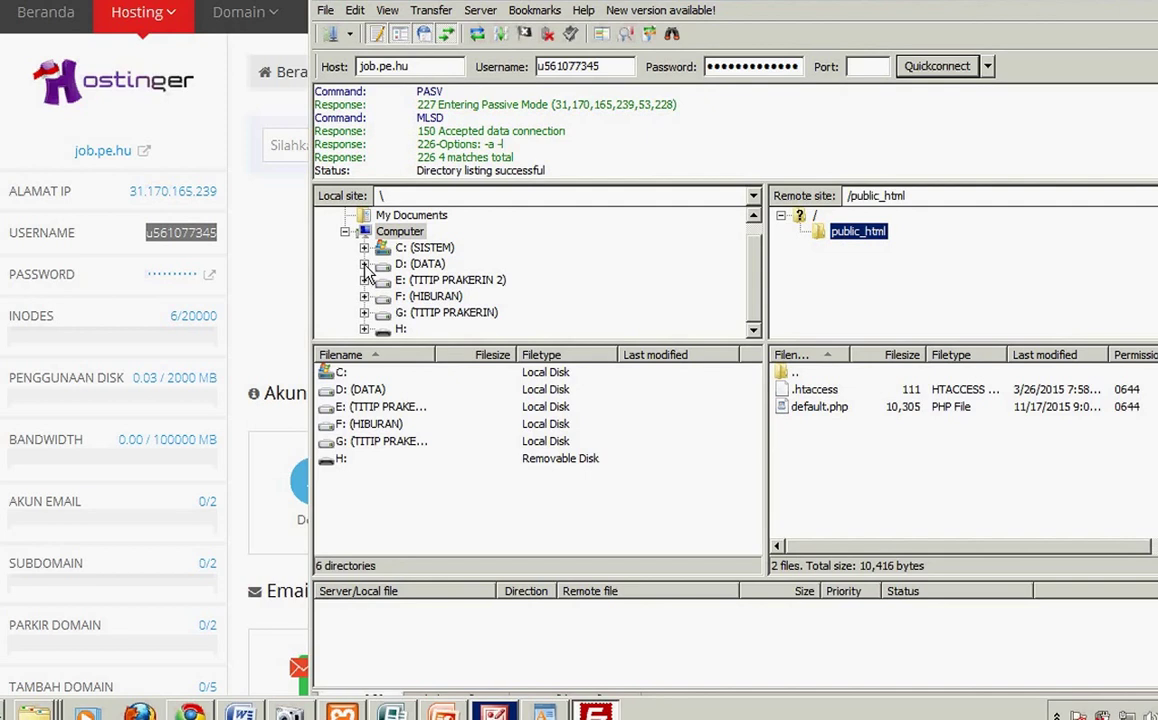
pyautogui.click(364, 296)
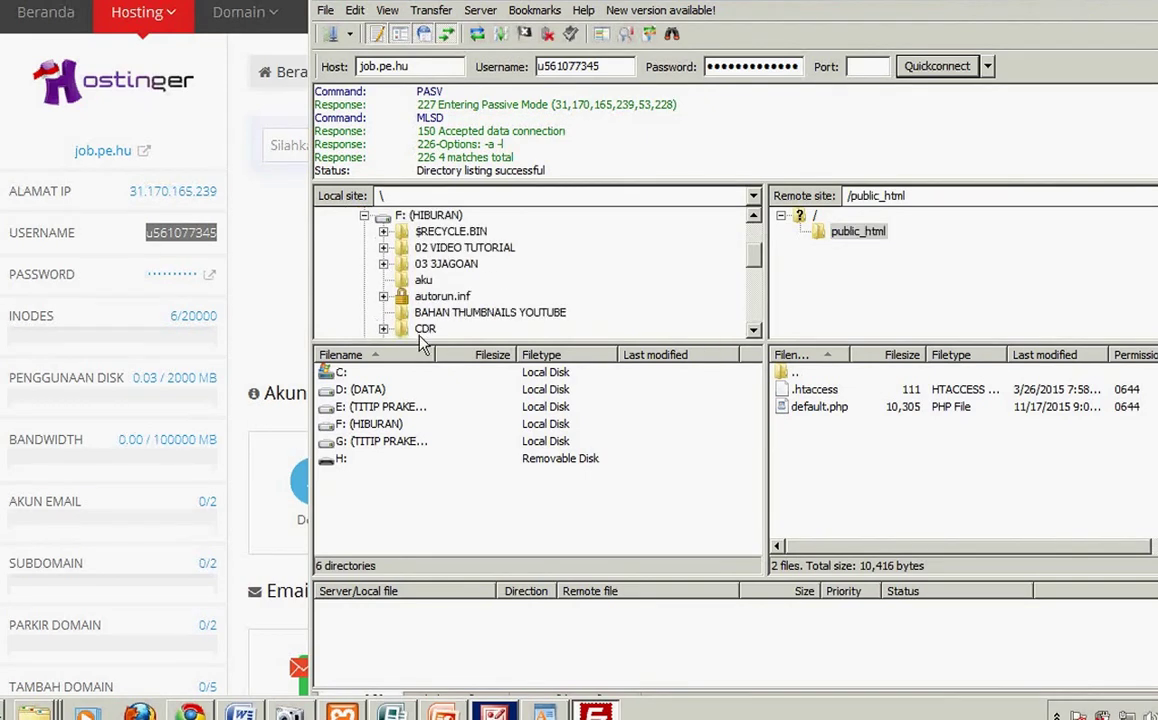
pyautogui.scroll(-1, 700, 310)
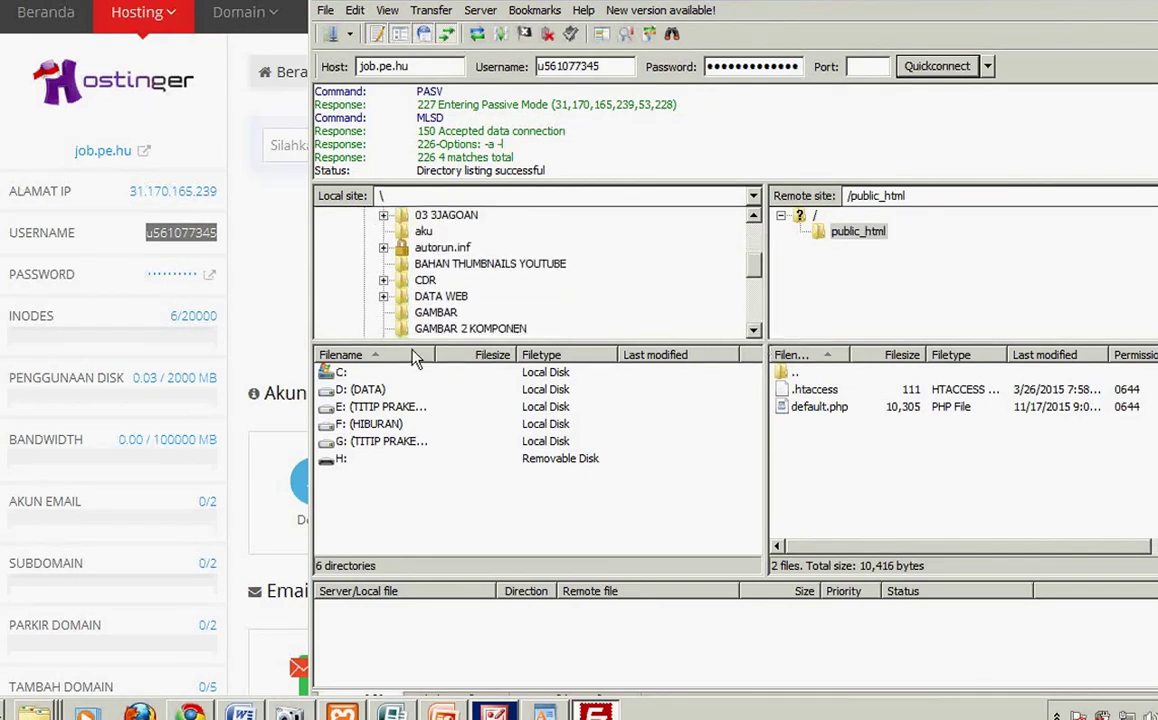
pyautogui.click(384, 297)
pyautogui.click(755, 331)
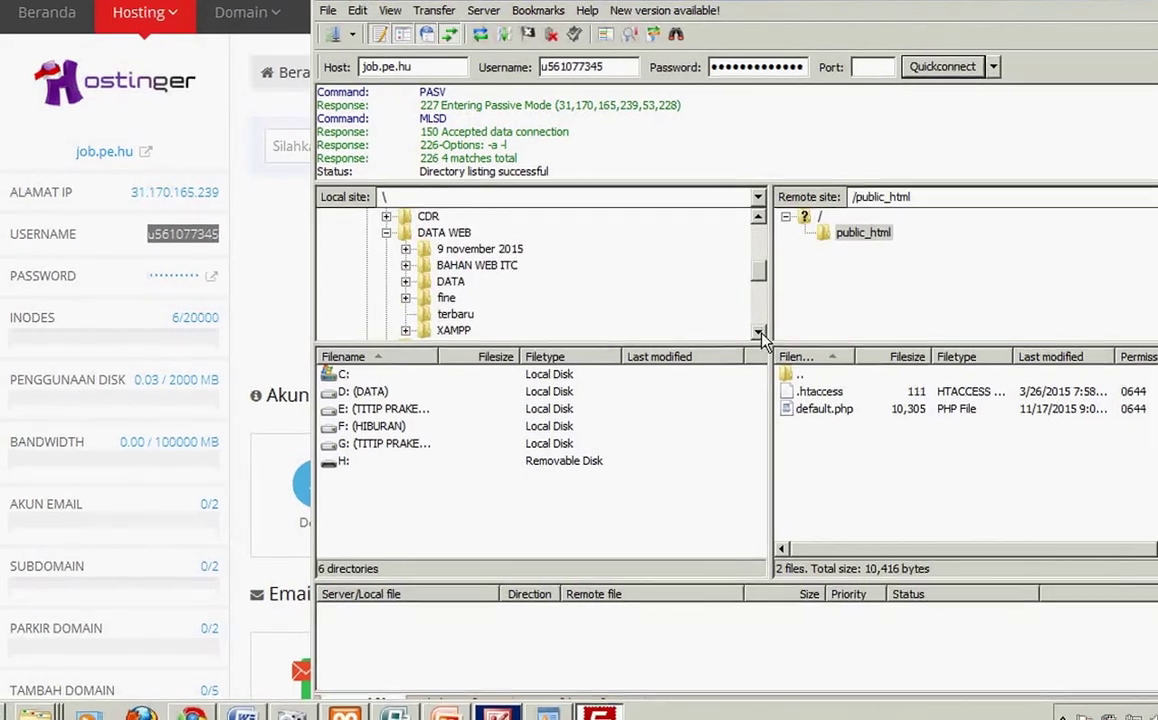
pyautogui.click(768, 337)
pyautogui.click(768, 337)
pyautogui.click(768, 337)
pyautogui.click(768, 337)
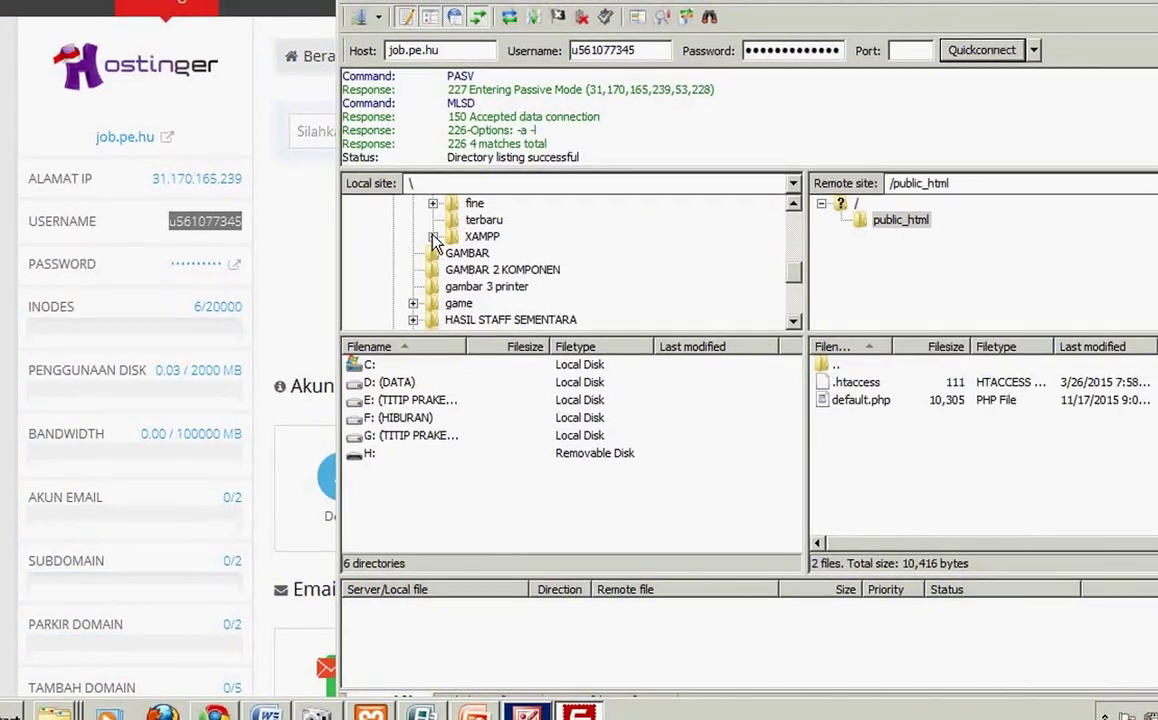
pyautogui.click(793, 203)
pyautogui.click(793, 203)
pyautogui.click(793, 203)
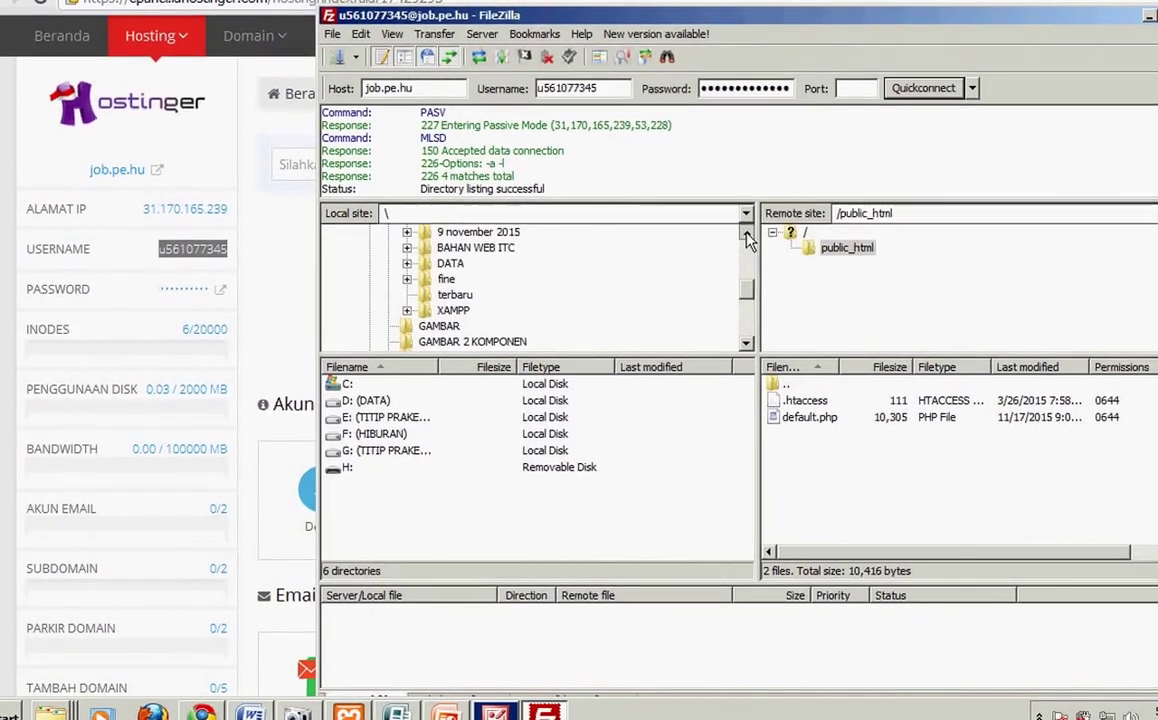
pyautogui.click(407, 263)
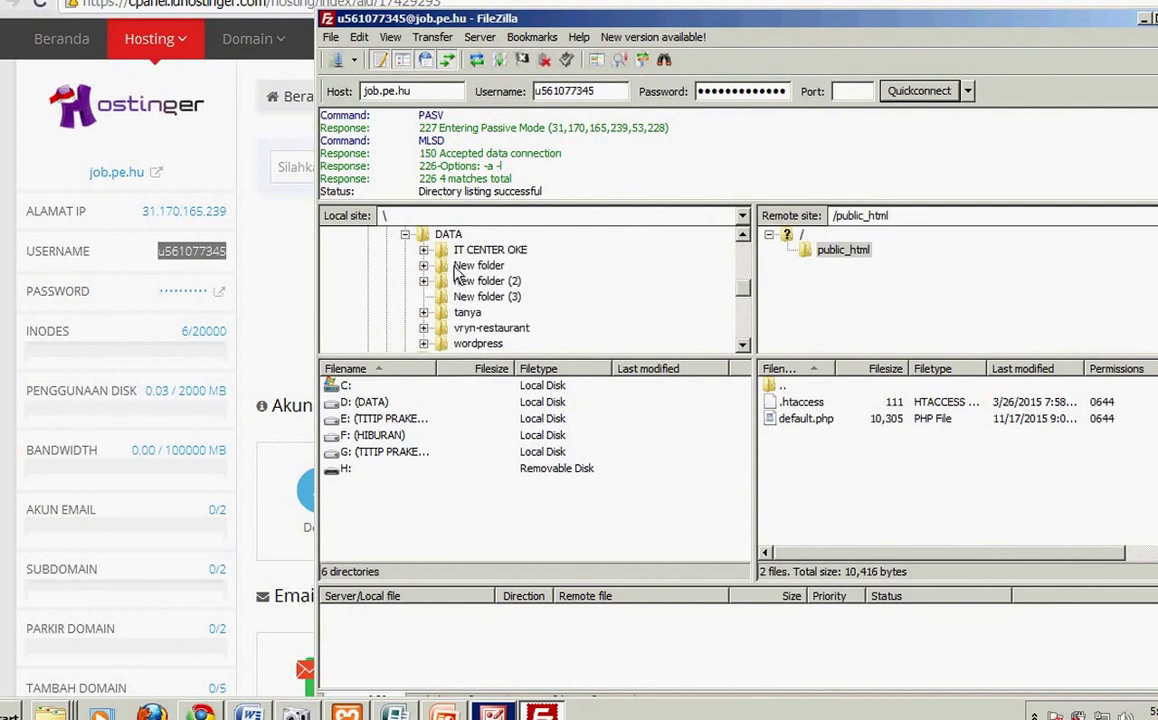
pyautogui.click(425, 233)
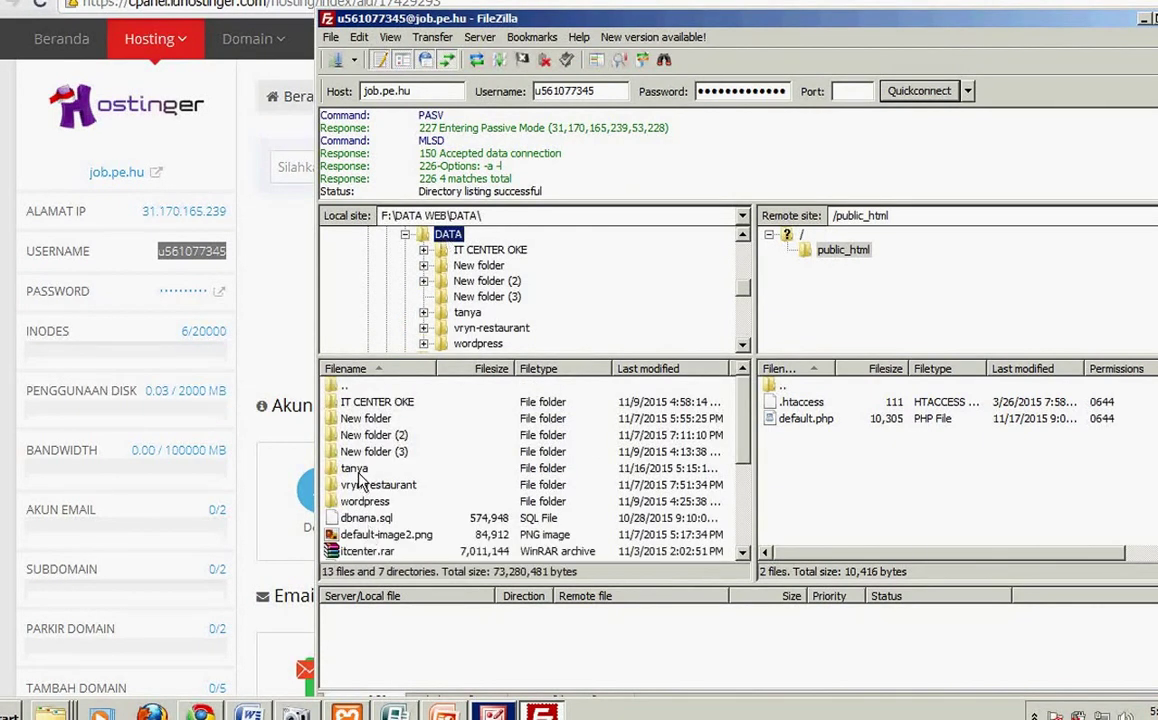
pyautogui.click(462, 312)
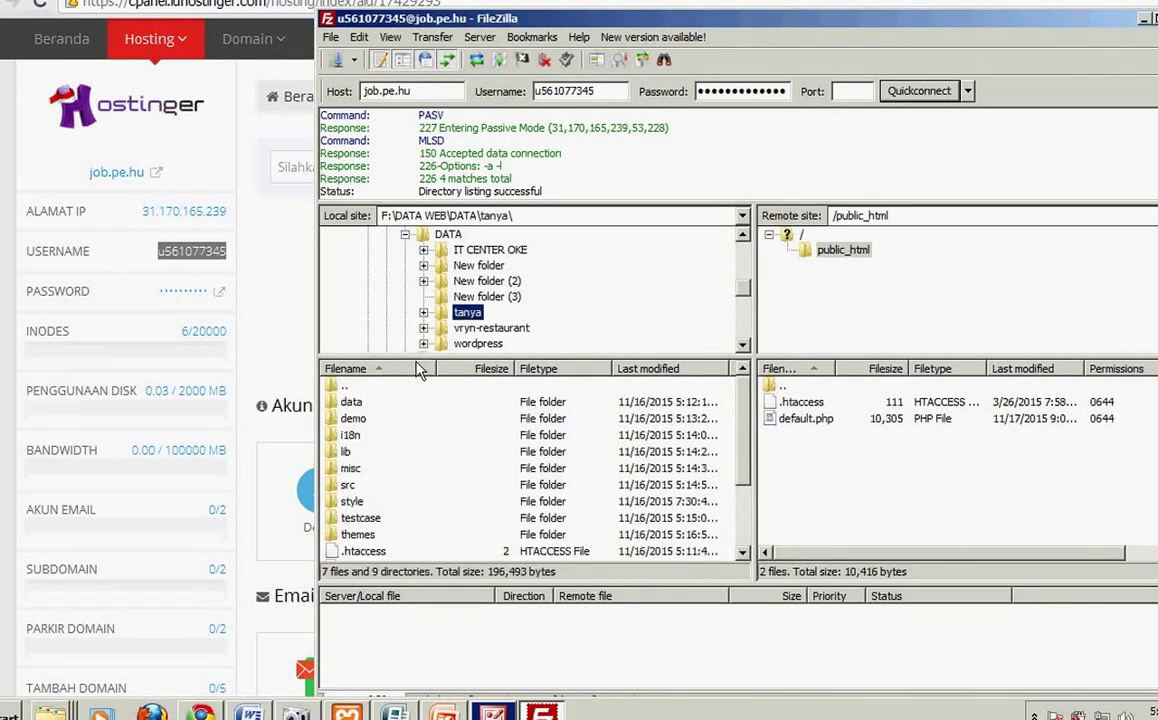
# Step: Upload all tanya files except the two .htaccess files to /public_html
pyautogui.click(348, 403)
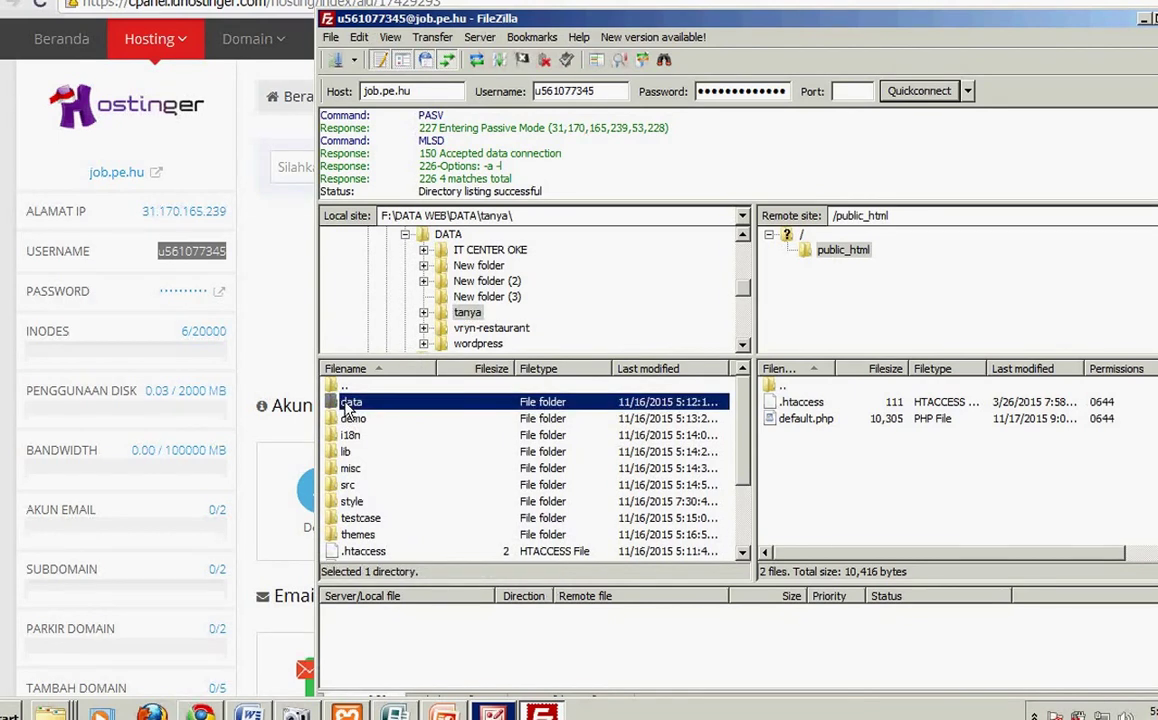
pyautogui.hotkey('shift', 'Down')
pyautogui.hotkey('shift', 'Down')
pyautogui.hotkey('shift', 'Down')
pyautogui.hotkey('shift', 'Down')
pyautogui.hotkey('shift', 'Down')
pyautogui.hotkey('shift', 'Down')
pyautogui.hotkey('shift', 'Down')
pyautogui.hotkey('shift', 'Down')
pyautogui.hotkey('shift', 'Down')
pyautogui.hotkey('shift', 'Down')
pyautogui.hotkey('shift', 'Down')
pyautogui.hotkey('shift', 'Down')
pyautogui.hotkey('shift', 'Down')
pyautogui.hotkey('shift', 'Down')
pyautogui.hotkey('shift', 'Down')
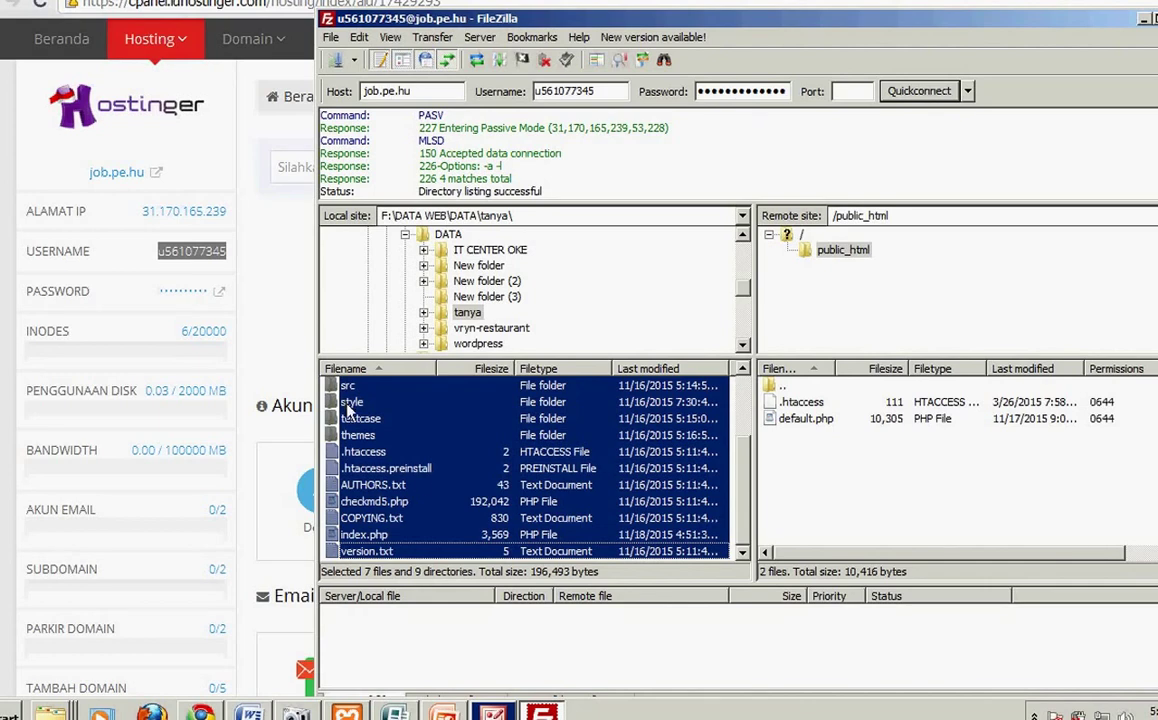
pyautogui.keyDown('ctrl'); pyautogui.click(365, 452); pyautogui.keyUp('ctrl')
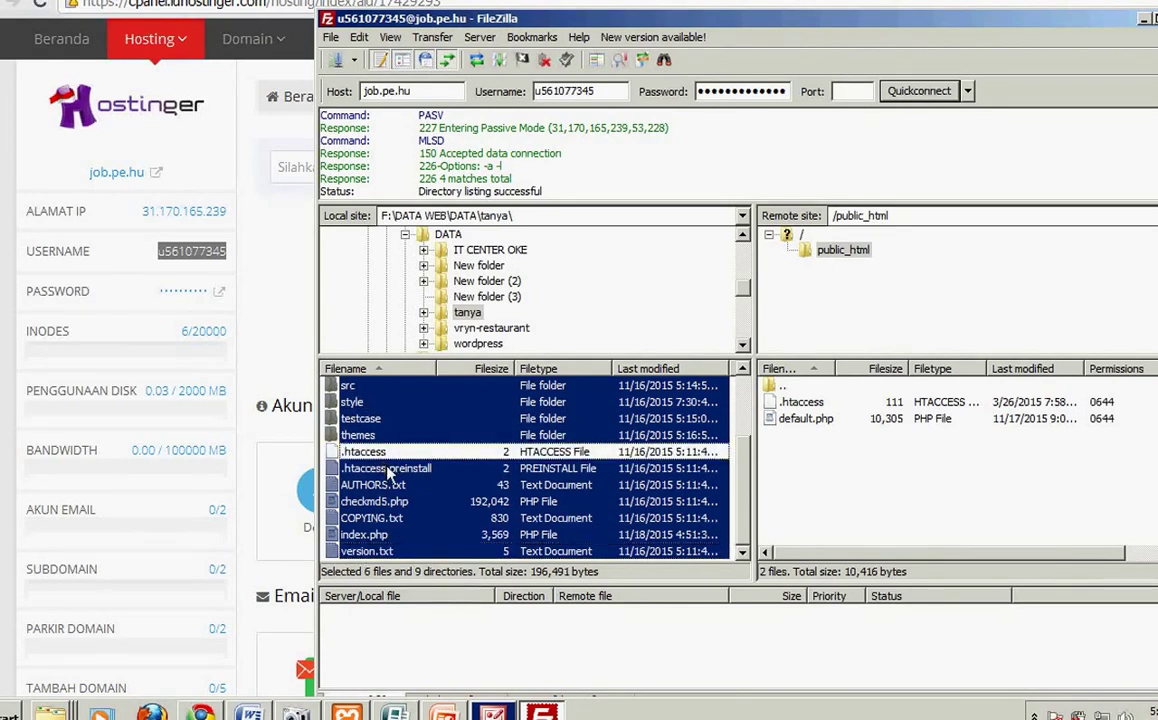
pyautogui.keyDown('ctrl'); pyautogui.click(365, 468); pyautogui.keyUp('ctrl')
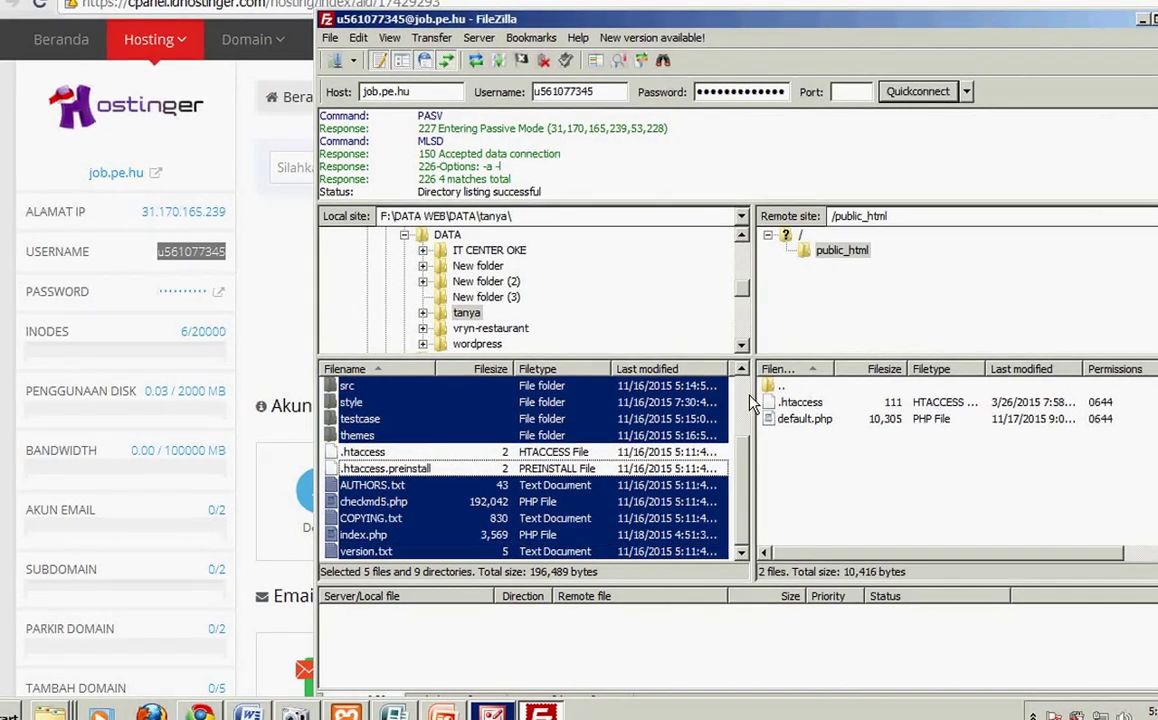
pyautogui.scroll(3, 742, 372)
pyautogui.rightClick(340, 410)
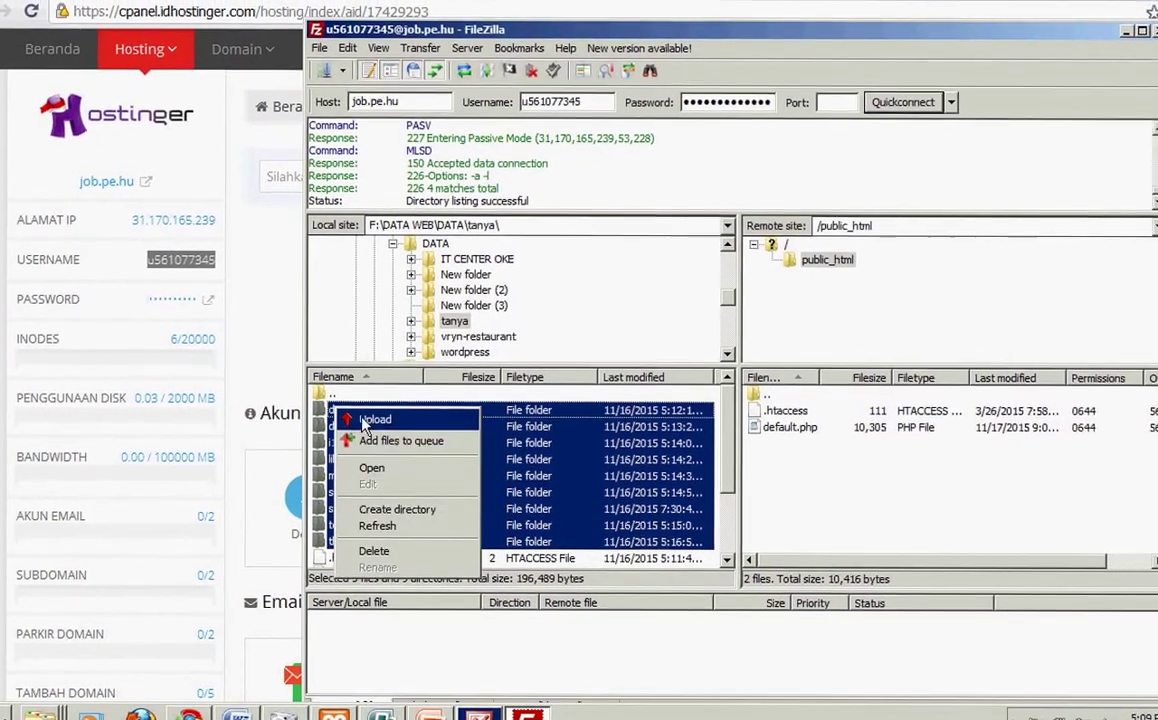
pyautogui.click(363, 414)
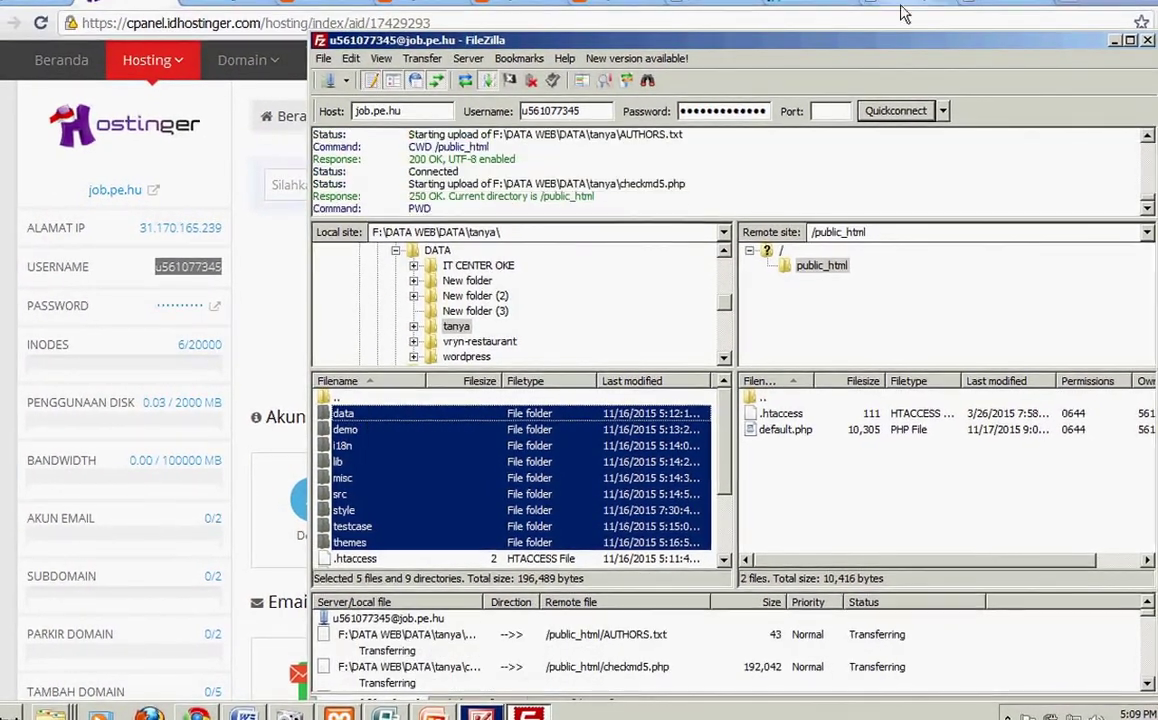
pyautogui.doubleClick(799, 40)
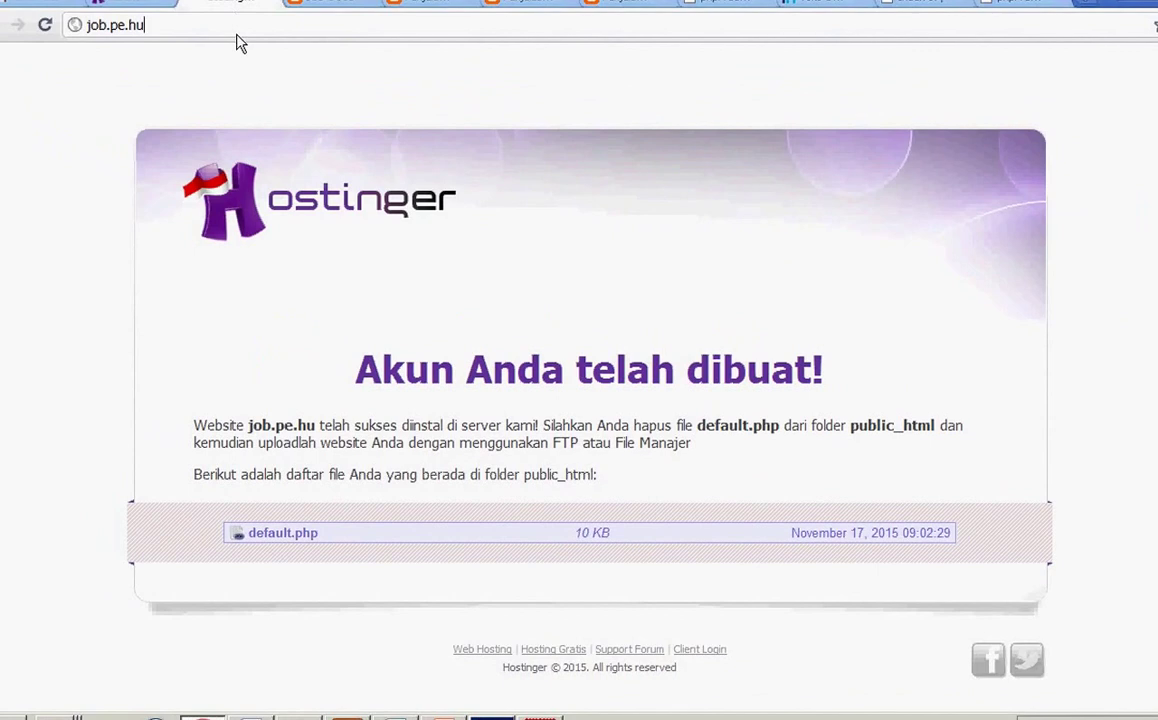
# Step: Reload job.pe.hu twice to check whether the site loads yet
pyautogui.click(238, 30)
pyautogui.press('Return')
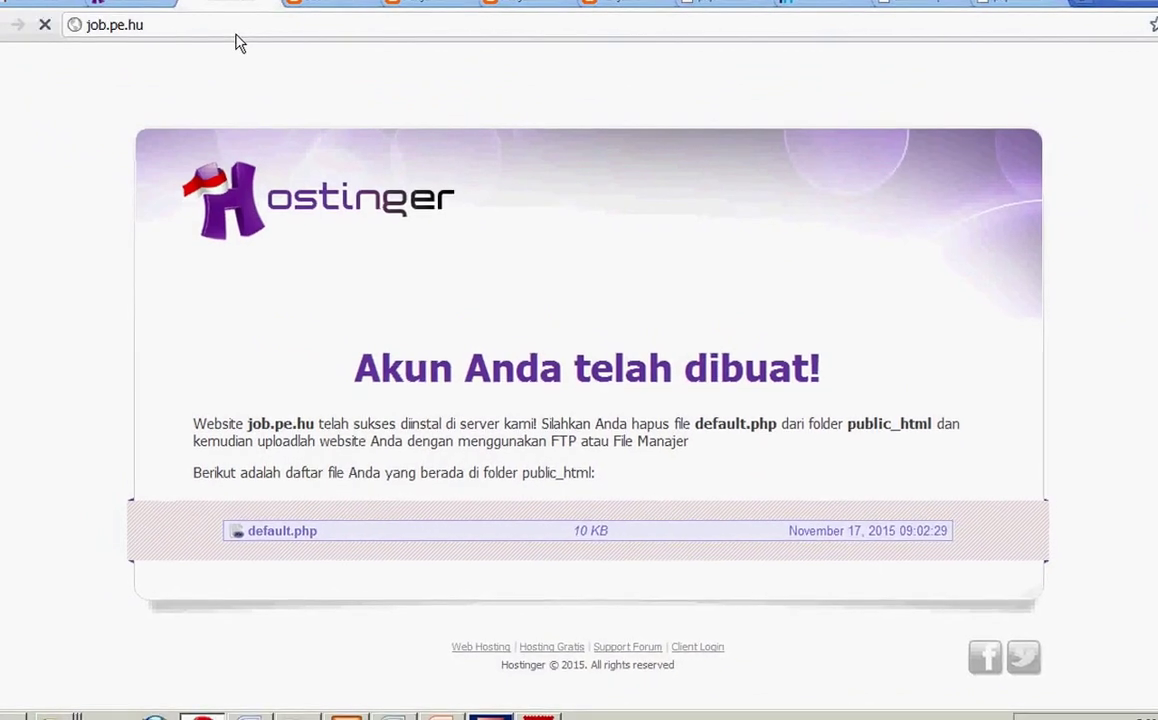
pyautogui.click(233, 36)
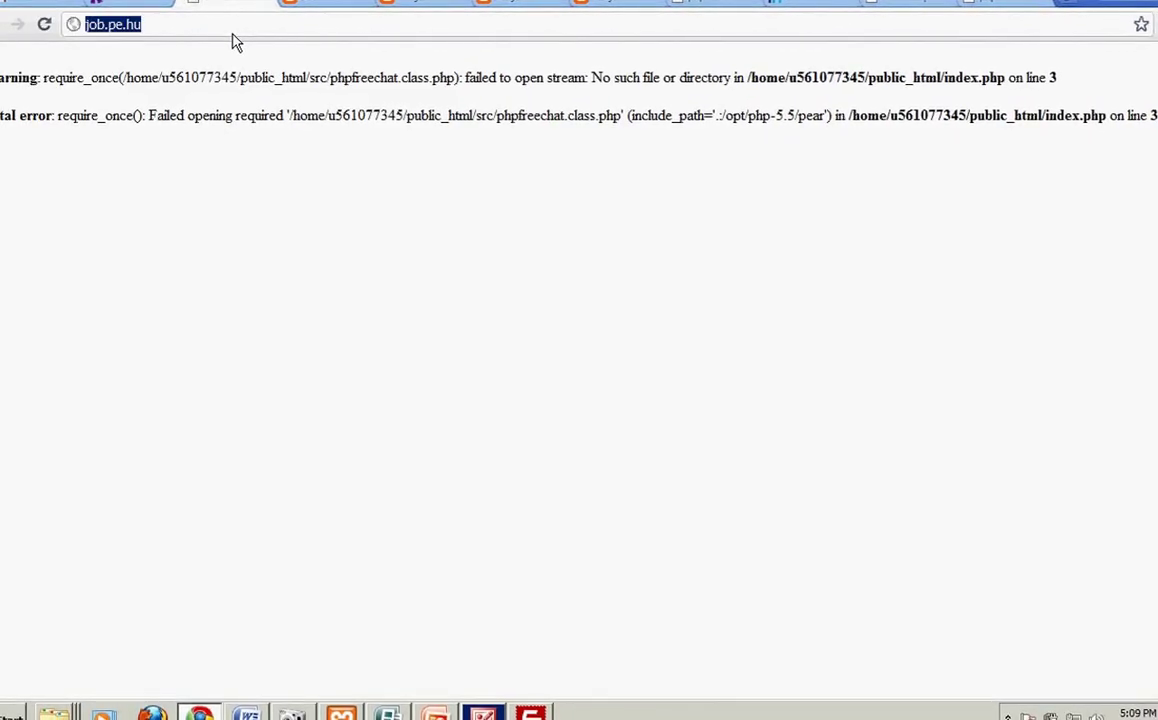
pyautogui.press('Return')
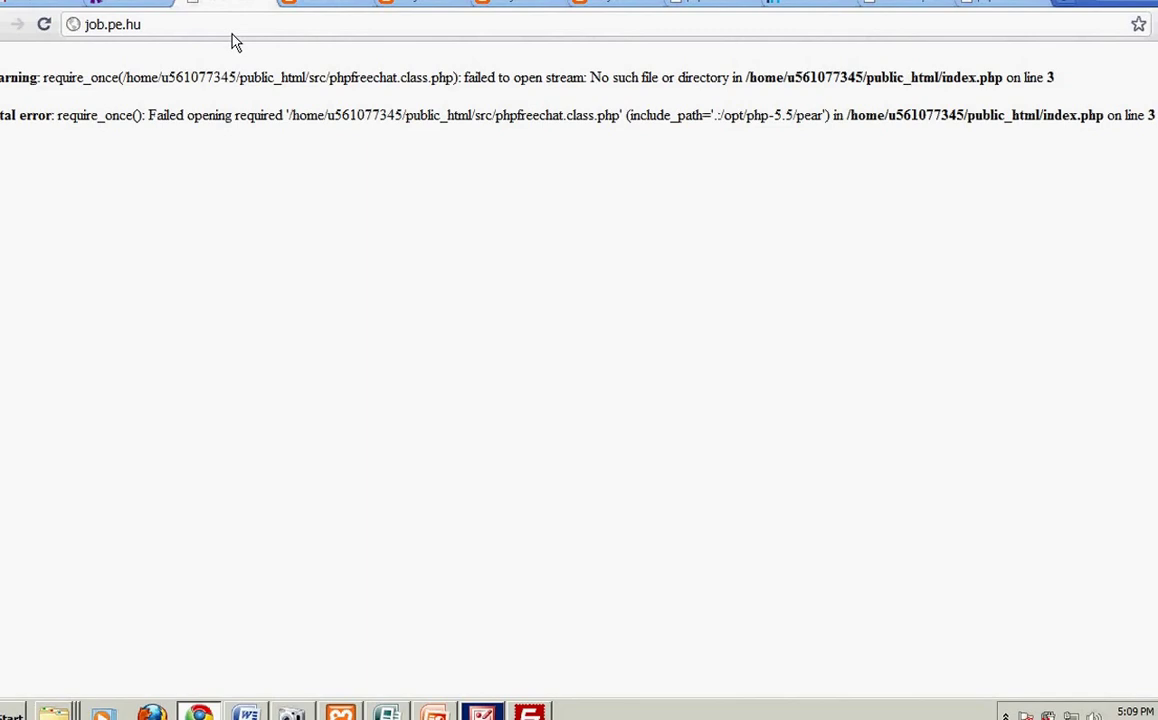
pyautogui.click(232, 35)
pyautogui.write('www.')
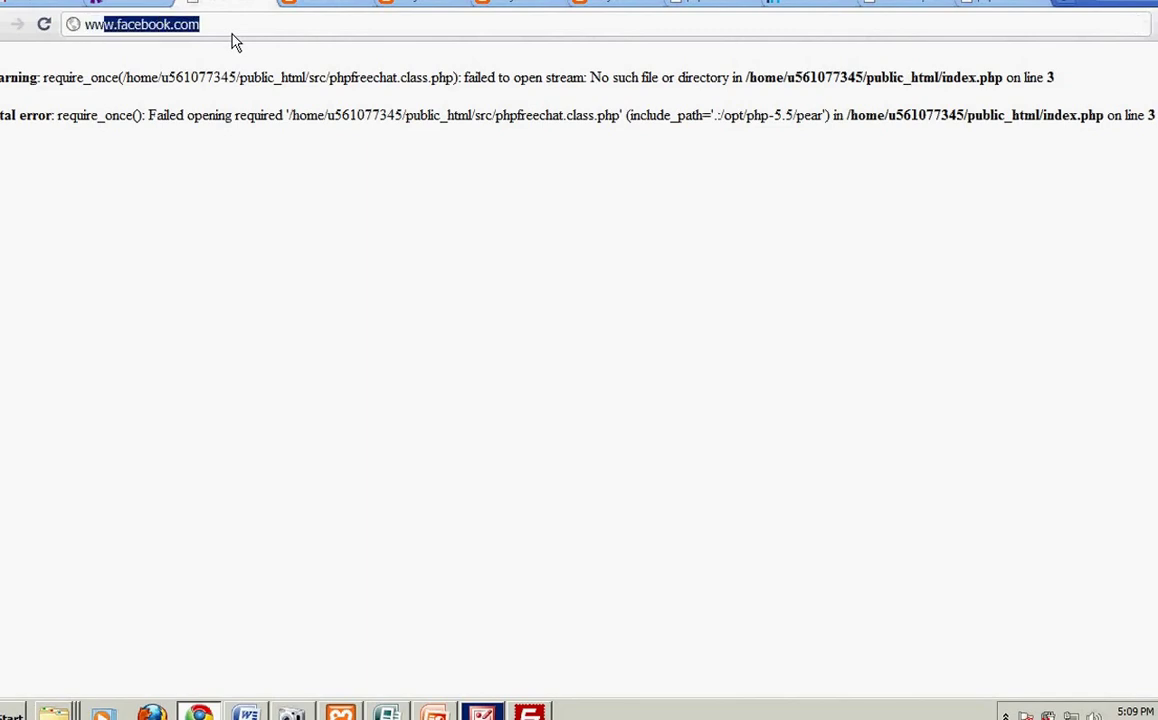
pyautogui.write('jo')
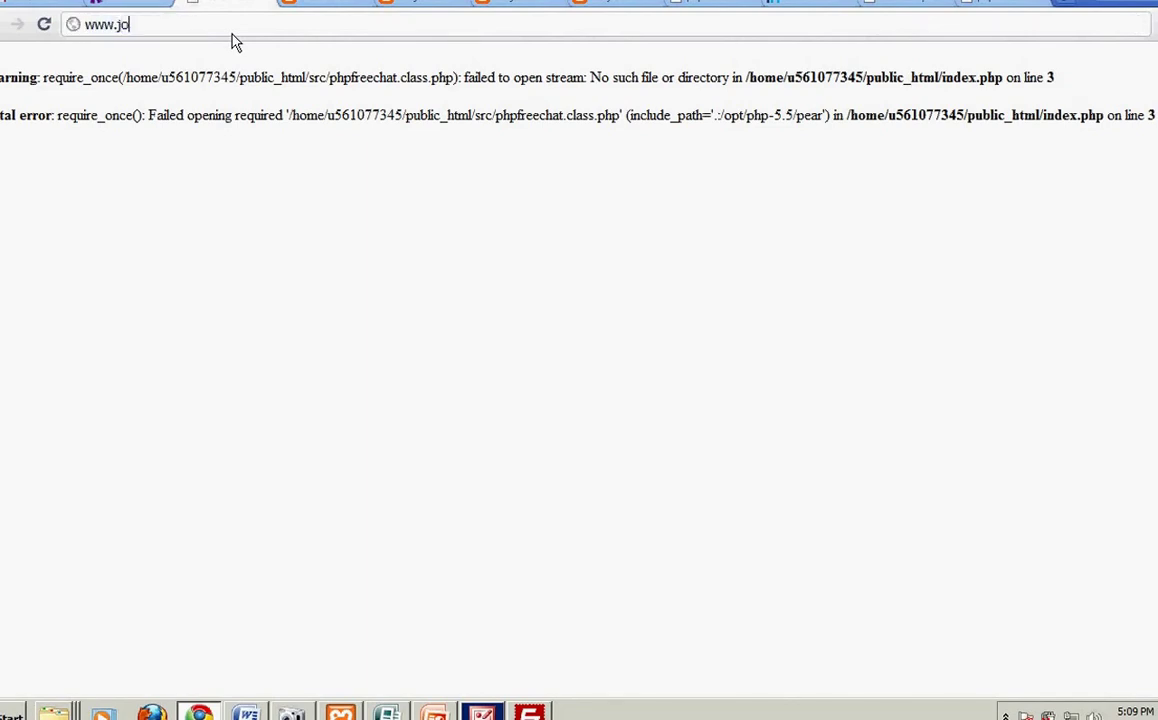
pyautogui.write('b.pe.hu')
pyautogui.press('Return')
pyautogui.click(232, 34)
pyautogui.press('Return')
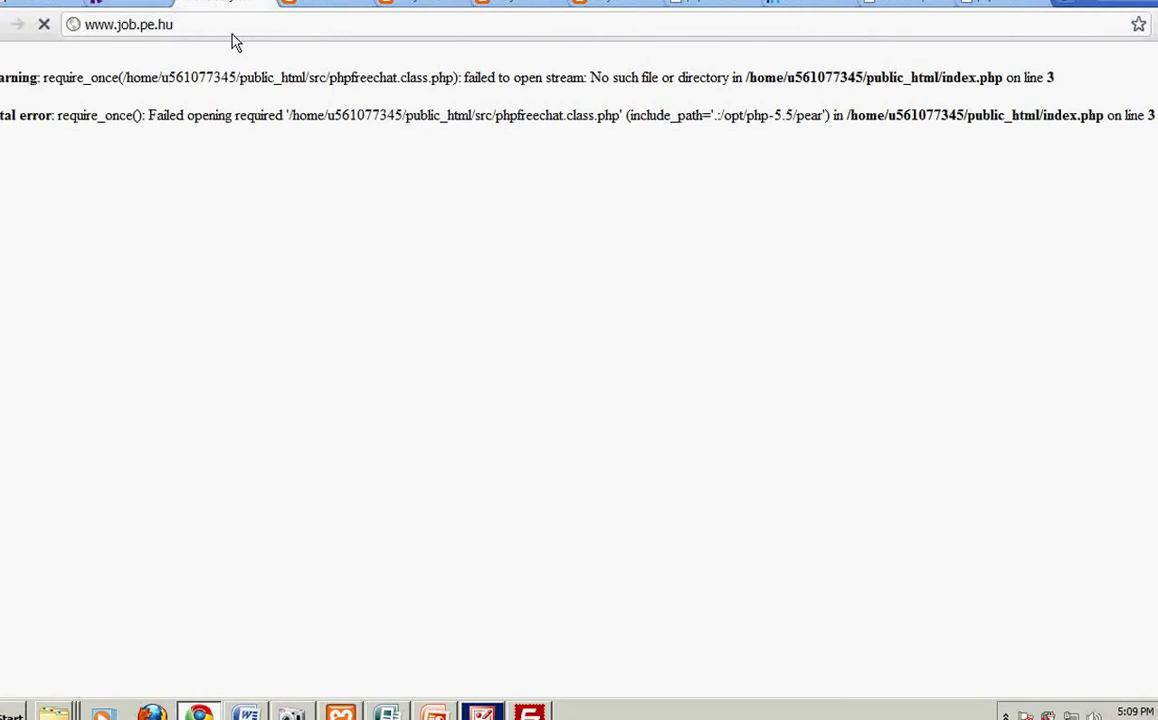
pyautogui.click(529, 712)
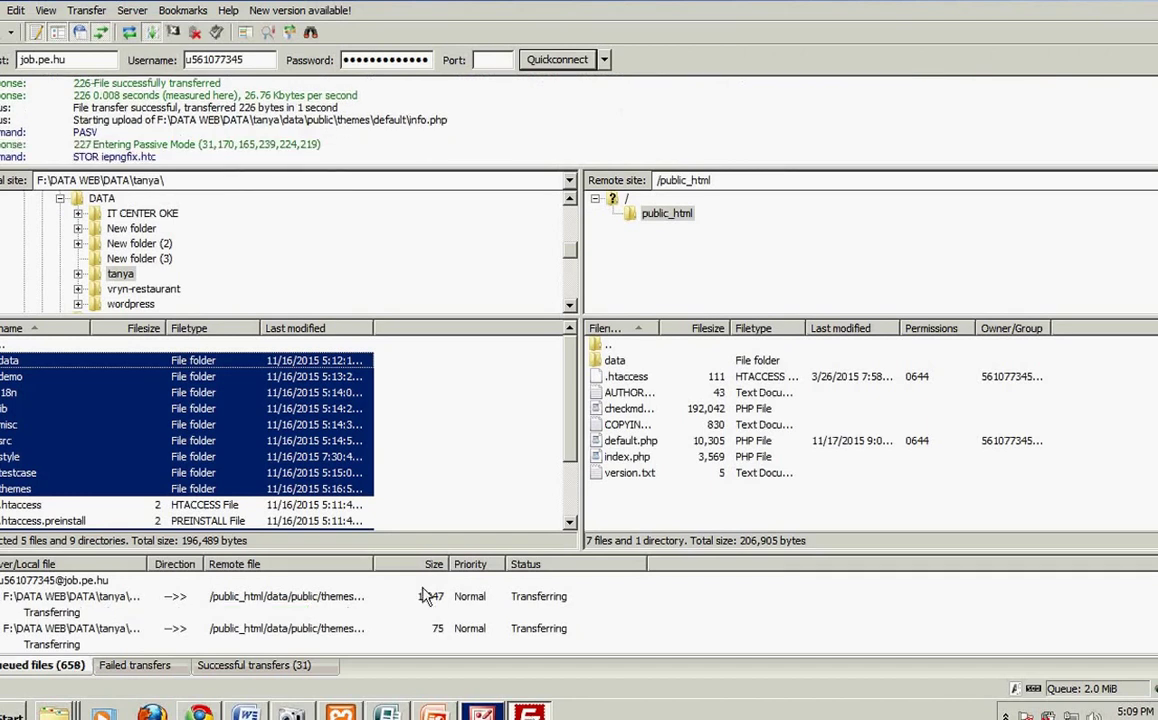
pyautogui.click(743, 707)
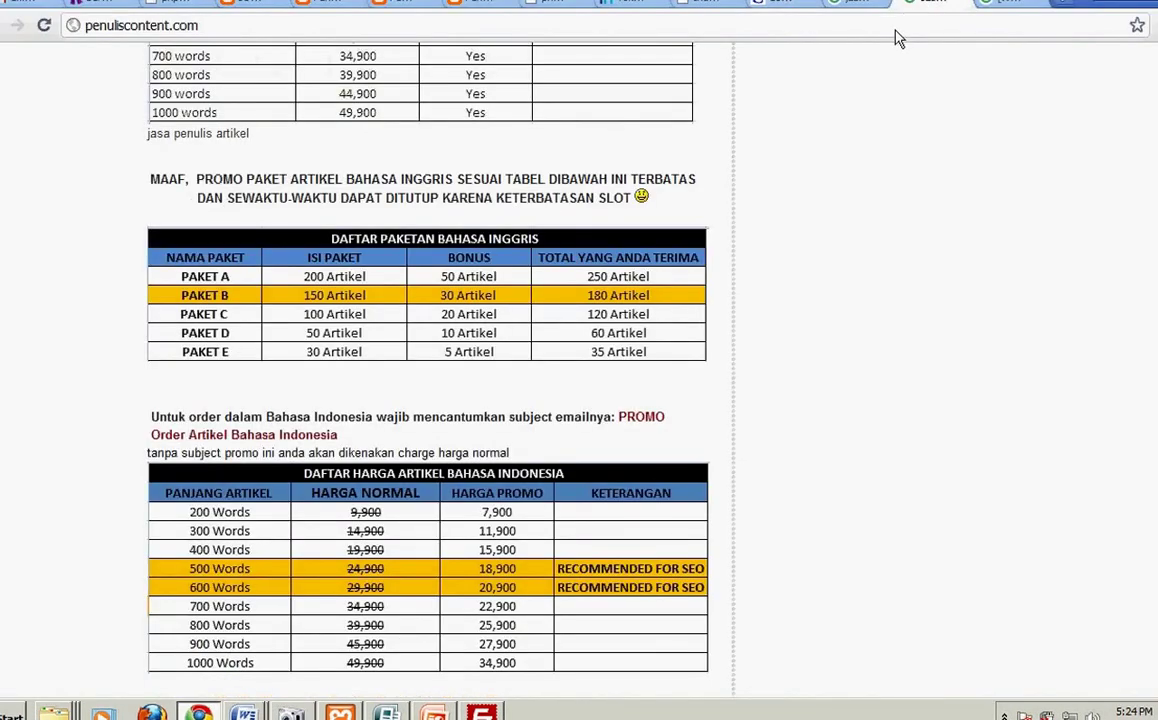
pyautogui.hotkey('ctrl', 'l')
pyautogui.write('www.')
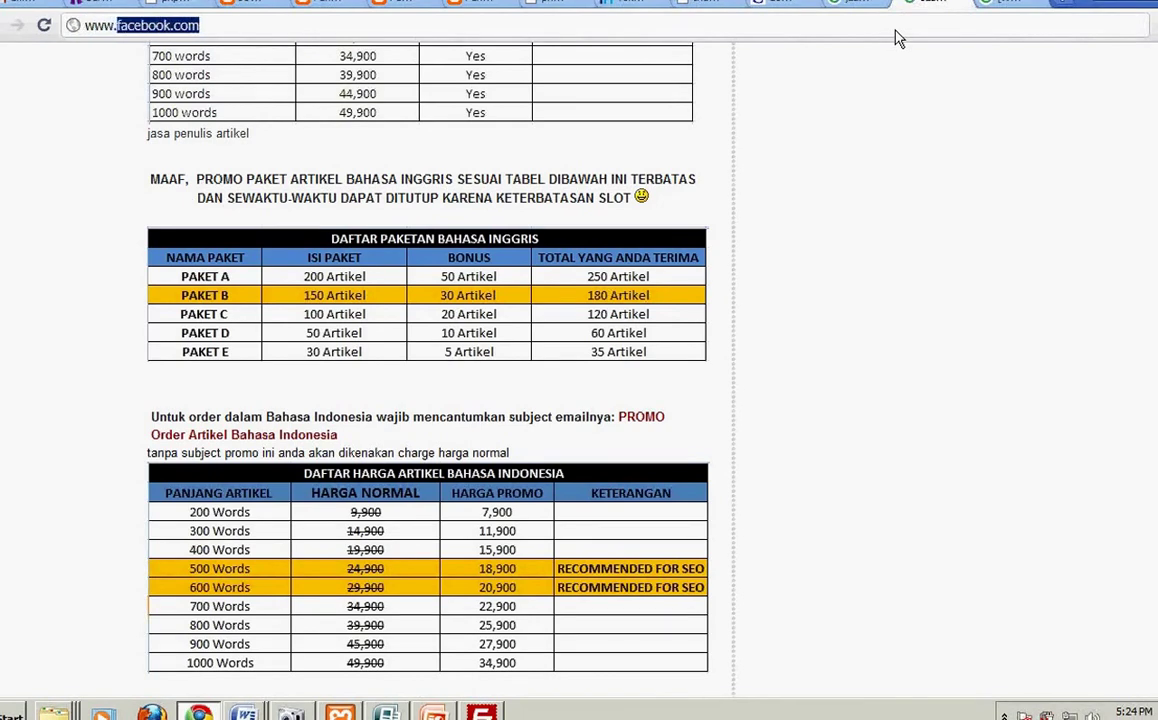
pyautogui.write('job')
pyautogui.press('Return')
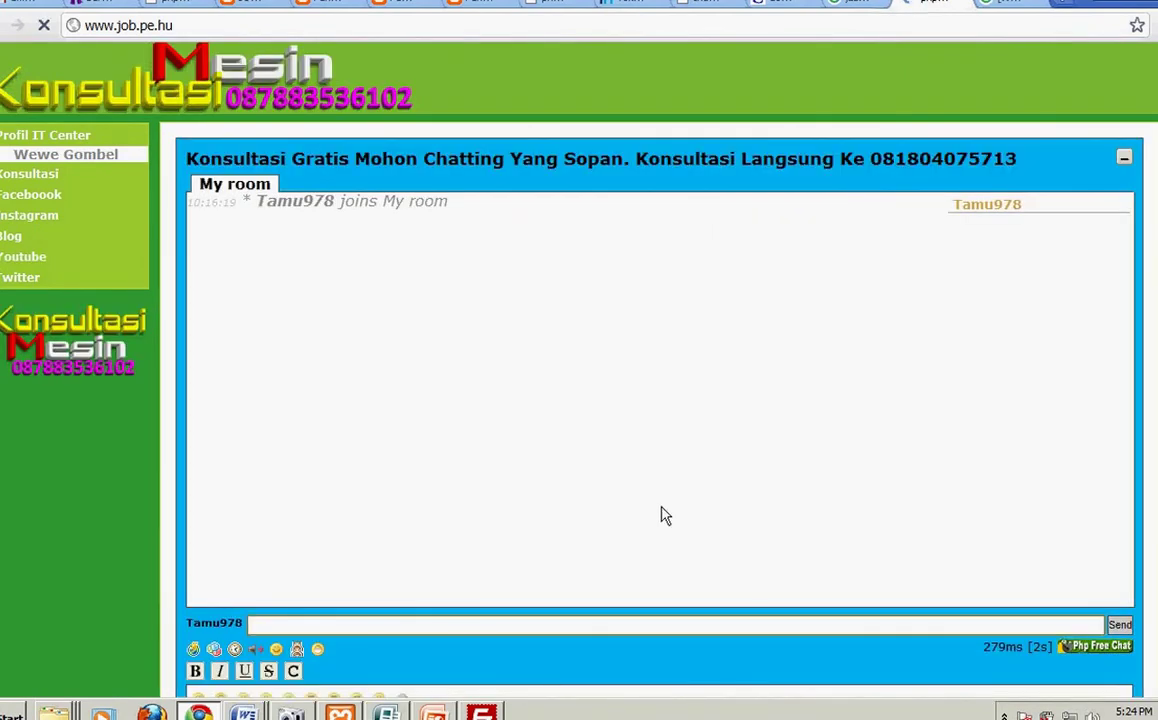
# Step: Post the chat messages "sudah selesai..... gampang.....", "kan" and "hello"
pyautogui.click(286, 633)
pyautogui.write('sud')
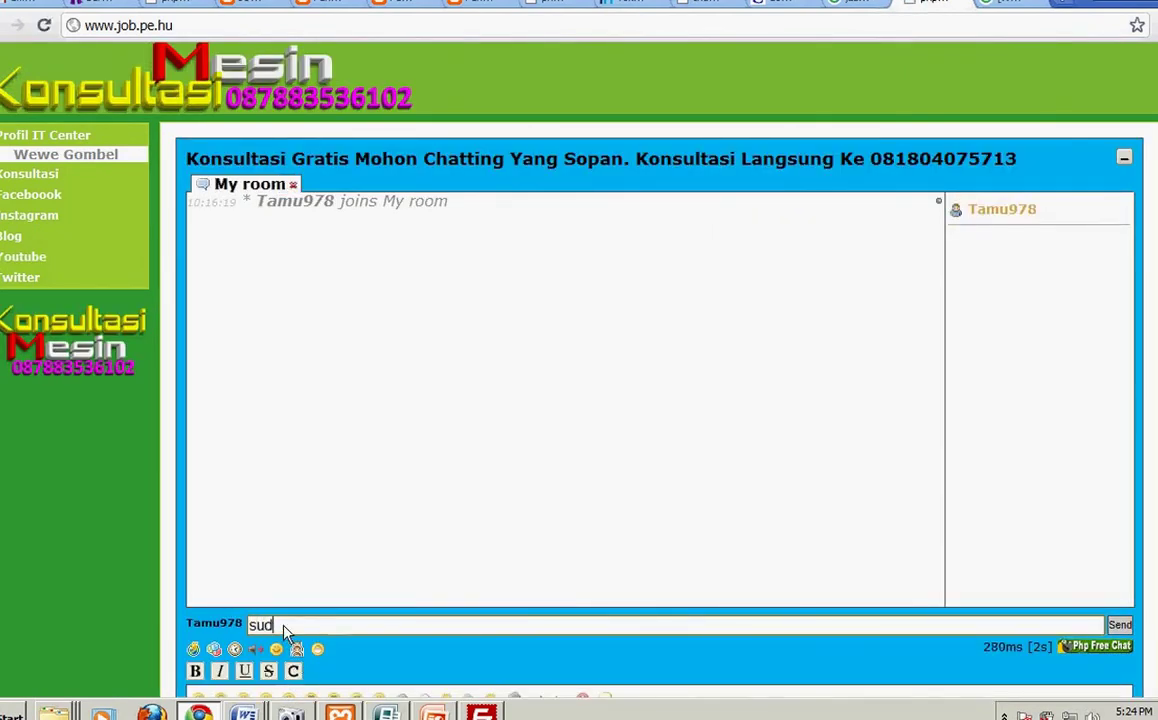
pyautogui.write('ak selesai..... gampang.....')
pyautogui.press('Return')
pyautogui.write('kan')
pyautogui.press('Return')
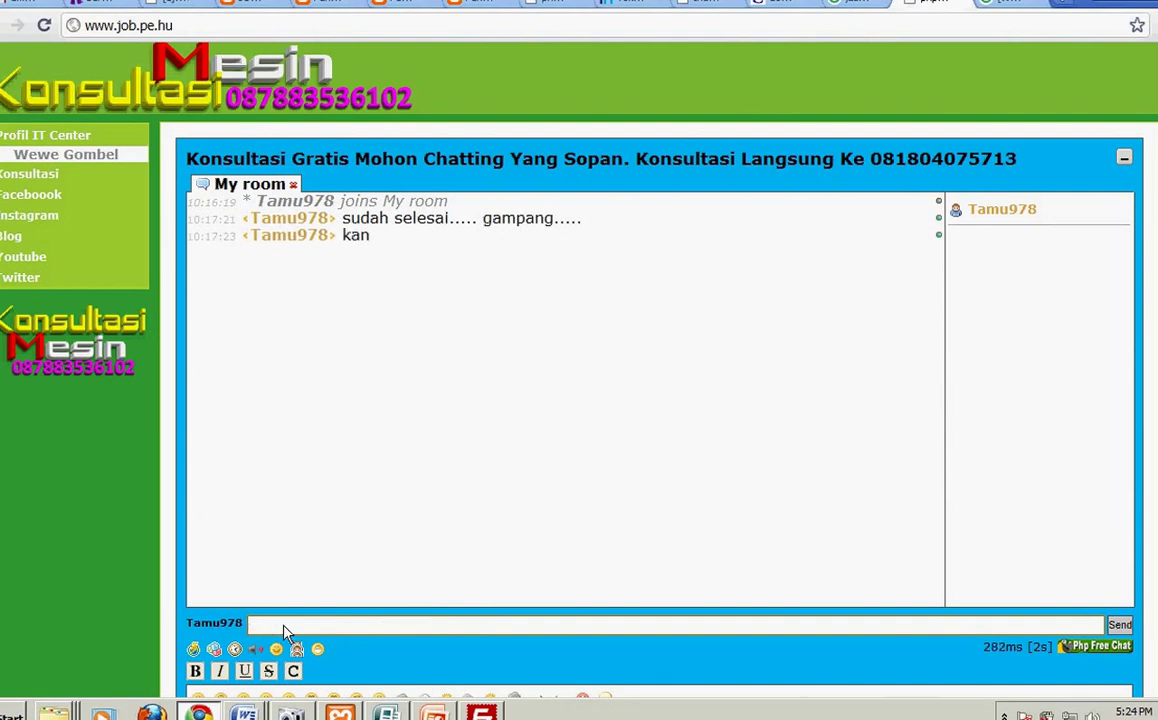
pyautogui.write('hello')
pyautogui.press('Return')
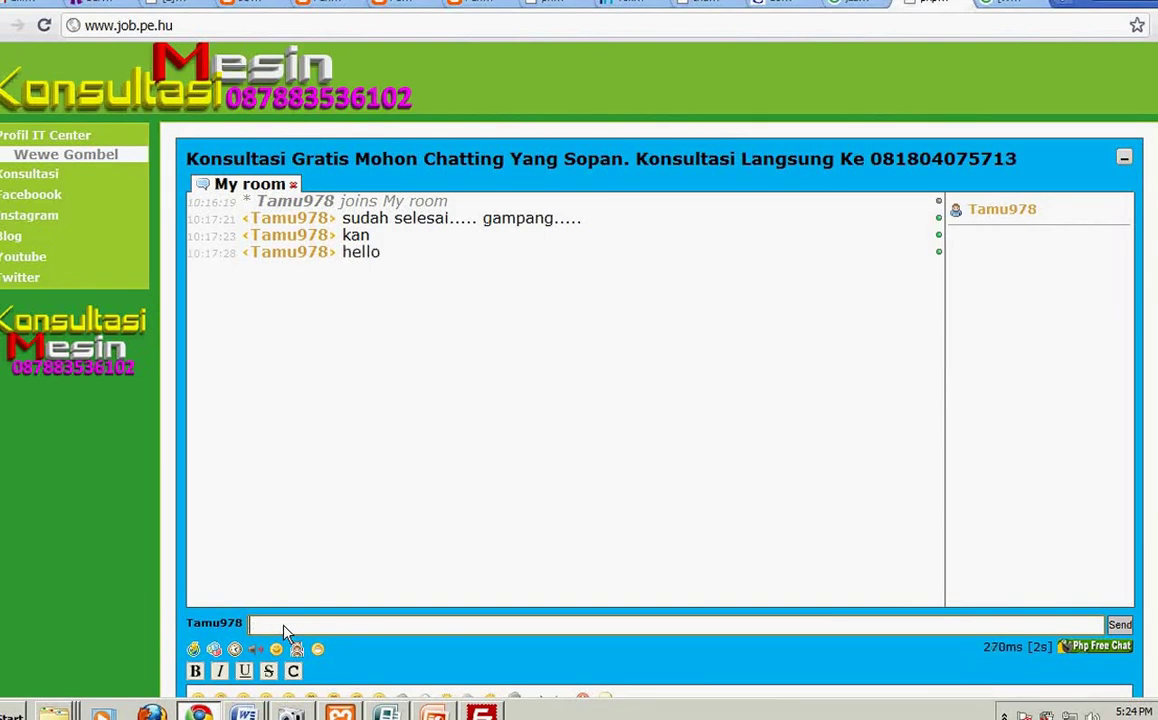